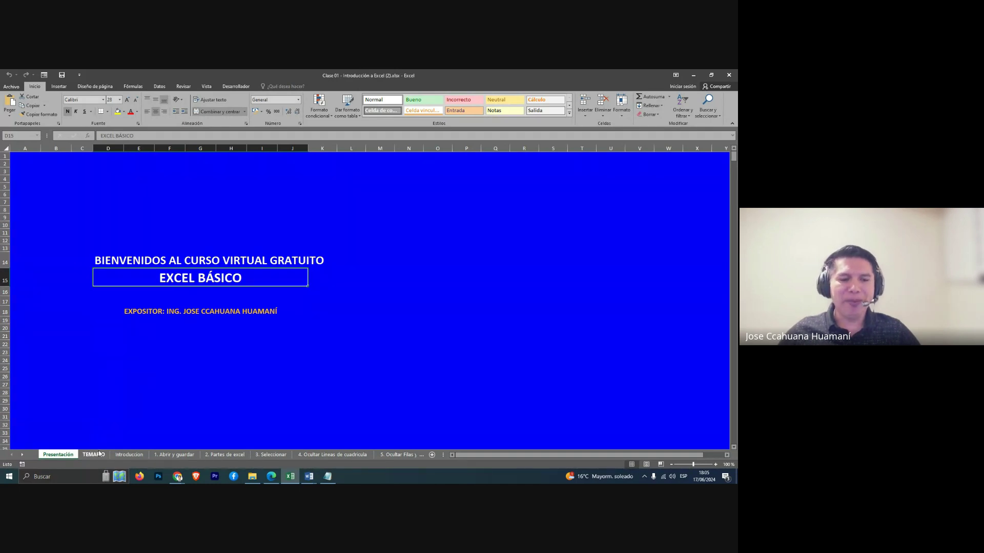
Switch to the TEMARIO sheet and highlight the Introducción a Excel, Elaboración de cuadros y formatos and session 5 topics
left_click(96, 455)
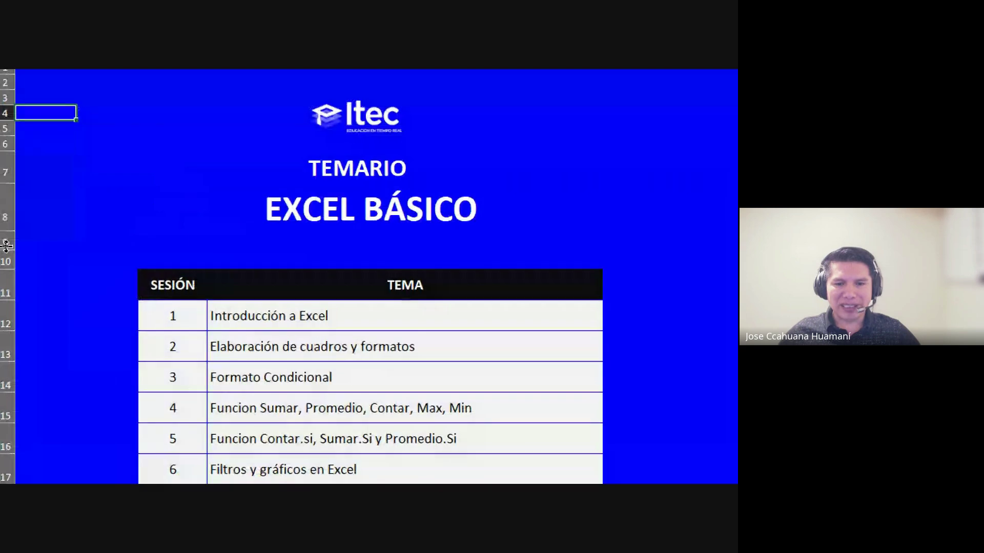
scroll(292, 397, "up", 1)
scroll(204, 99, "up", 1)
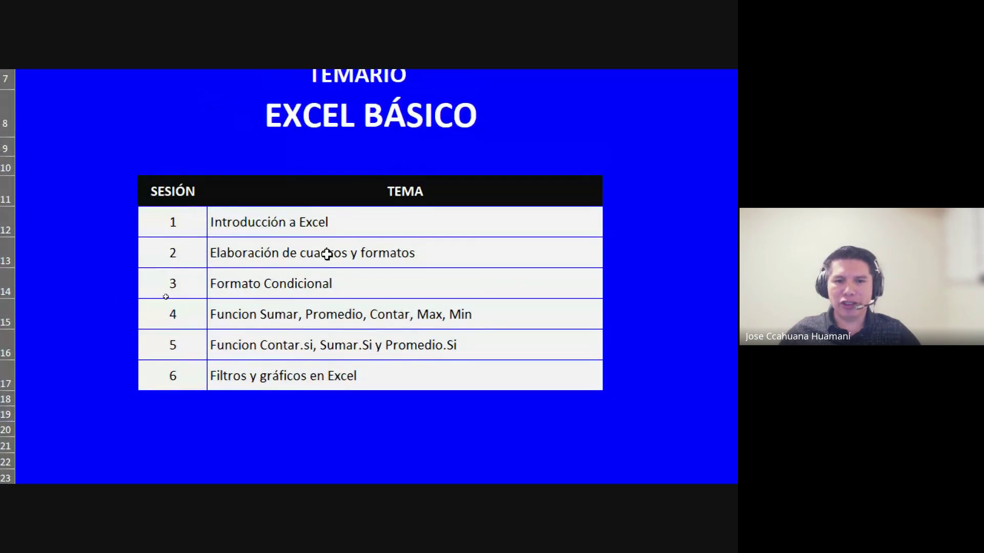
left_click(329, 222)
left_click(332, 258)
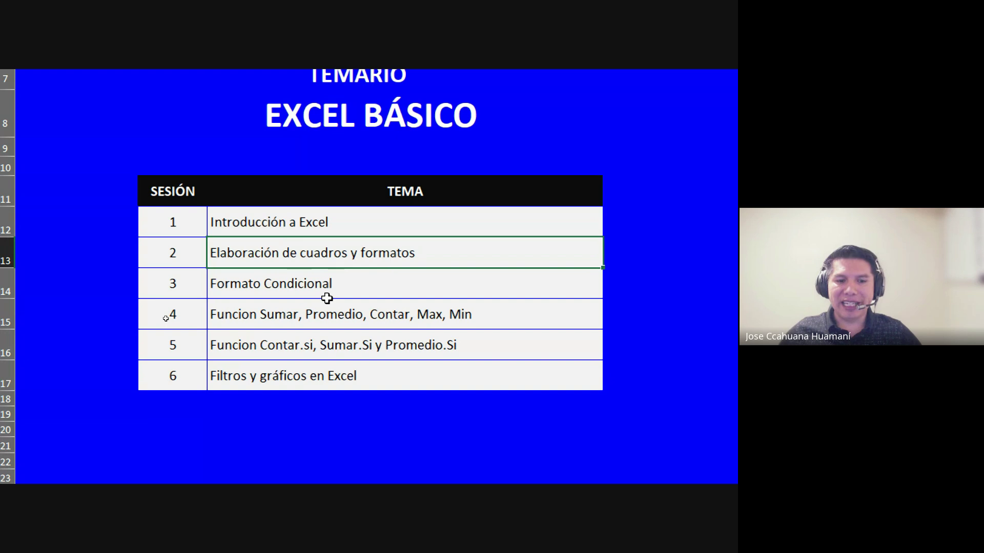
left_click(287, 223)
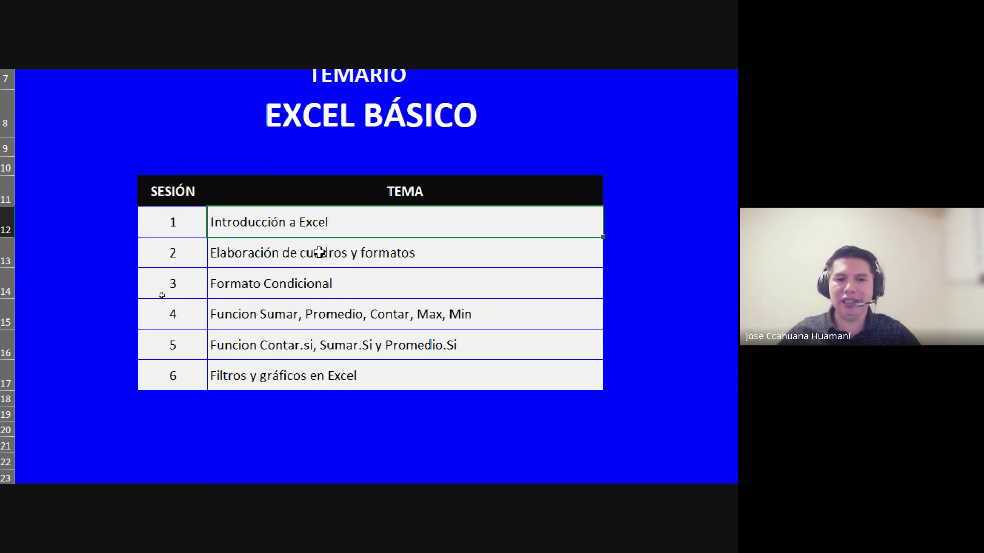
left_click(319, 252)
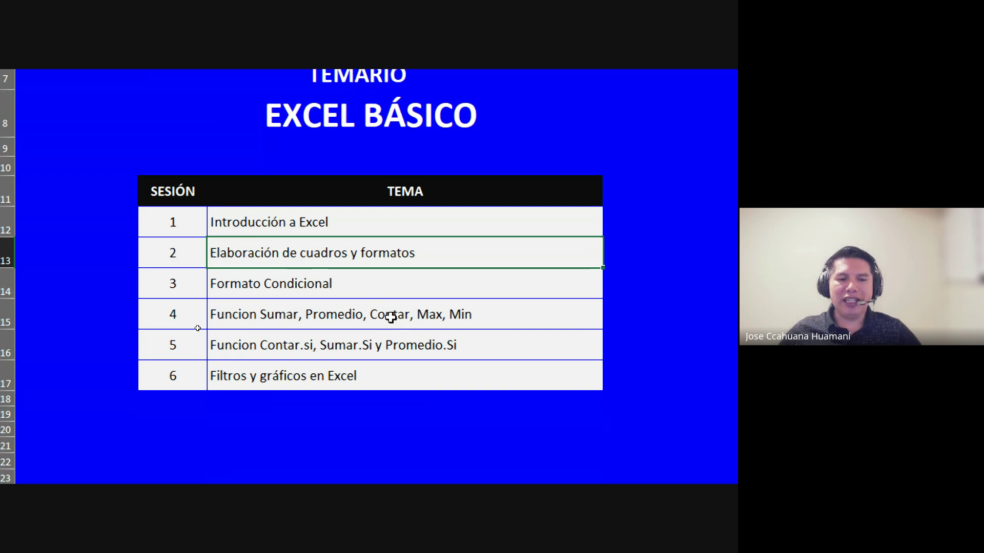
left_click(277, 348)
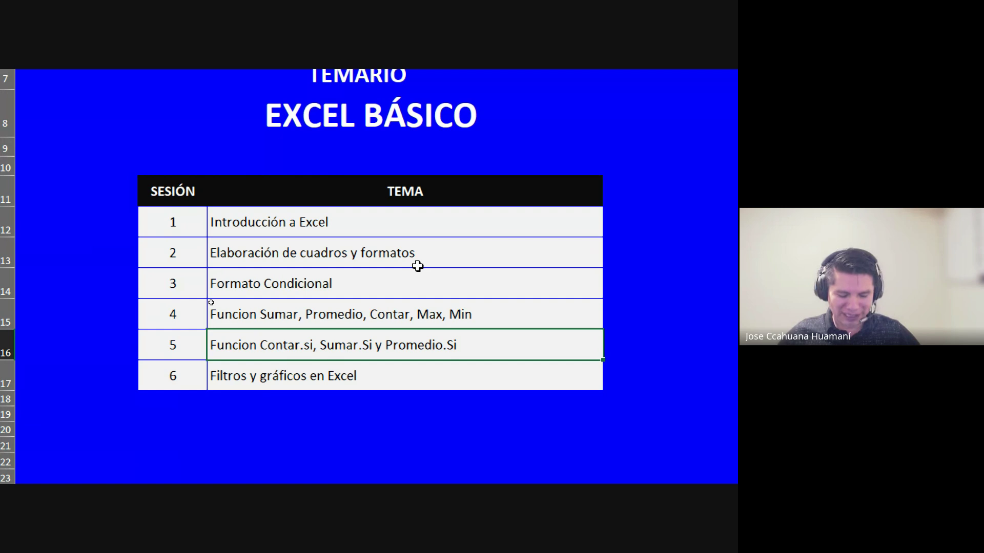
key("super+minus")
Switch to the Introduccion sheet and select the cell describing what Excel is
left_click(129, 455)
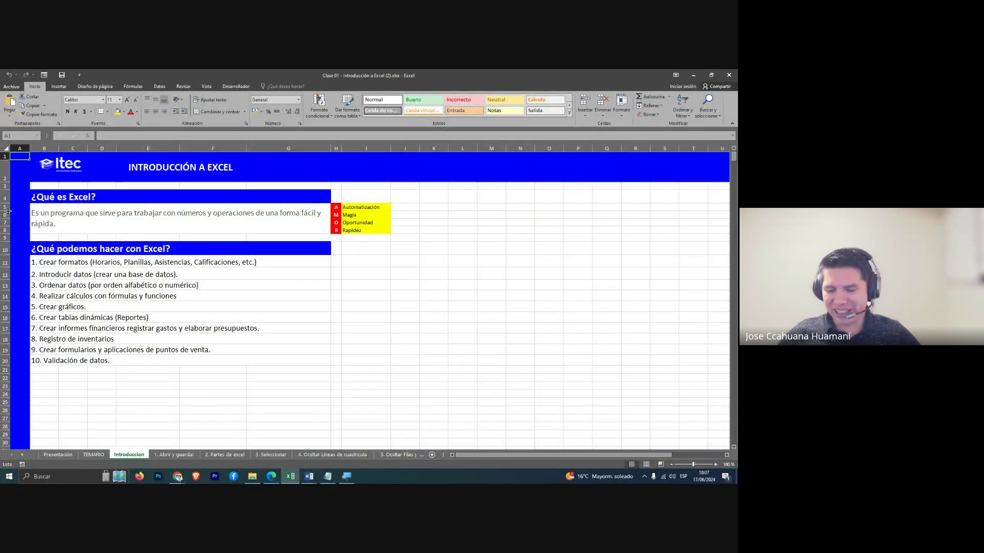
key("super+plus")
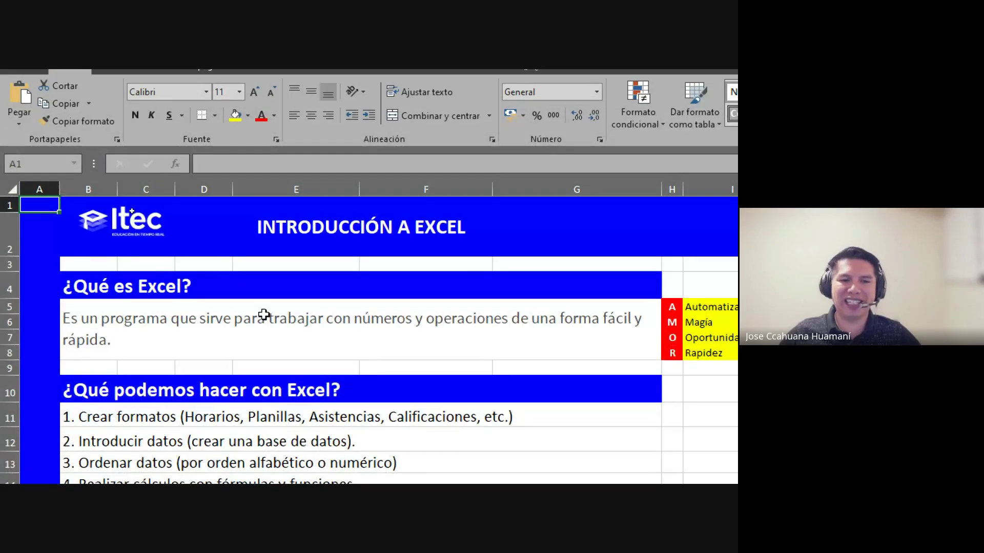
left_click(264, 314)
key("super+plus")
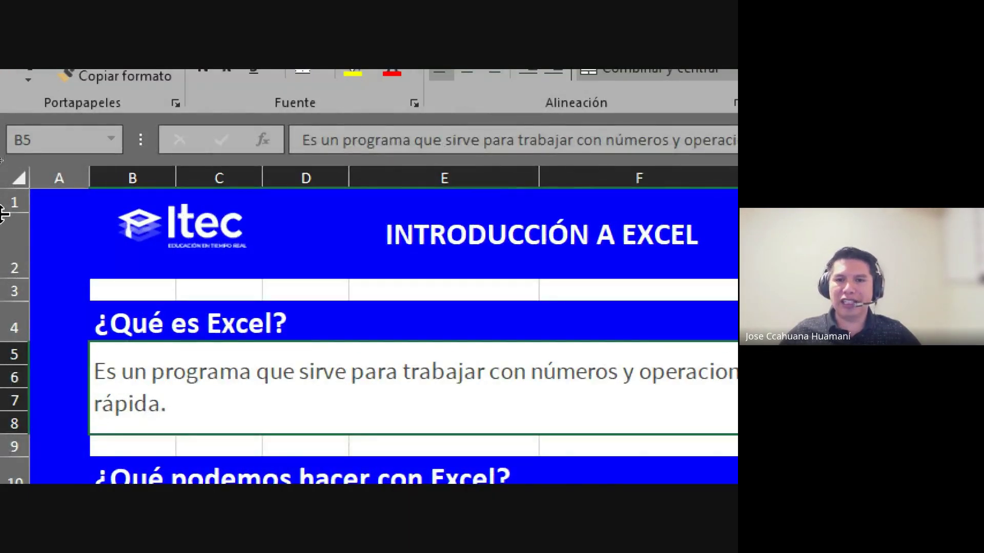
key("super+minus")
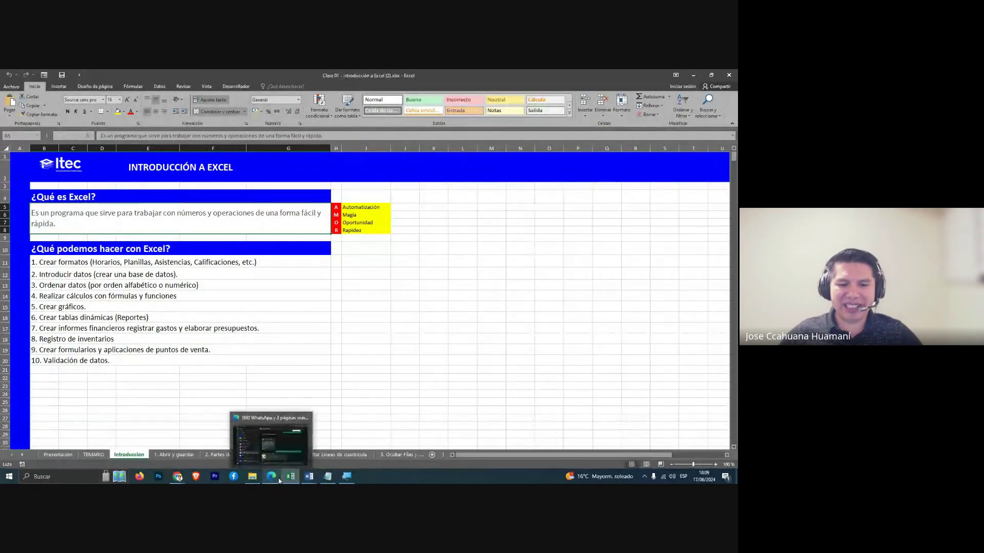
left_click(136, 441)
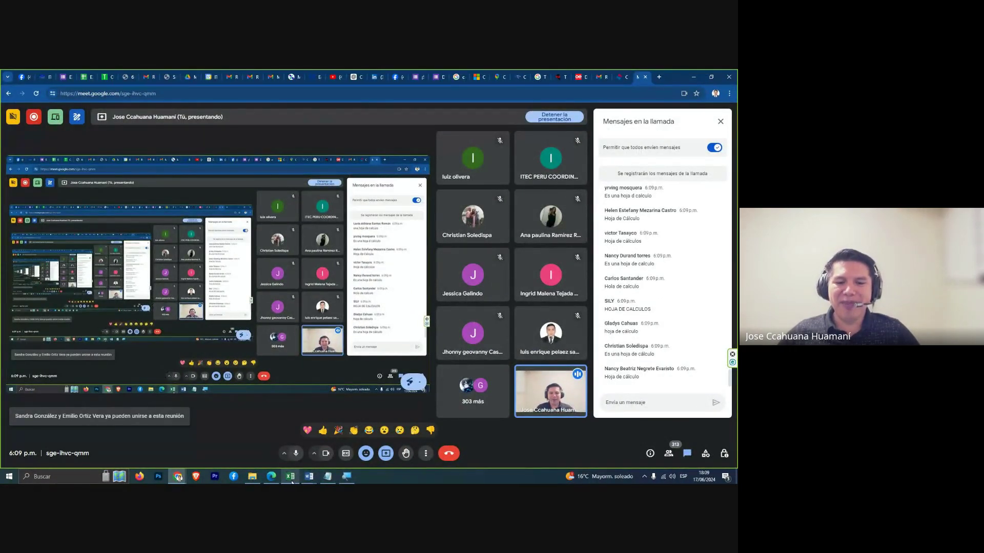
left_click(299, 448)
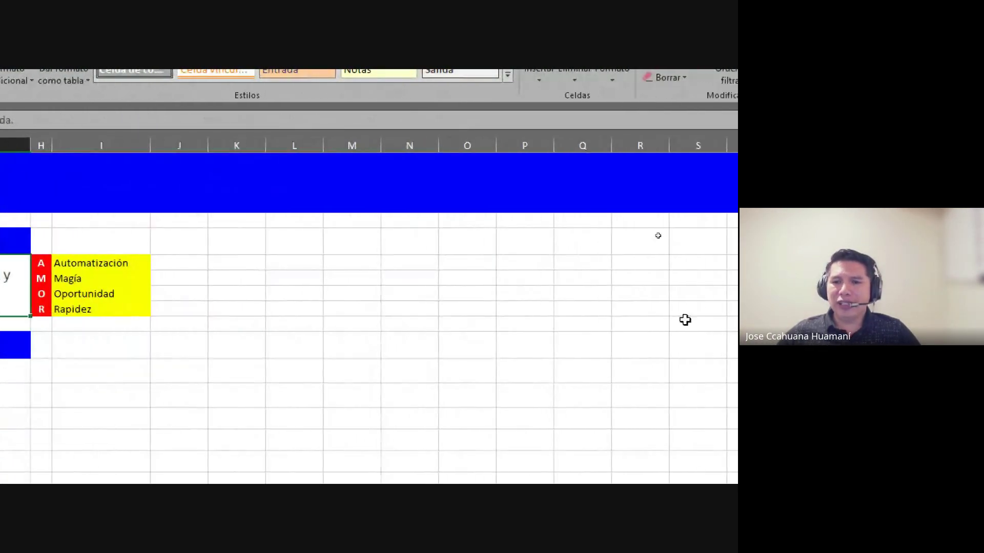
Type EXCEL into cell O5, to the right of the AMOR list
left_click(419, 264)
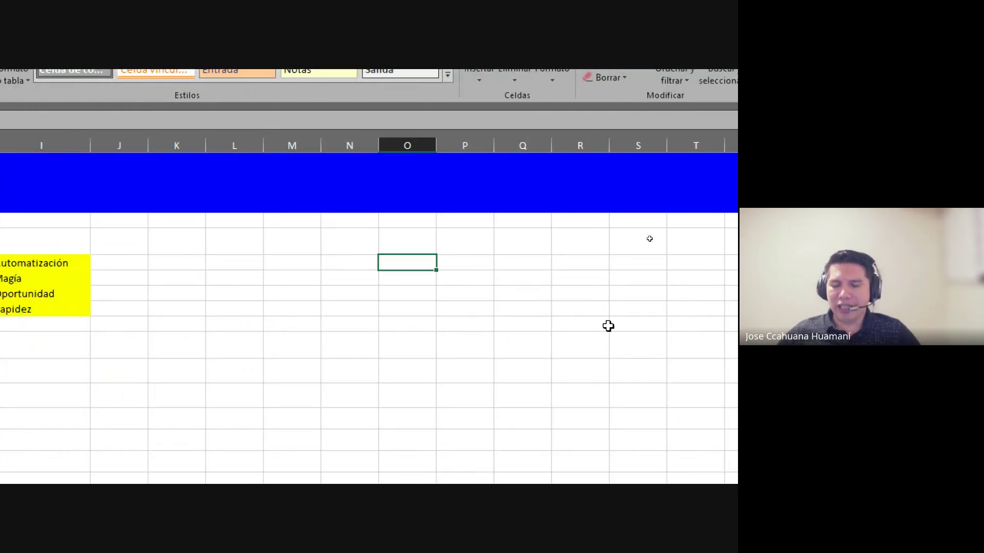
key("Right")
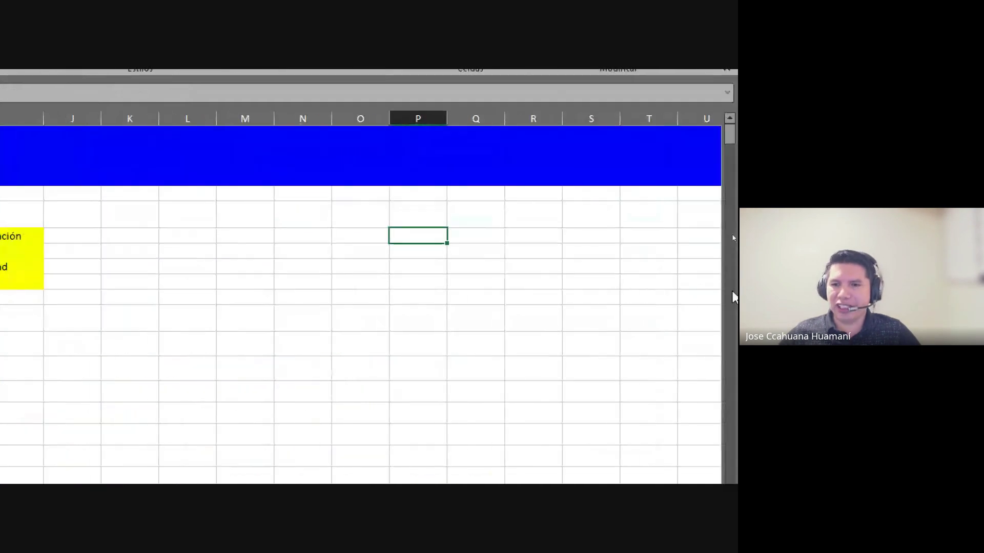
left_click(490, 230)
left_click(382, 235)
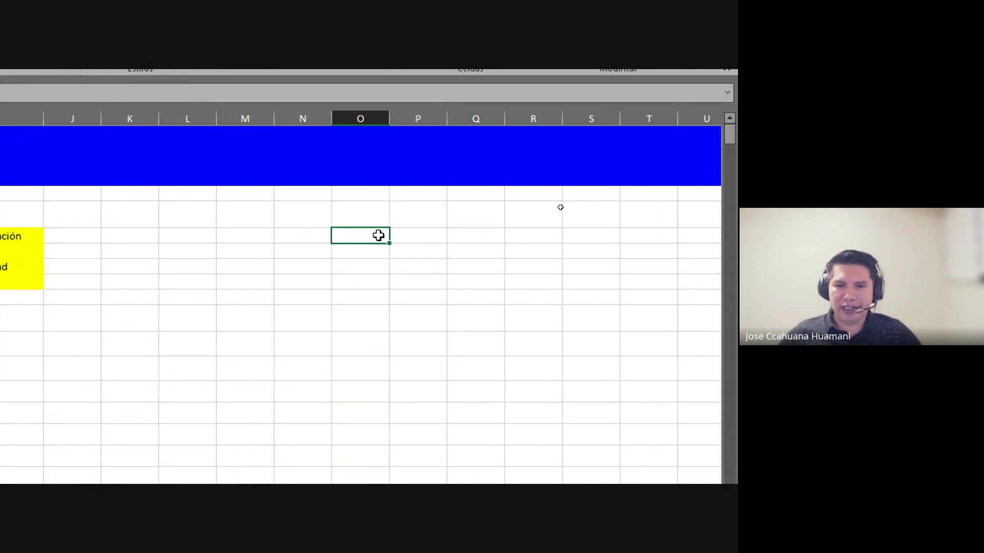
type("E")
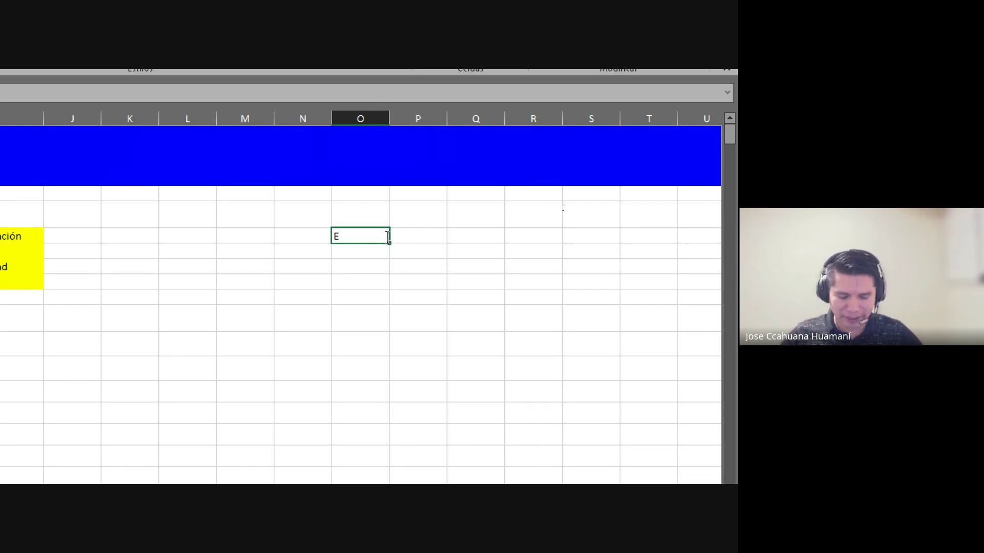
type("XCEL")
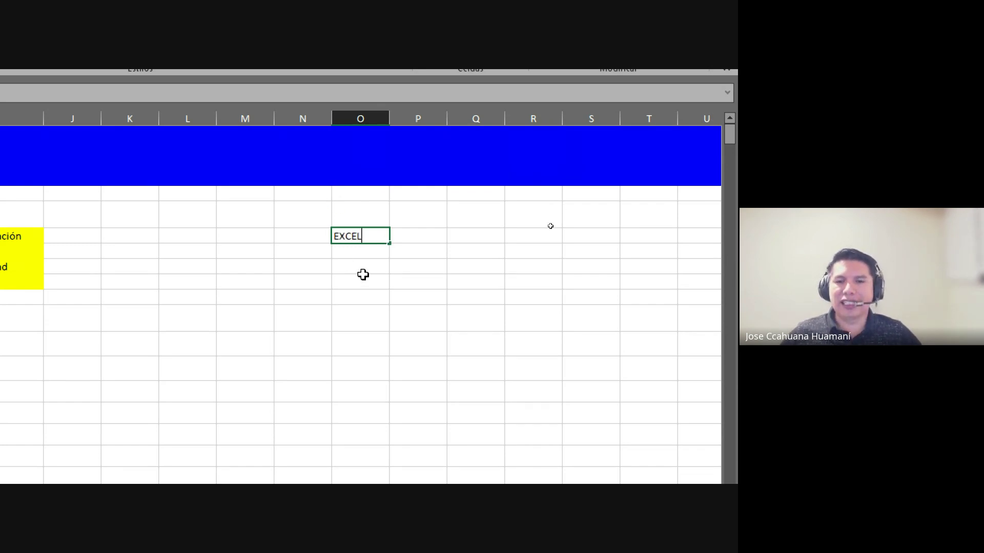
left_click(366, 254)
left_click(372, 237)
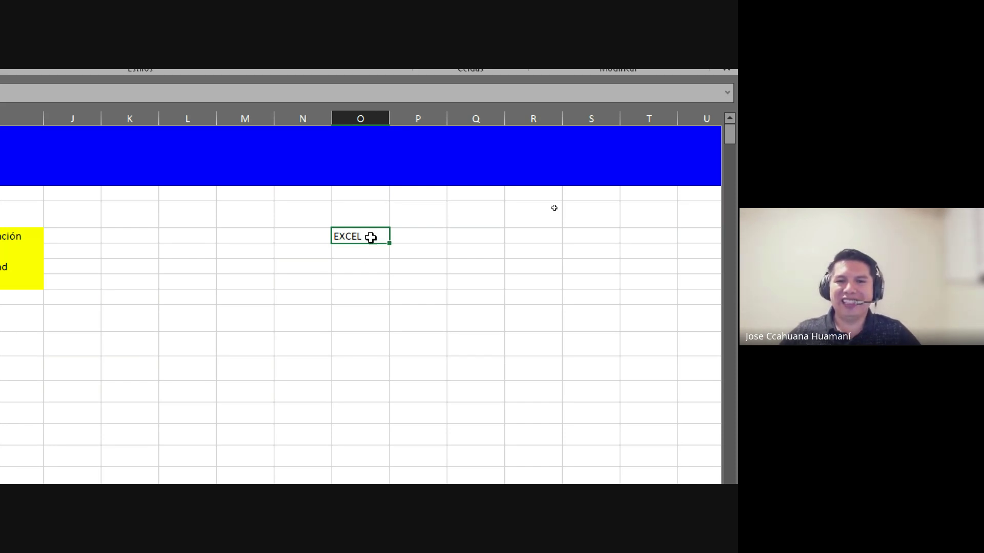
left_click(368, 251)
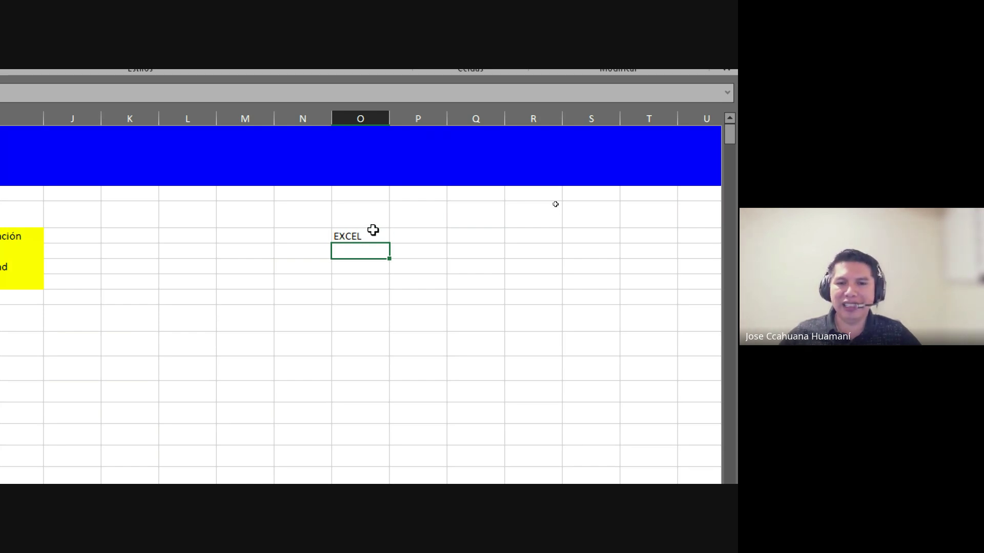
left_click(372, 232)
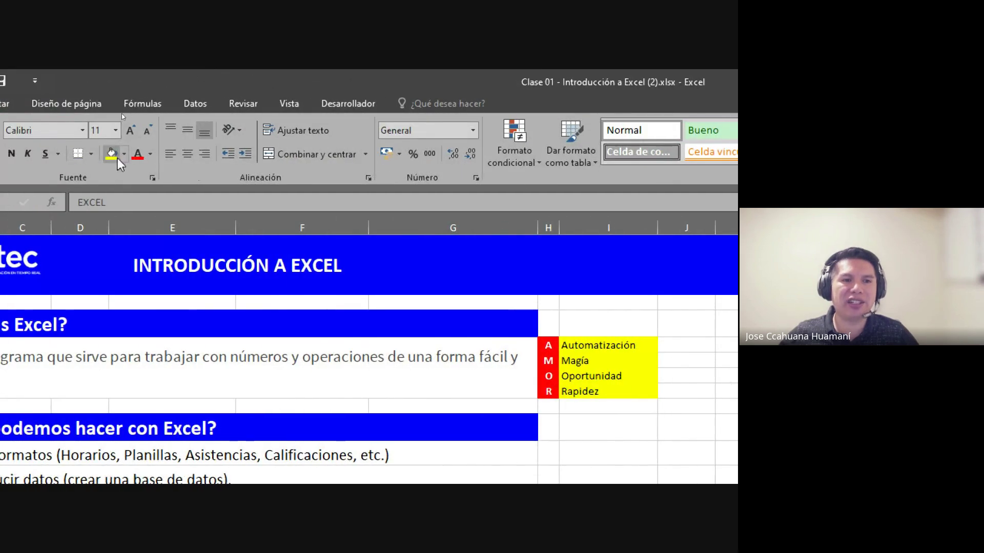
Fill cell O6, below EXCEL, with green
left_click(123, 154)
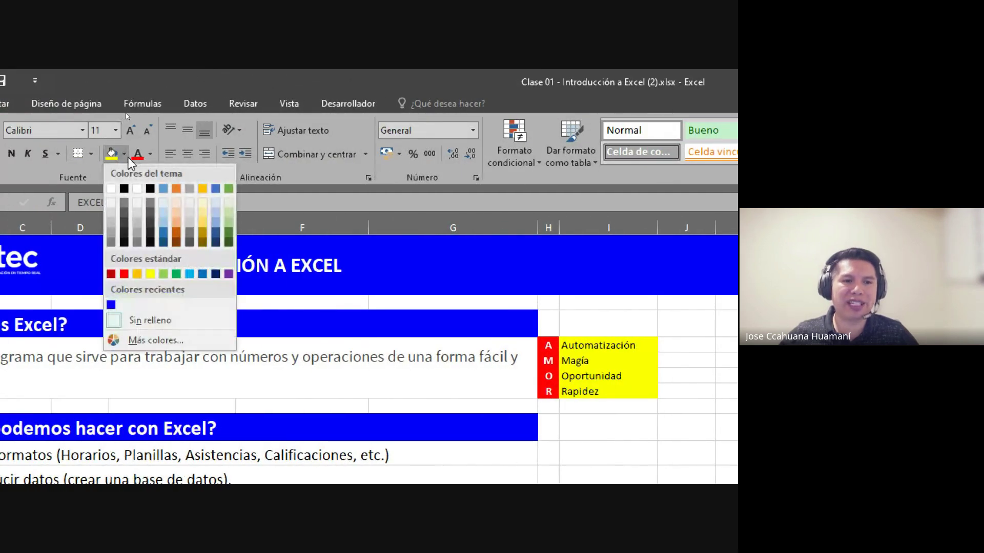
left_click(176, 275)
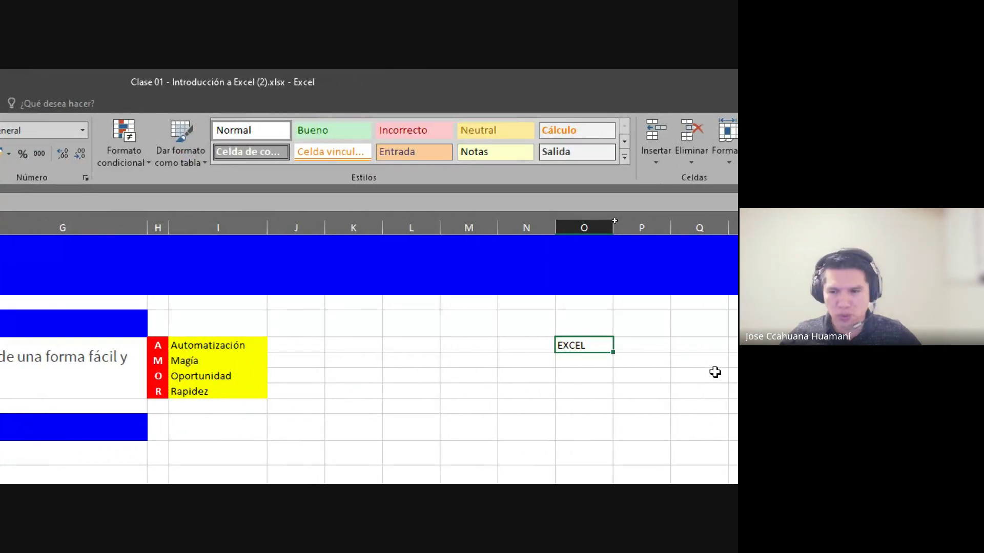
left_click(592, 361)
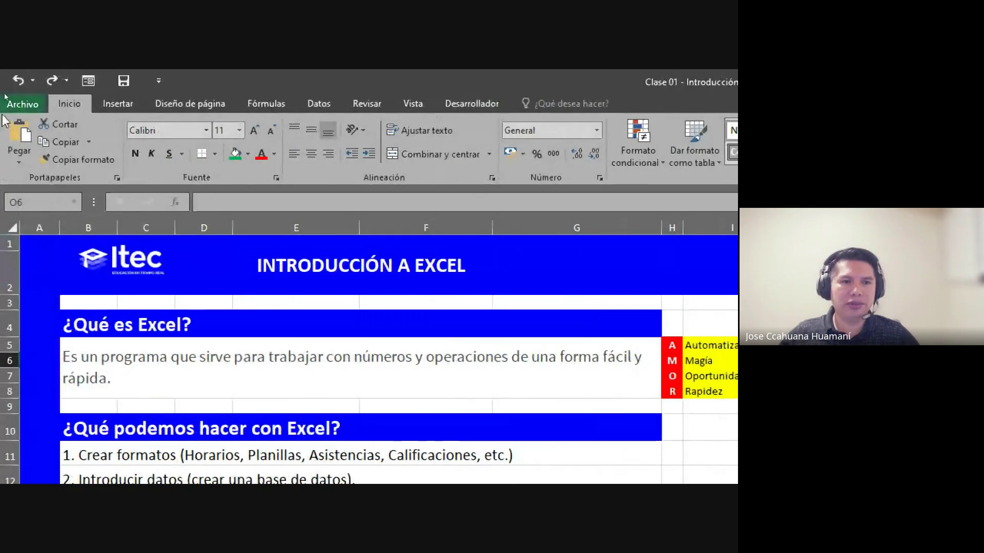
left_click(248, 154)
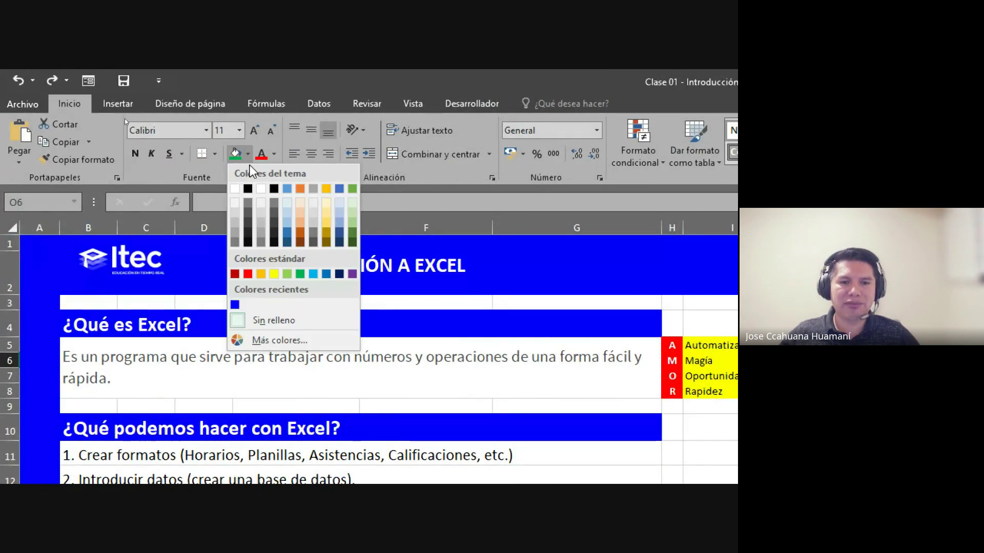
left_click(301, 273)
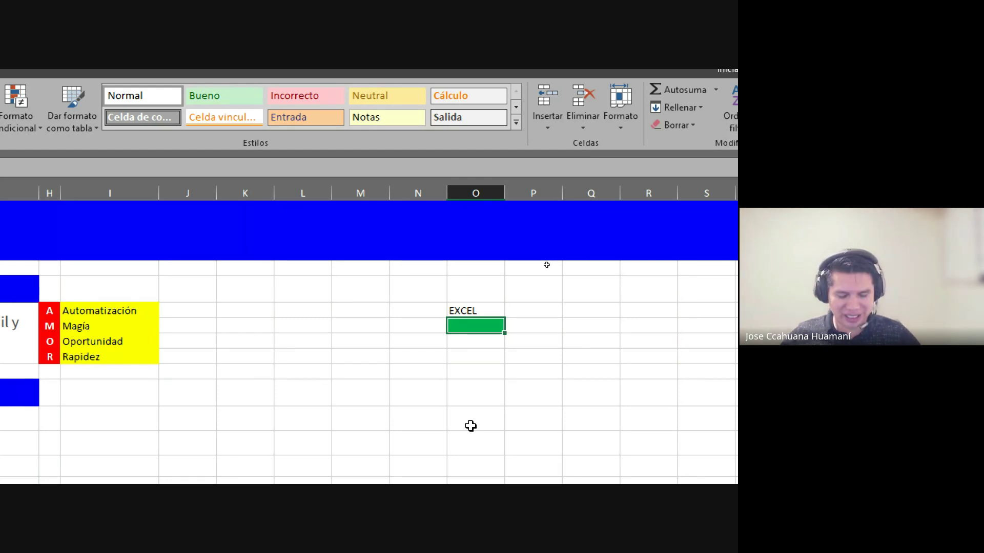
Enter an x in the green cell O6
type("x")
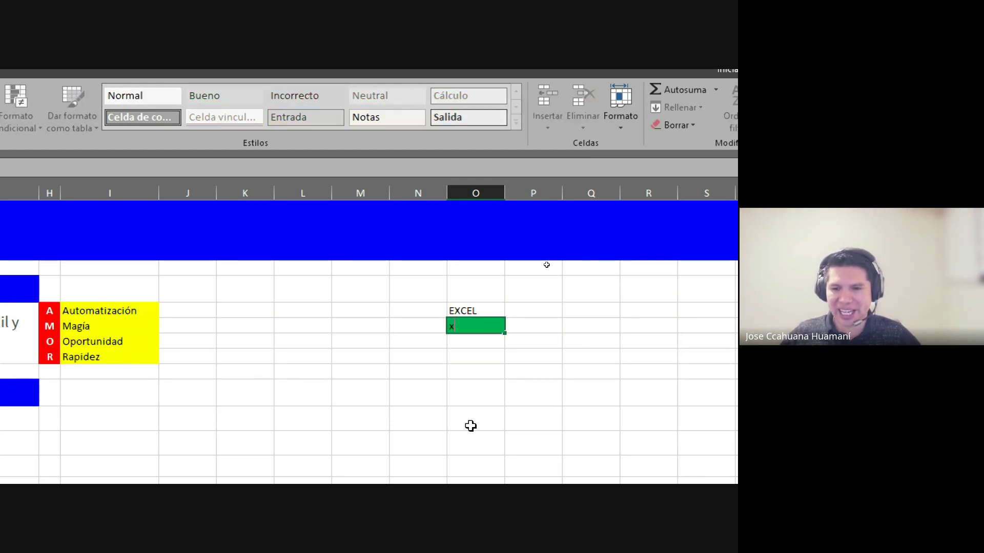
key("BackSpace")
key("Return")
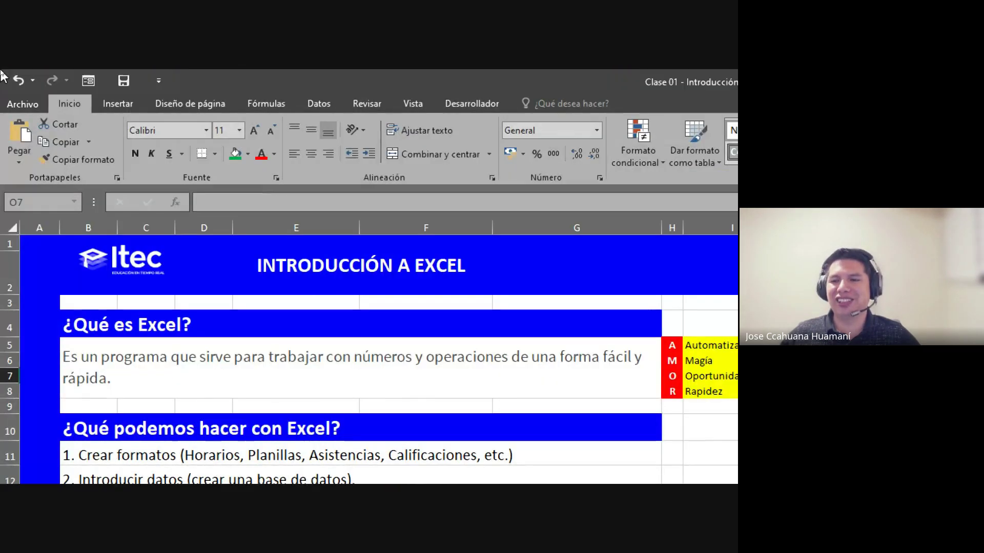
left_click(368, 346)
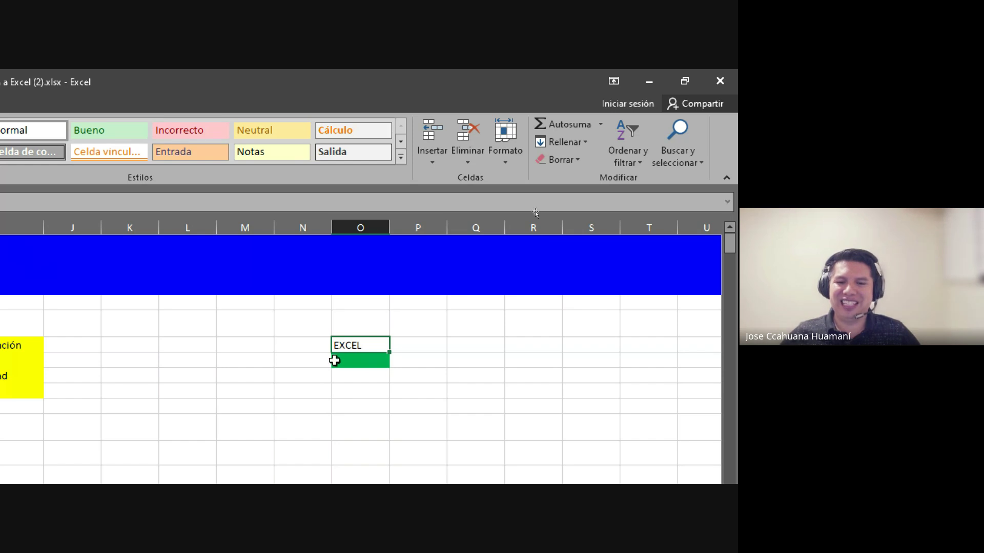
Widen column O and enter 'Hoja de cálculos', accented, in cell O7 below the green X
left_click(352, 360)
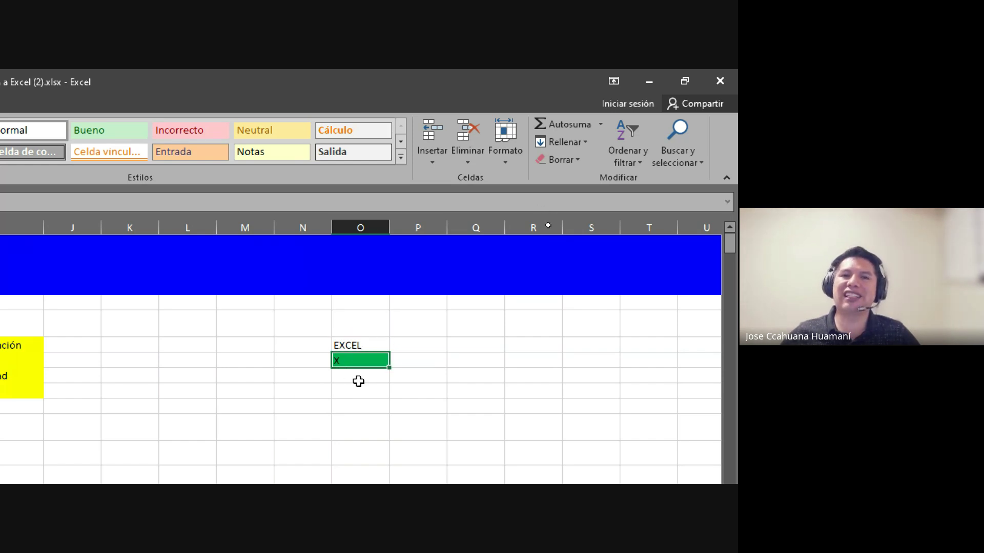
left_click(365, 378)
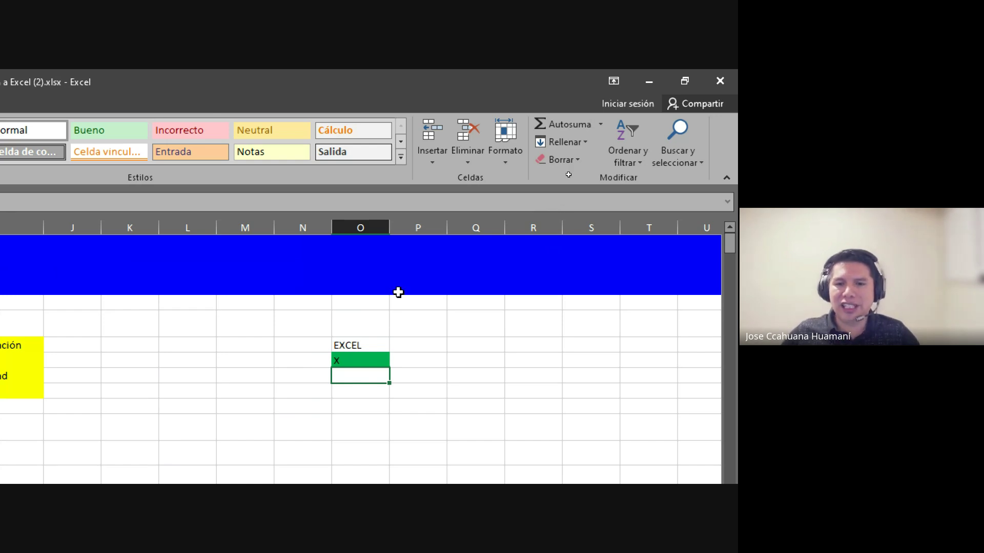
left_click_drag(392, 223, 487, 225)
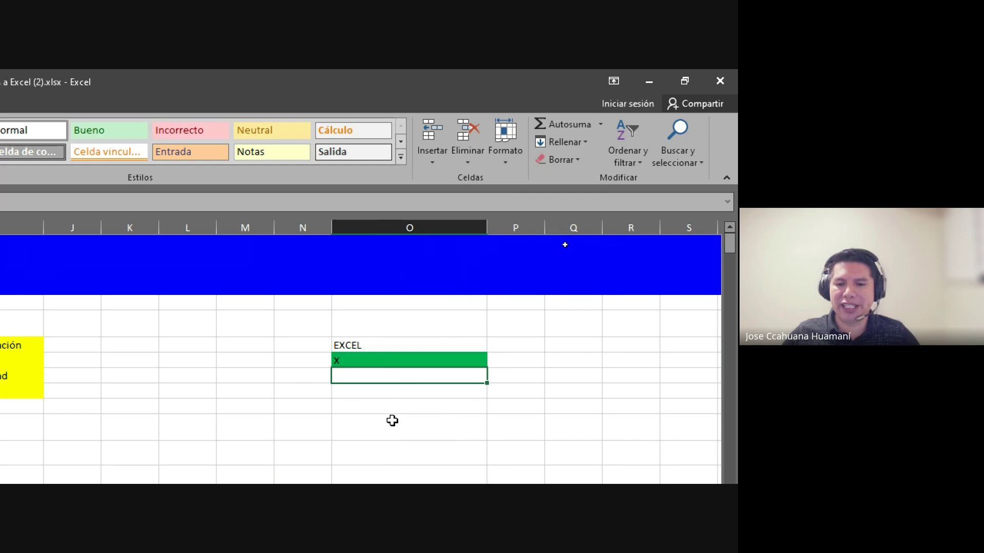
type("h")
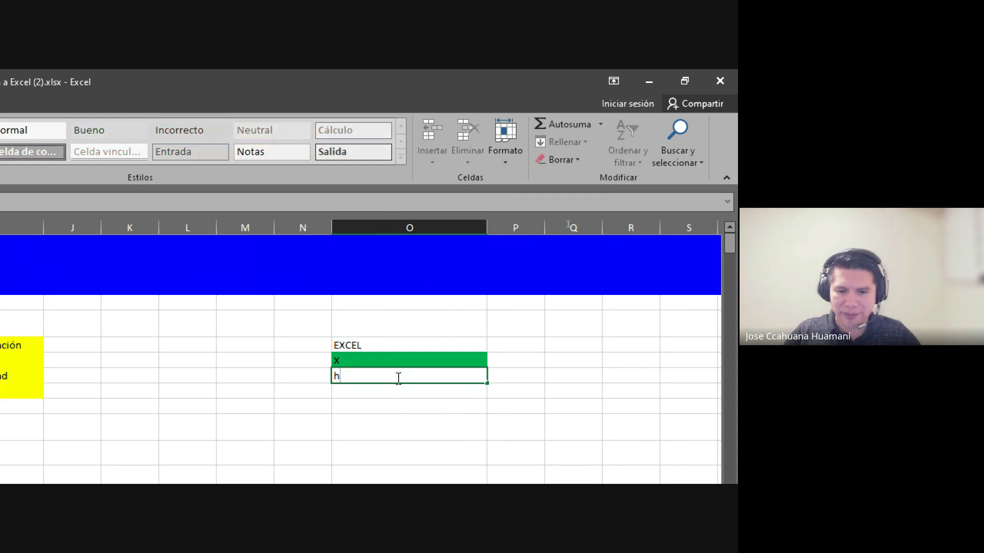
key("BackSpace")
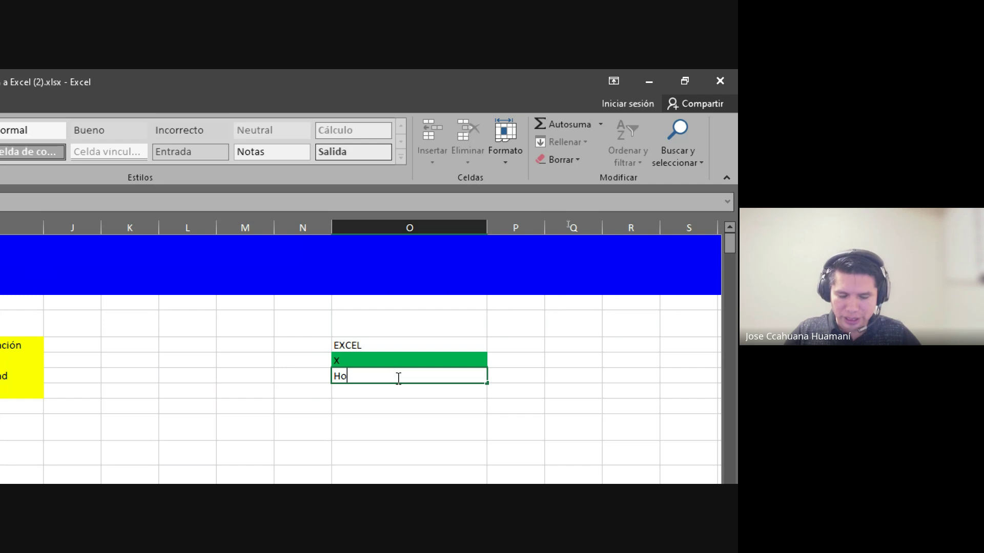
type("ja de ca")
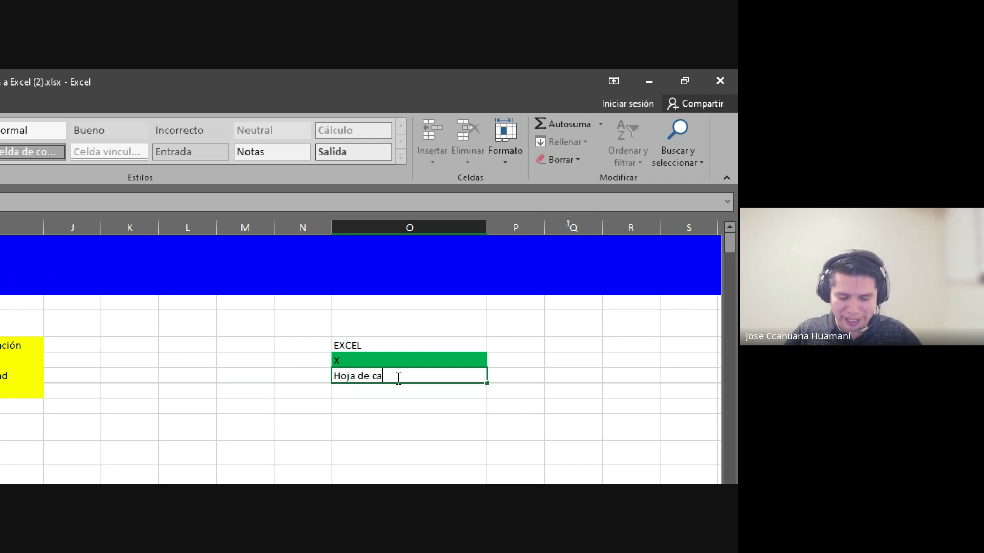
type("lculos")
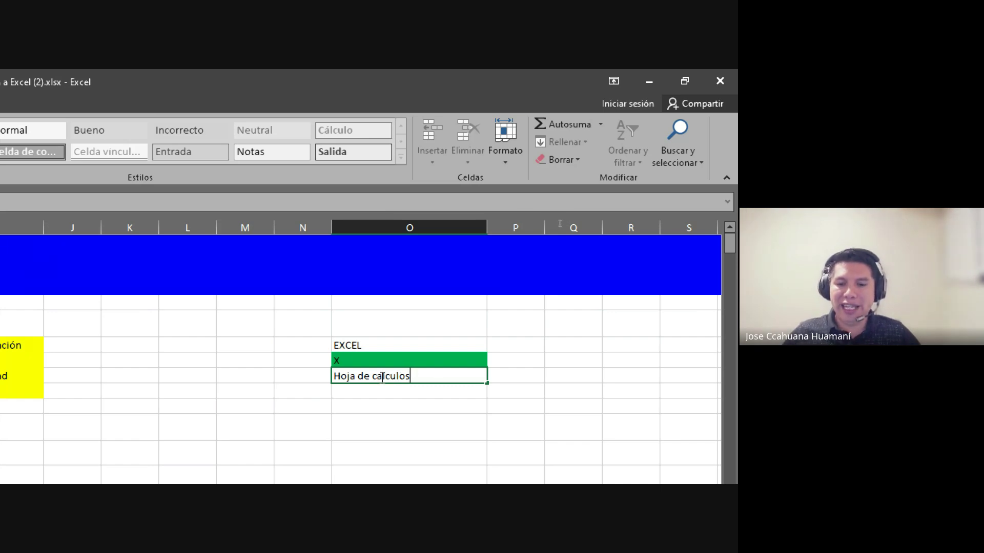
left_click(382, 376)
key("BackSpace")
type("á")
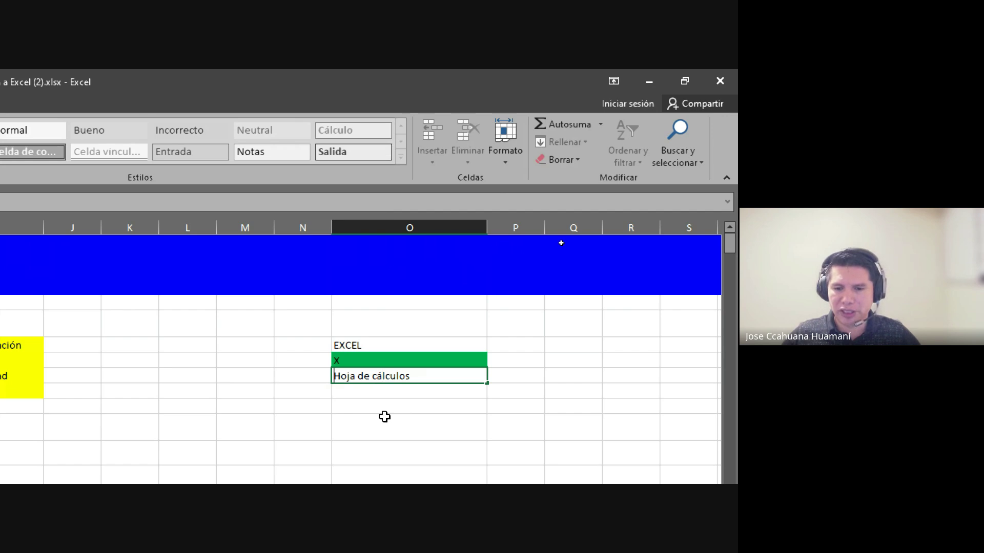
key("Return")
left_click(422, 374)
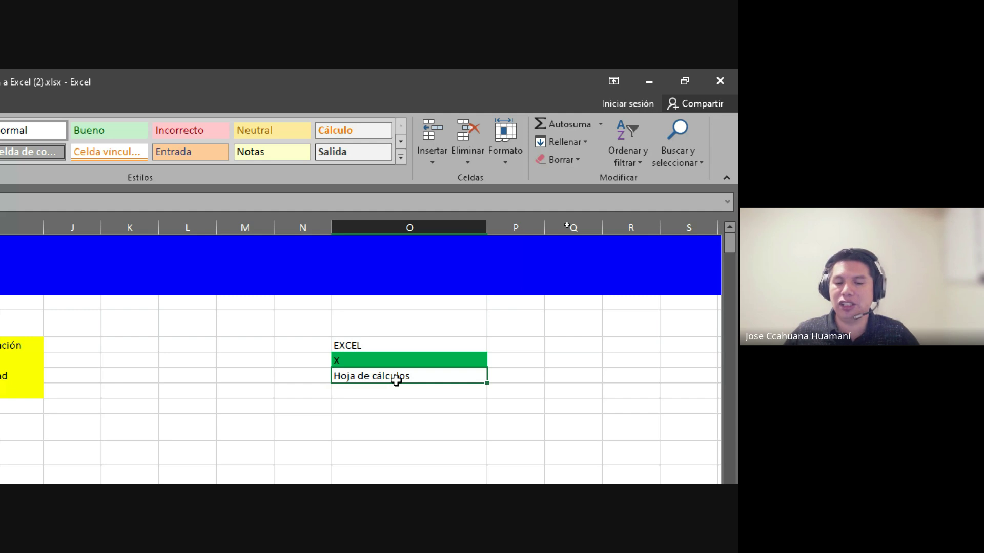
left_click(416, 345)
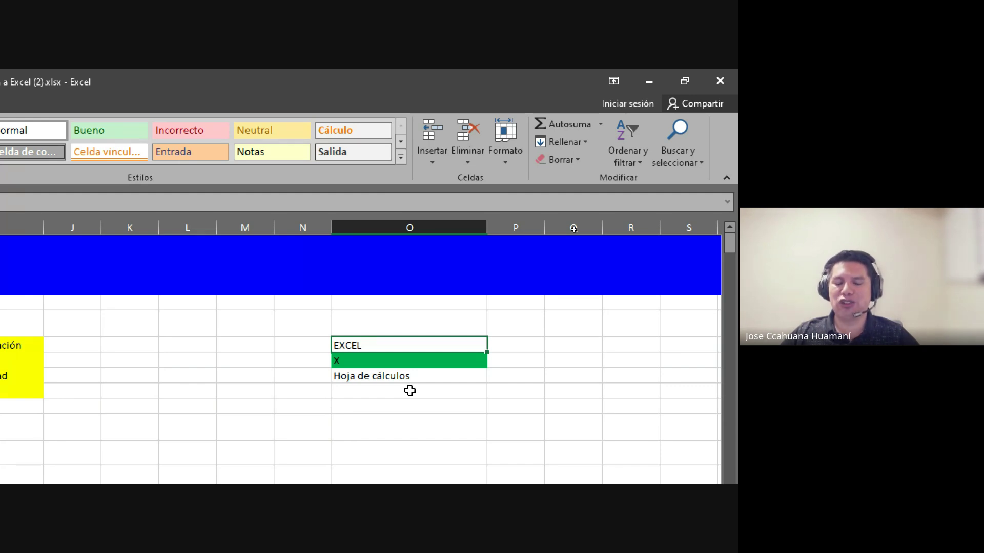
left_click(409, 391)
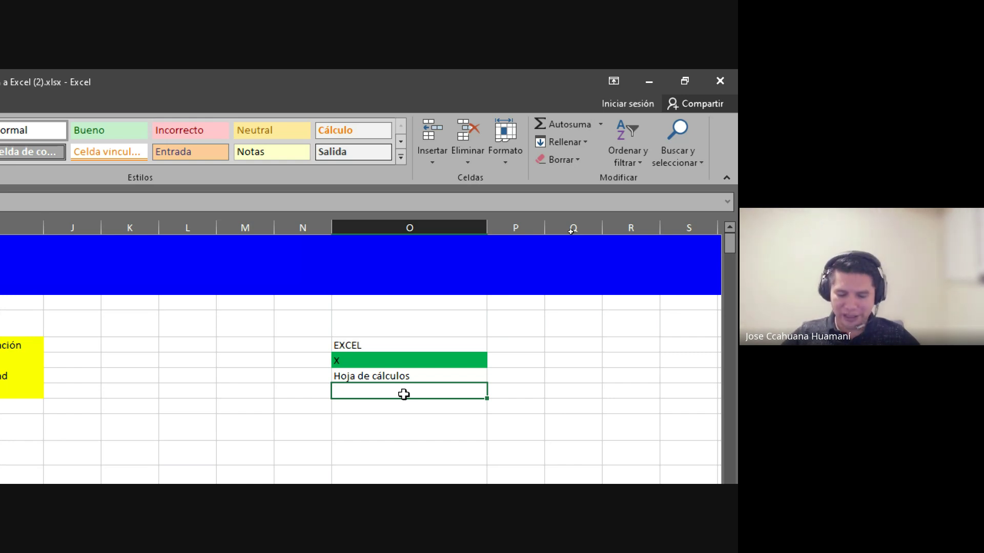
Enter .XLSX in cell O8 below Hoja de cálculos
type(".x")
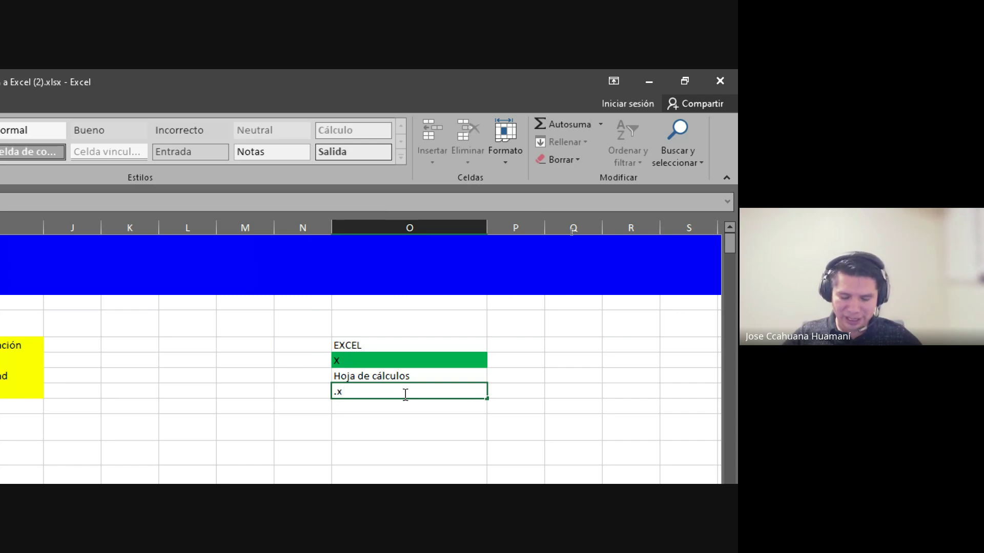
key("BackSpace")
type("XLS")
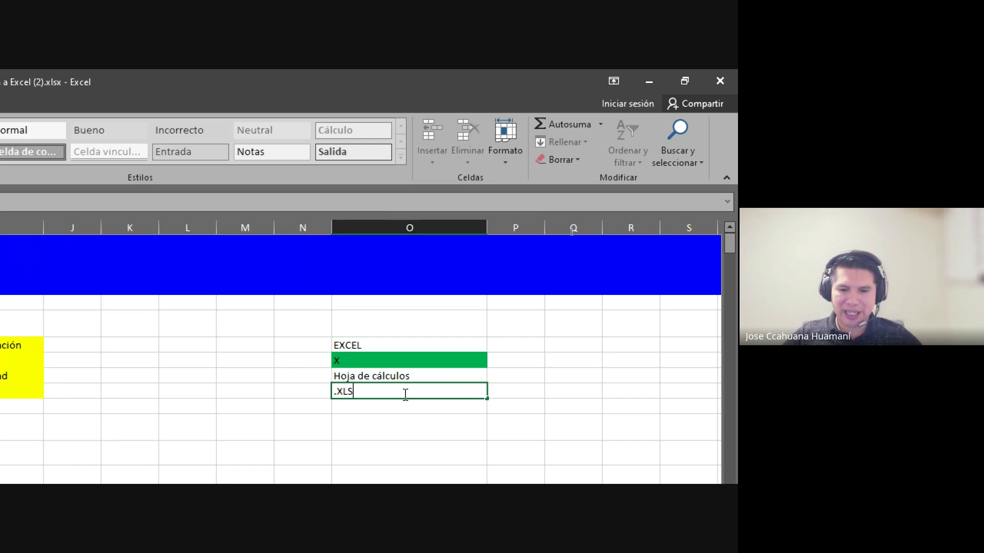
type("X")
key("Return")
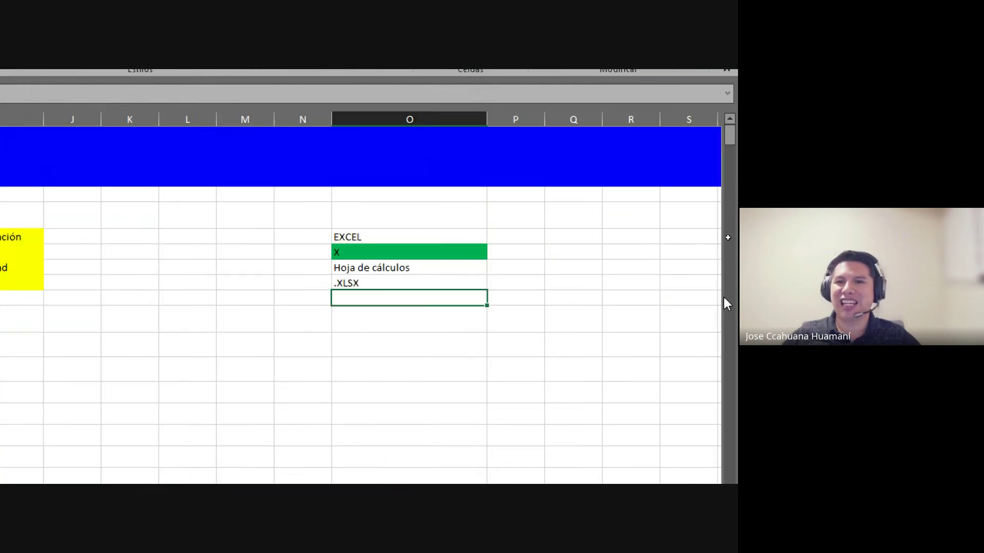
left_click(427, 279)
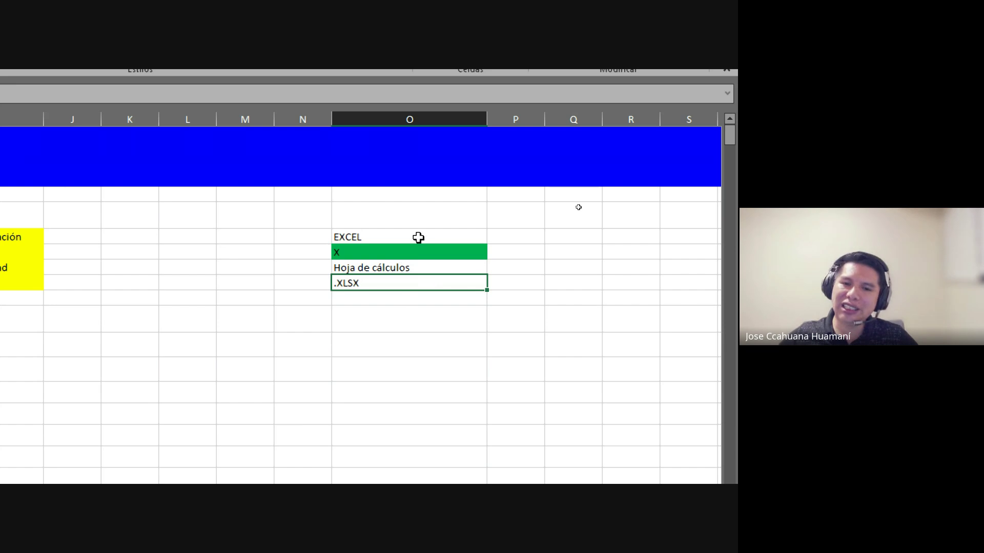
Select the EXCEL-to-.XLSX cells, then the EXCEL and green X cells individually
left_click(420, 238)
left_click_drag(420, 238, 417, 282)
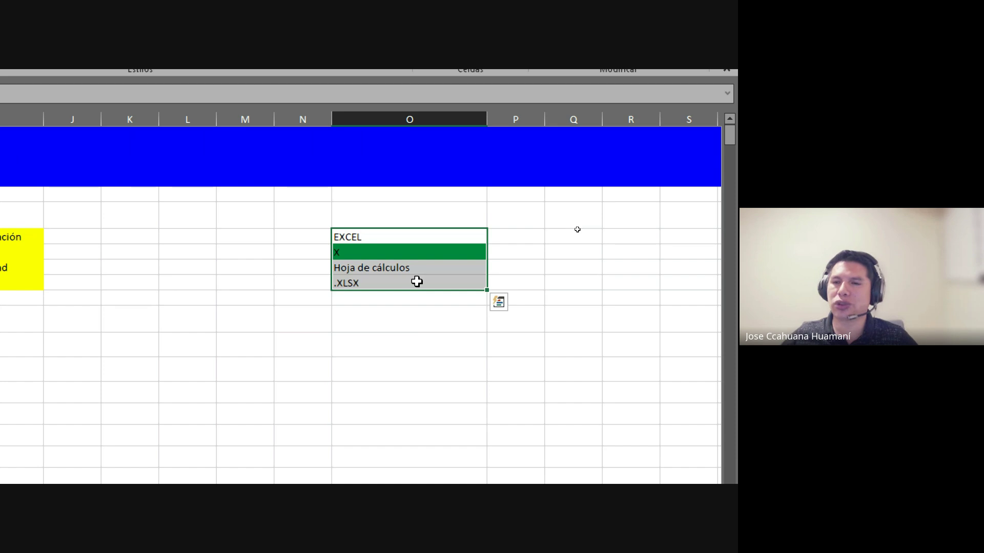
left_click(401, 236)
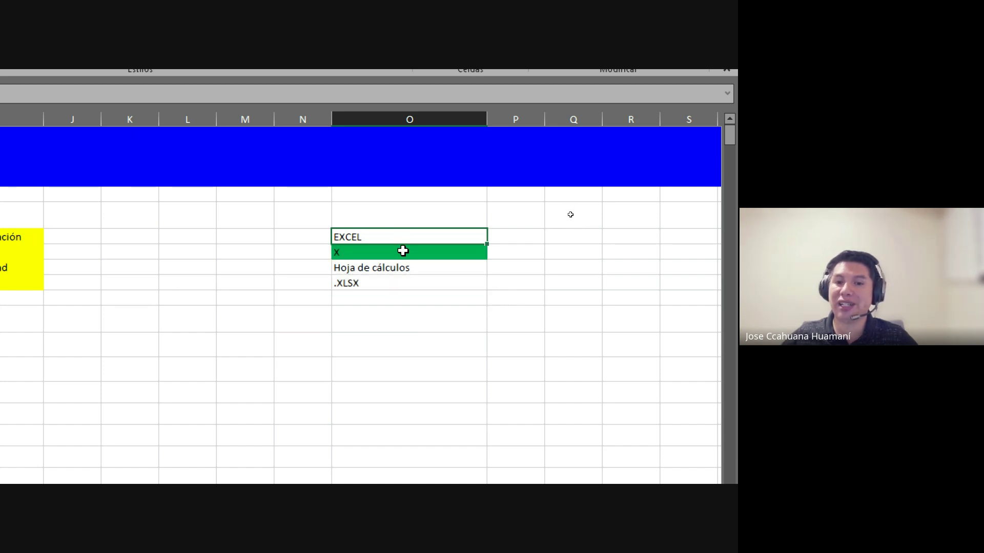
left_click(403, 253)
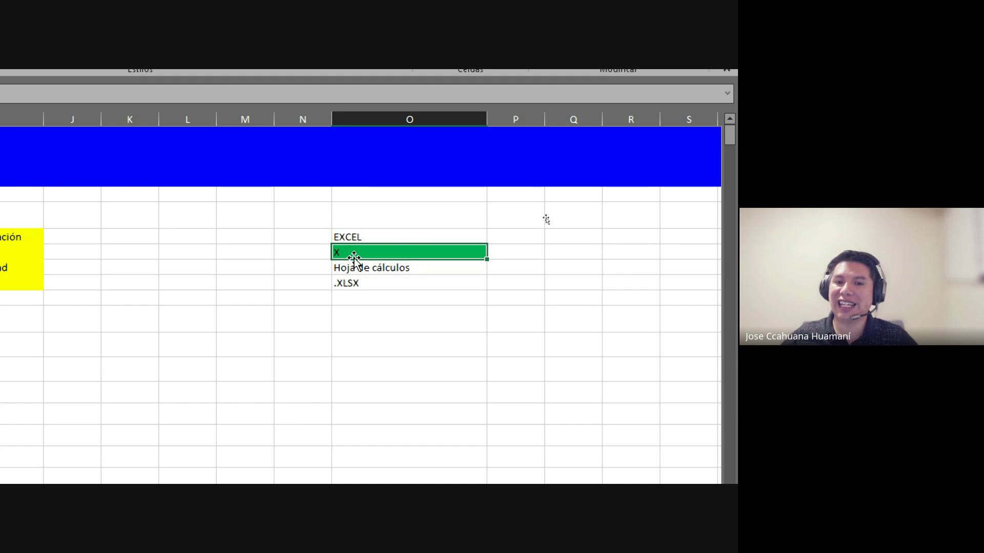
left_click(380, 240)
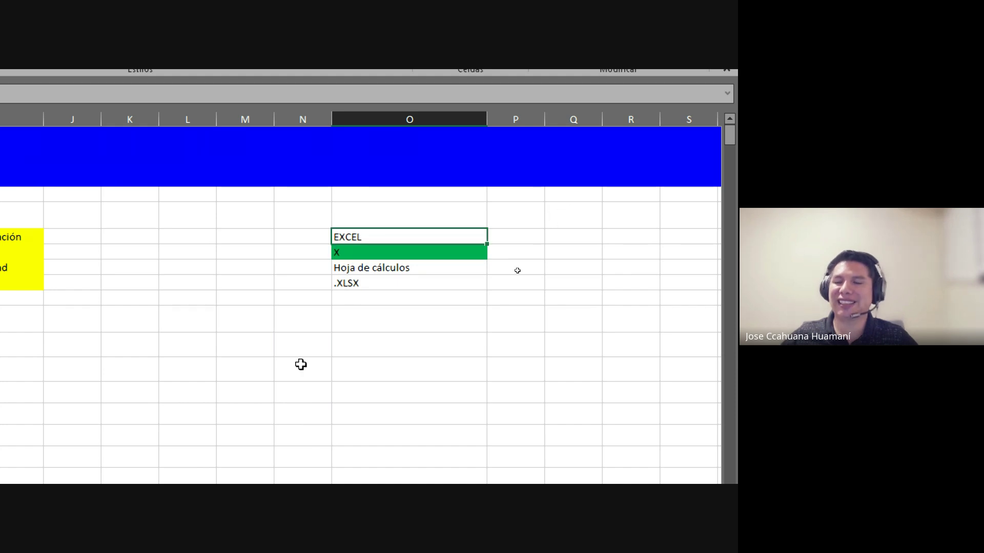
left_click(350, 365)
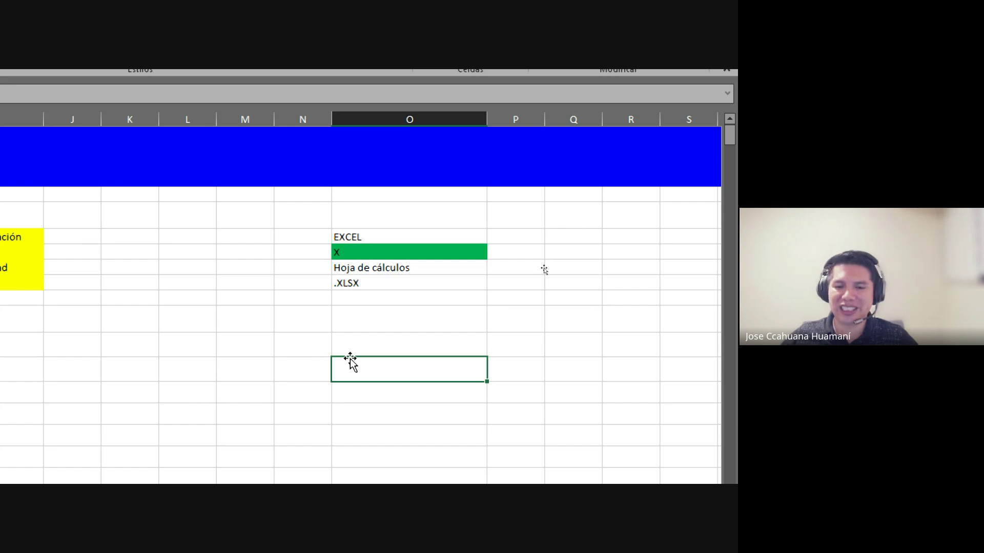
type("EXEL")
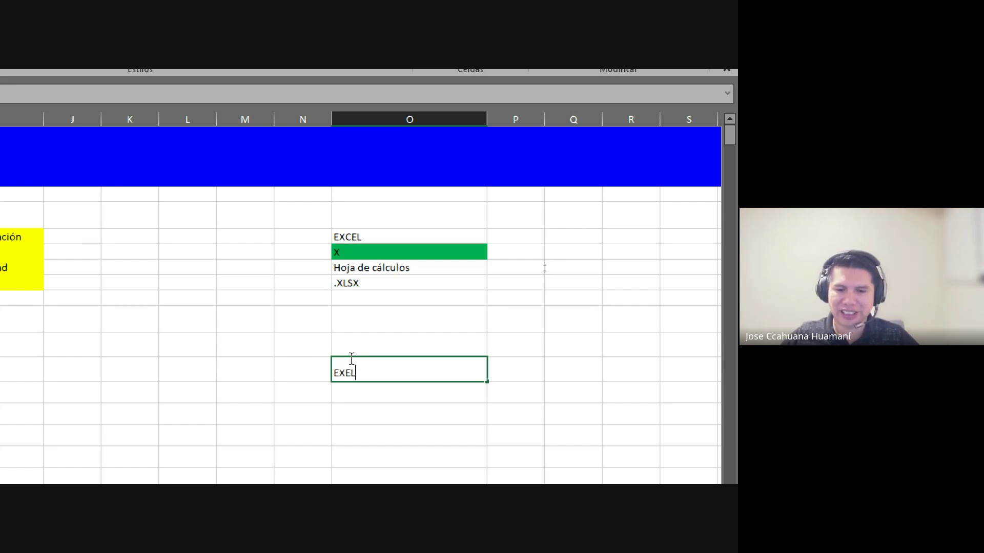
key("Return")
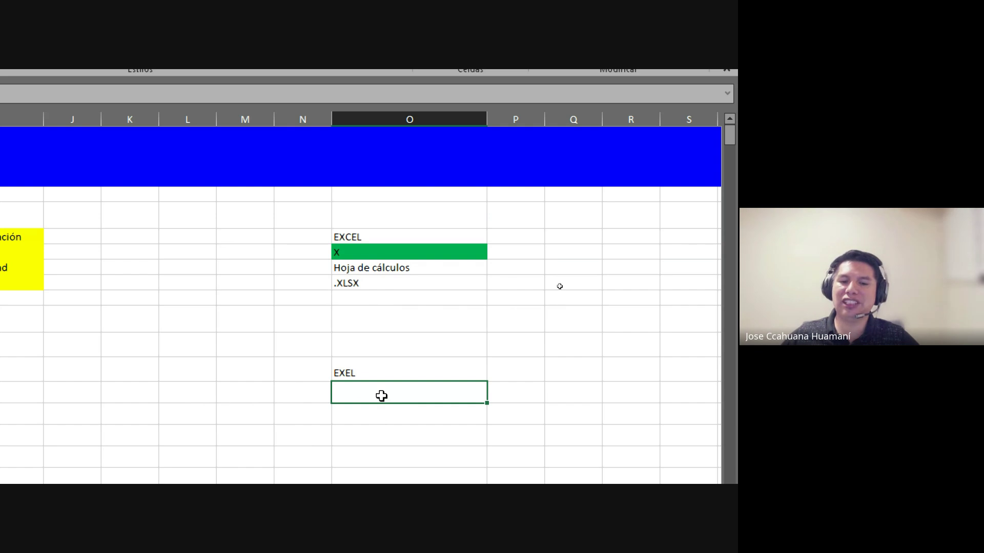
left_click(230, 367)
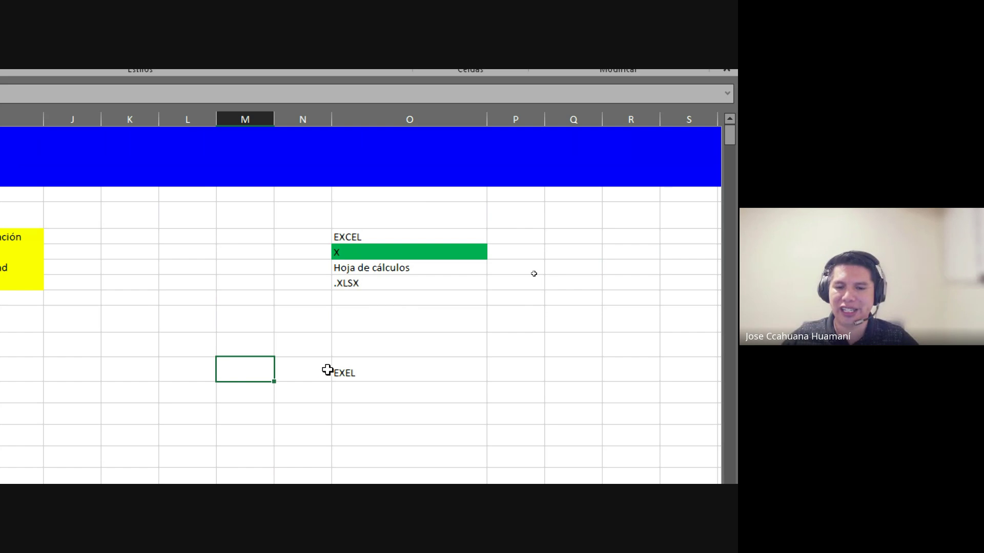
left_click(350, 376)
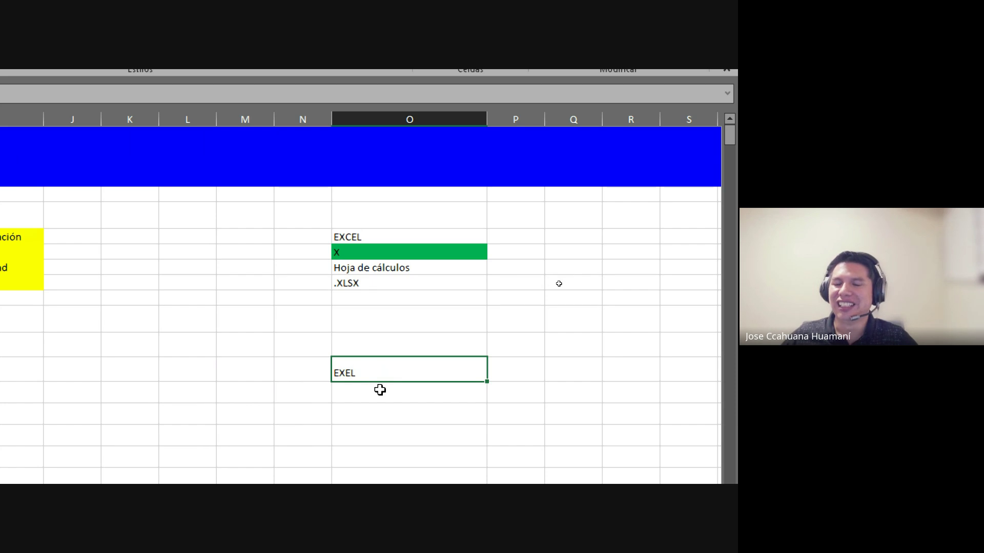
key("Delete")
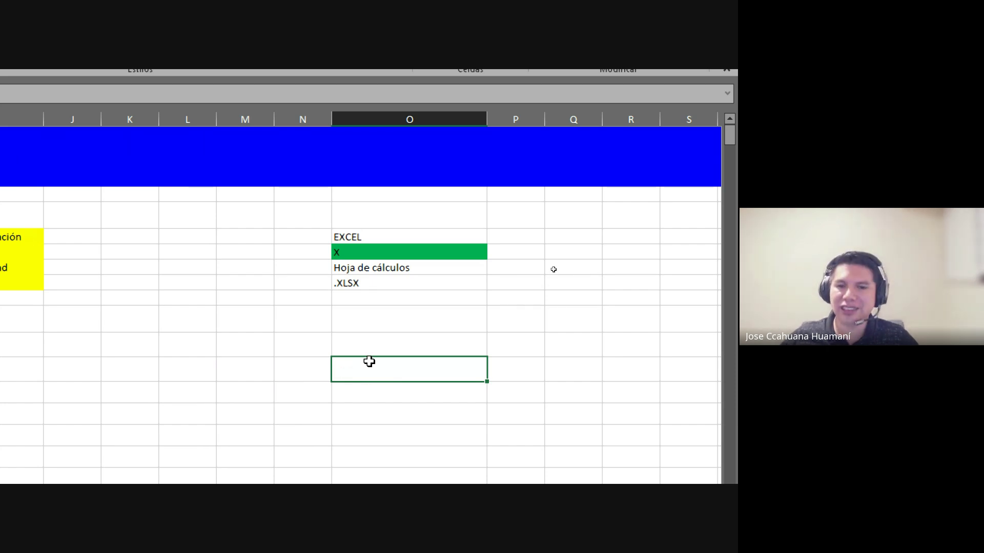
left_click(366, 238)
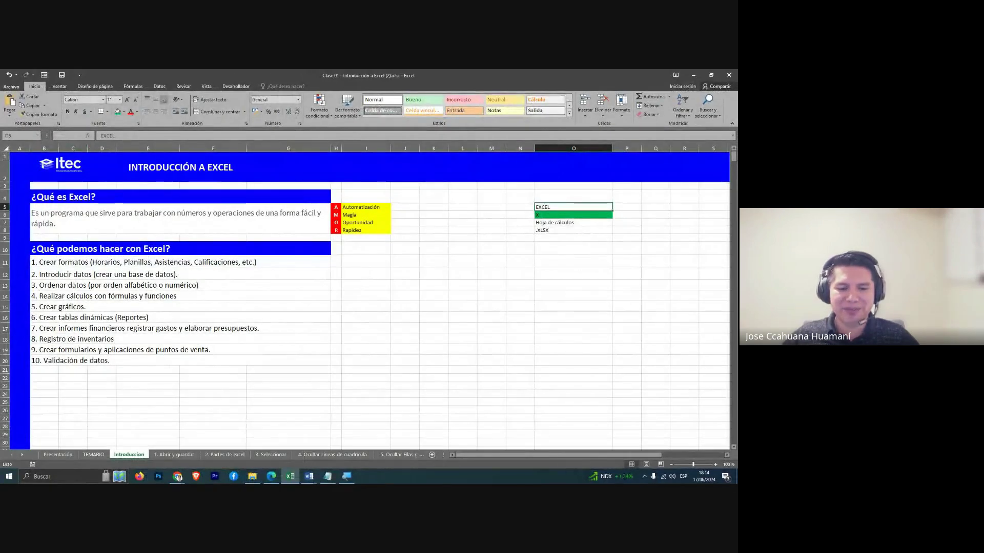
mouse_move(270, 477)
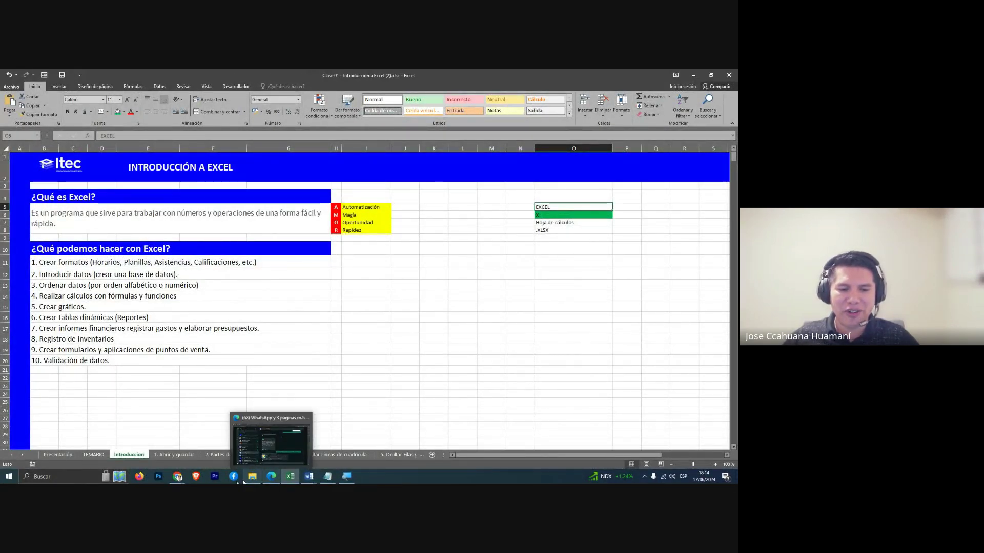
left_click(177, 477)
left_click(145, 441)
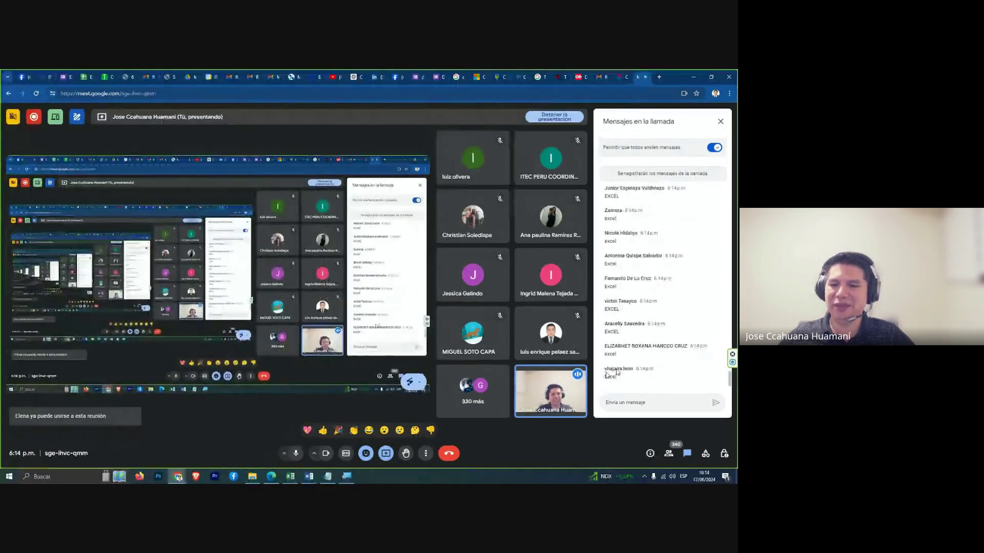
left_click(291, 477)
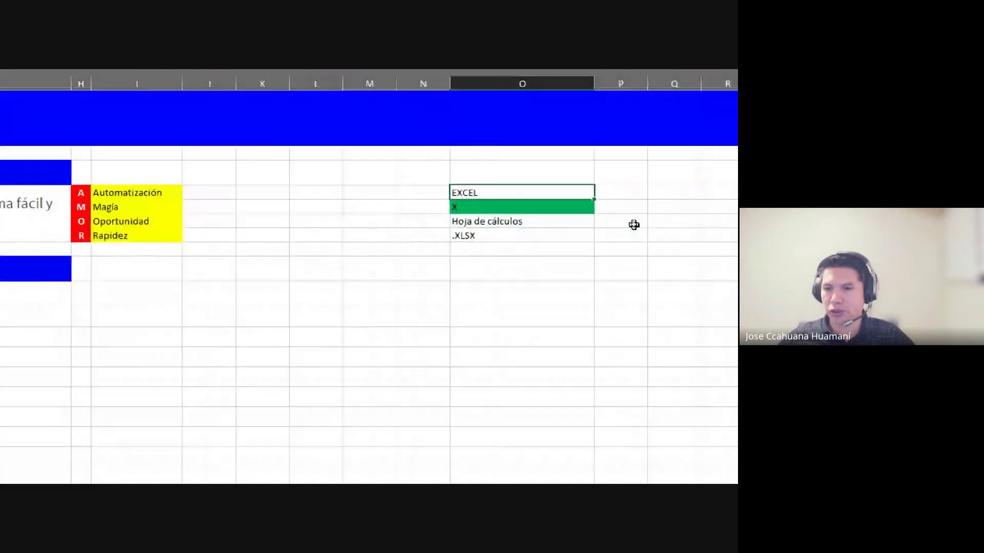
left_click(587, 205)
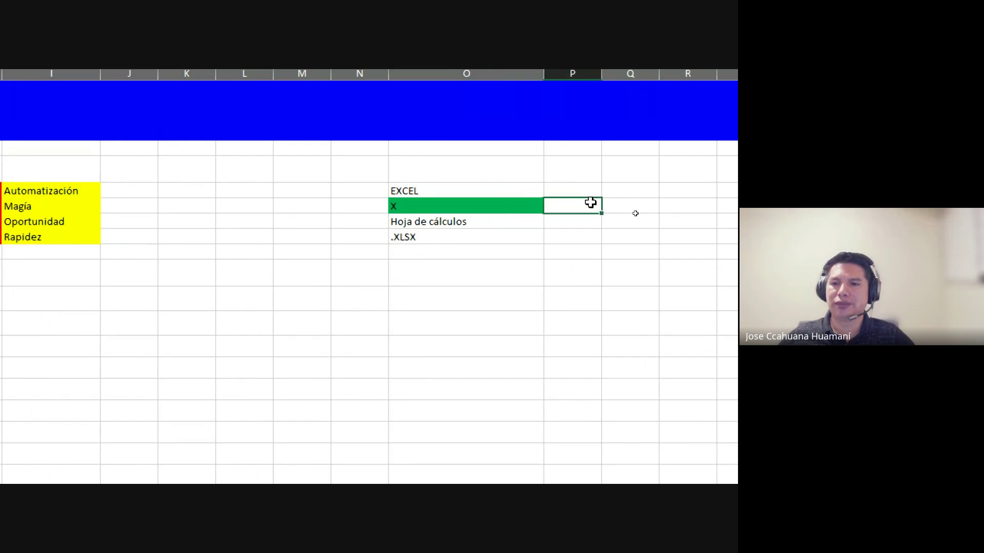
left_click(567, 208)
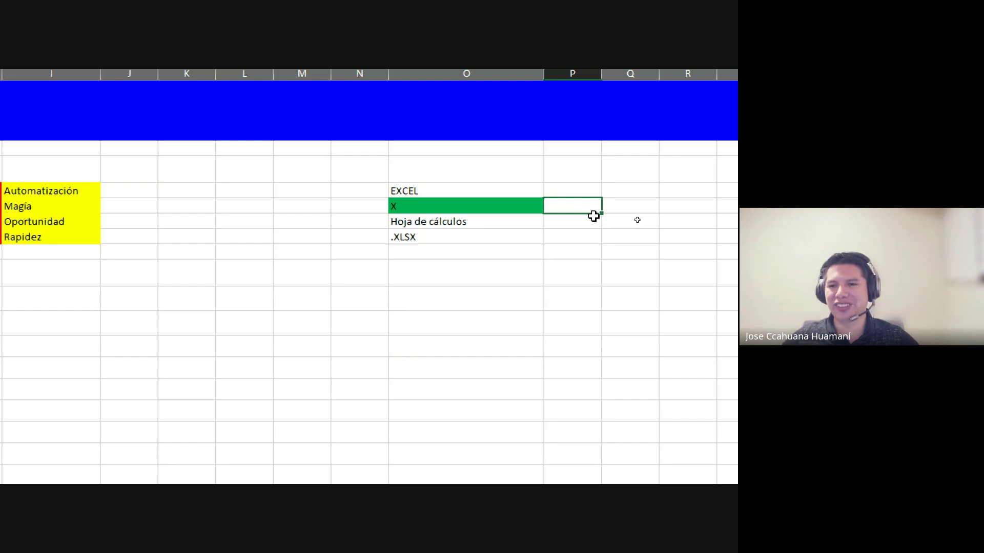
left_click(654, 219)
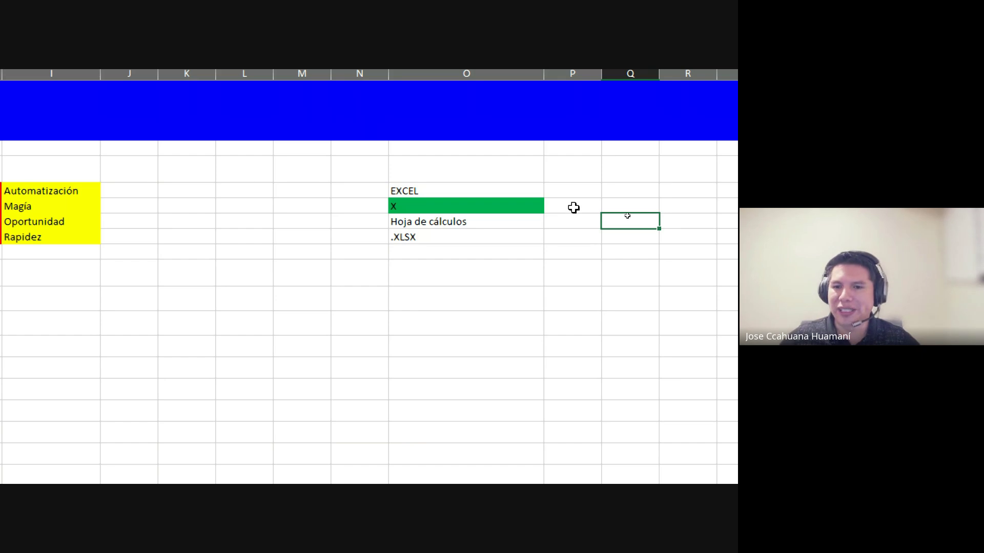
left_click(586, 191)
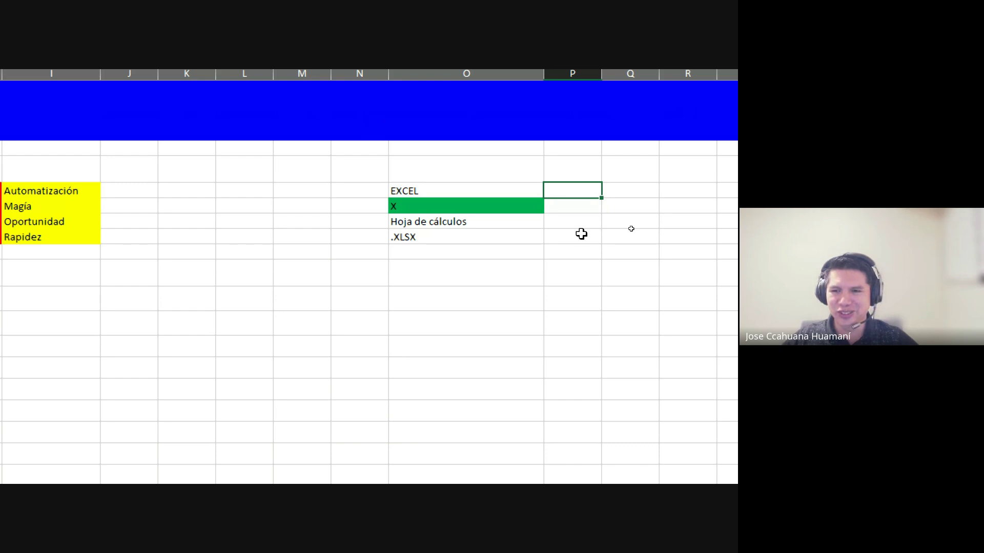
Widen column P to 18.29 and fill cell P6 beside the green X with the recent blue
type("w")
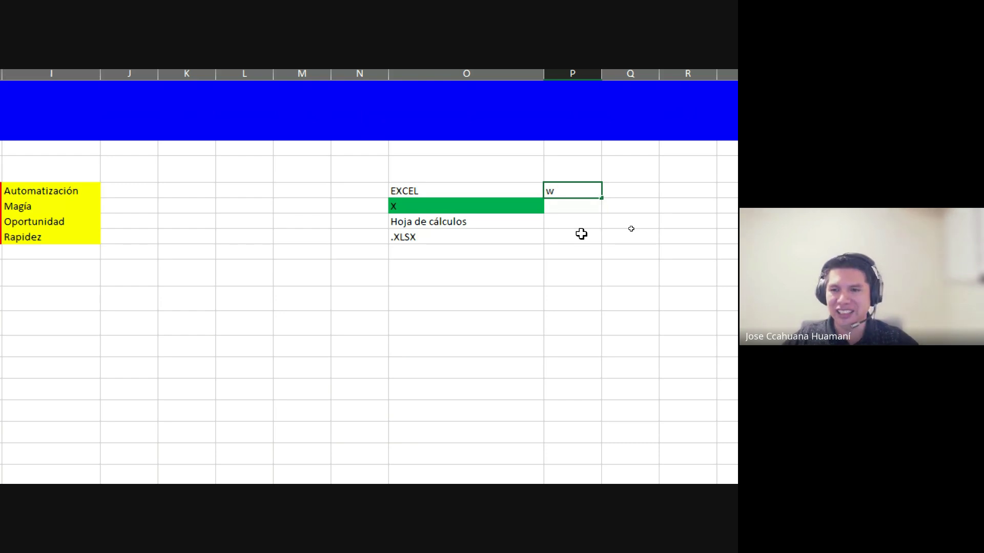
key("BackSpace")
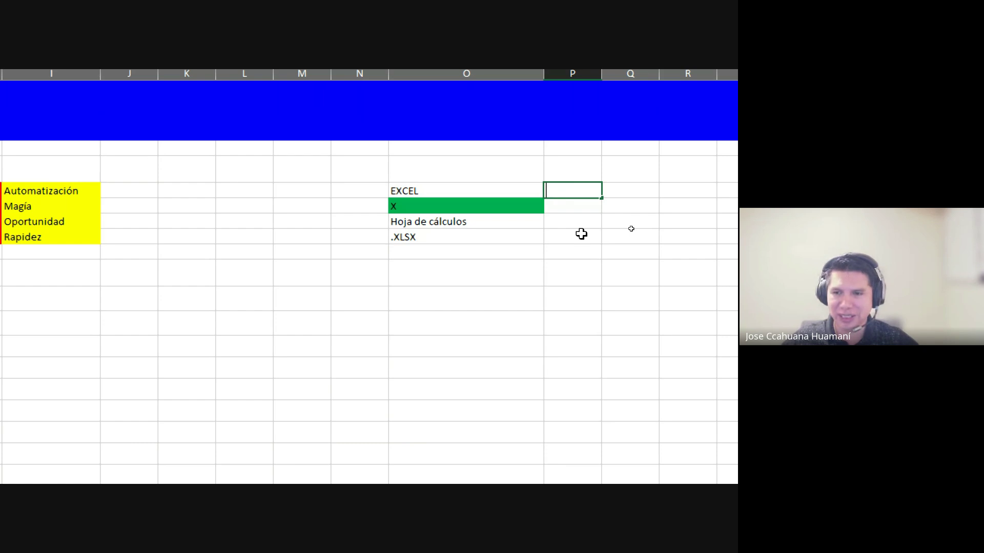
left_click(586, 206)
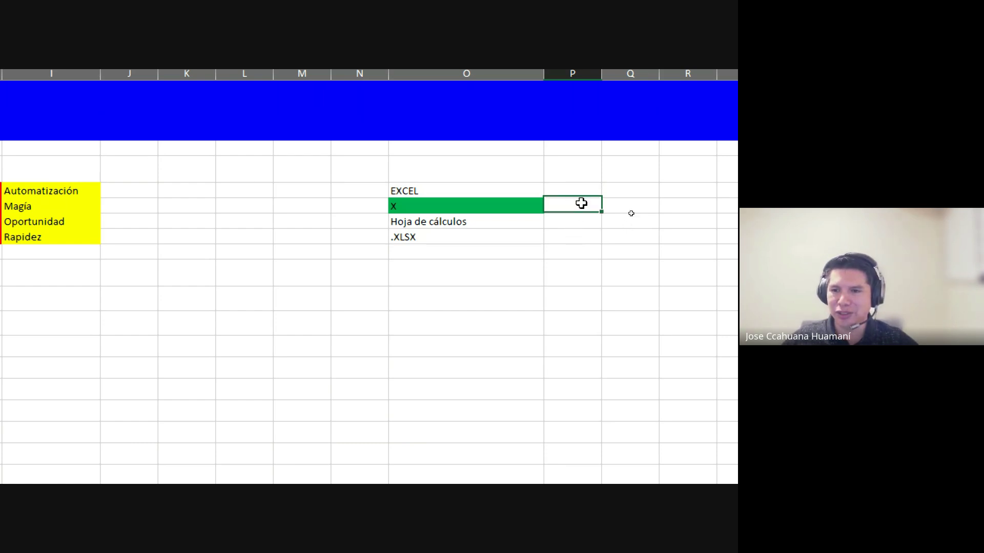
left_click_drag(602, 101, 649, 101)
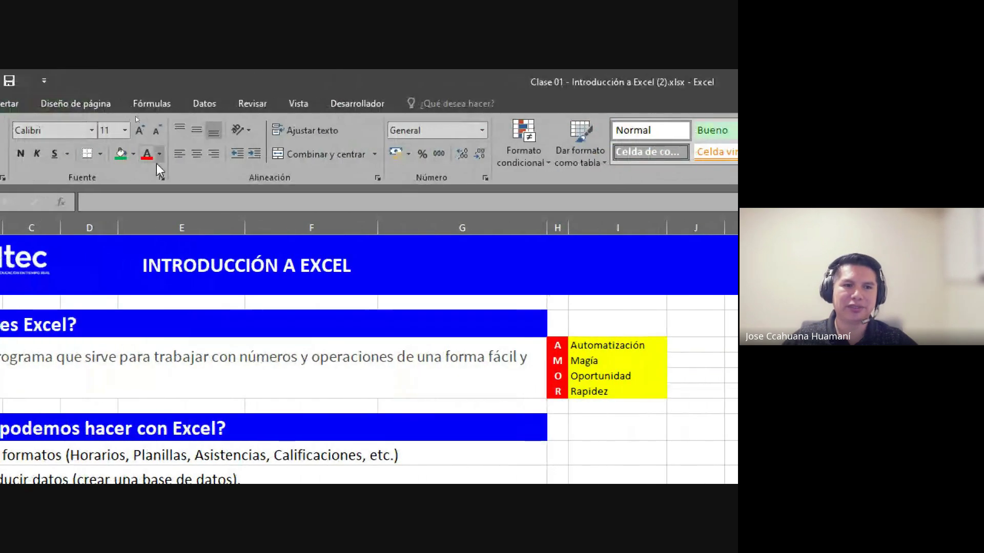
left_click(133, 157)
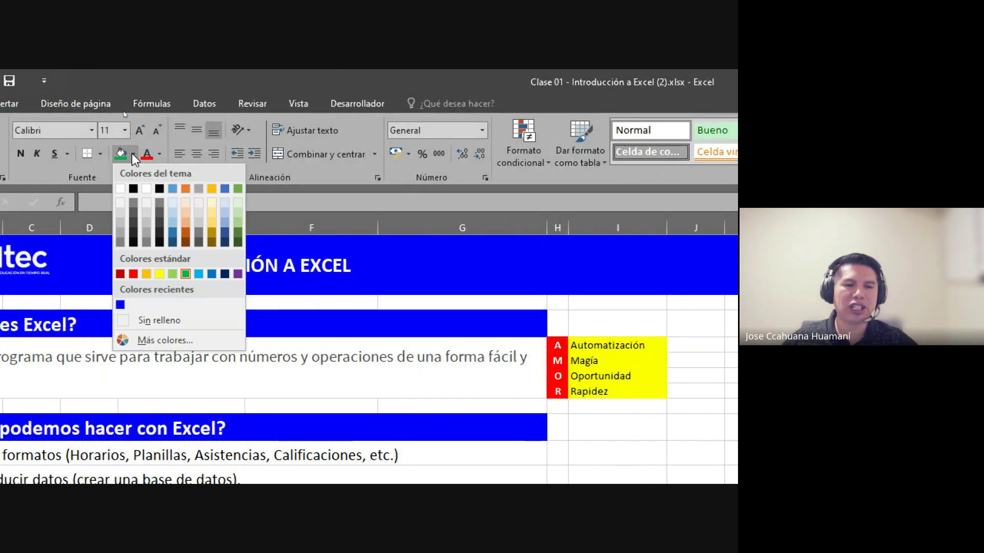
left_click(125, 304)
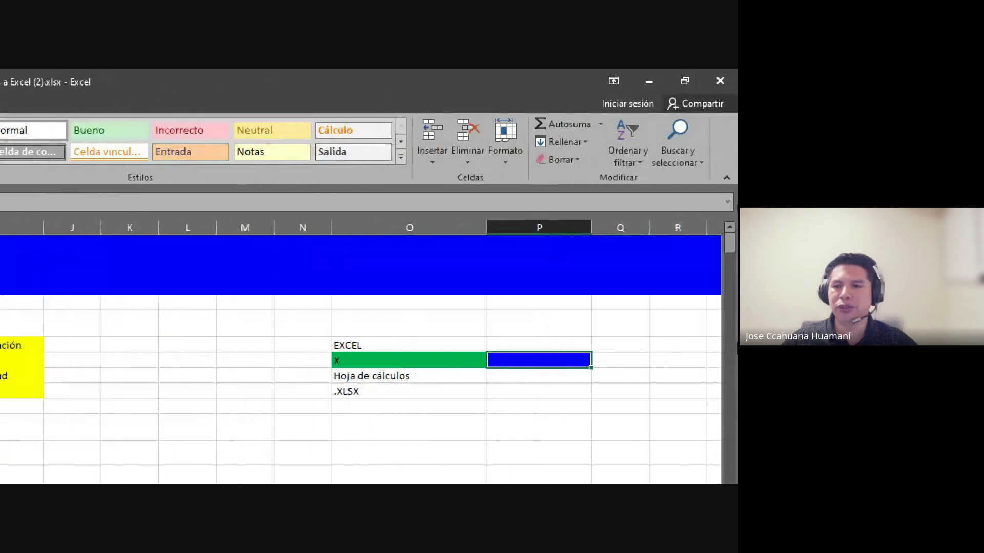
Enter W in the blue cell P6 and make its text white
left_click(554, 389)
left_click(561, 361)
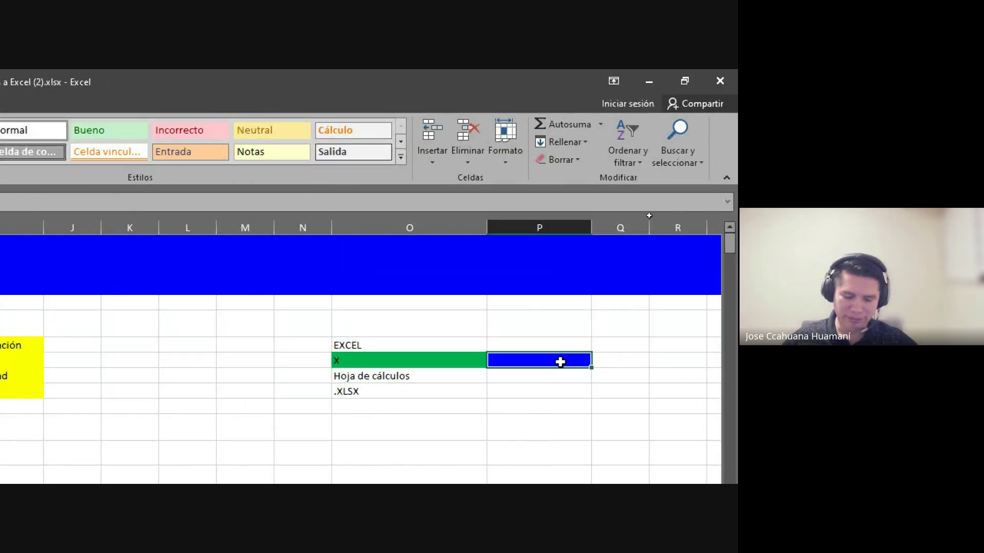
type("w")
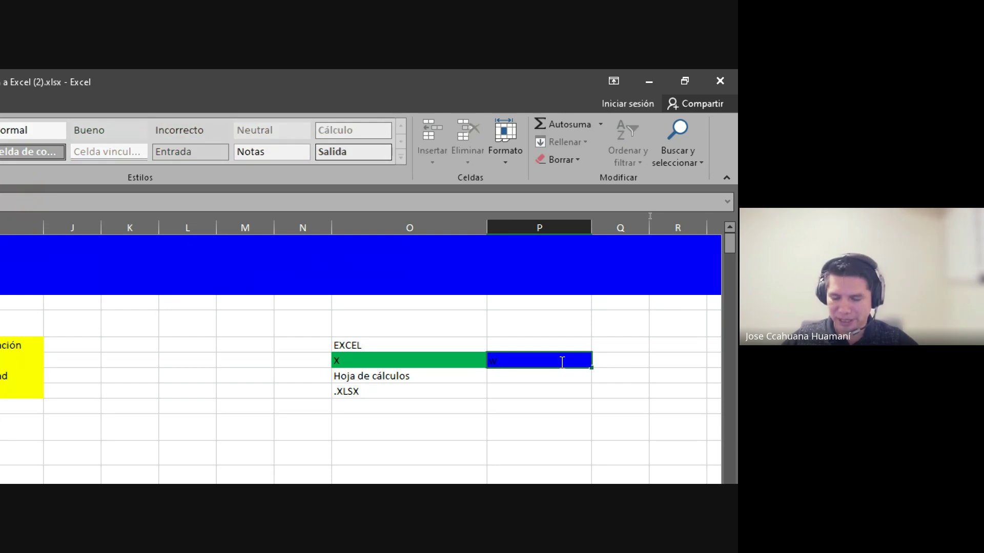
key("BackSpace")
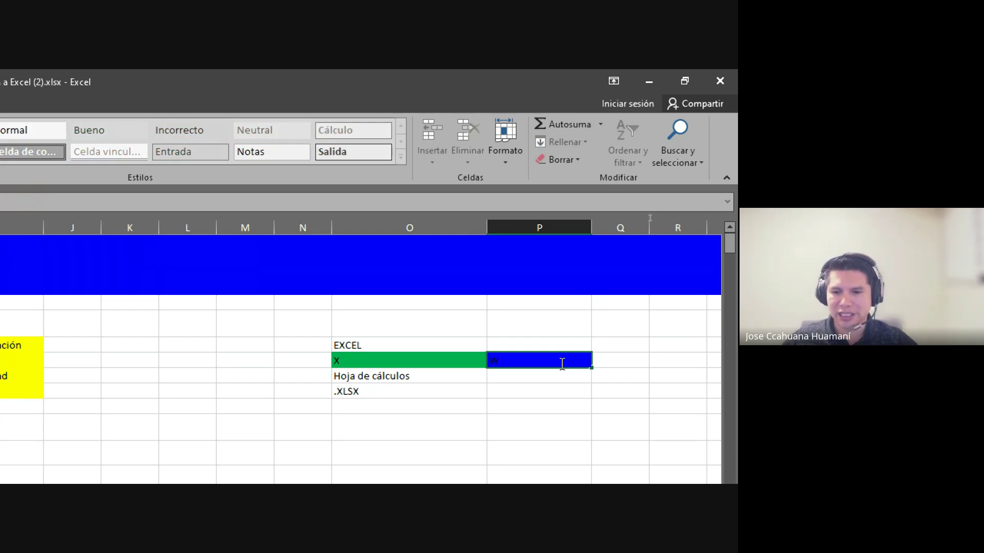
key("Return")
left_click(538, 364)
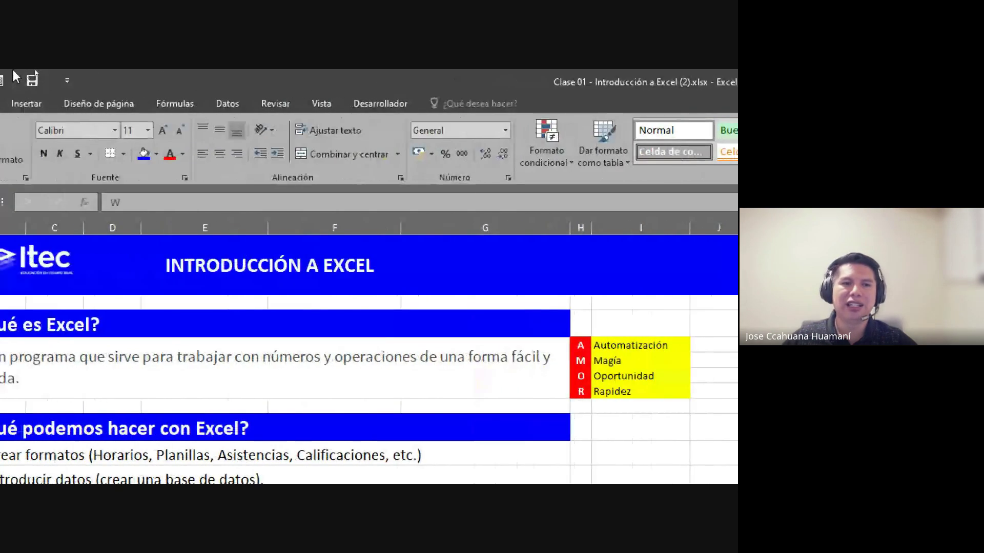
left_click(274, 154)
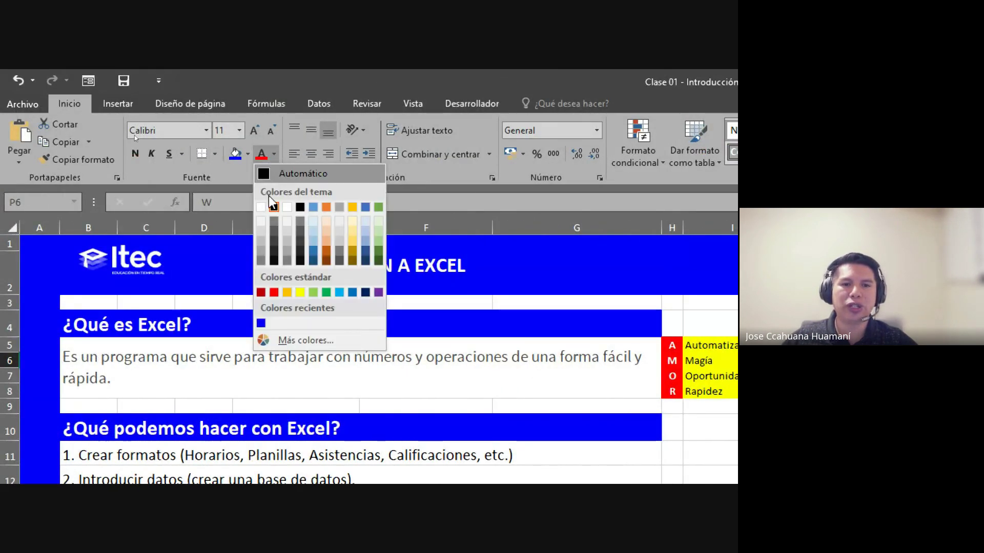
left_click(260, 207)
left_click(572, 384)
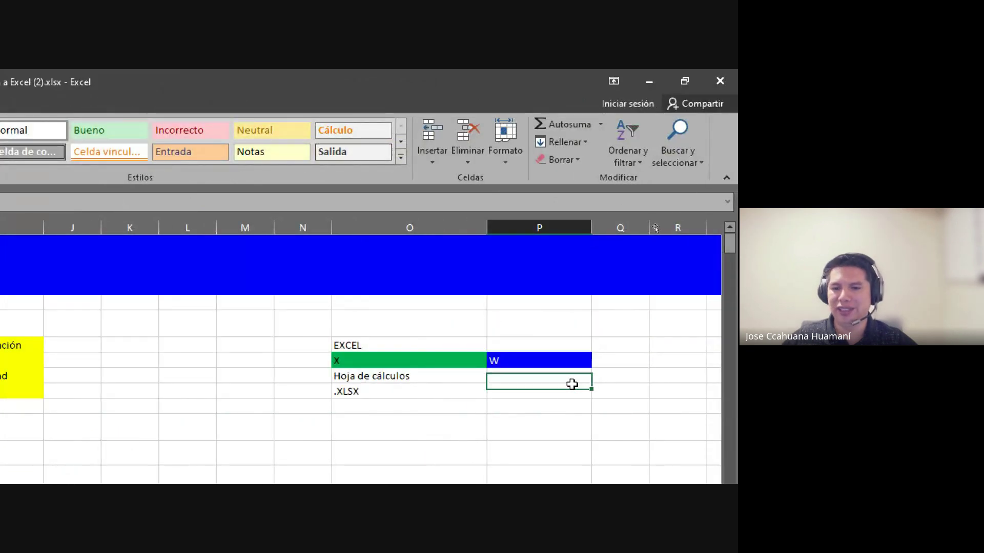
left_click(556, 346)
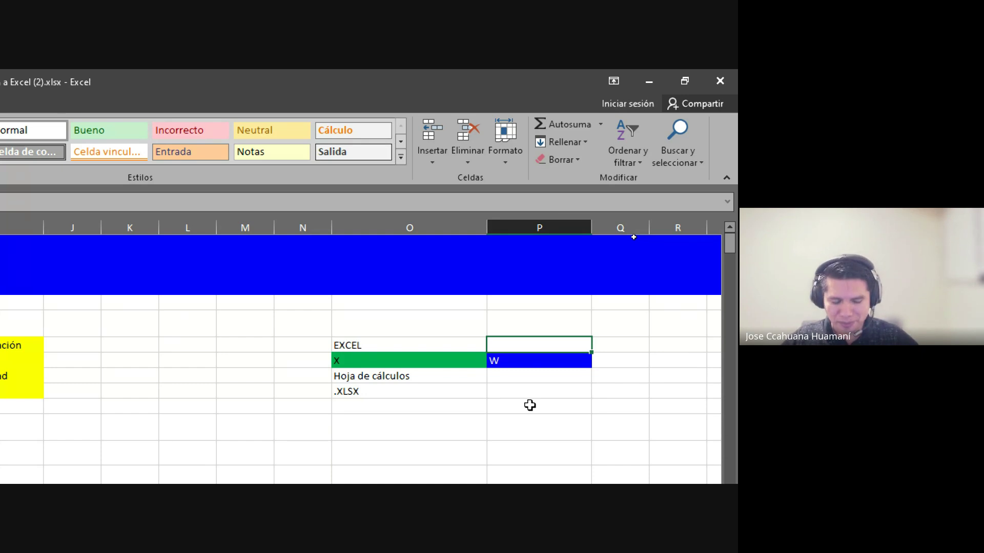
Type Word into cell P5, above the blue W
type("w")
key("BackSpace")
type("W")
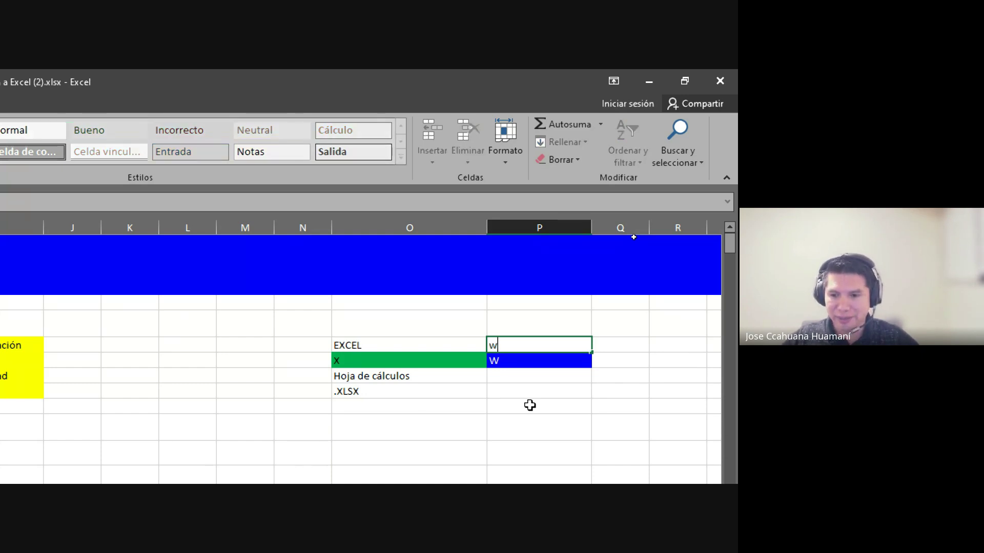
key("BackSpace")
type("Wor")
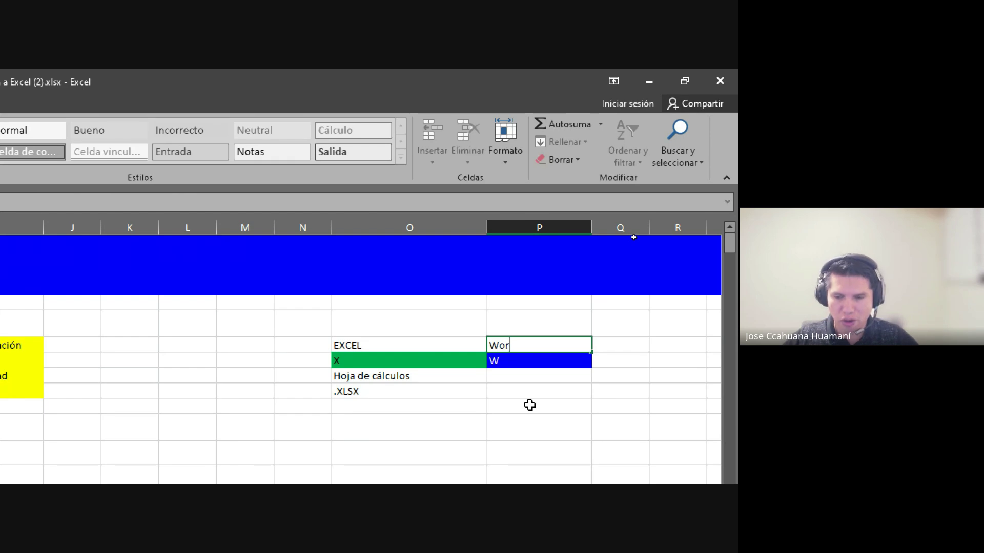
type("d")
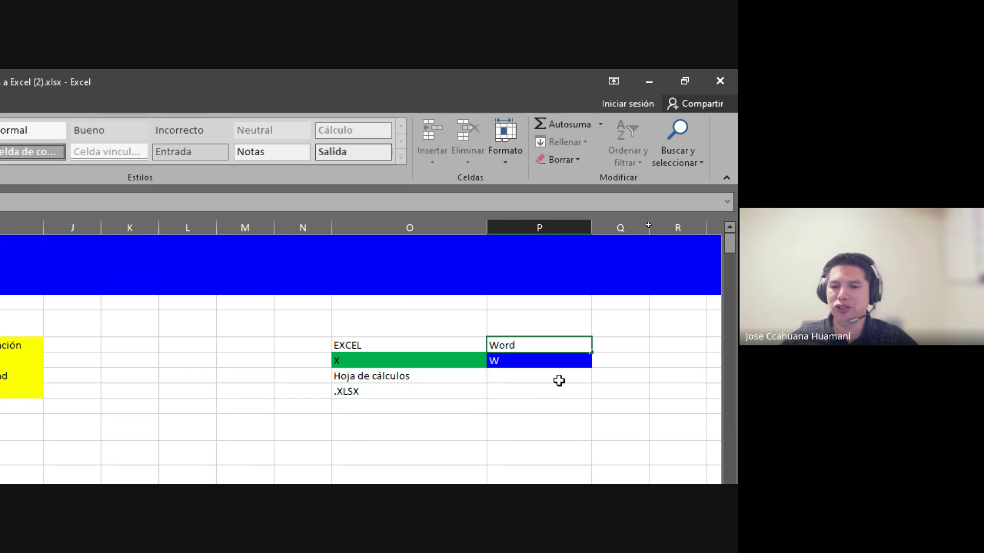
left_click(557, 381)
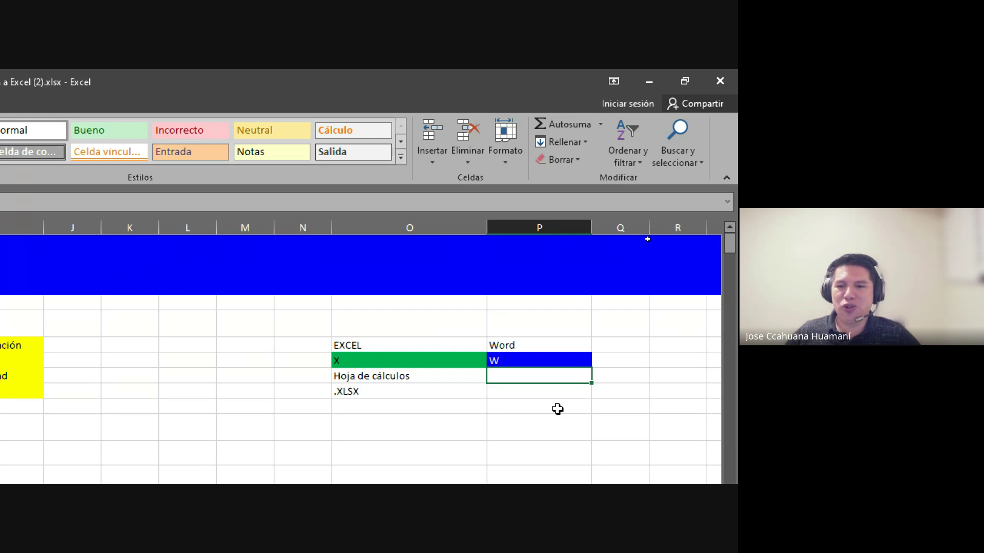
left_click(535, 344)
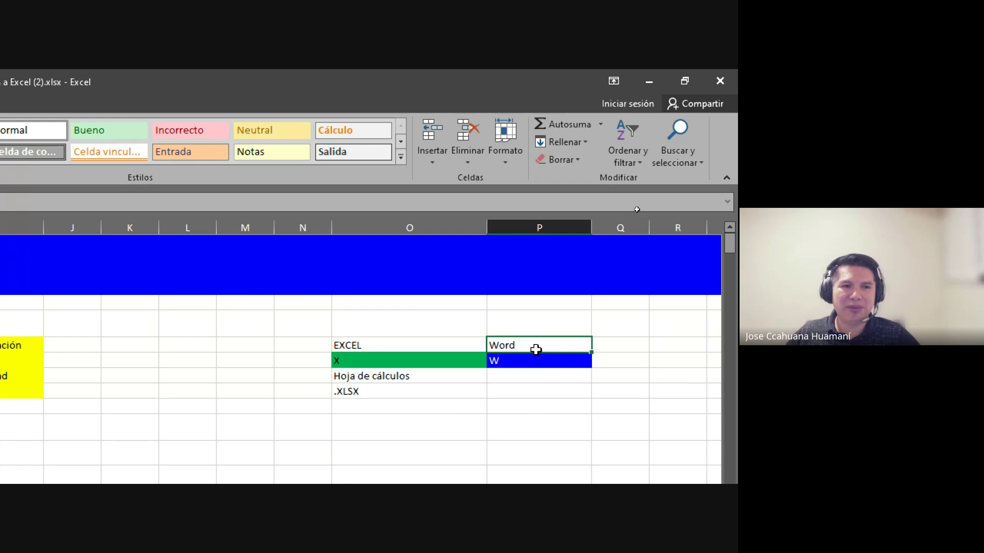
left_click(533, 360)
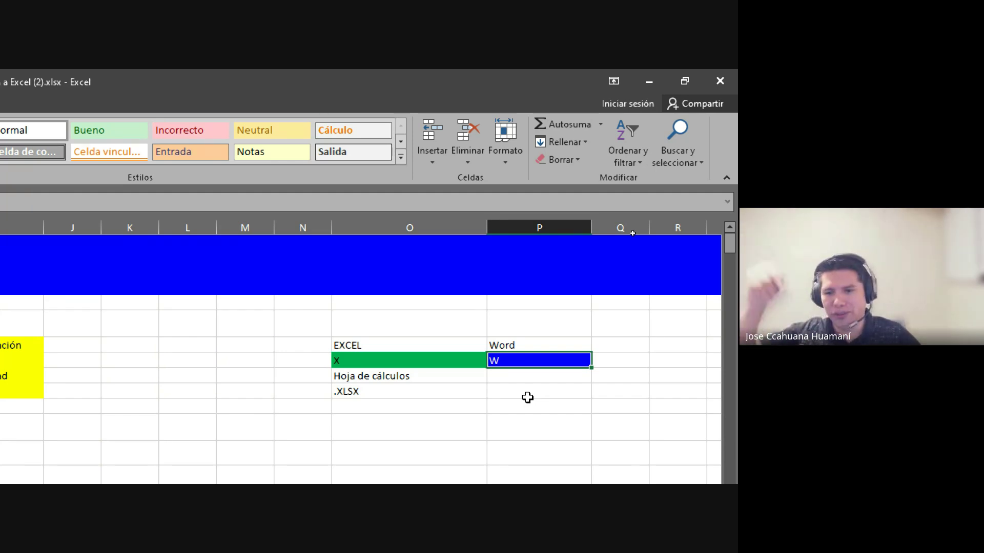
left_click(529, 376)
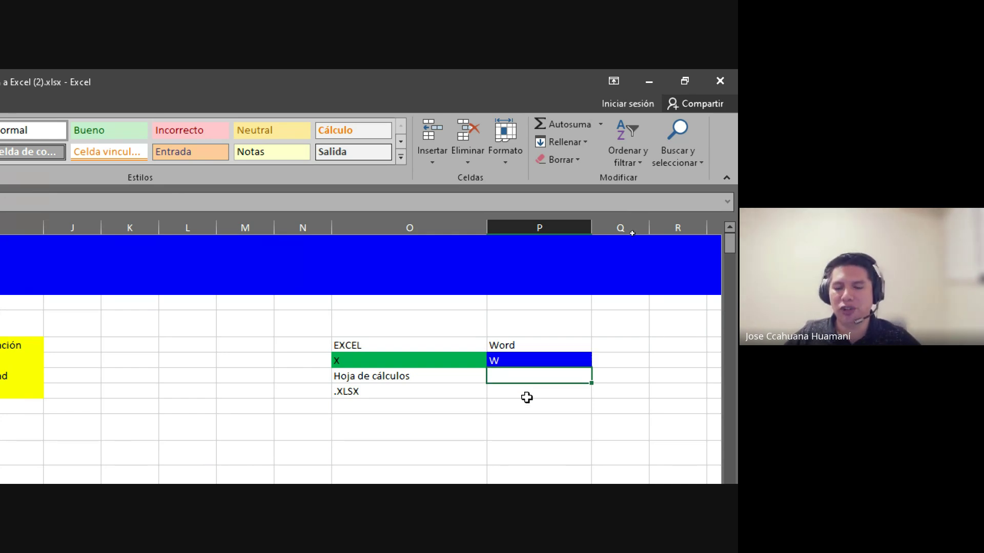
Enter 'Procesador de textos' in cell P7, below the W
type("P")
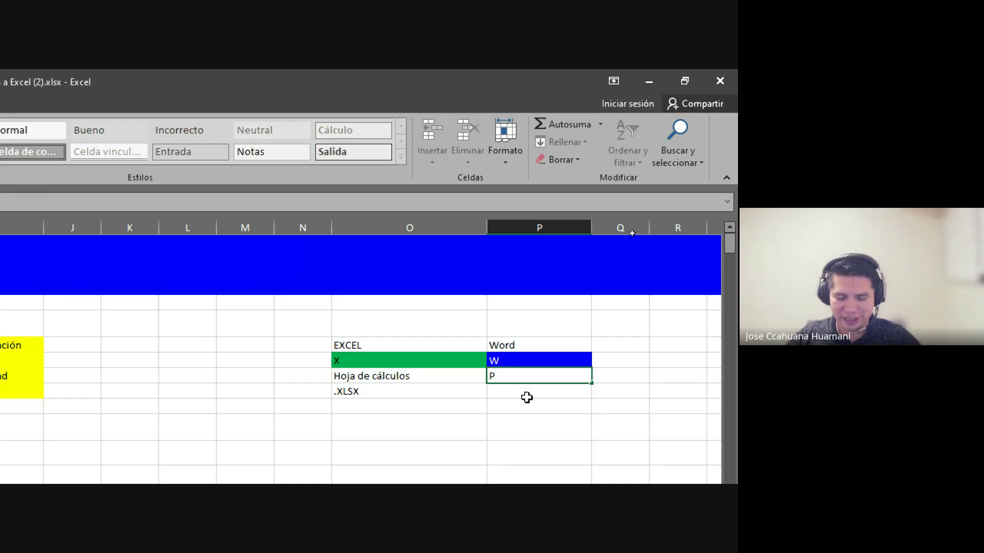
type("roce")
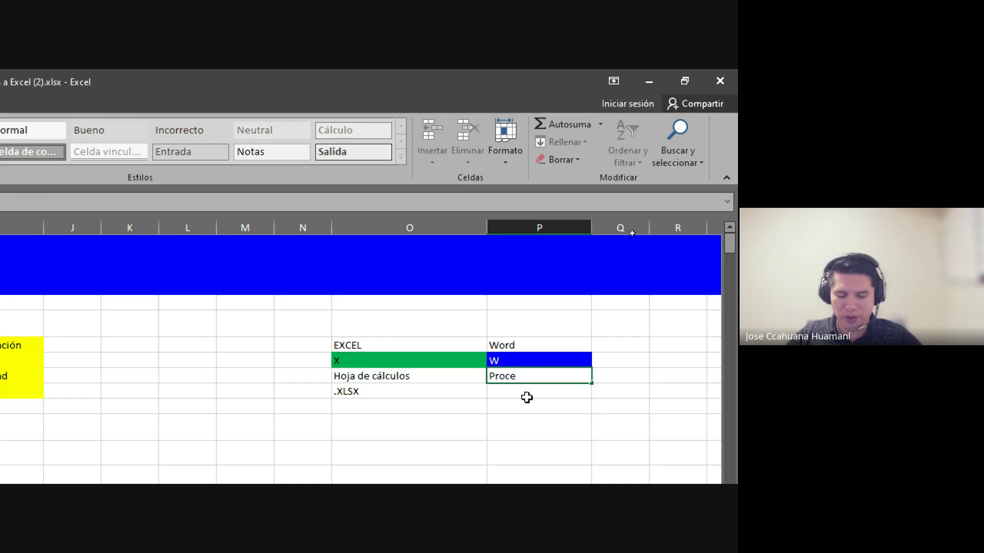
type("da")
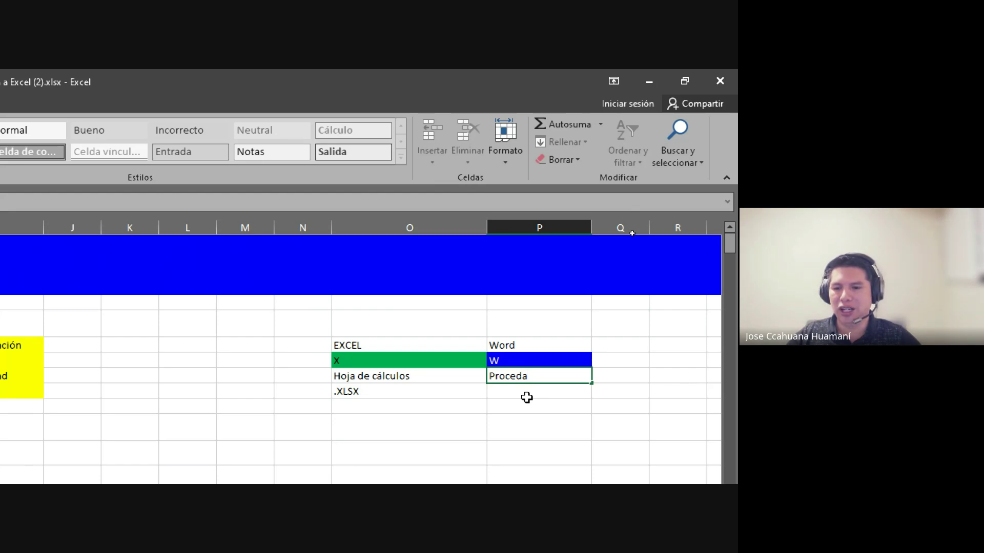
key("BackSpace")
key("BackSpace")
type("s")
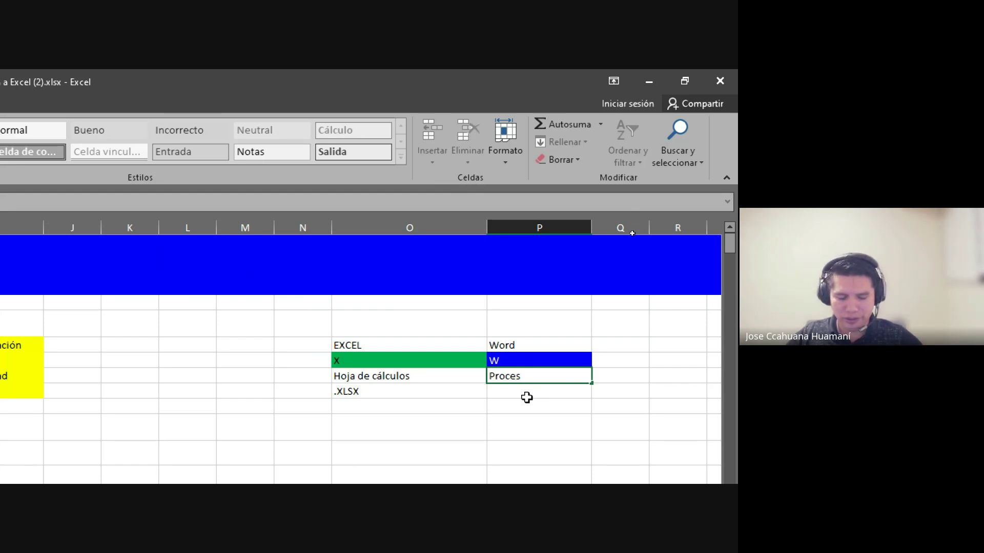
type("ador de")
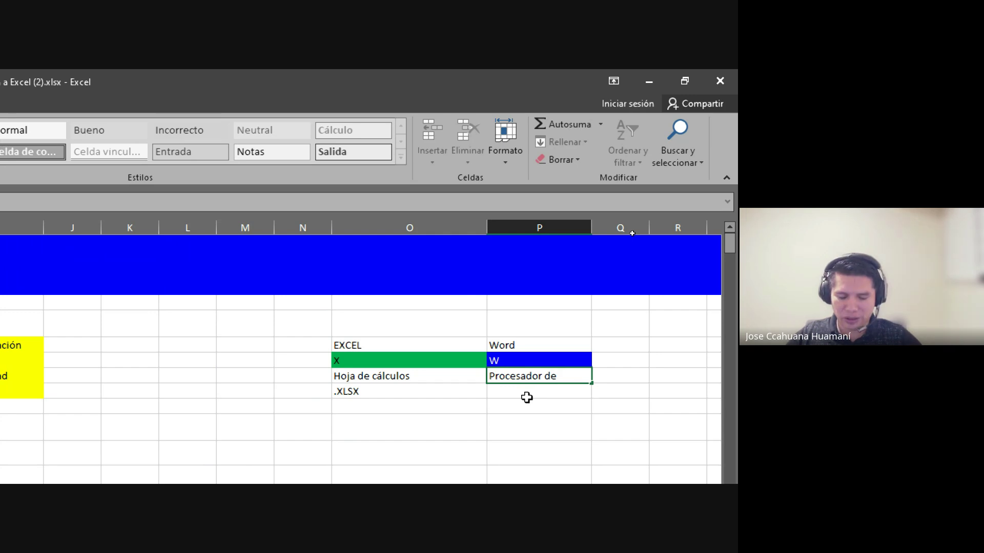
type(" T")
key("BackSpace")
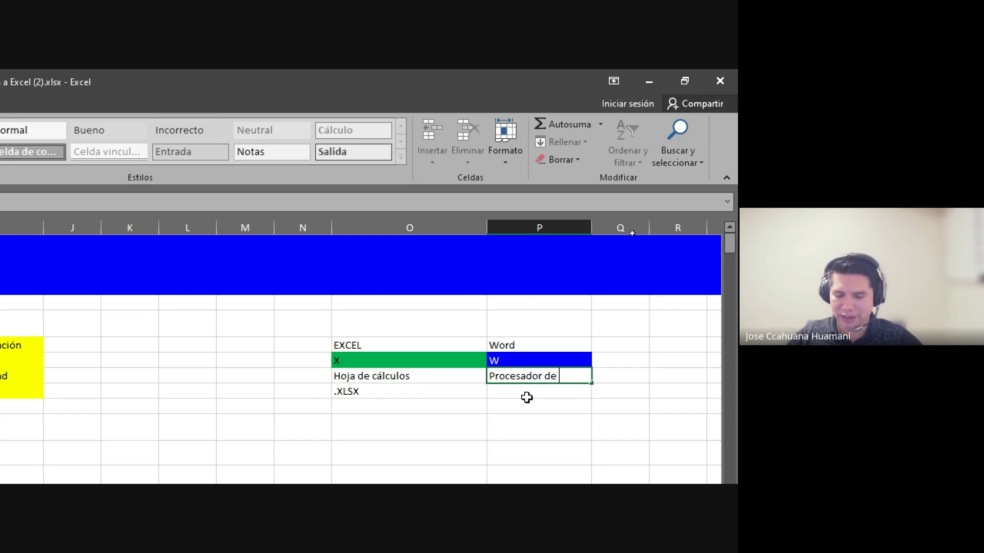
type("tex")
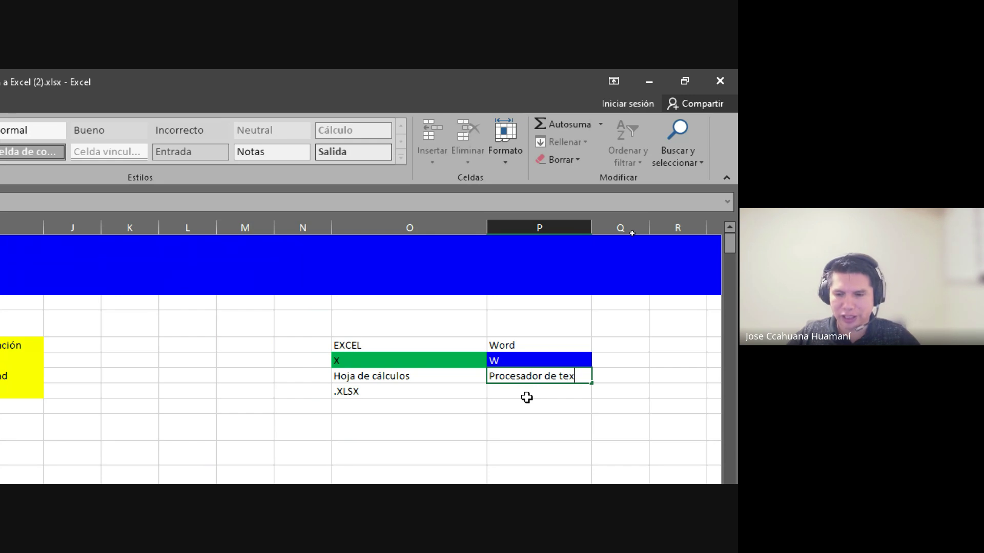
type("tos")
key("Return")
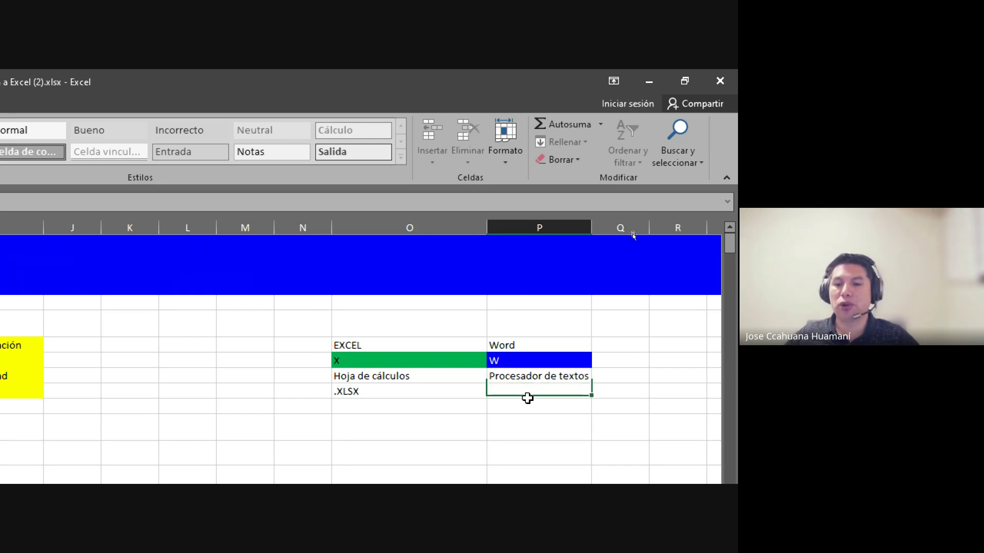
left_click(550, 374)
left_click(530, 391)
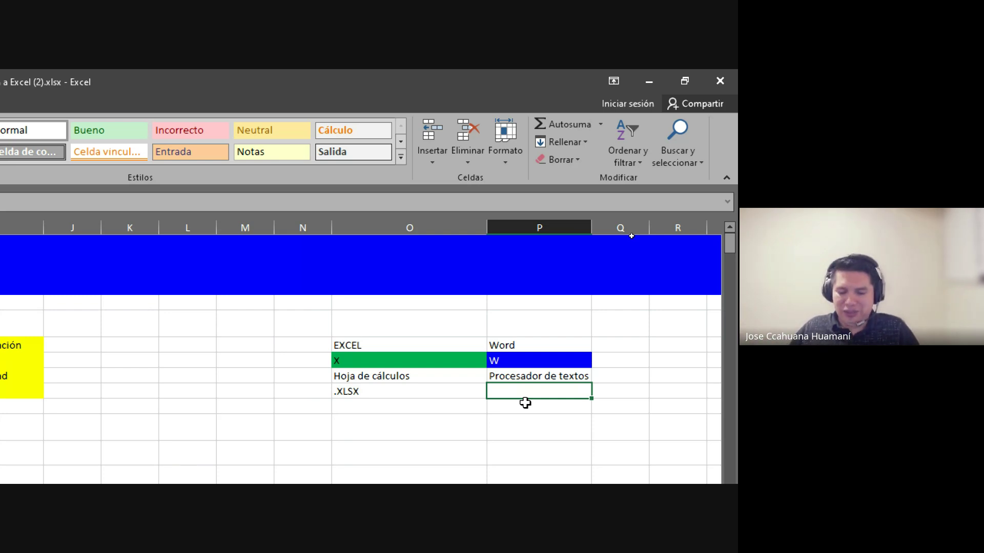
Enter .Docx in cell P8 and select the Word column entries
type(".")
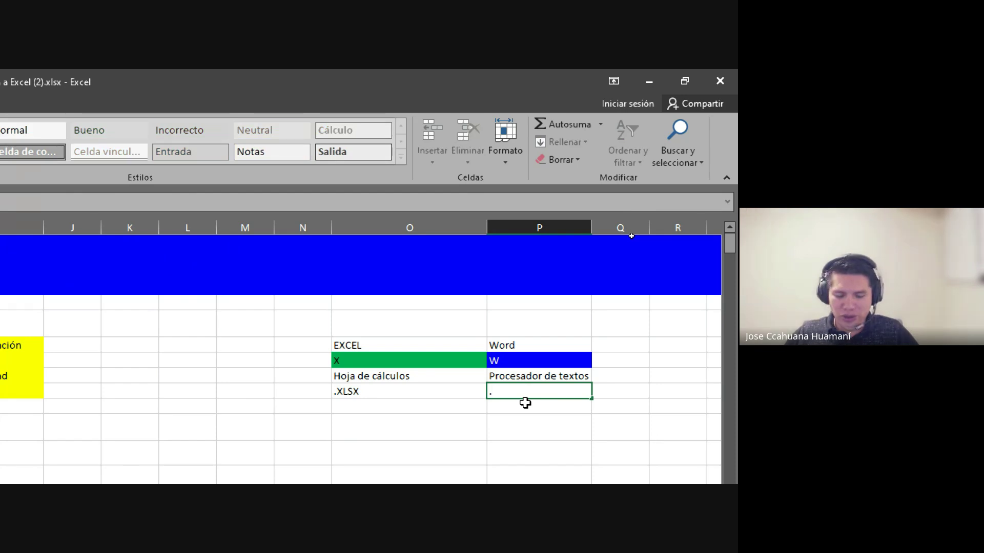
type("d")
key("BackSpace")
type("D")
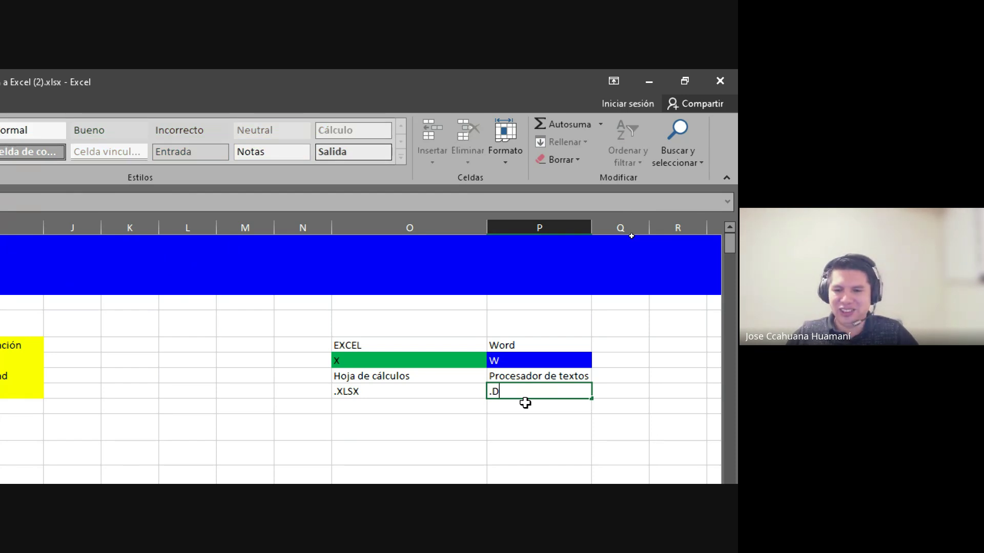
type("oc")
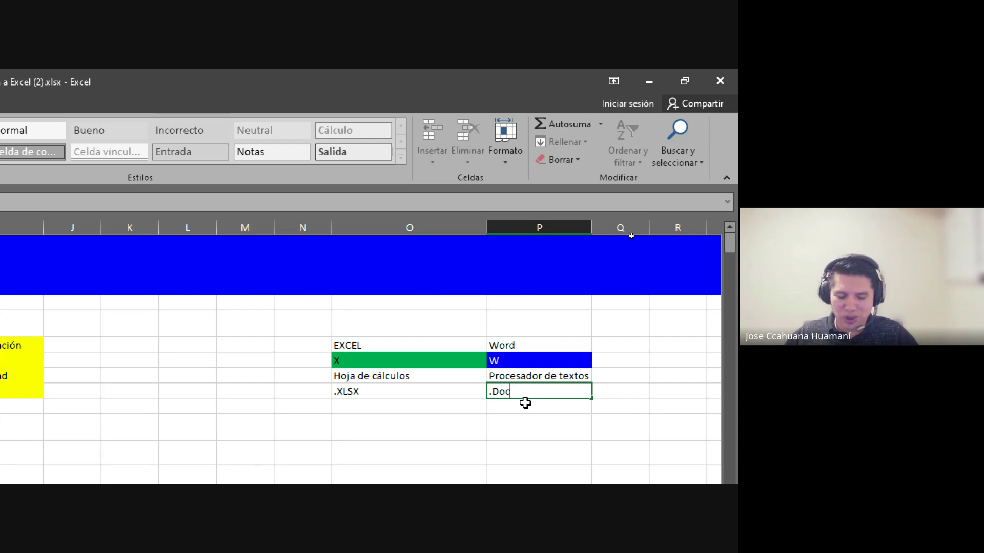
type("x")
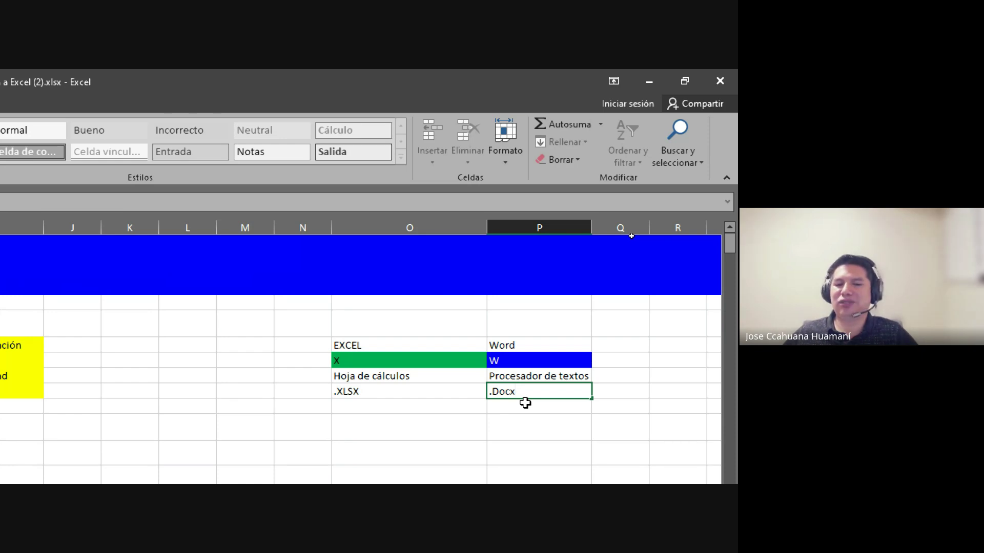
key("Return")
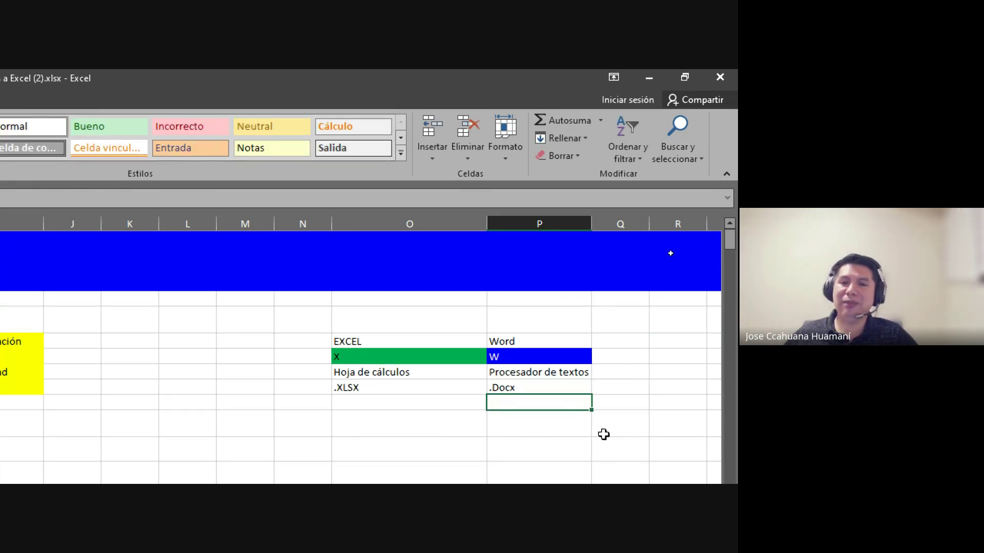
left_click_drag(538, 342, 540, 388)
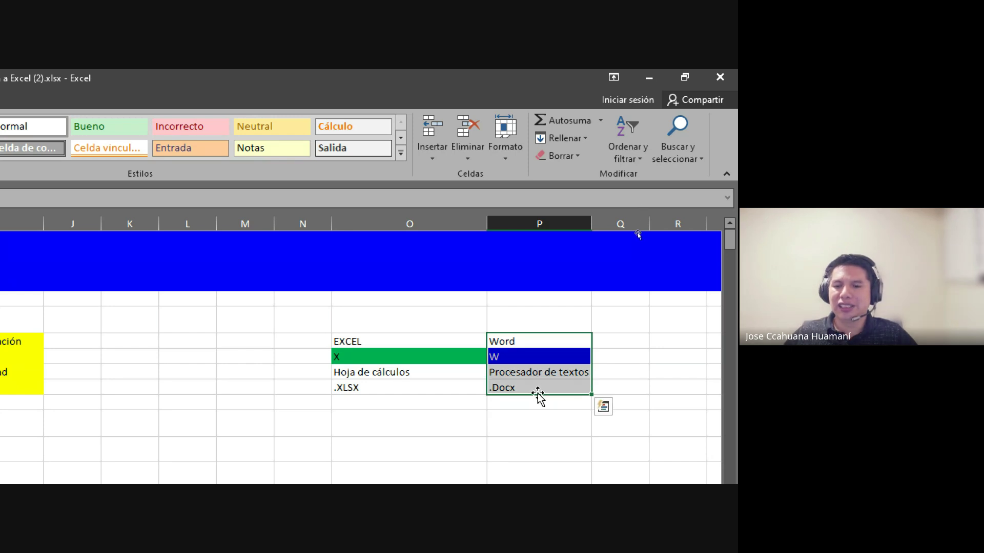
Review the Word column entries and select cell Q6 beside the blue W
left_click(540, 389)
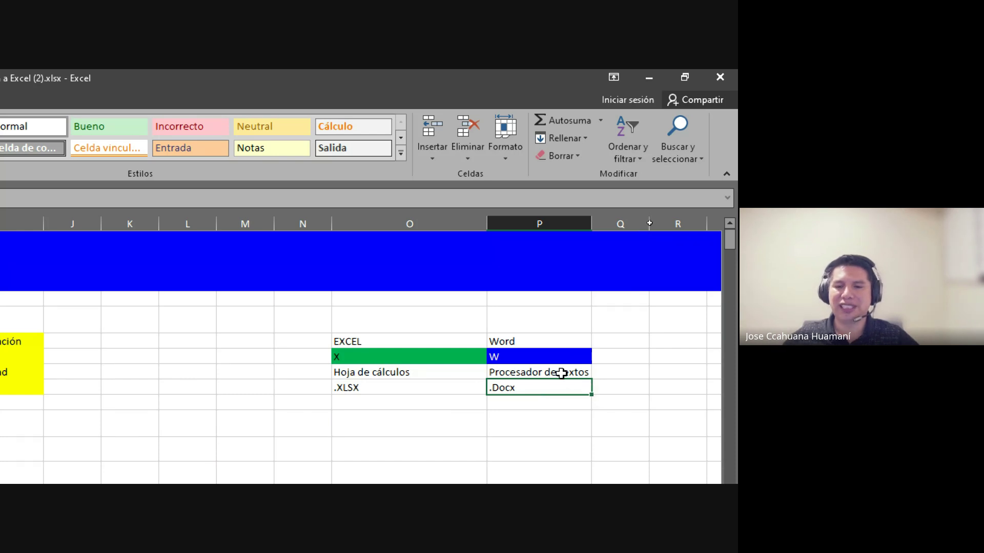
mouse_move(560, 374)
left_mouse_down()
mouse_move(557, 342)
mouse_move(556, 382)
left_mouse_up()
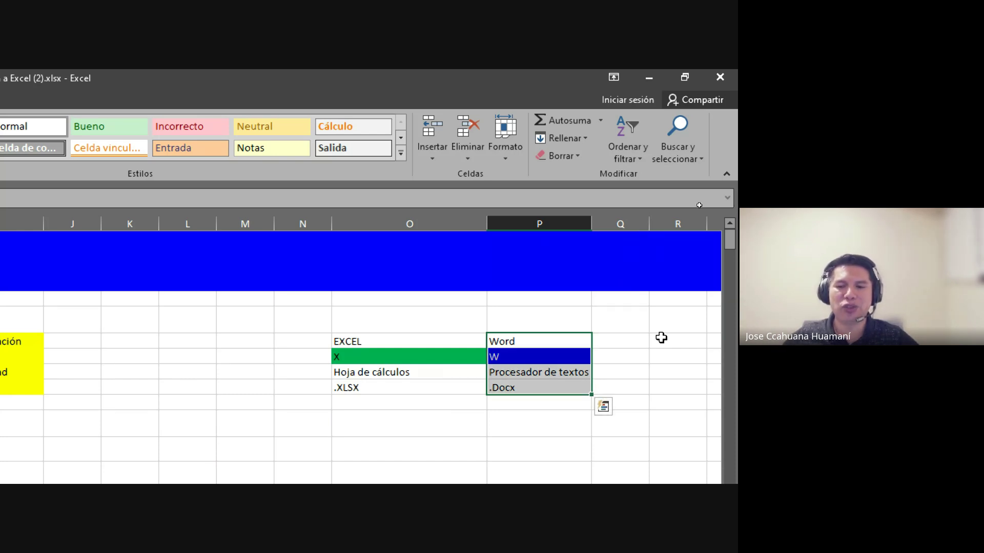
left_click(647, 349)
left_click(630, 355)
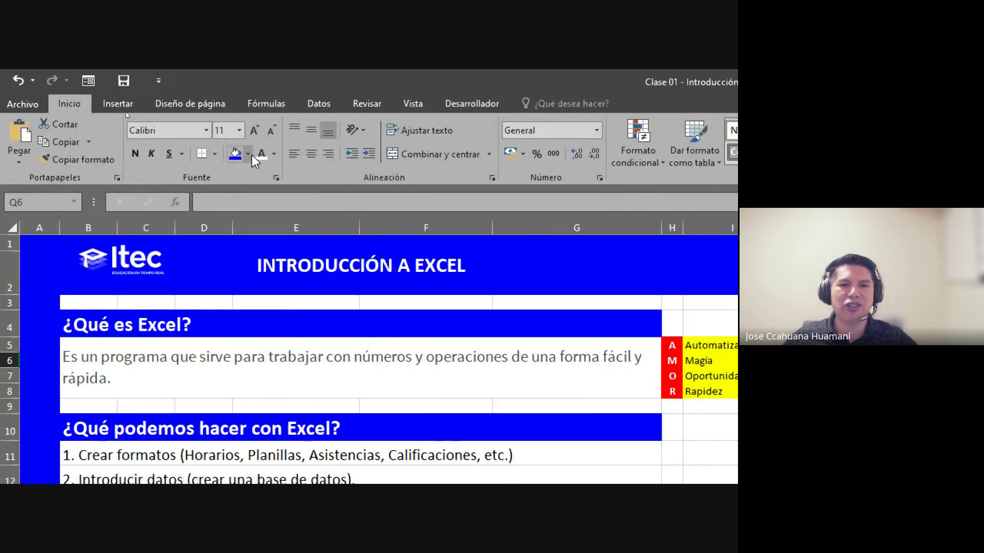
Fill cell Q6 red, widen column Q, and enter P in it
left_click(248, 153)
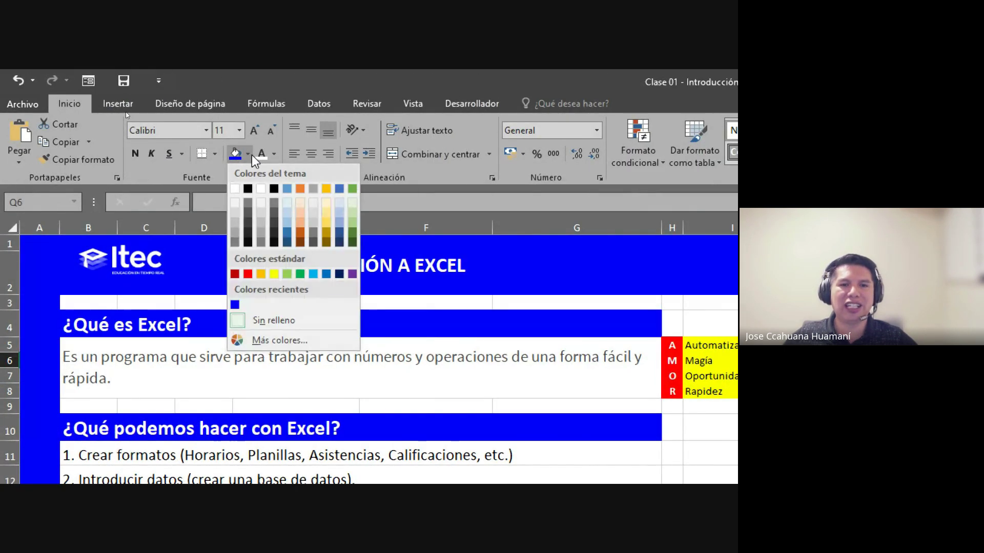
left_click(248, 274)
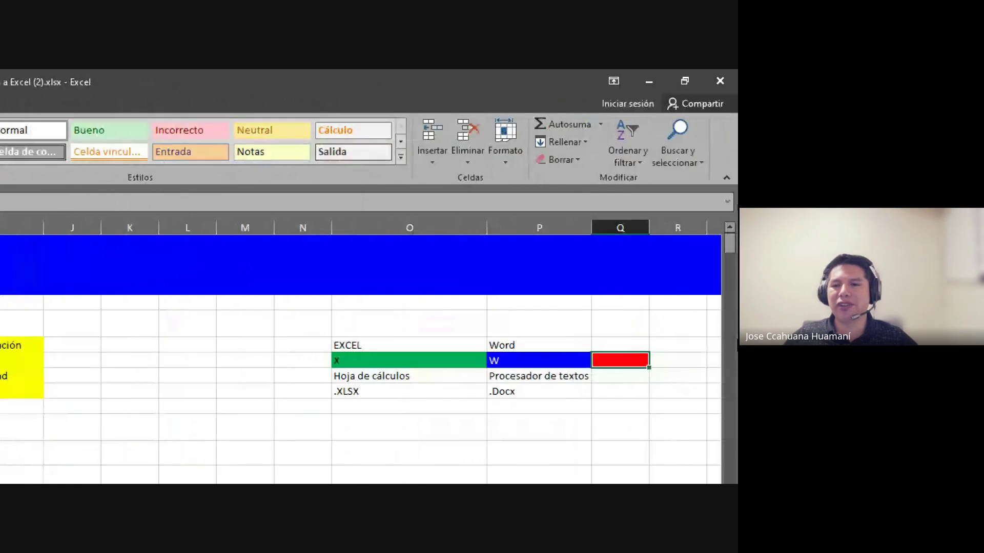
left_click_drag(649, 228, 697, 233)
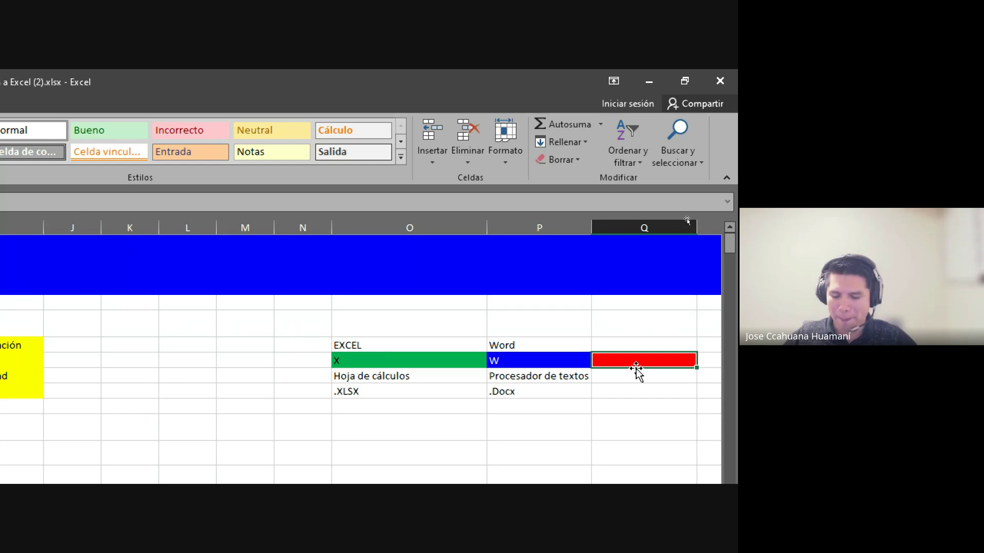
type("P")
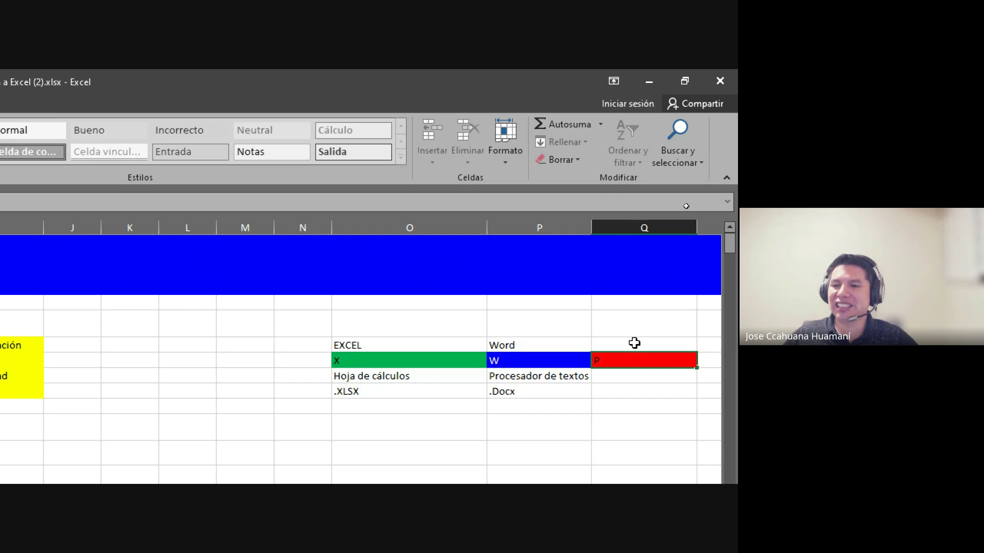
left_click(634, 342)
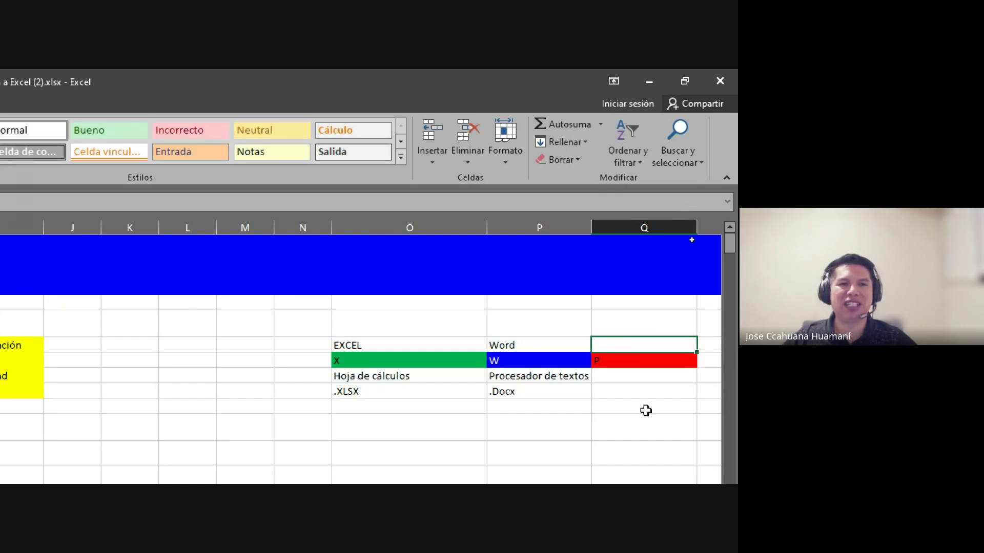
Enter PowerPoint above the red P and Presentador de Diapositivas below it
type("pOW")
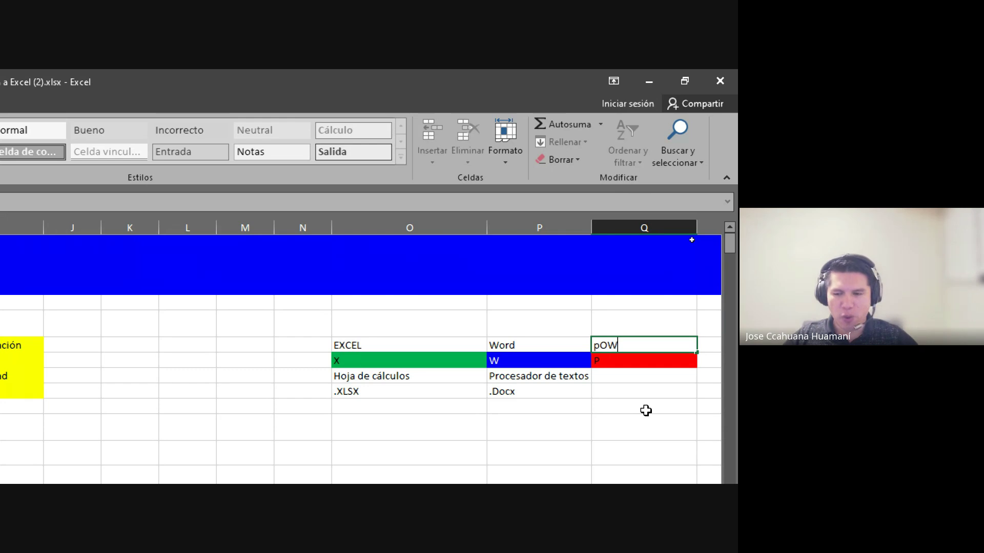
key("BackSpace")
key("BackSpace")
key("BackSpace")
key("BackSpace")
type("P")
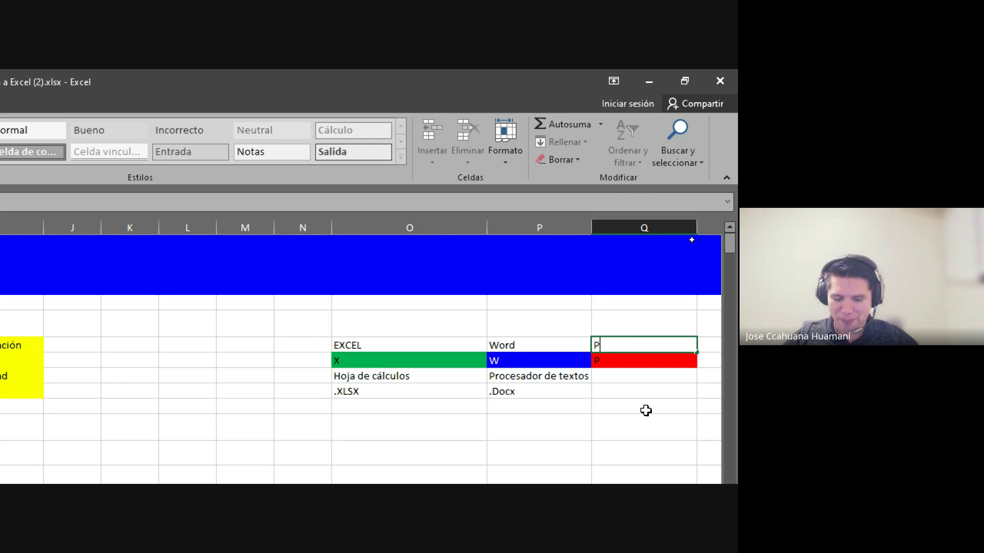
type("owerPoi")
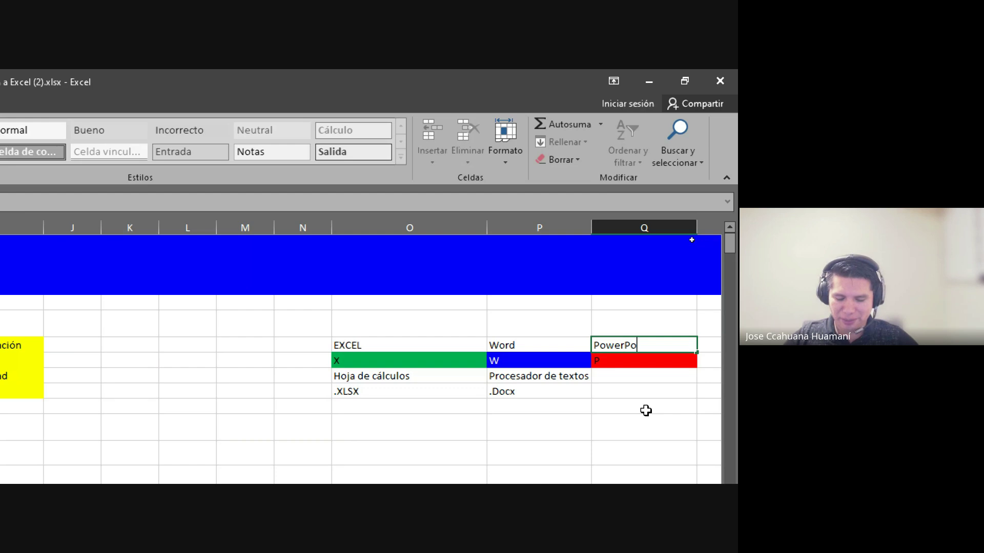
type("nt")
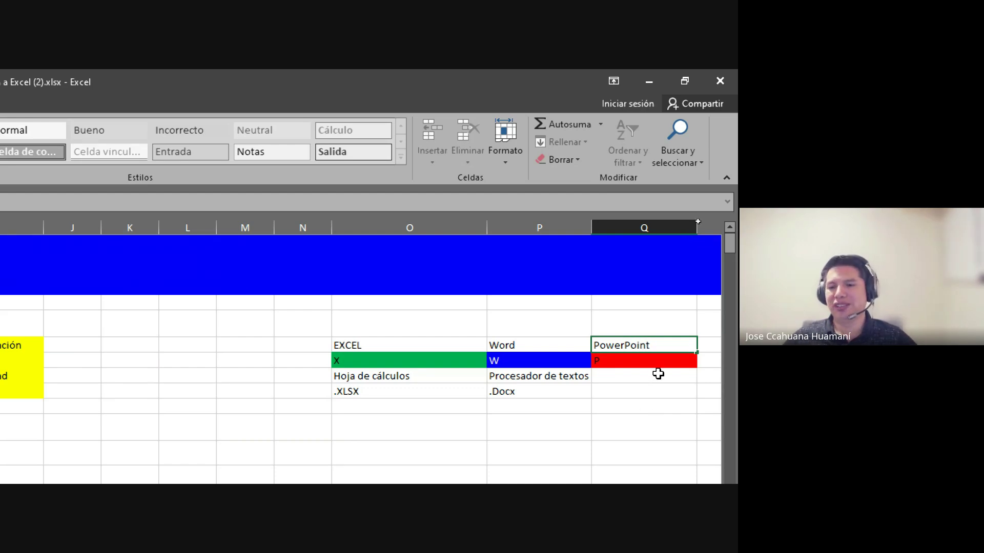
left_click(650, 378)
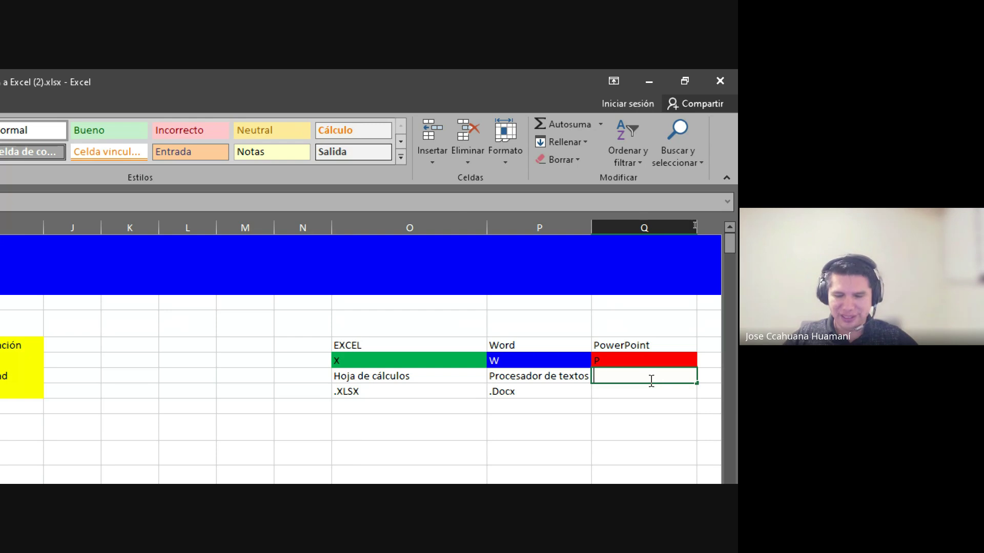
type("Prese")
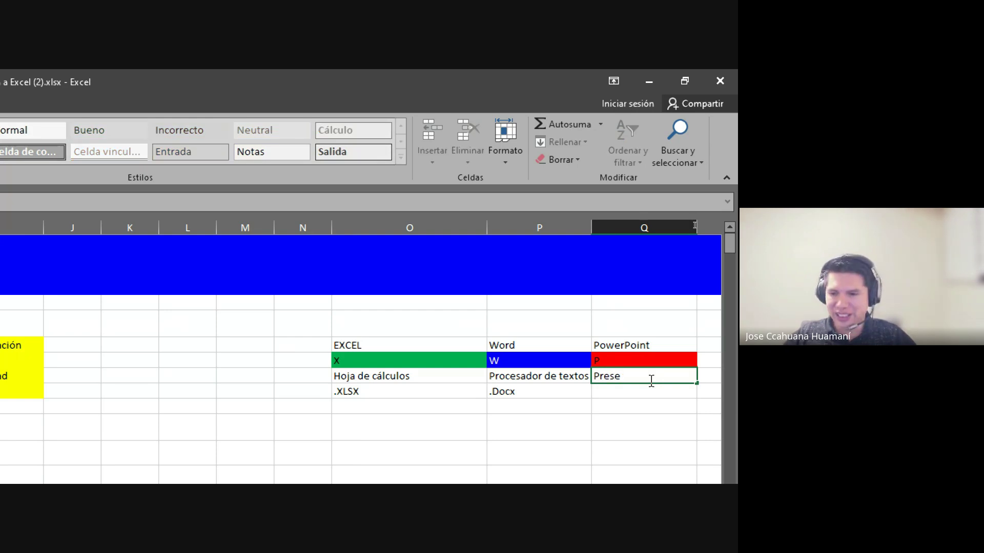
type("ntador")
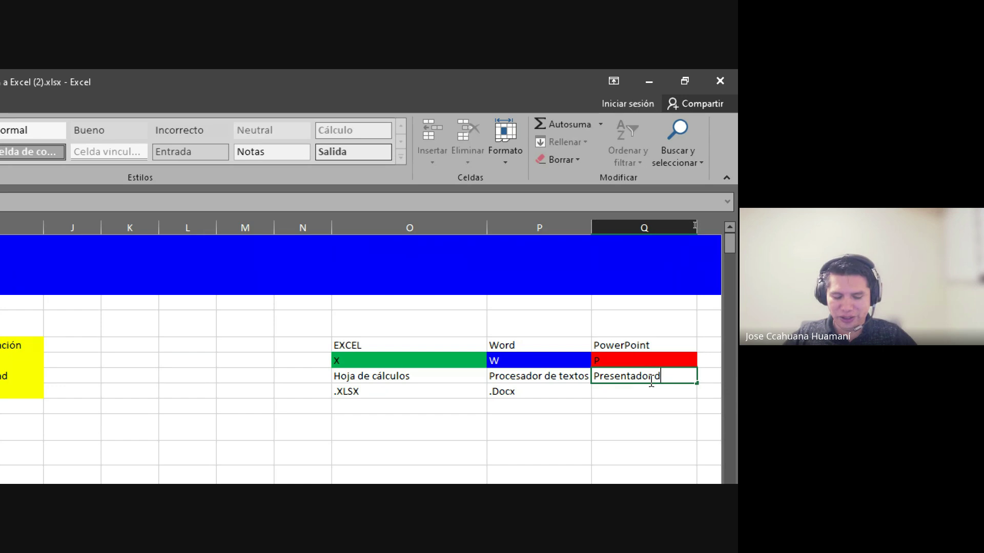
type(" de Diaposi")
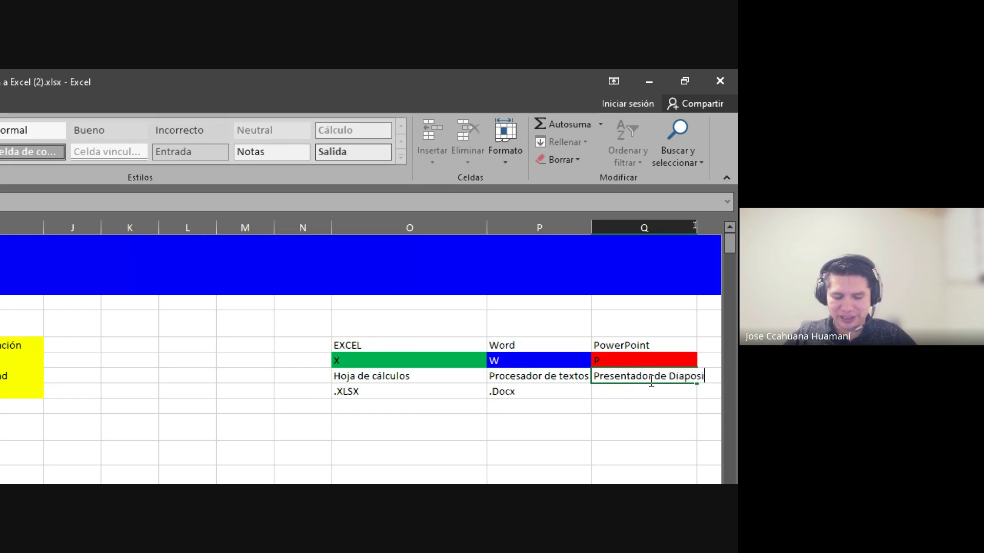
type("tivas")
key("Return")
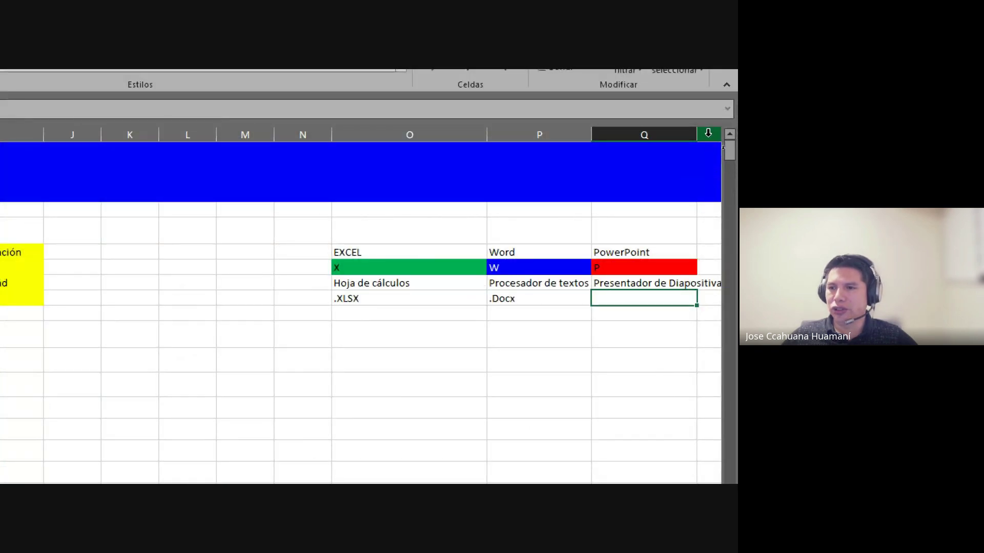
Widen column Q to fit 'Presentador de Diapositivas', then select the empty cell beneath it
left_click_drag(697, 135, 721, 134)
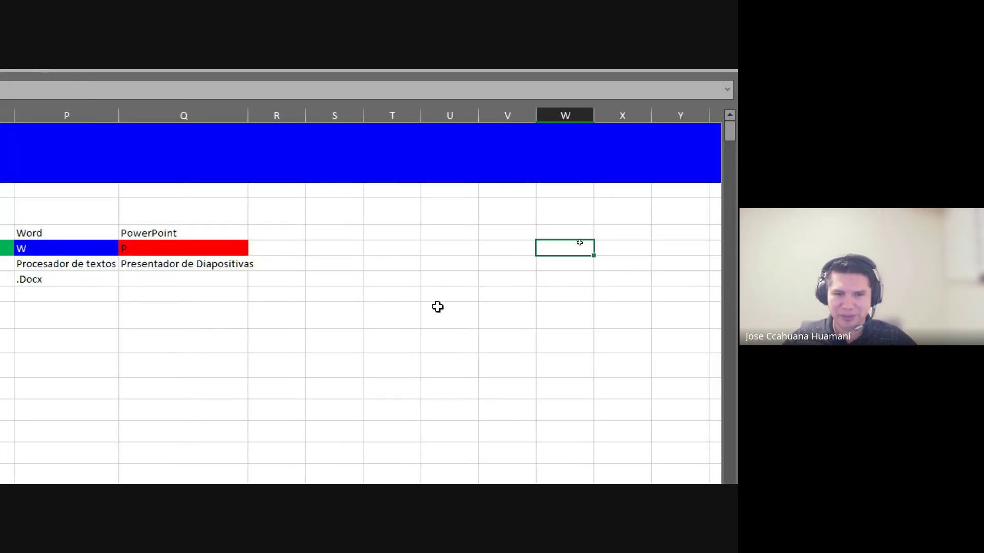
left_click(444, 246)
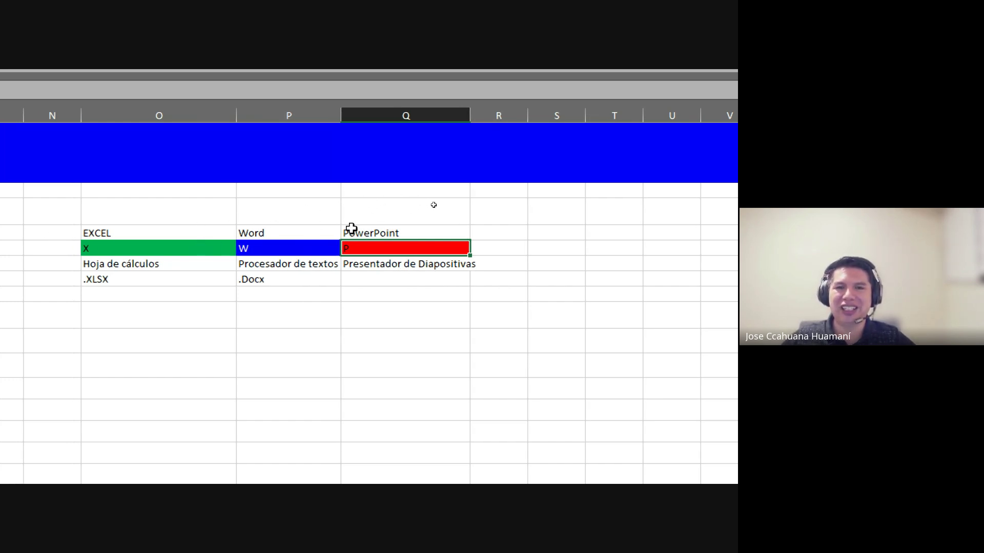
left_click(395, 234)
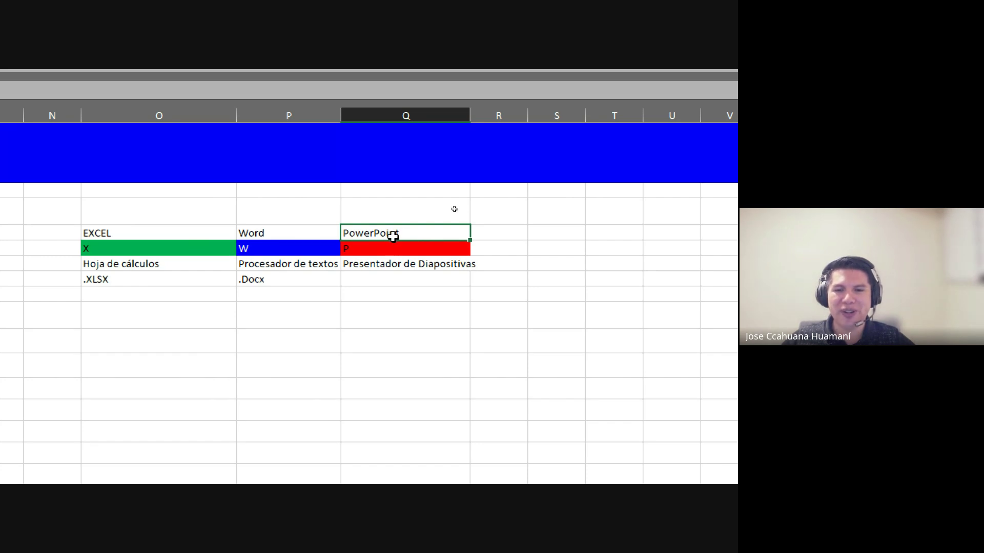
left_click(400, 249)
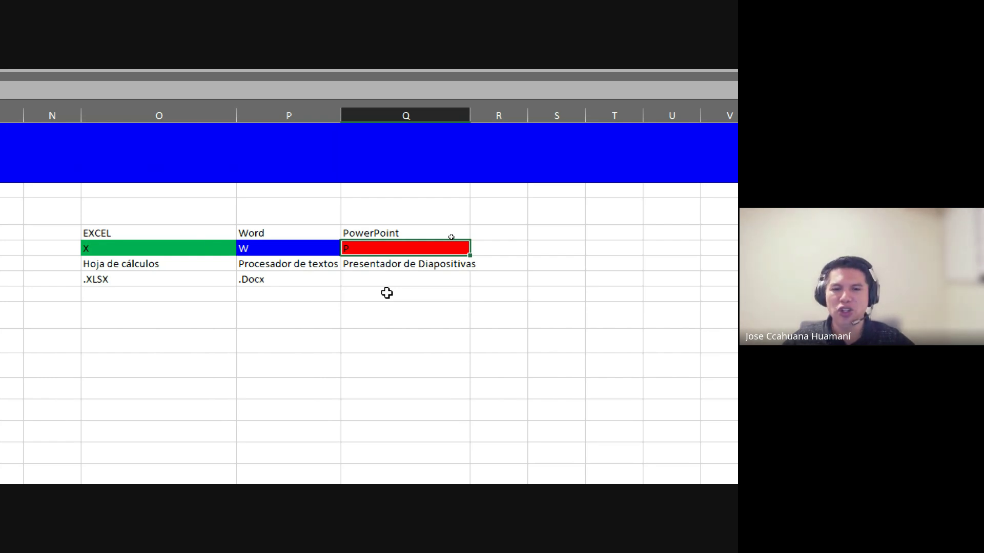
left_click(410, 278)
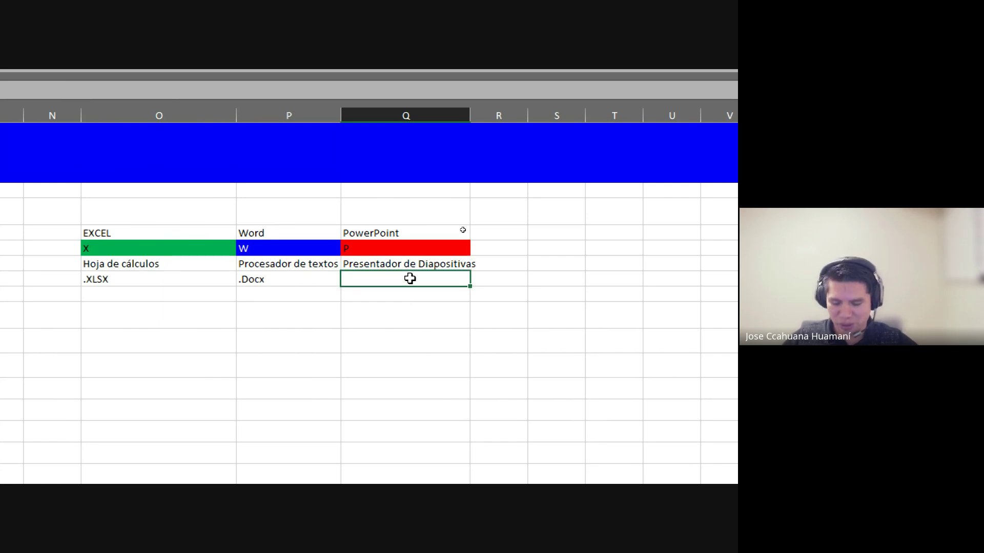
Enter .Pptx in Q8 and select the O:Q program comparison table
double_click(410, 279)
type(".Ppt")
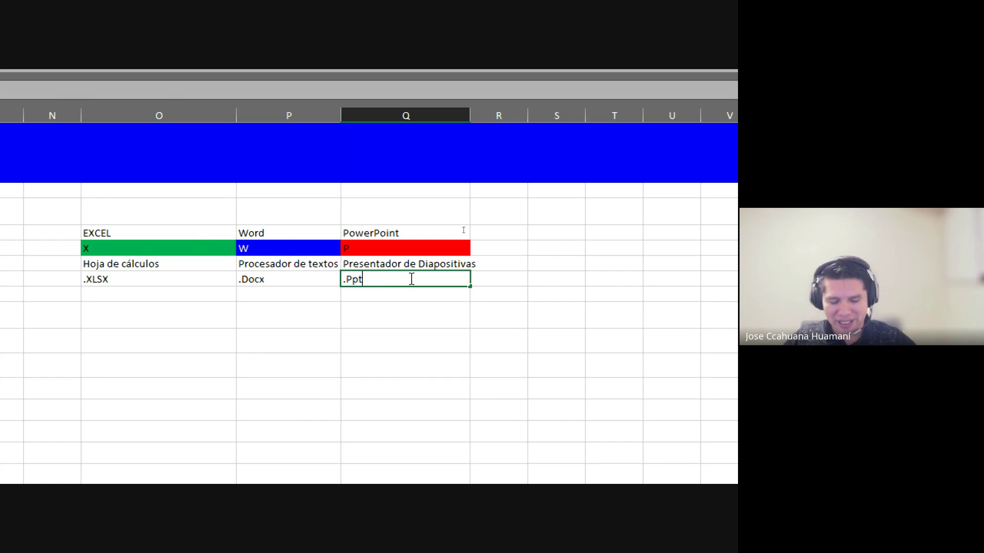
type("x")
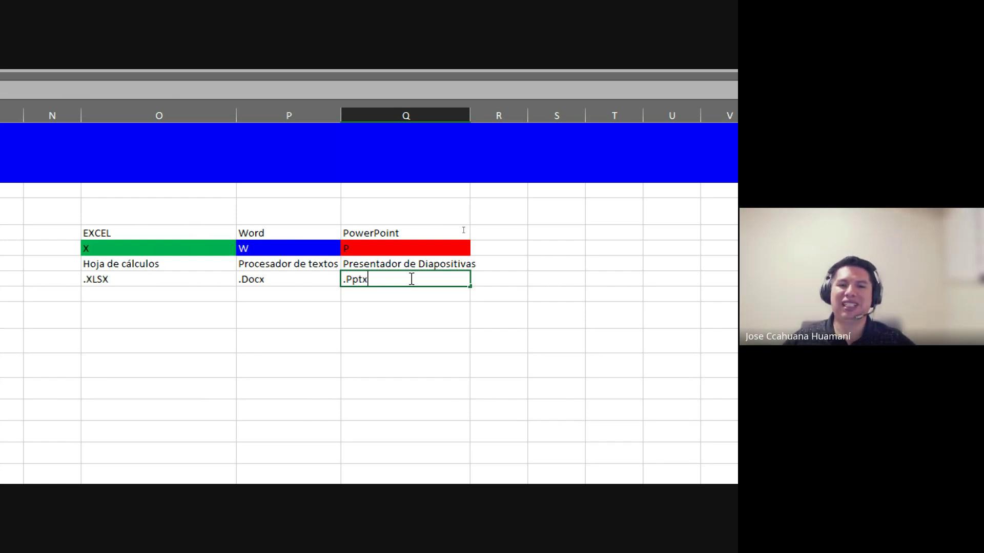
left_click(414, 338)
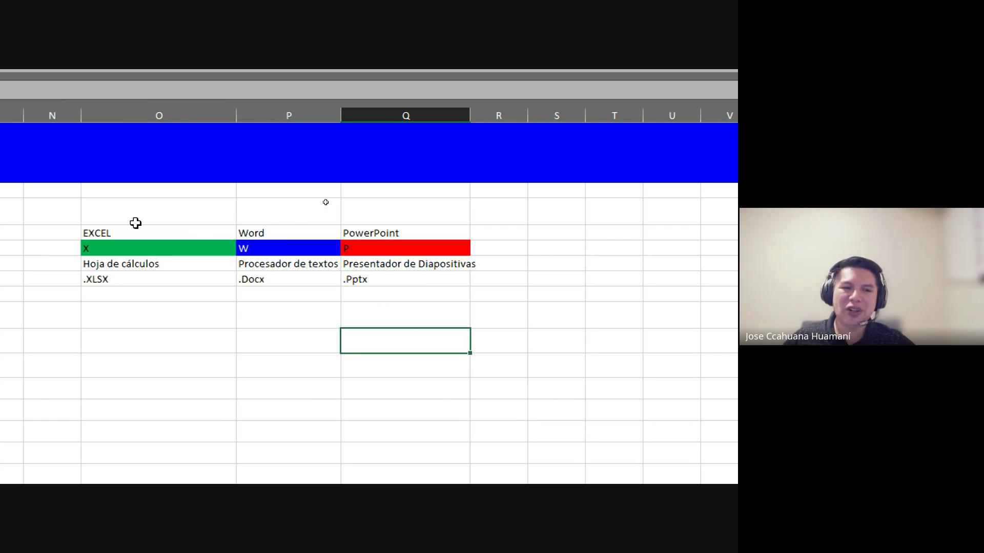
mouse_move(133, 230)
left_mouse_down()
mouse_move(261, 268)
mouse_move(416, 283)
left_mouse_up()
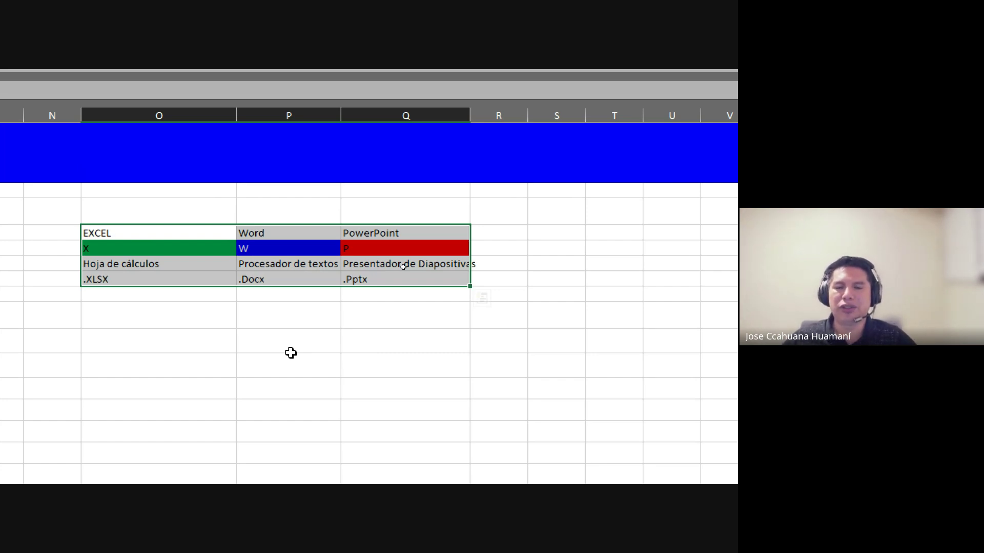
left_click(189, 234)
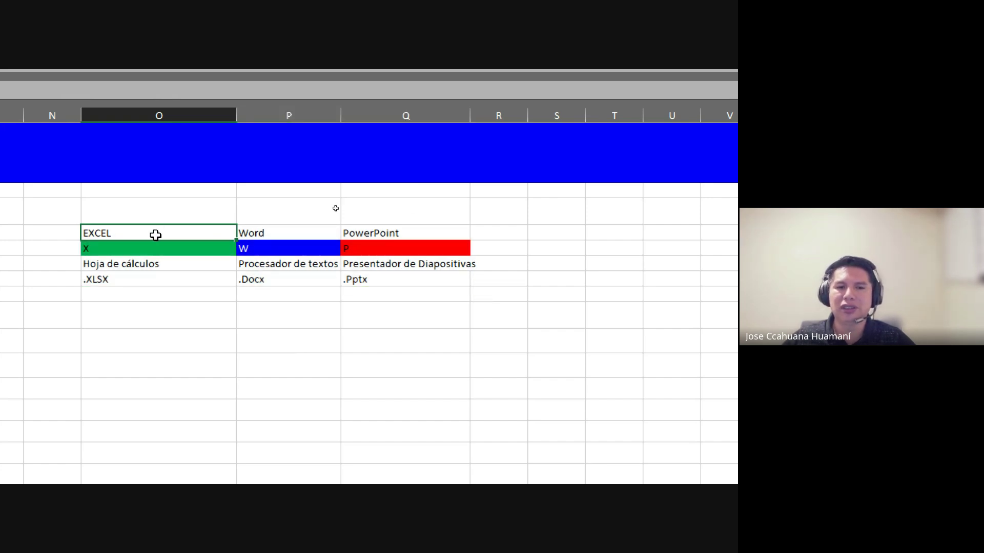
left_click_drag(156, 235, 457, 282)
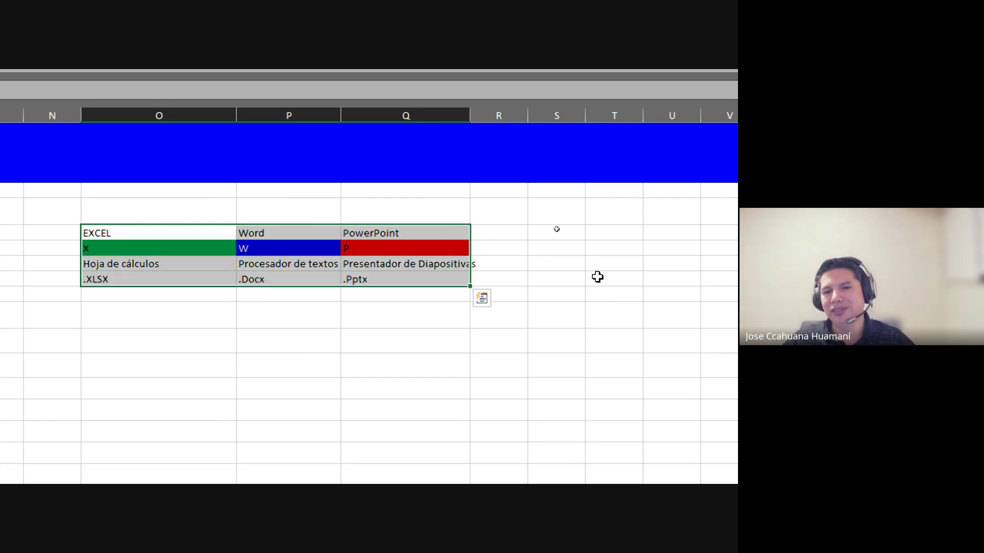
scroll(578, 274, "left", 1)
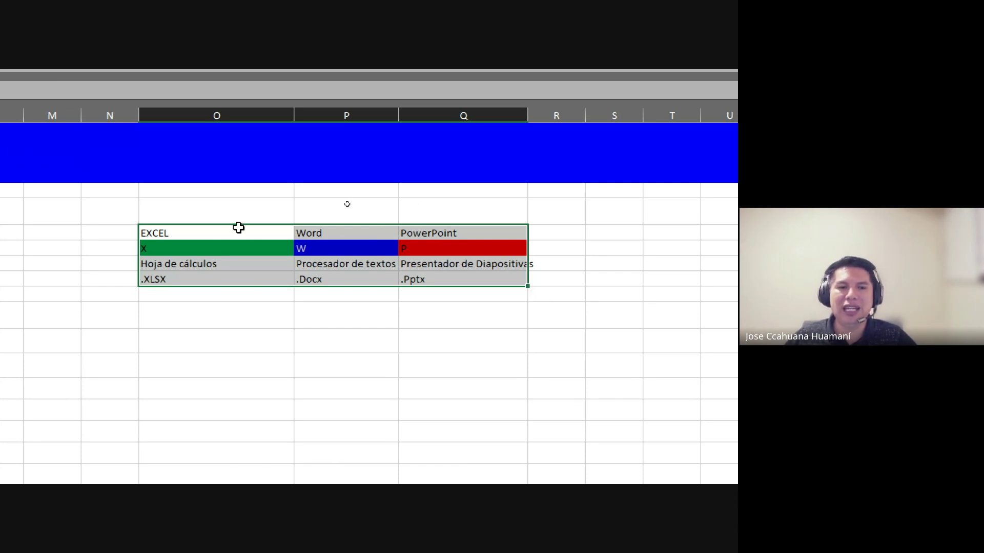
left_click(204, 232)
left_click_drag(192, 231, 197, 272)
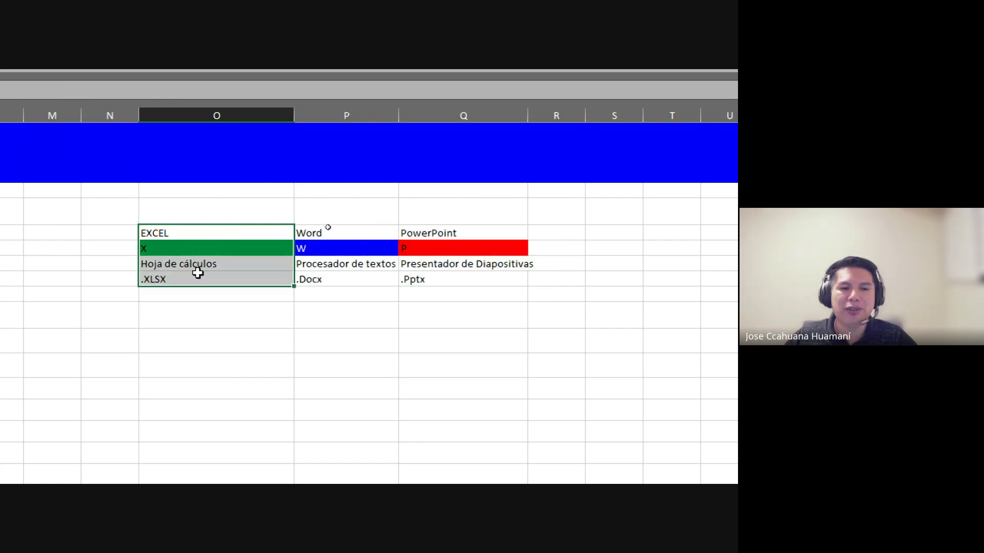
left_click_drag(366, 234, 454, 278)
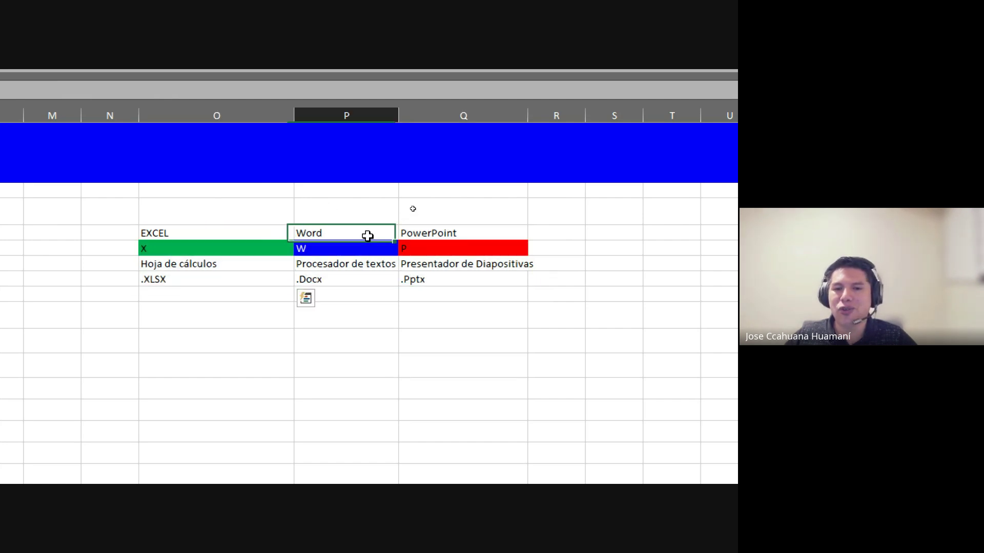
left_click(314, 231)
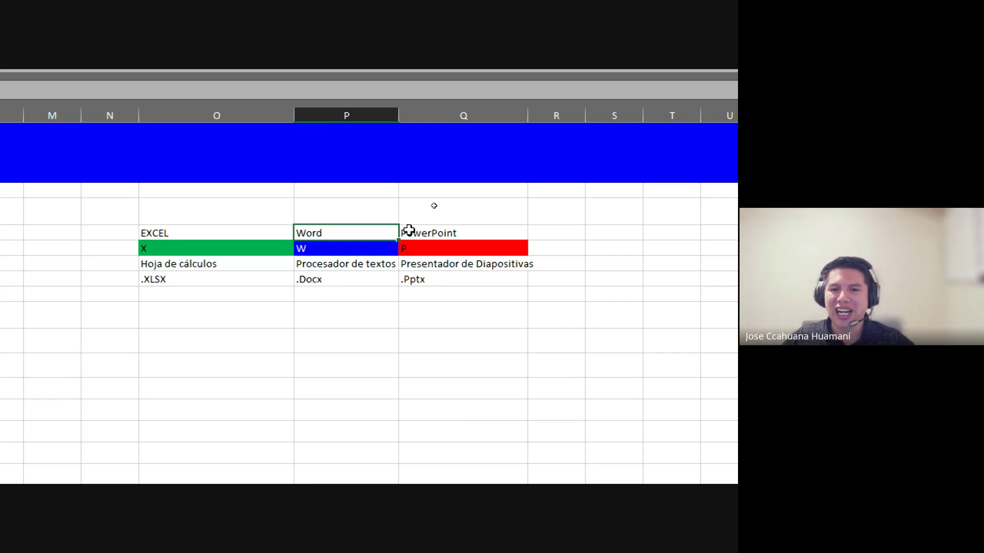
left_click(426, 232)
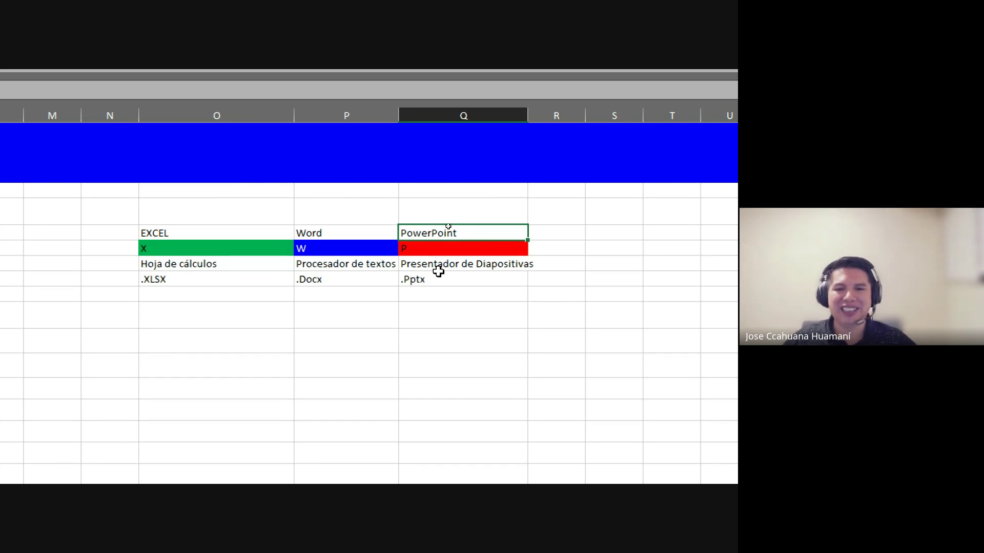
left_click(438, 280)
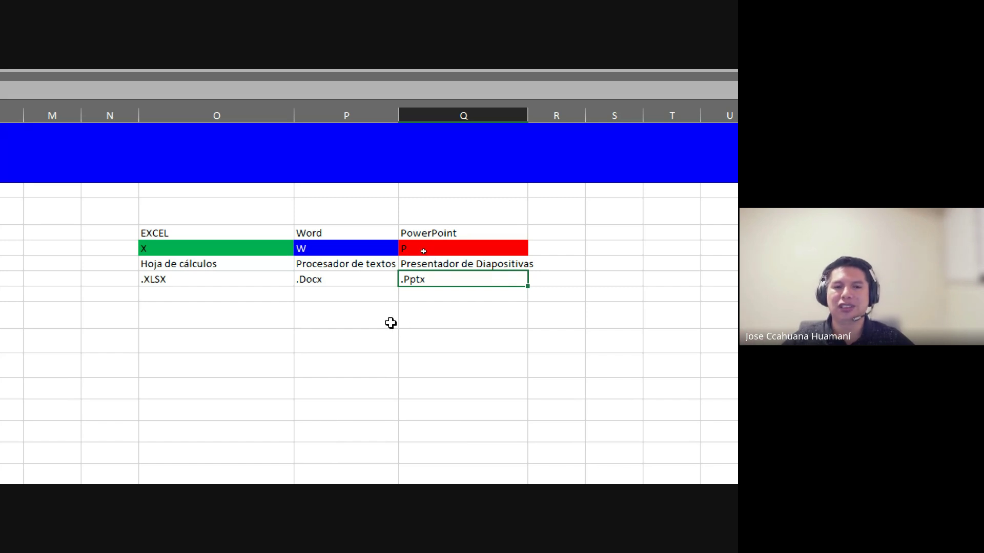
left_click_drag(324, 233, 328, 284)
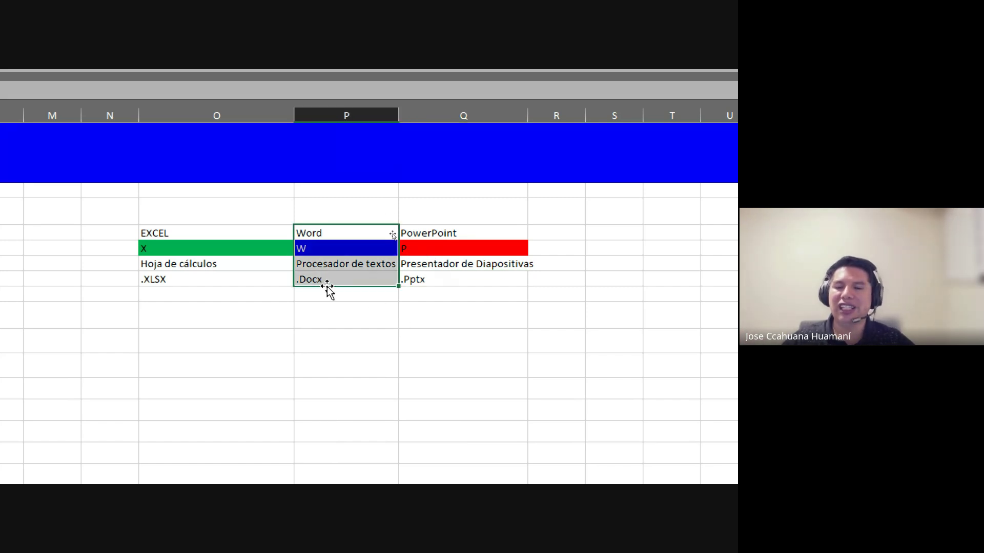
left_click(449, 232)
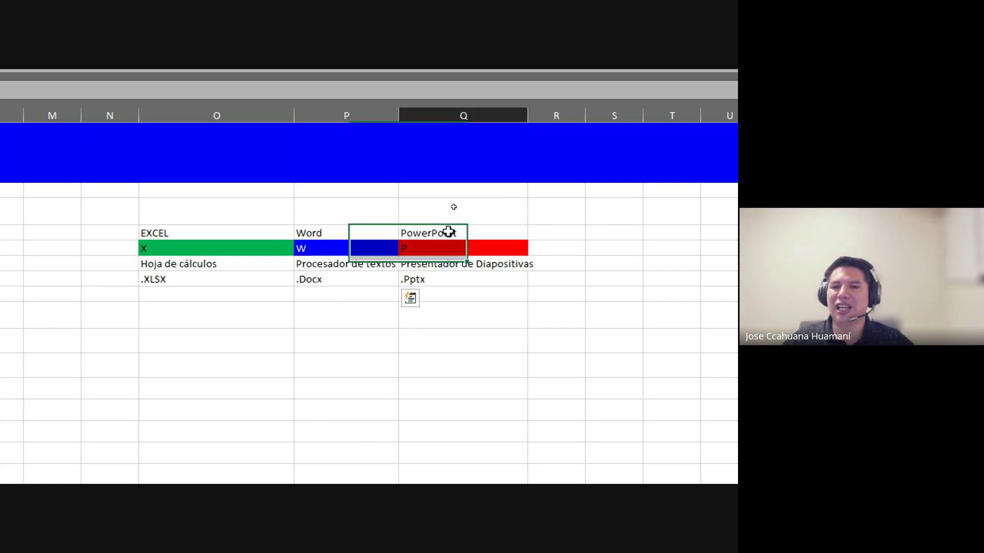
left_click_drag(449, 232, 450, 274)
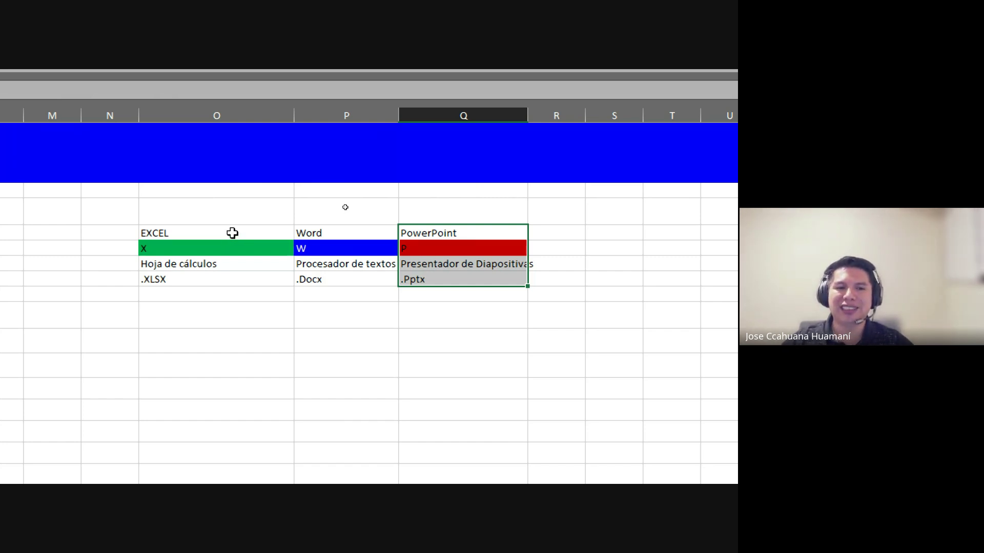
left_click(233, 234)
left_click_drag(232, 234, 219, 278)
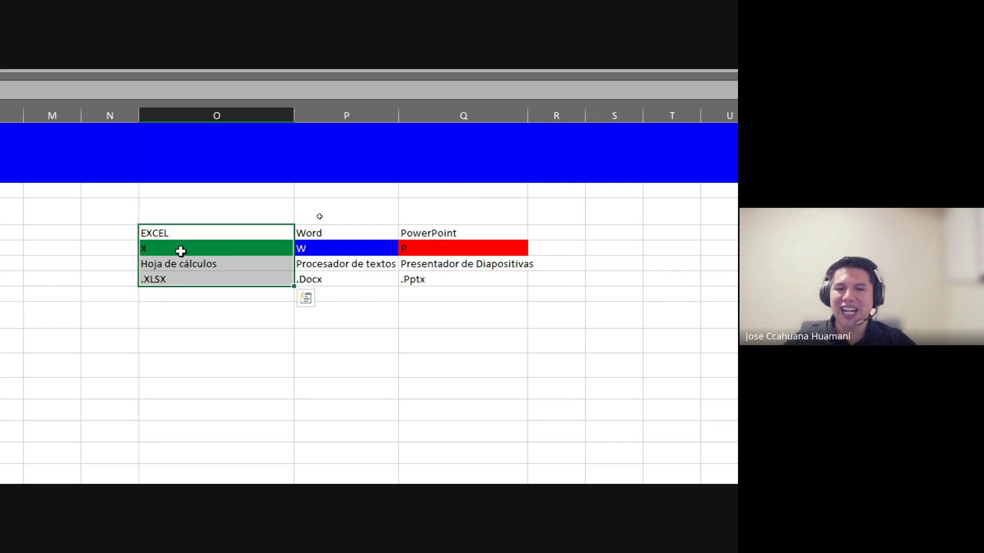
left_click(240, 234)
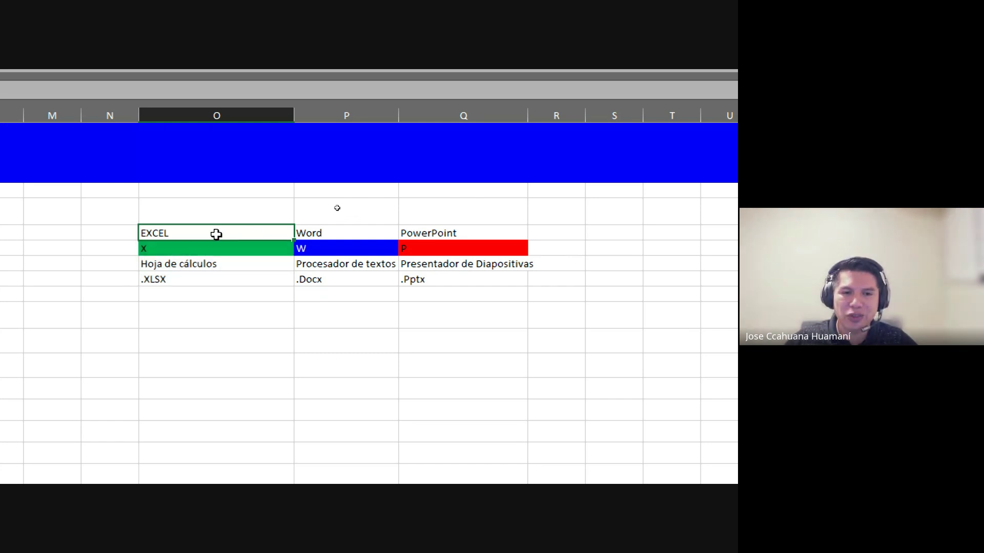
left_click_drag(215, 244, 215, 278)
key("ctrl+v")
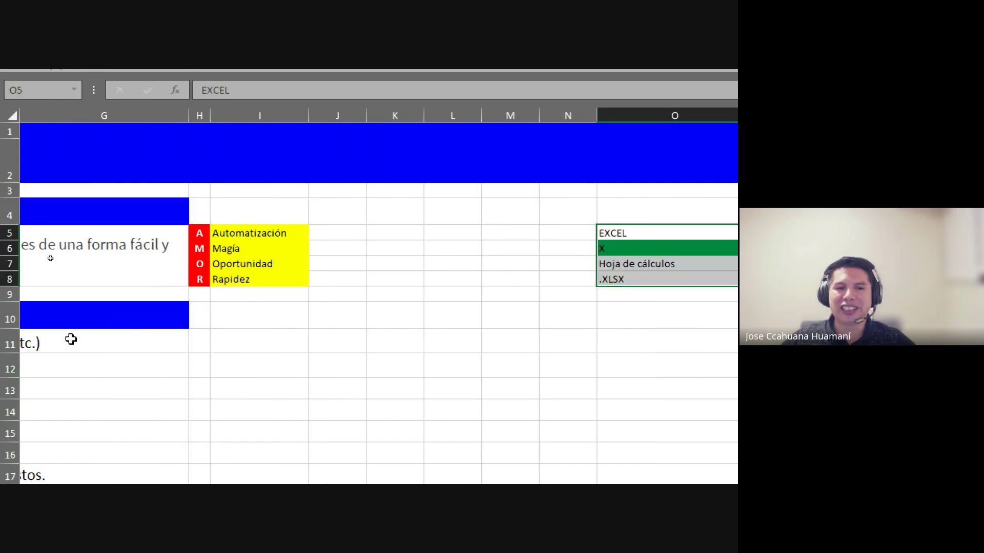
left_click(88, 266)
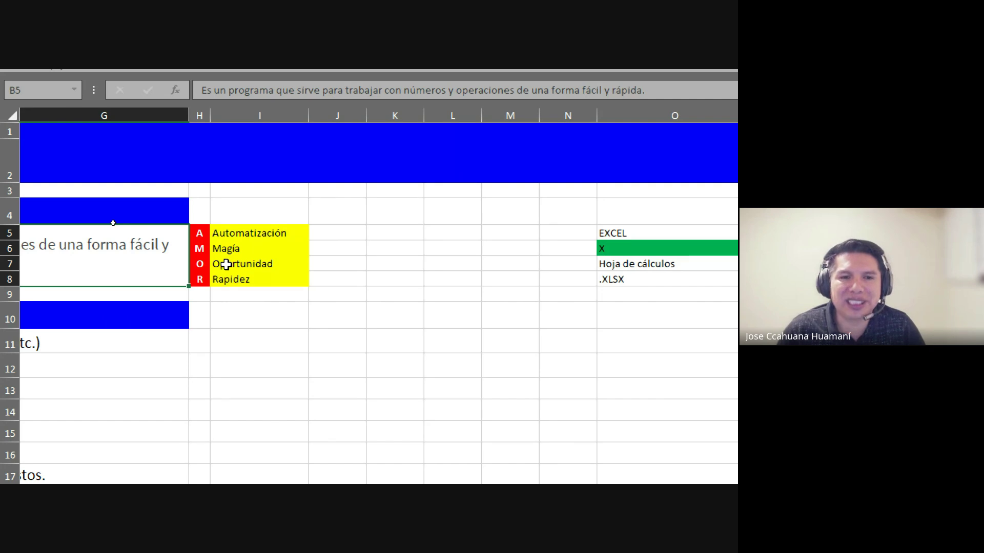
scroll(318, 180, "right", 3)
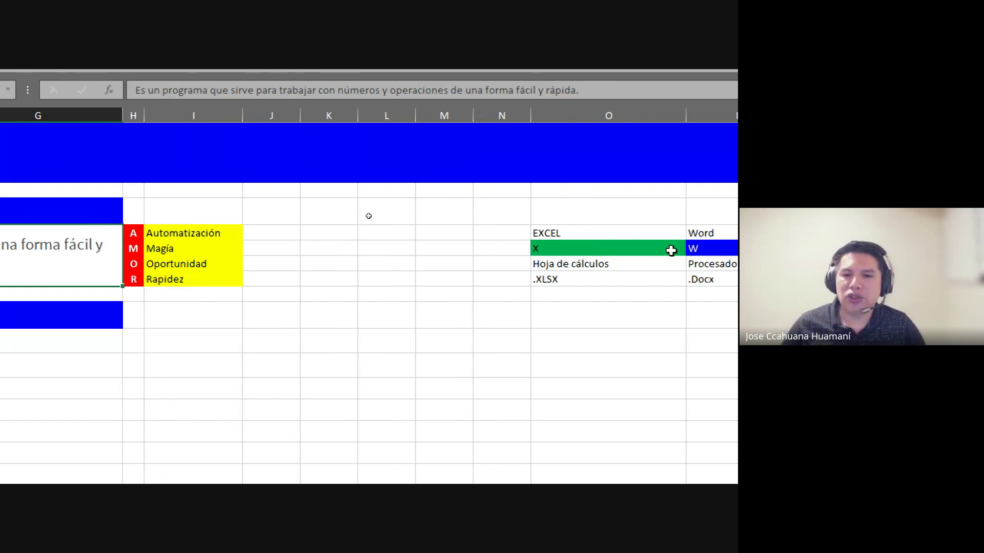
left_click(310, 249)
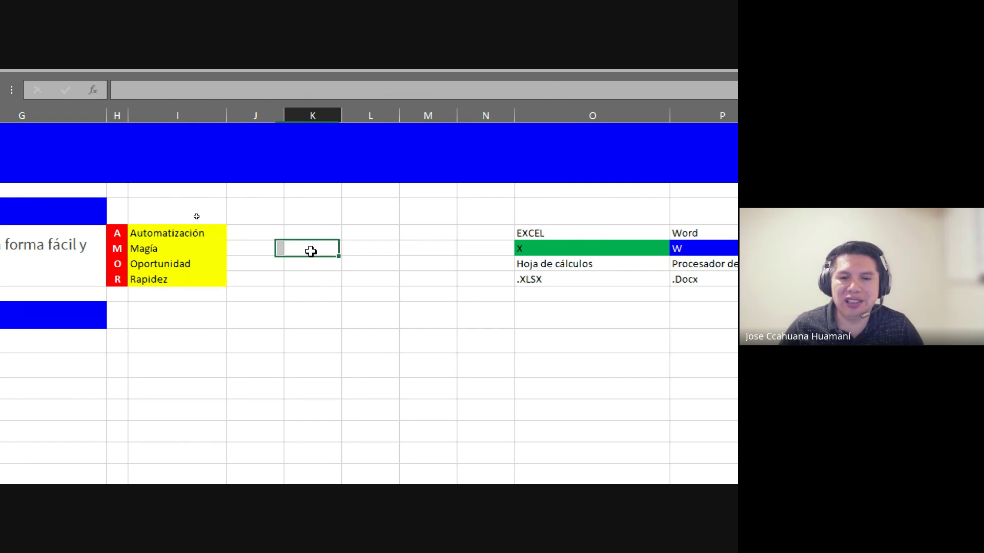
left_click(366, 250)
left_click(320, 249)
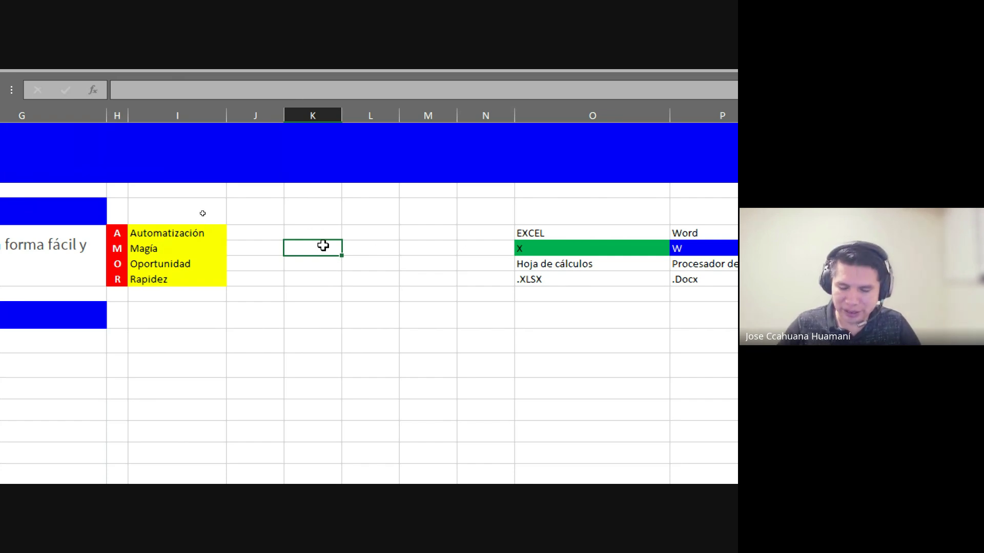
Enter =ALEATORIO.ENTRE(10,90) in K6, correcting the mistyped function name first
type(")")
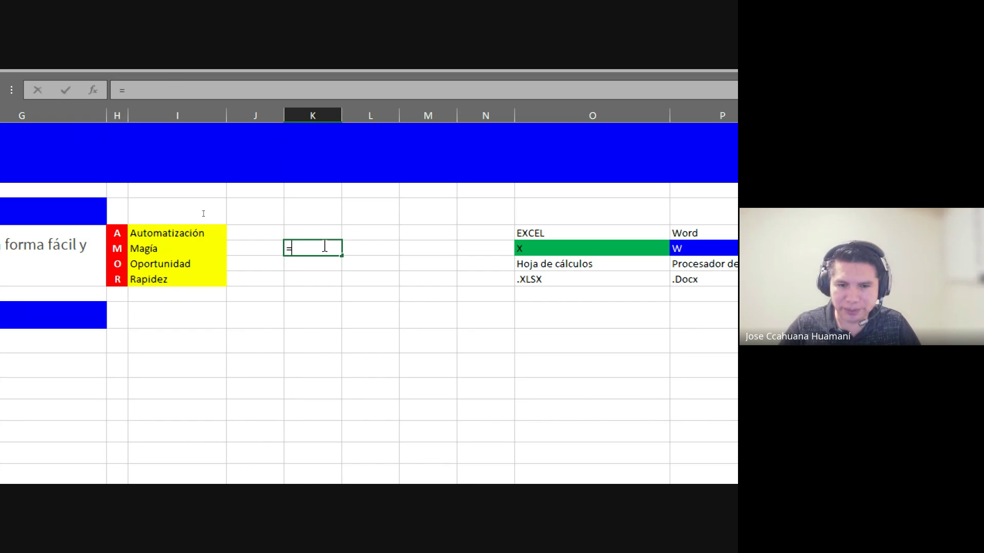
type("ran")
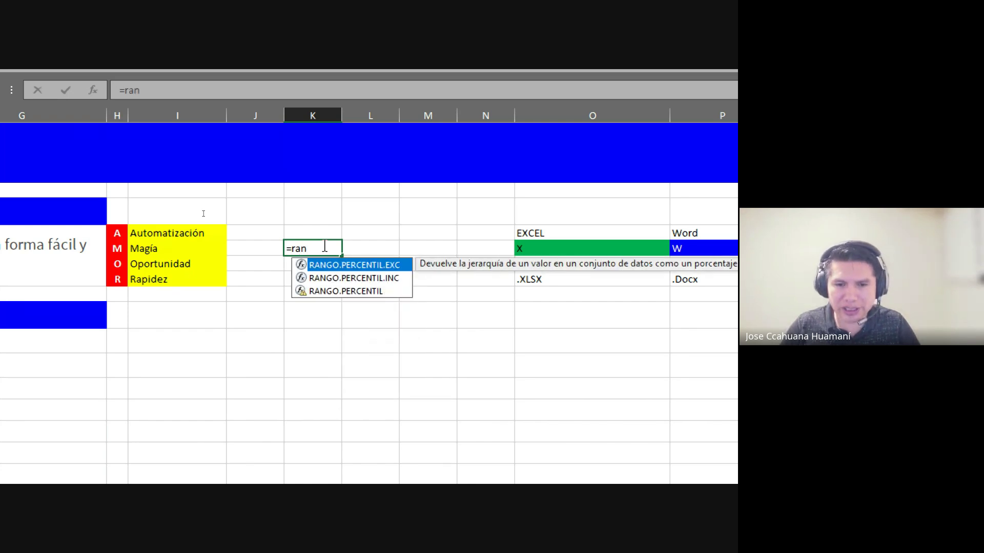
key("BackSpace")
key("BackSpace")
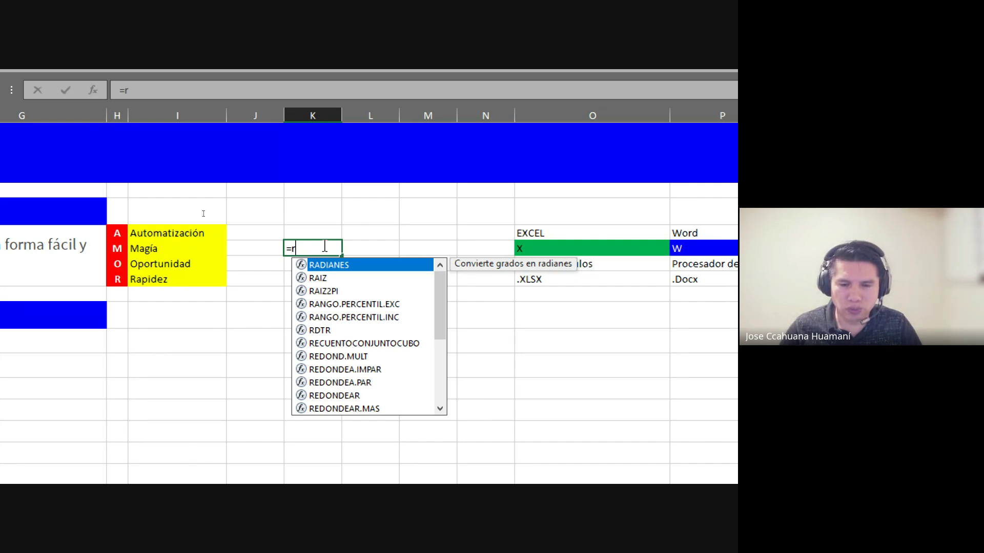
key("BackSpace")
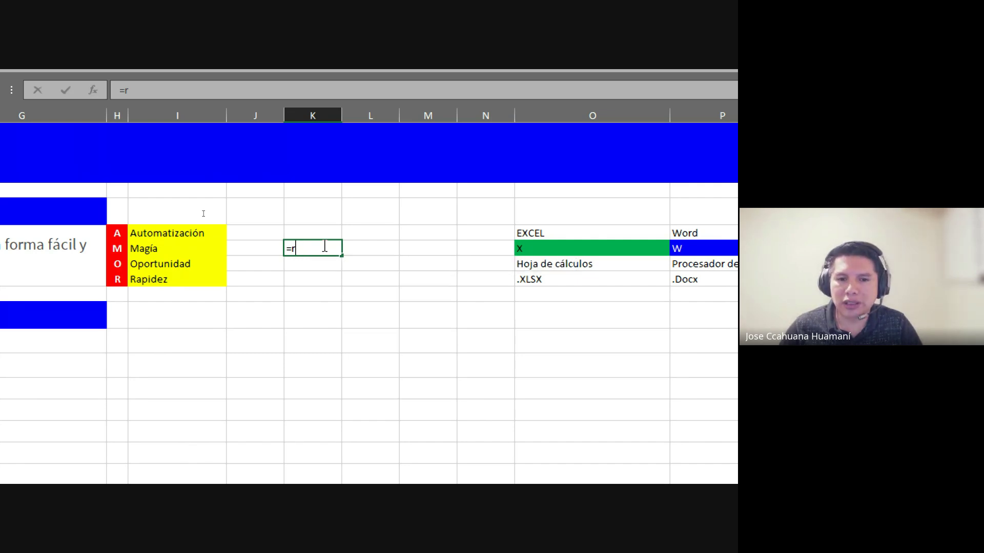
type("ale")
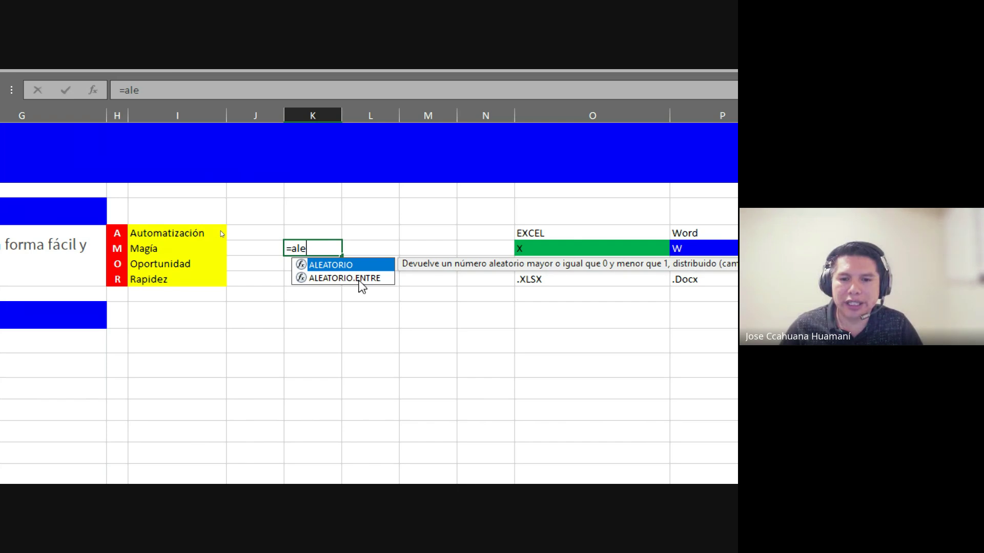
double_click(358, 279)
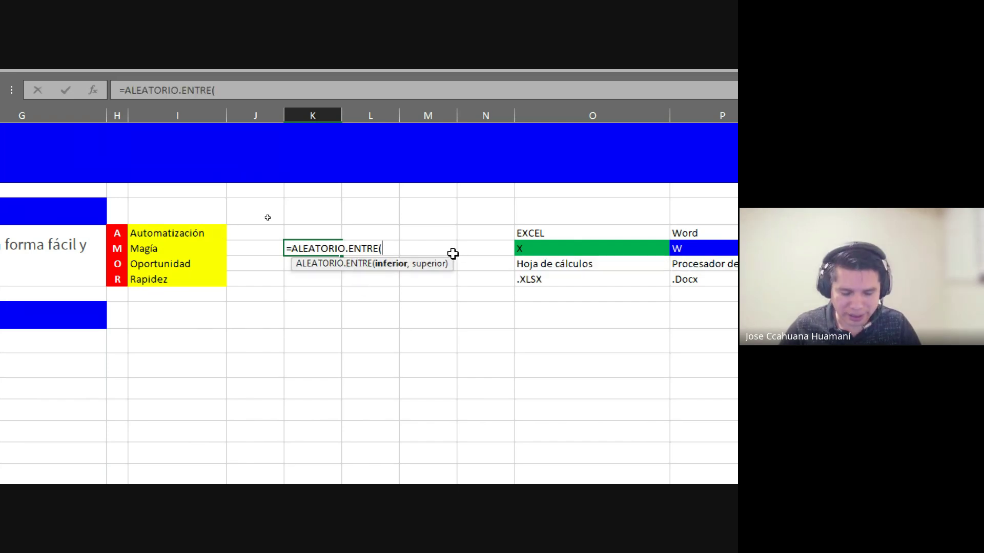
type("10,")
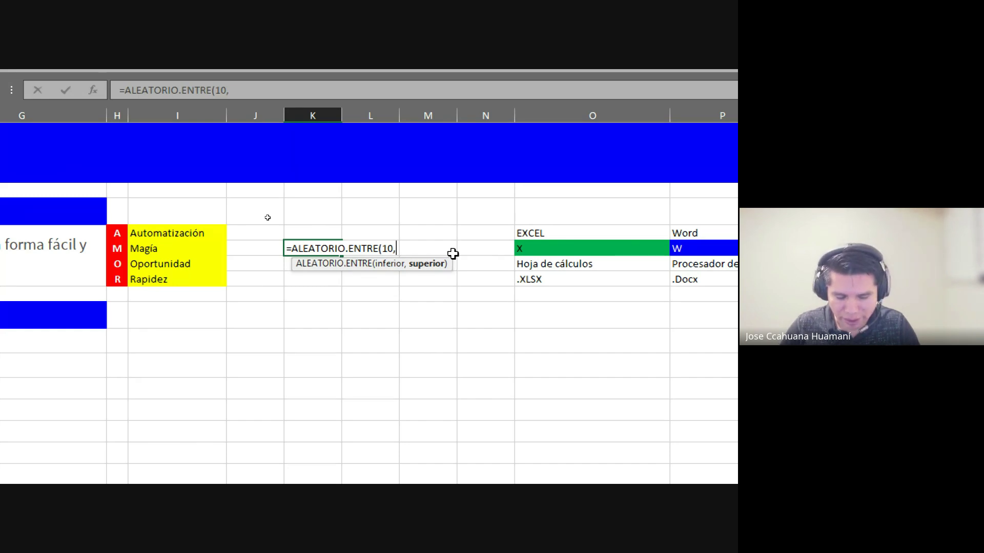
type("90")
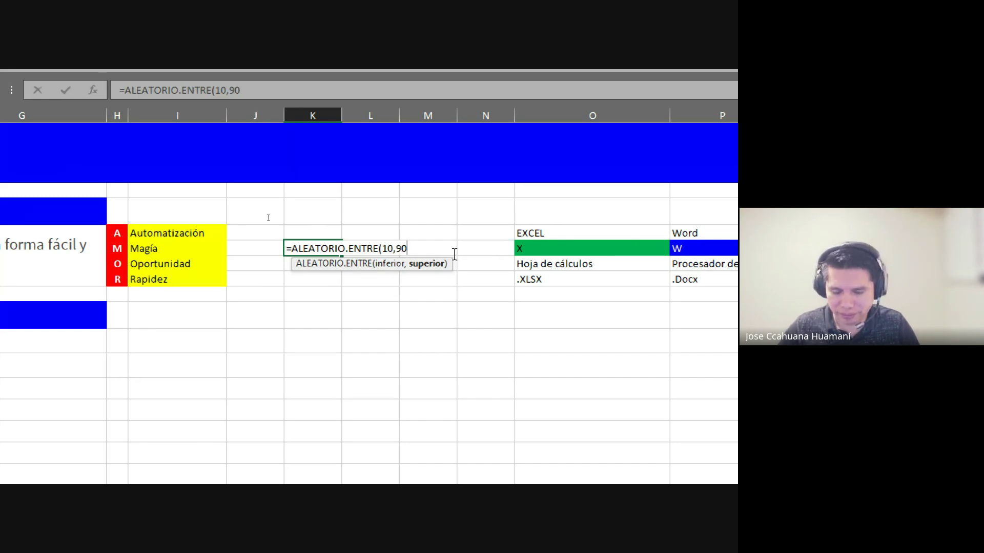
type(")")
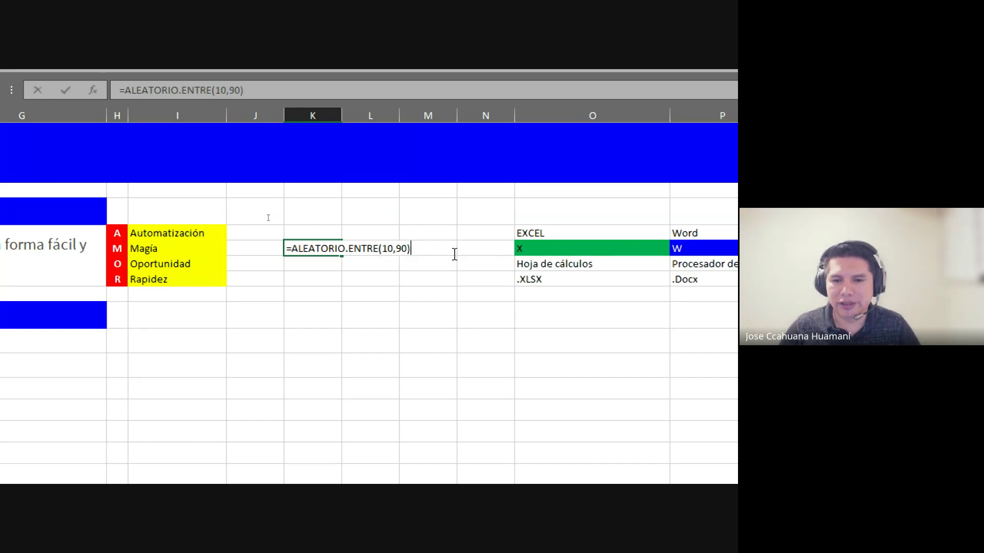
key("Return")
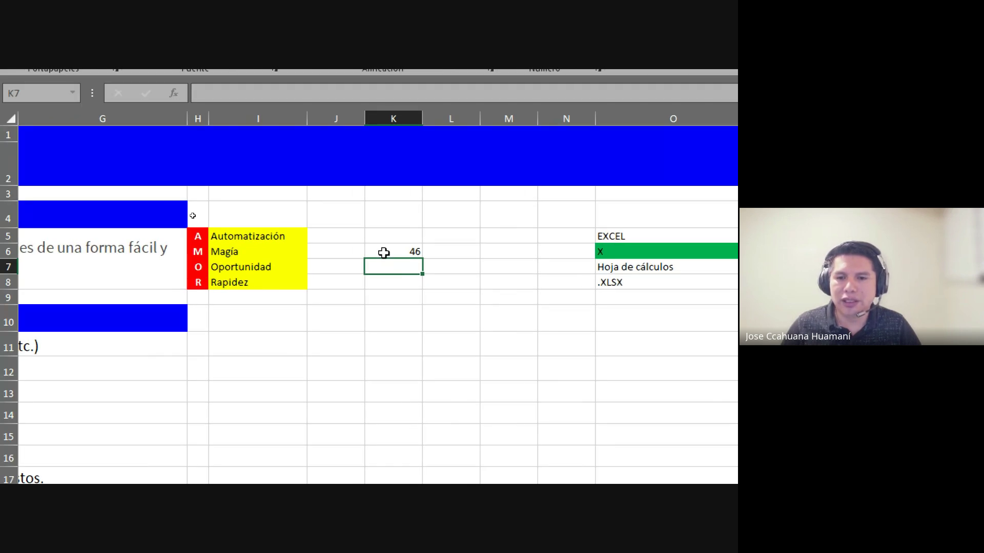
Fill K6:L18 with the random formula, then copy and paste it back as values
left_click(384, 252)
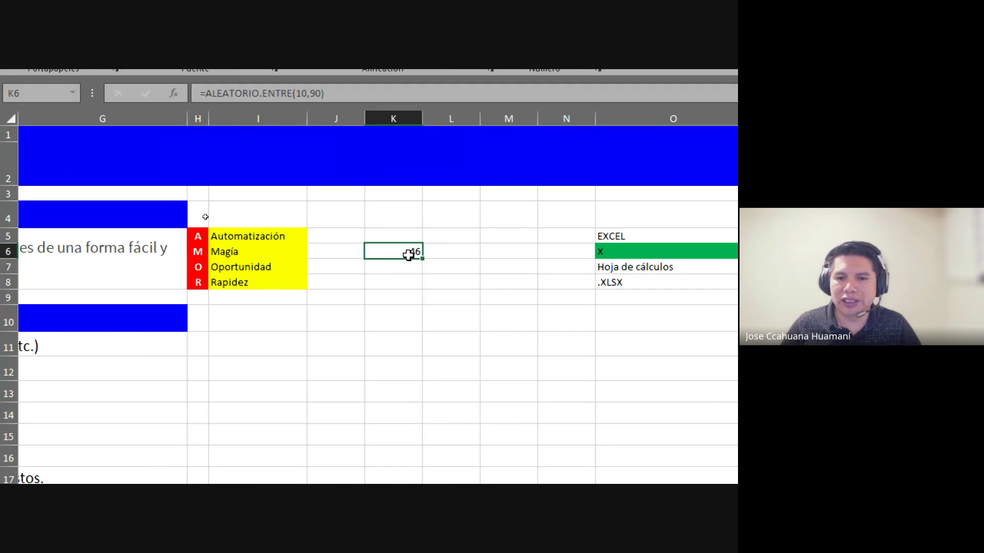
mouse_move(433, 261)
left_mouse_down()
mouse_move(472, 263)
mouse_move(488, 446)
left_mouse_up()
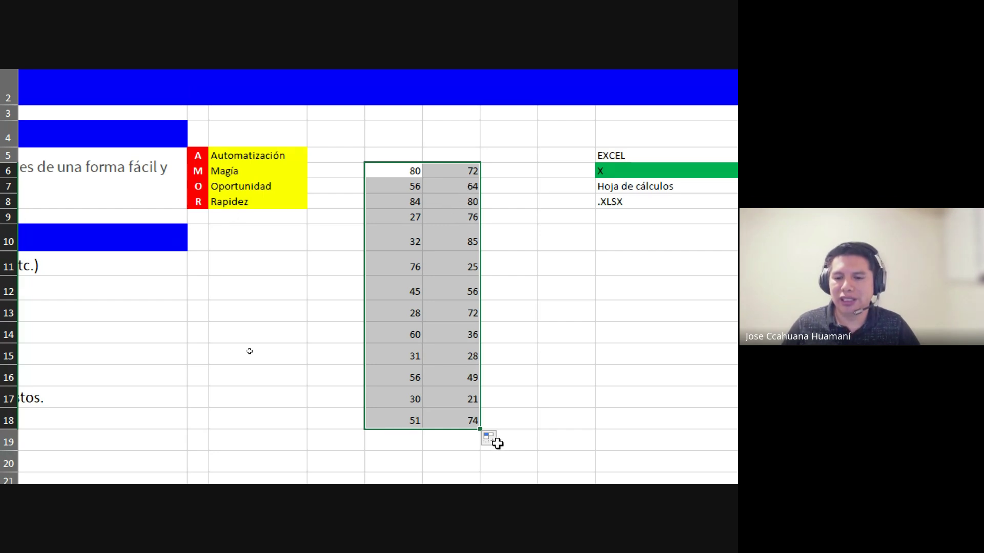
key("ctrl+c")
left_click(405, 169)
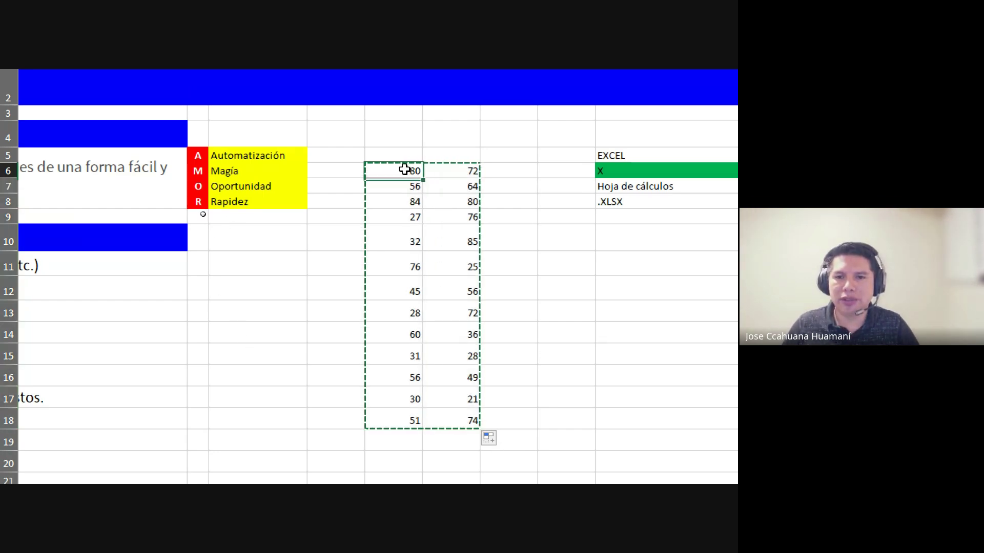
right_click(405, 169)
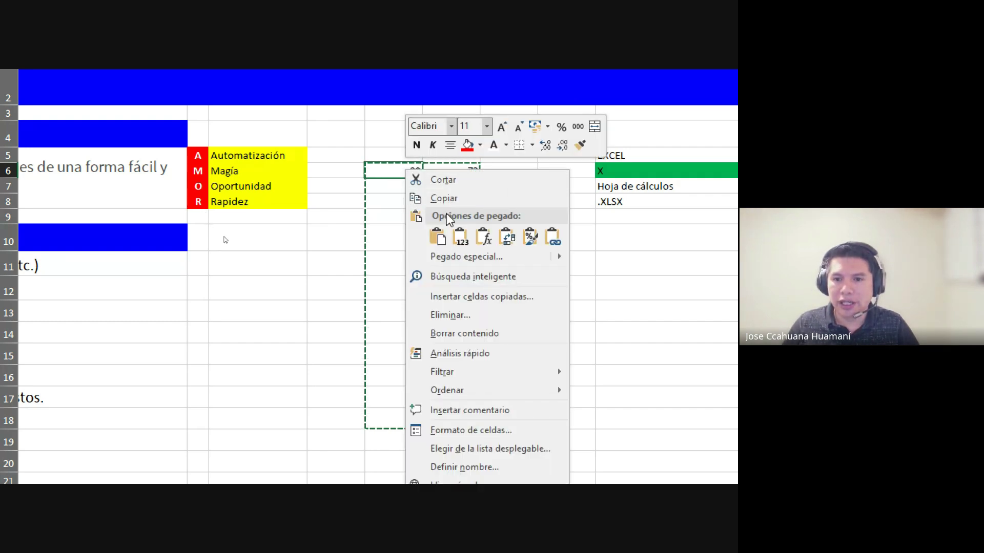
left_click(461, 238)
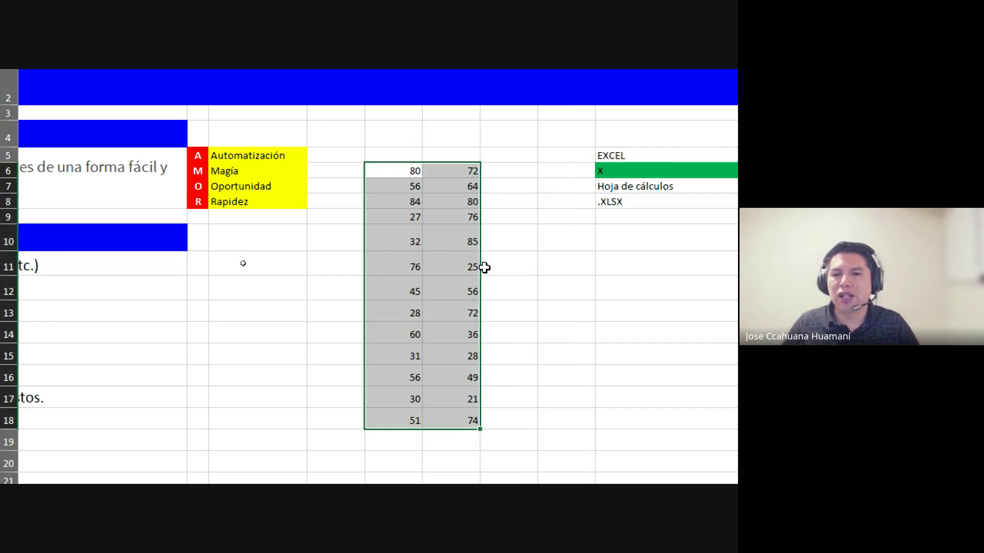
Check that K6 and L6 now hold fixed numbers instead of formulas
left_click(484, 264)
left_click(414, 168)
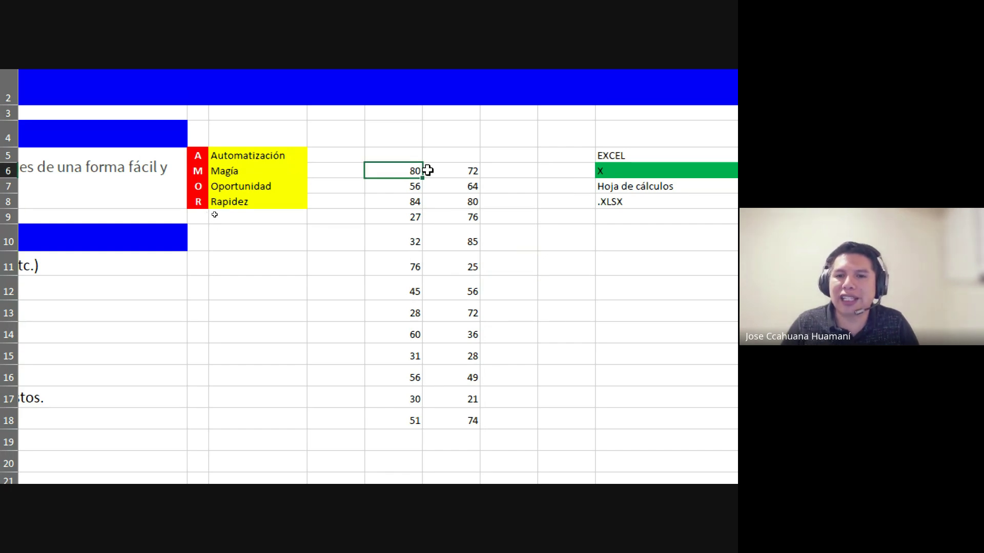
left_click(467, 189)
left_click(467, 174)
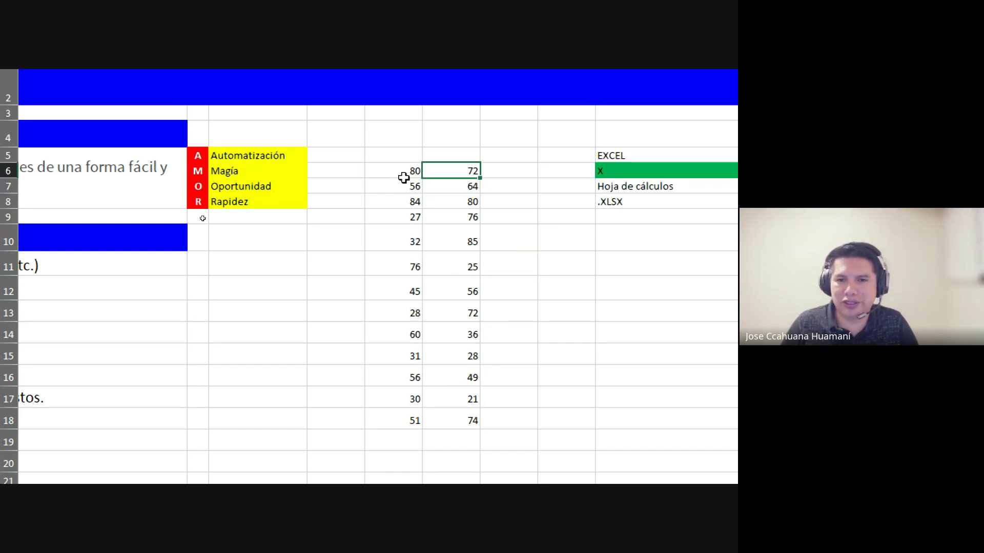
left_click(405, 175)
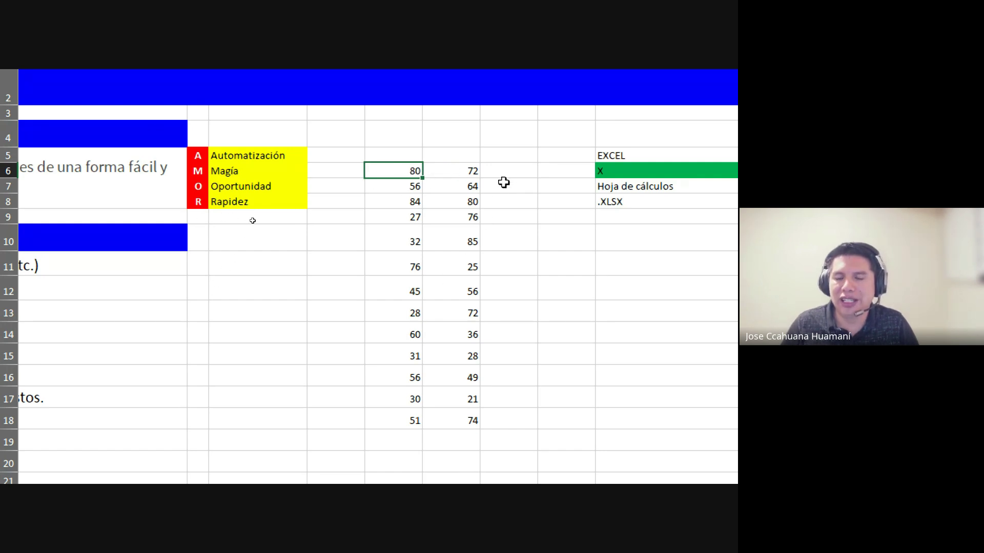
left_click(522, 172)
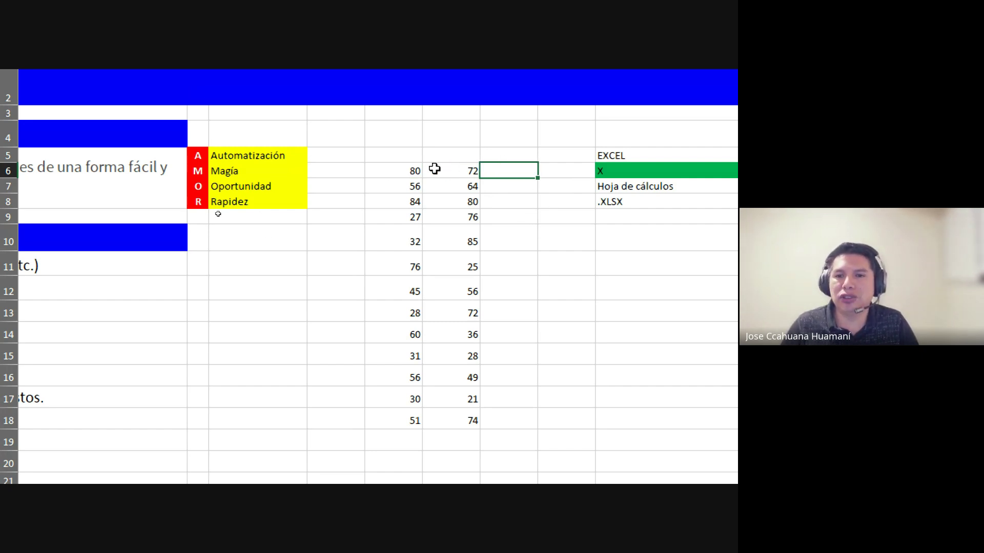
Label the two number columns Ingresos and Egresos in row 5
left_click(395, 155)
type("E")
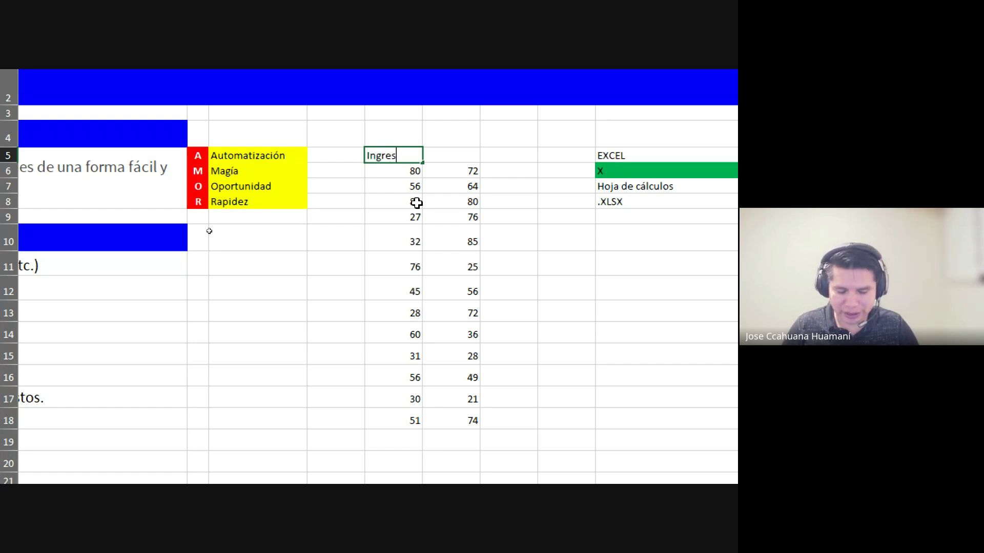
left_click(454, 156)
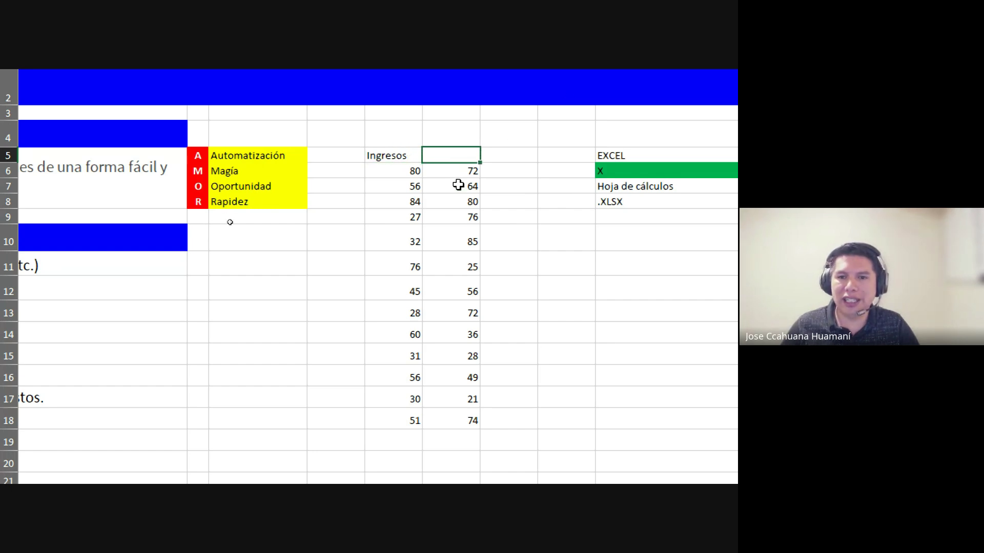
type("Egresos")
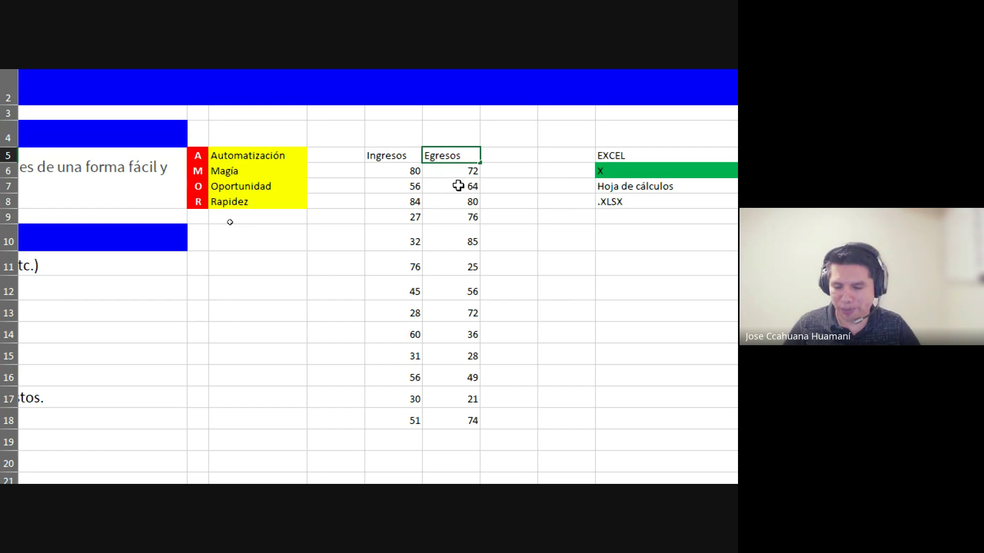
key("Return")
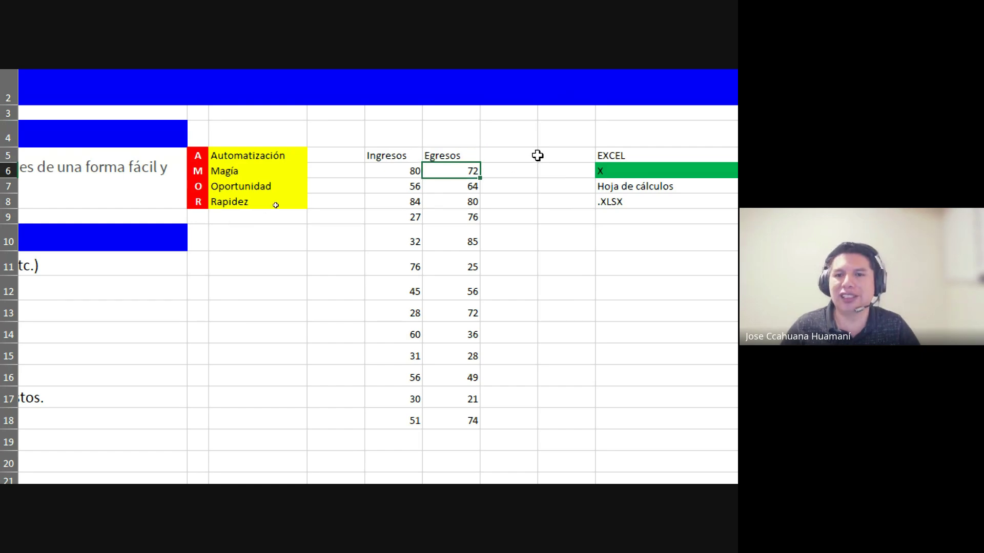
Point out sample Ingresos and Egresos values, then select the empty header cell M5
left_click(410, 155)
left_click(392, 171)
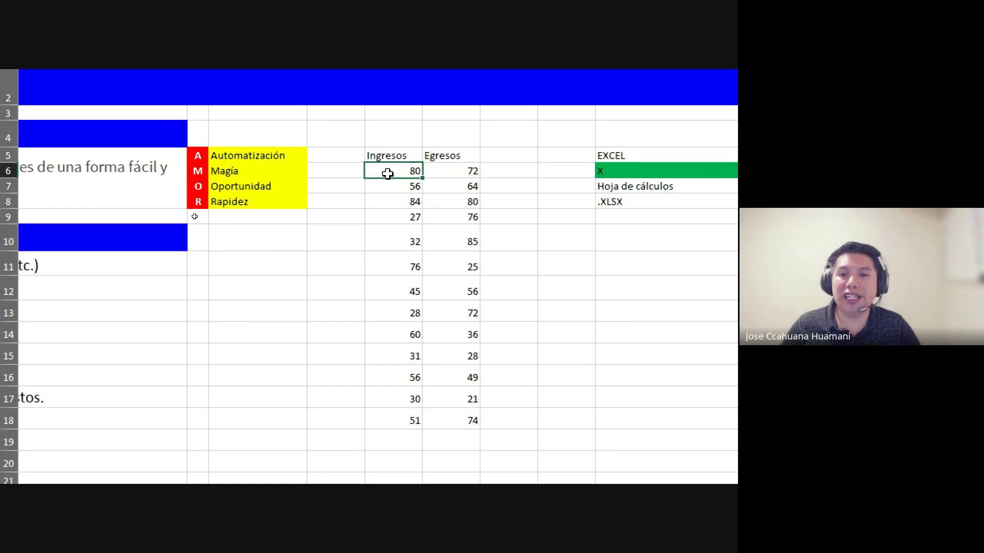
left_click(450, 154)
left_click(450, 182)
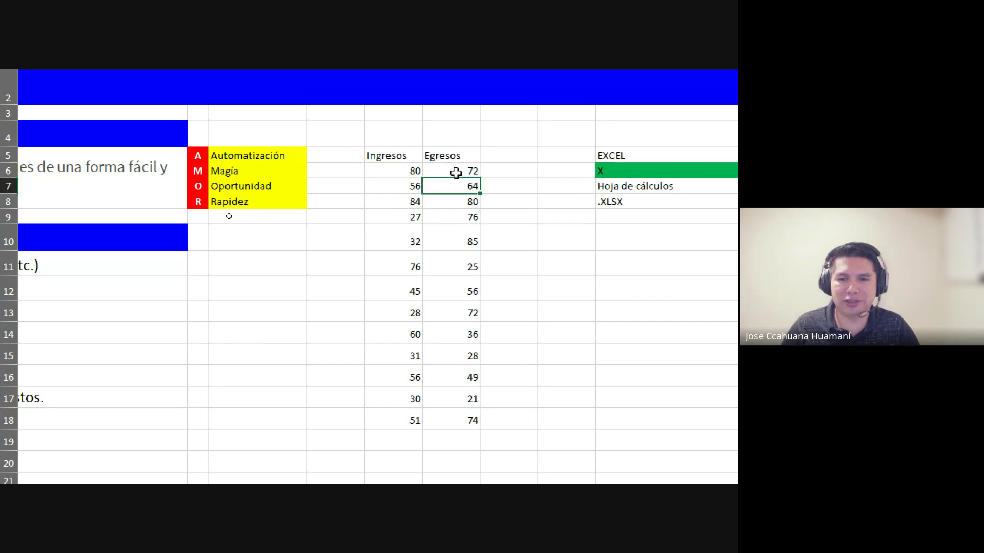
left_click(461, 173)
left_click(509, 172)
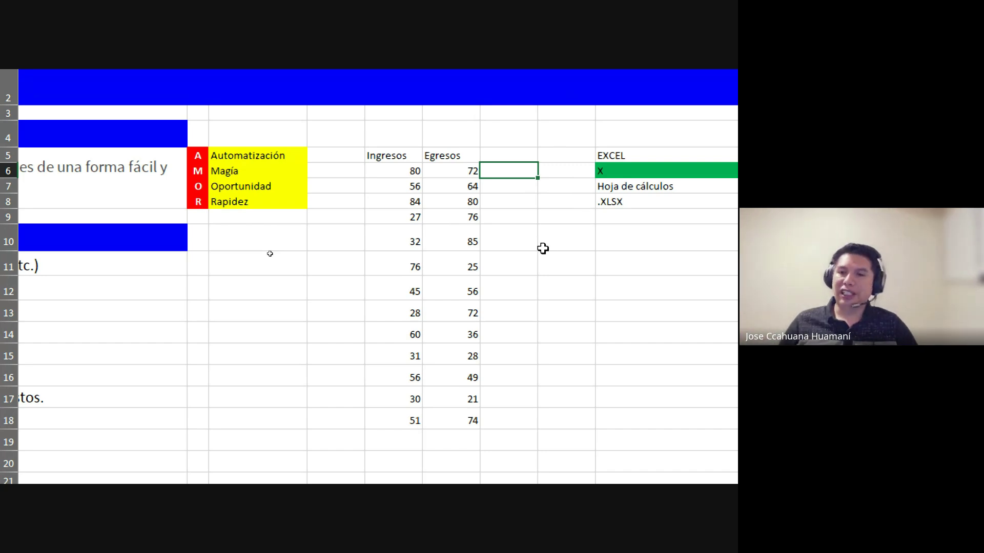
left_click(519, 154)
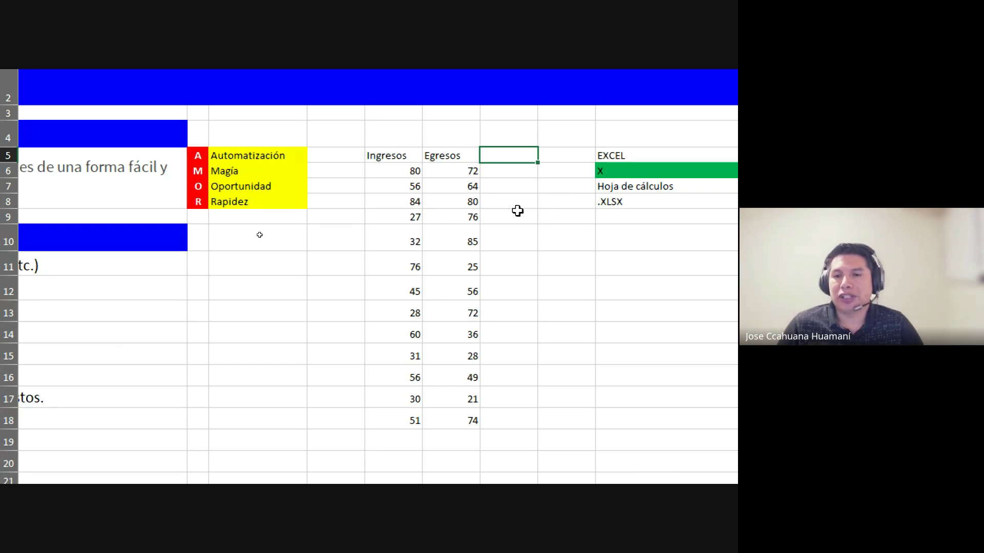
Enter Ganancia in M5 and point out the Ingresos and Egresos headings
type("Ga")
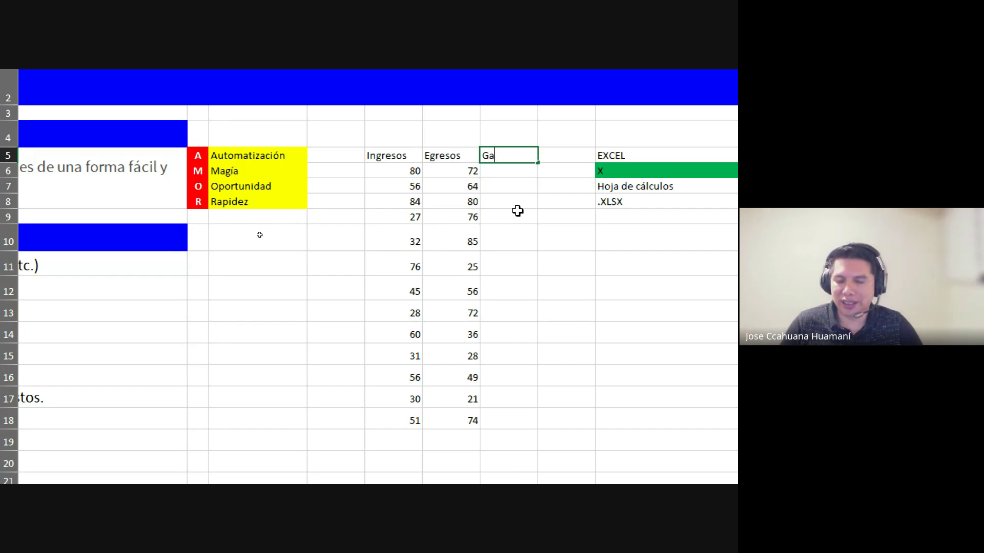
type("nancia")
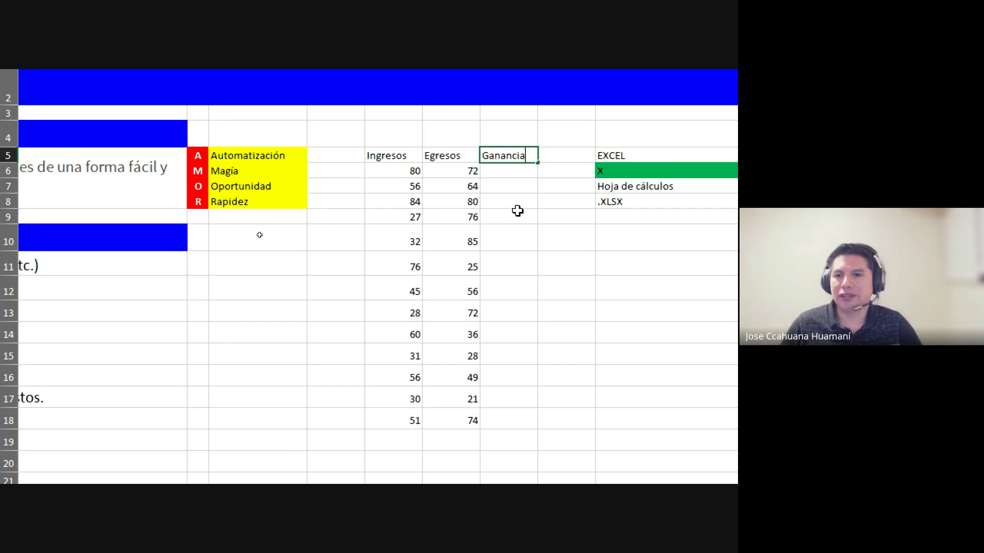
key("Return")
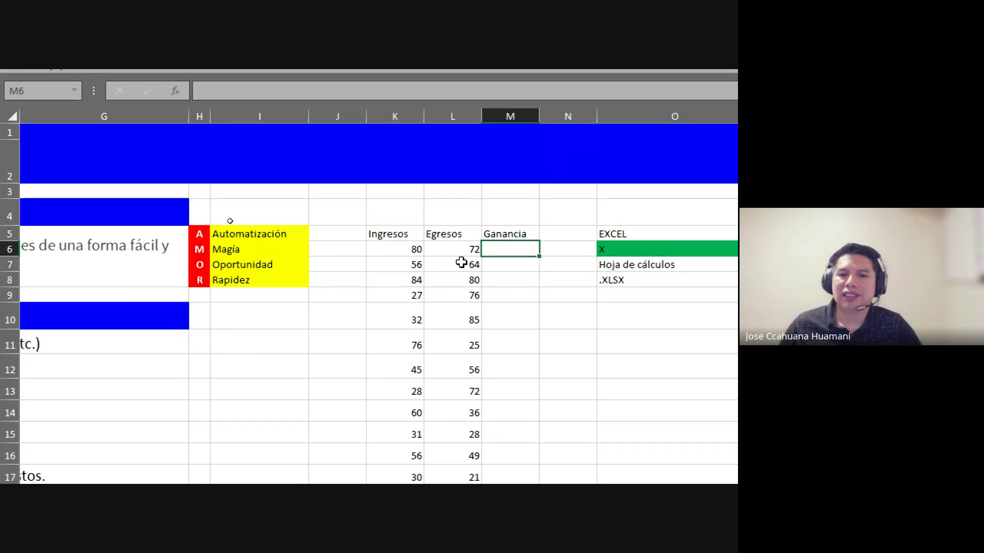
left_click(389, 231)
left_click(459, 236)
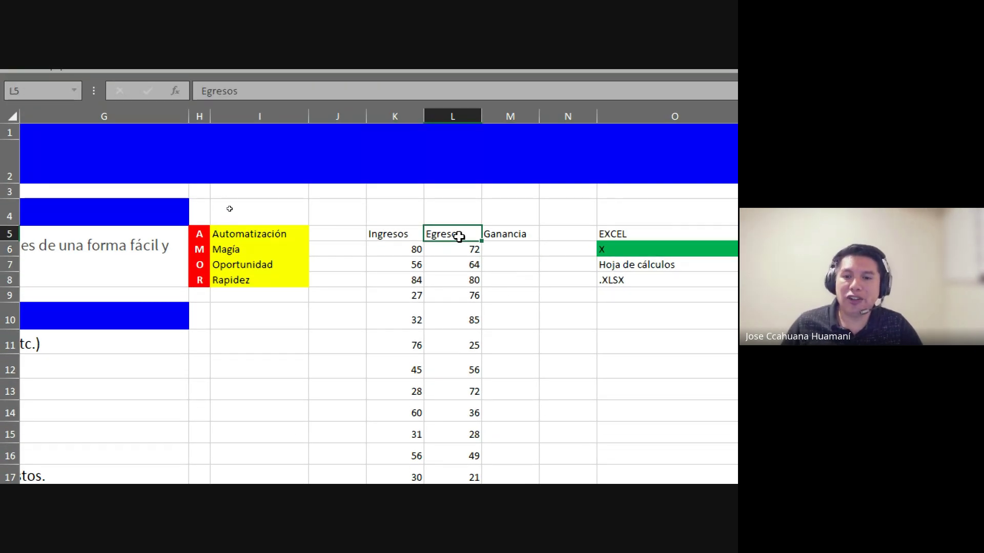
Walk through K6's 80 and L6's 72, ending on M6
left_click(523, 251)
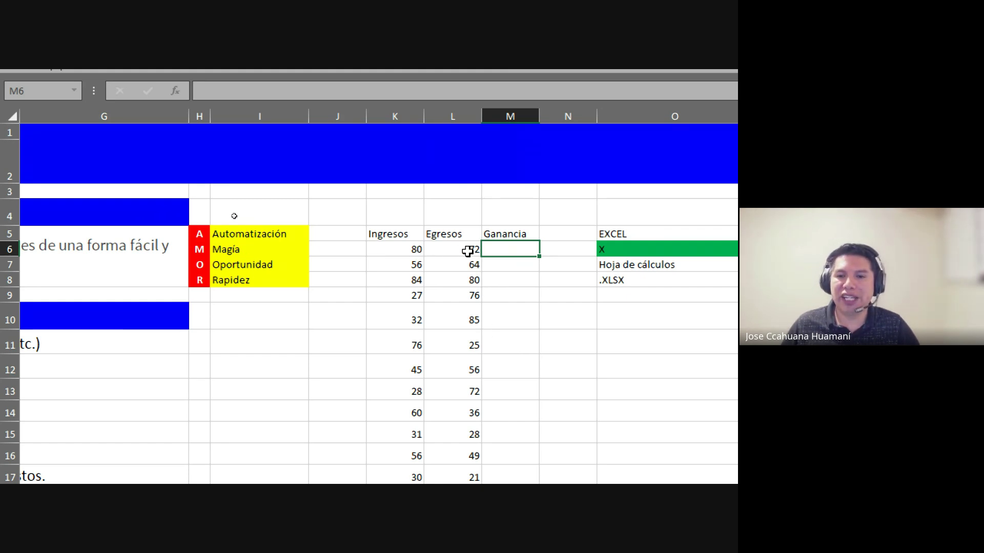
left_click(416, 248)
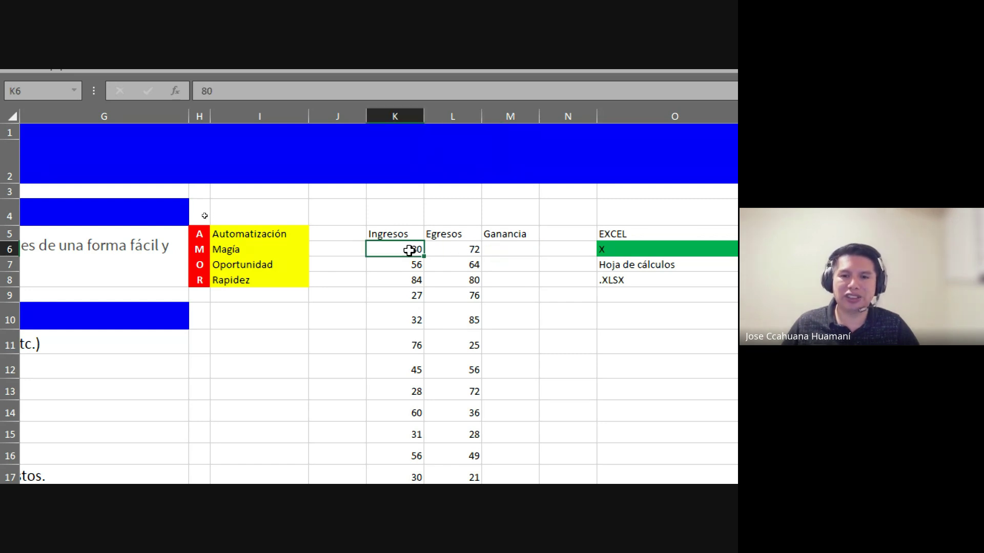
left_click(454, 251)
left_click(511, 251)
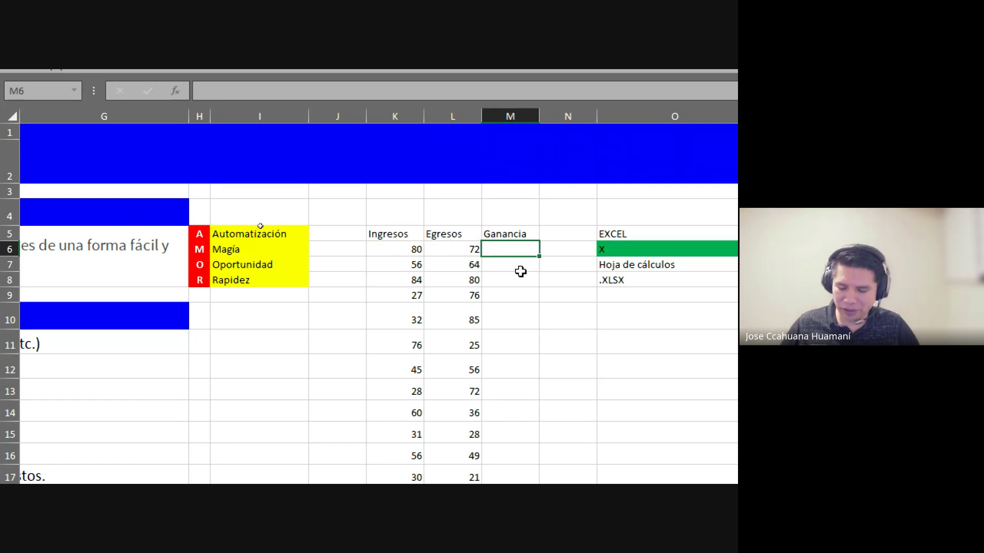
Enter =K6-L6 in M6, giving the first Ganancia of 8
type("=")
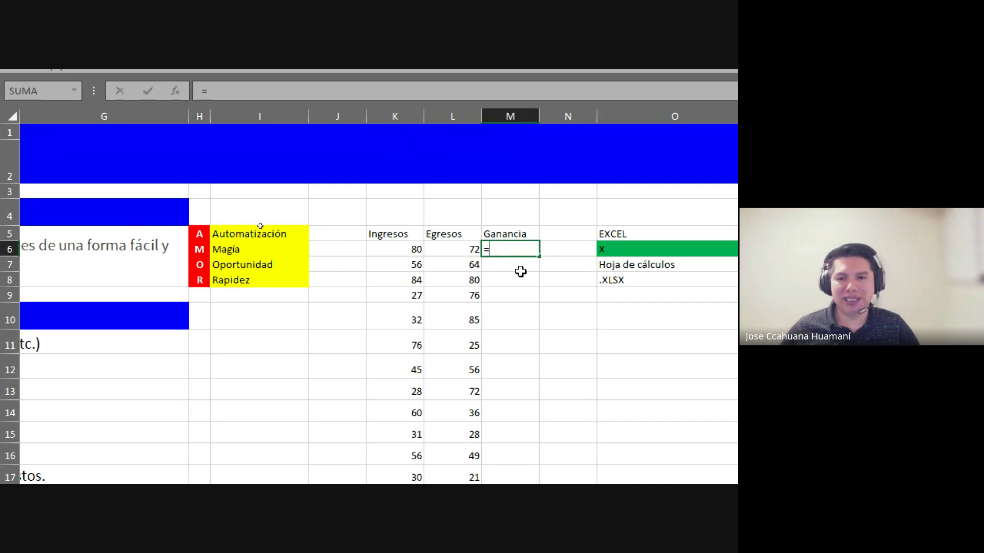
left_click(402, 248)
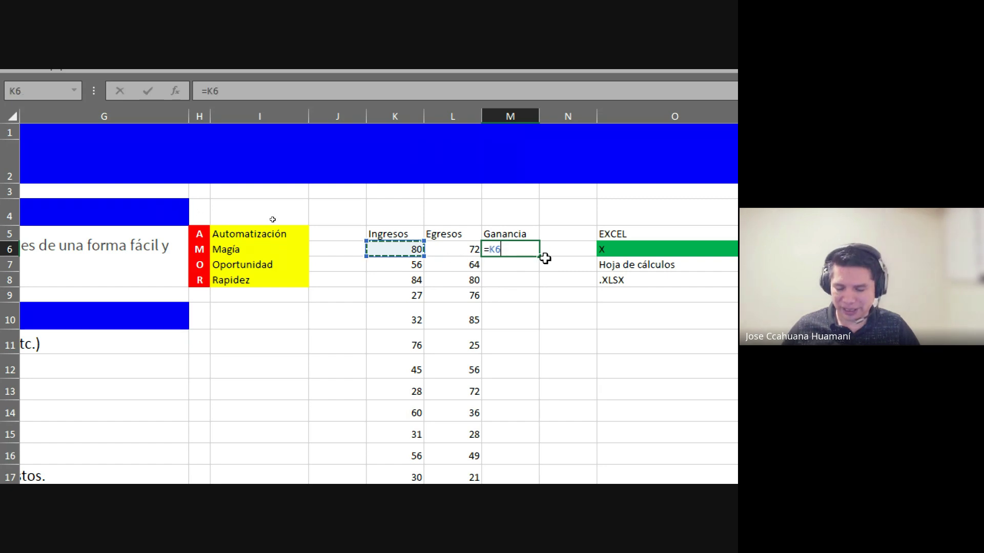
type("-")
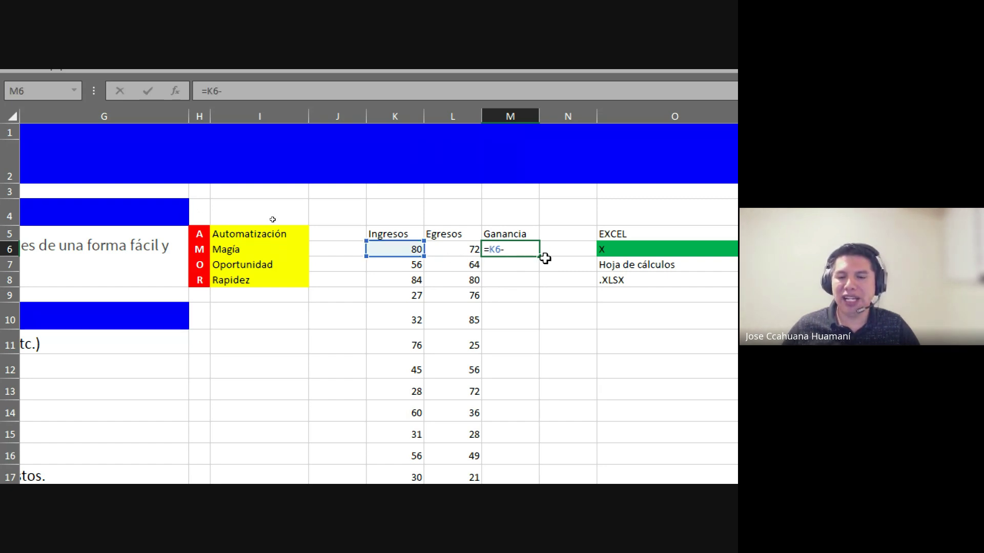
left_click(454, 252)
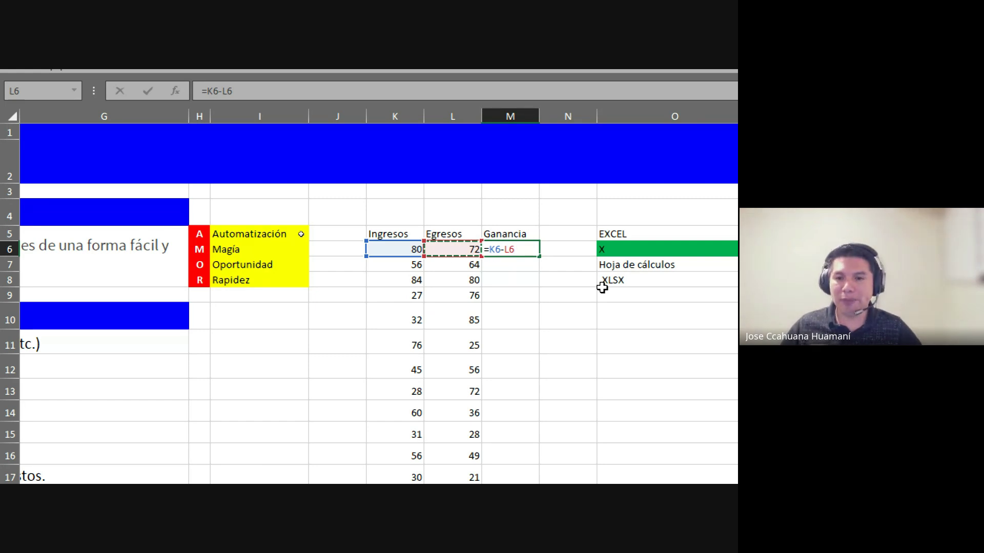
key("Return")
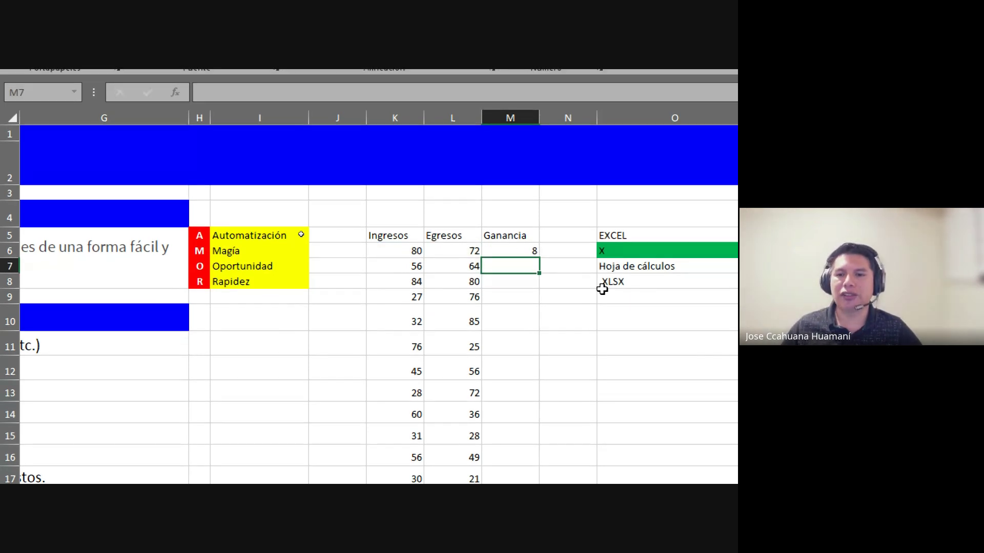
left_click(513, 251)
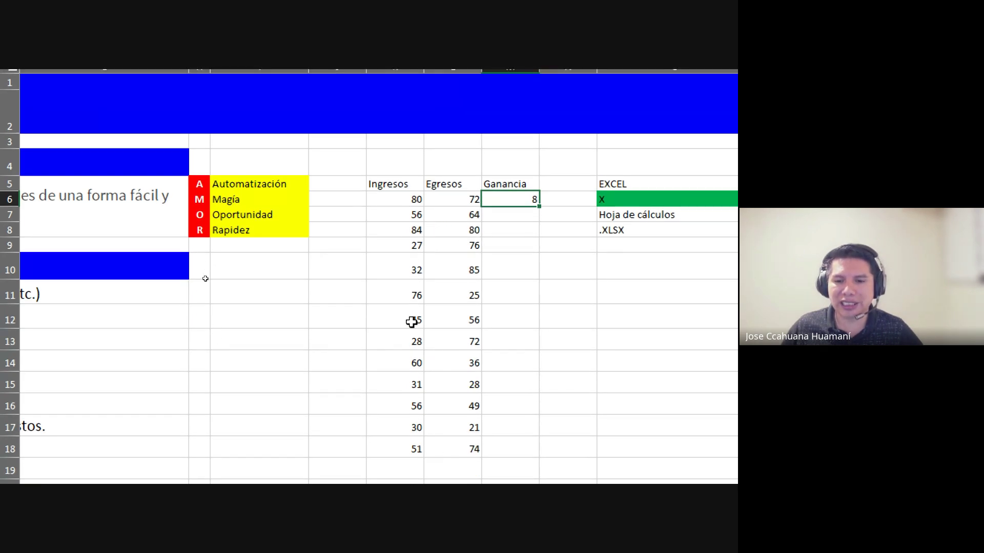
Enter =K7-L7 in M7, giving -8
left_click(506, 215)
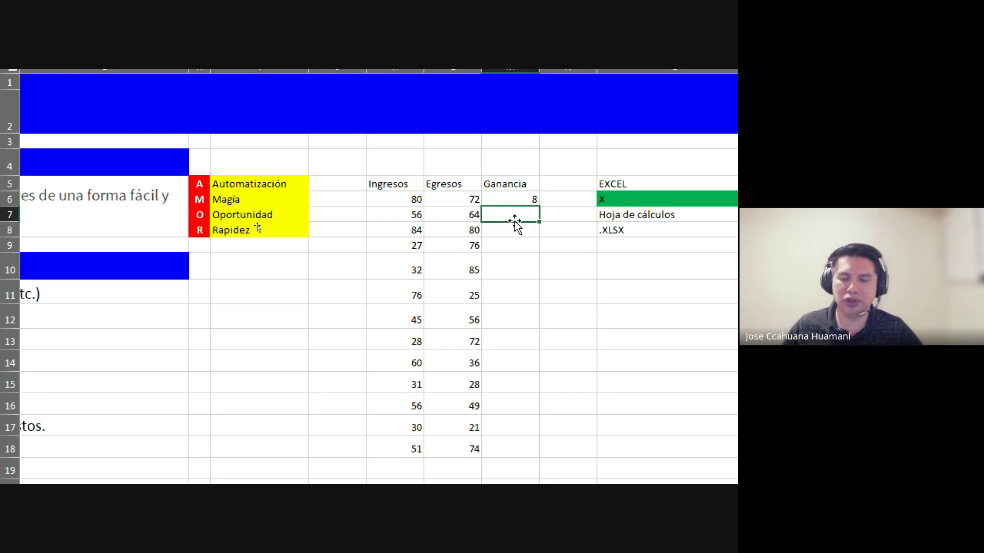
type("=")
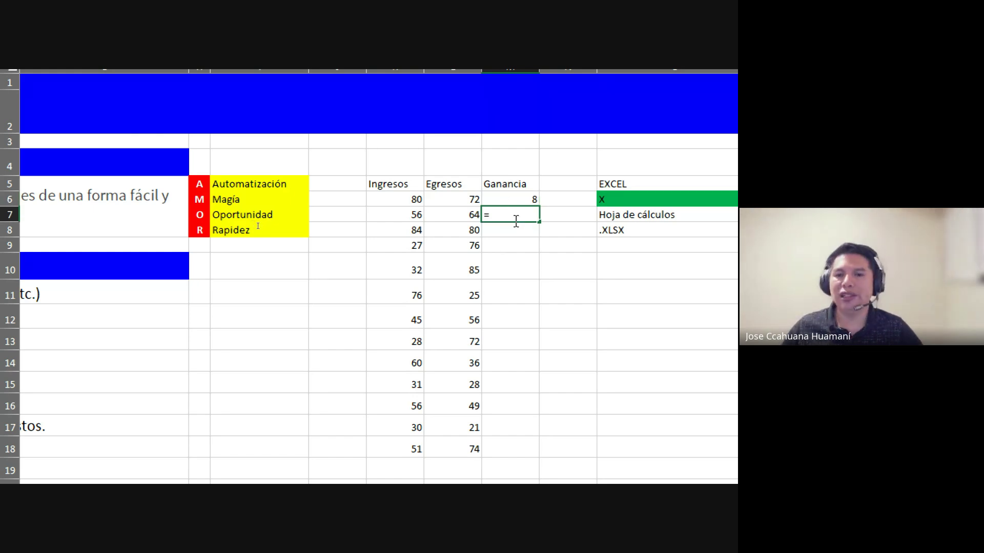
left_click(410, 215)
type("-")
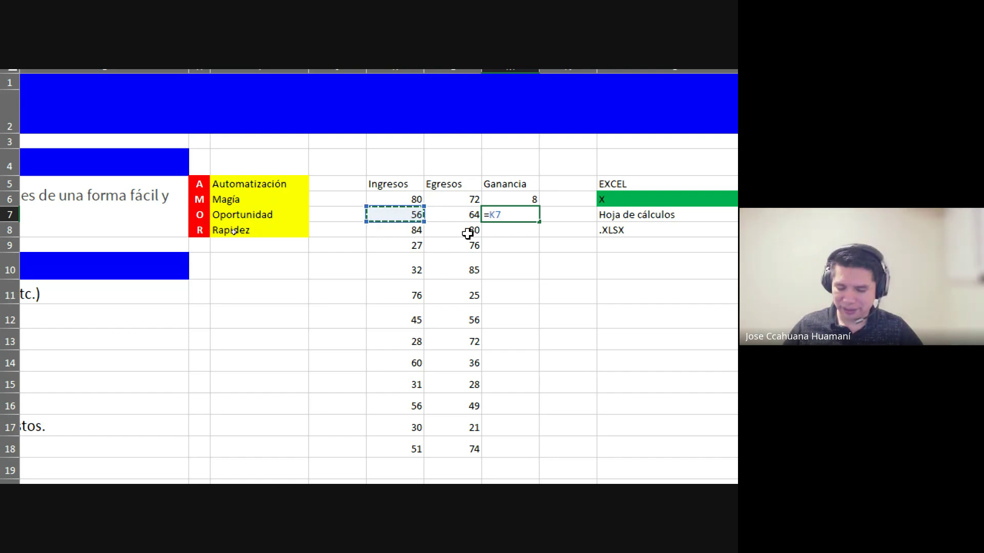
left_click(469, 215)
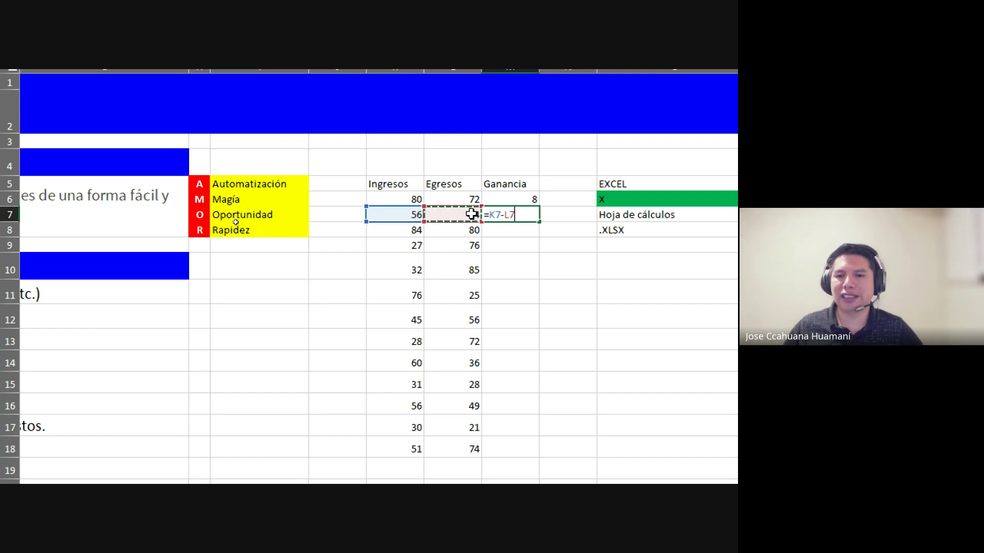
key("Return")
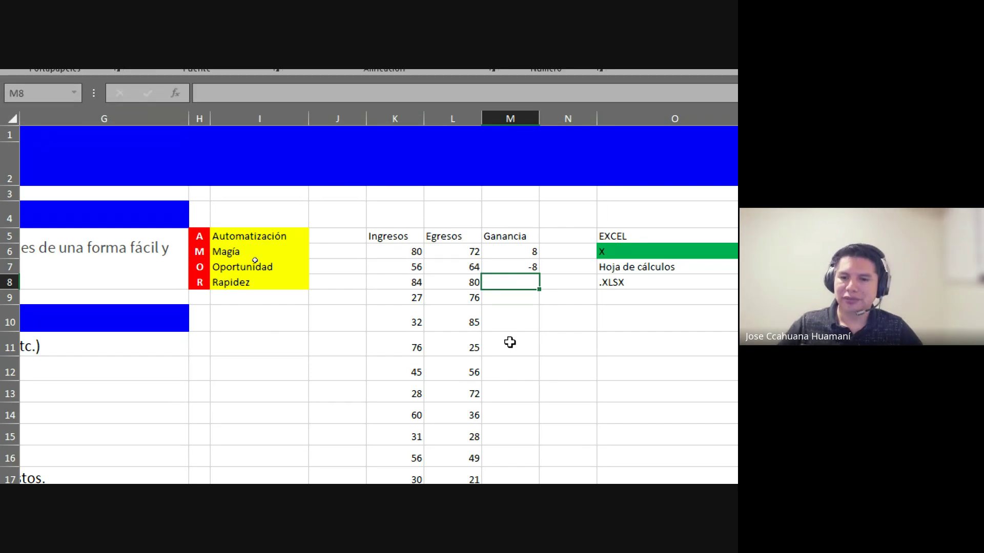
Enter =K8-L8 and =K9-L9 in M8 and M9, giving 4 and -49
type("=")
left_click(390, 280)
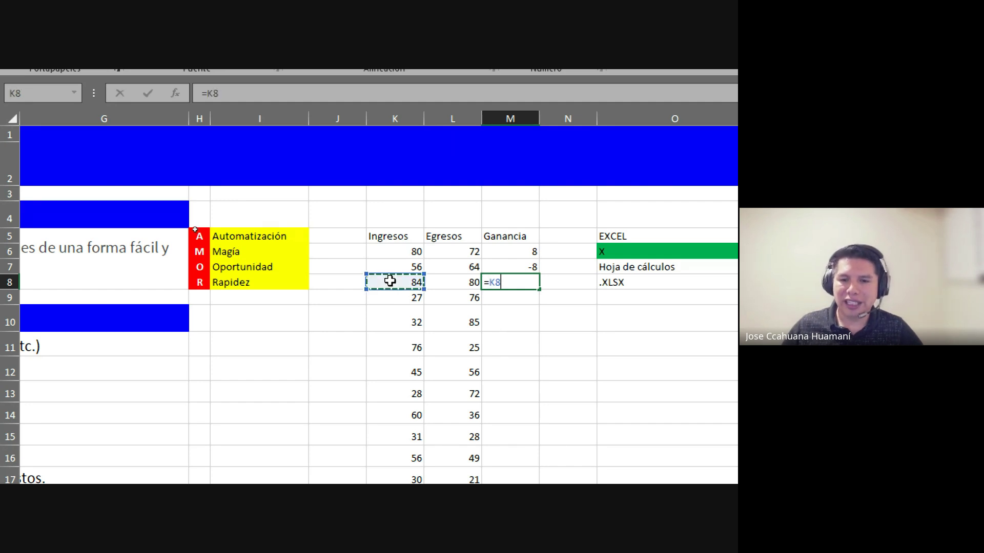
type("-")
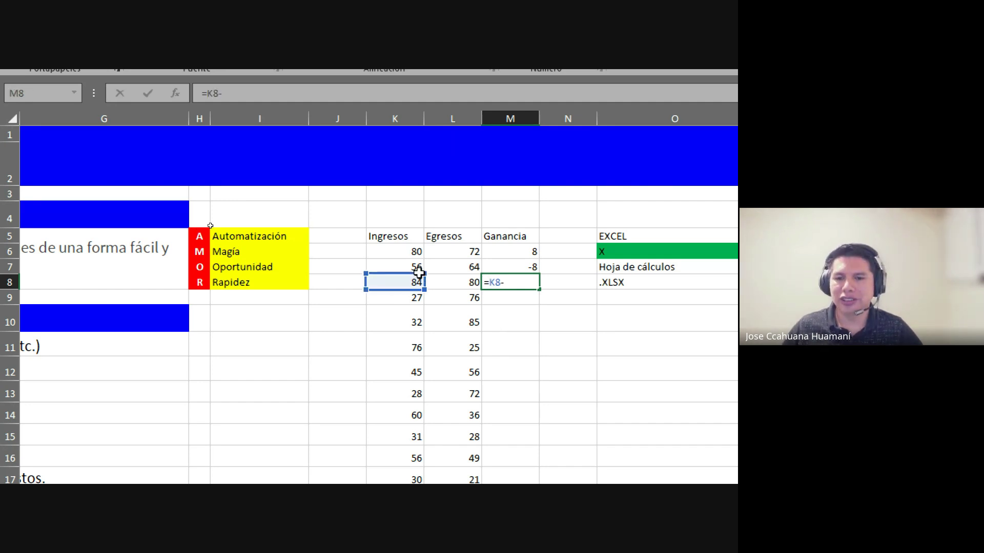
left_click(455, 281)
key("Return")
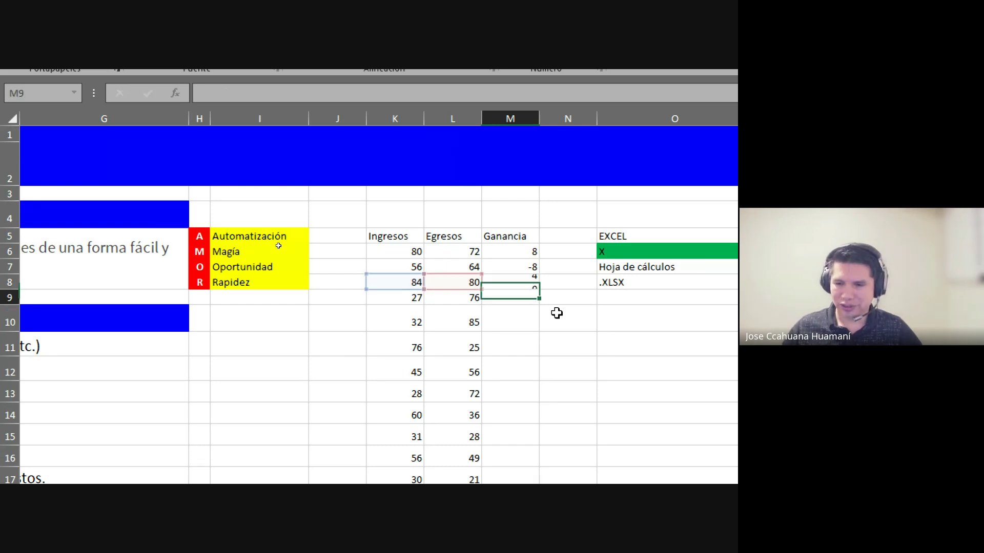
type("=")
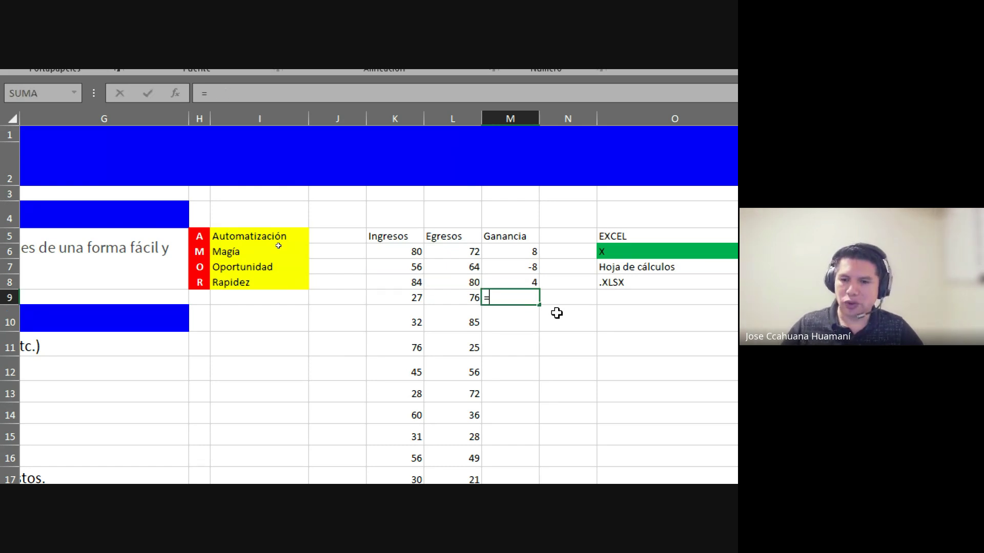
left_click(393, 296)
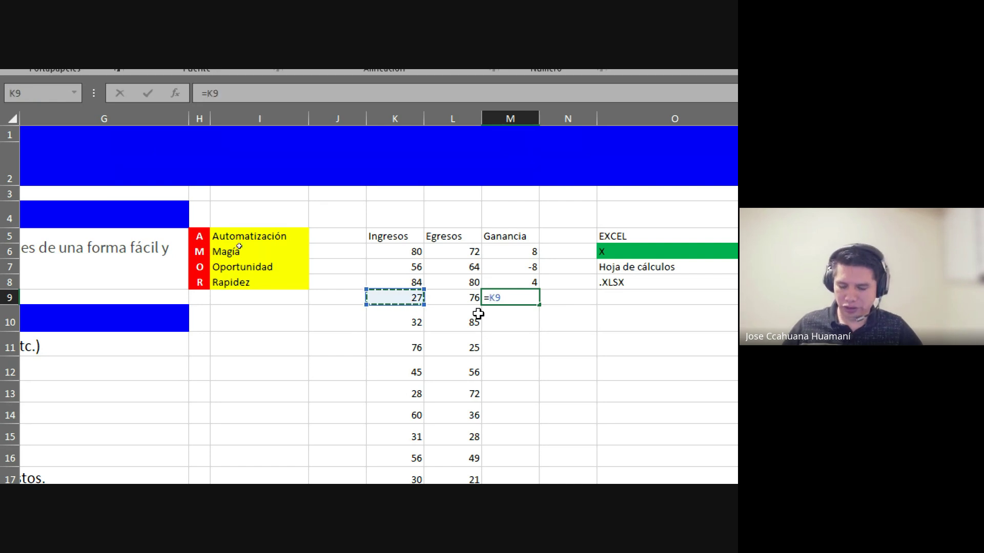
type("-")
left_click(473, 296)
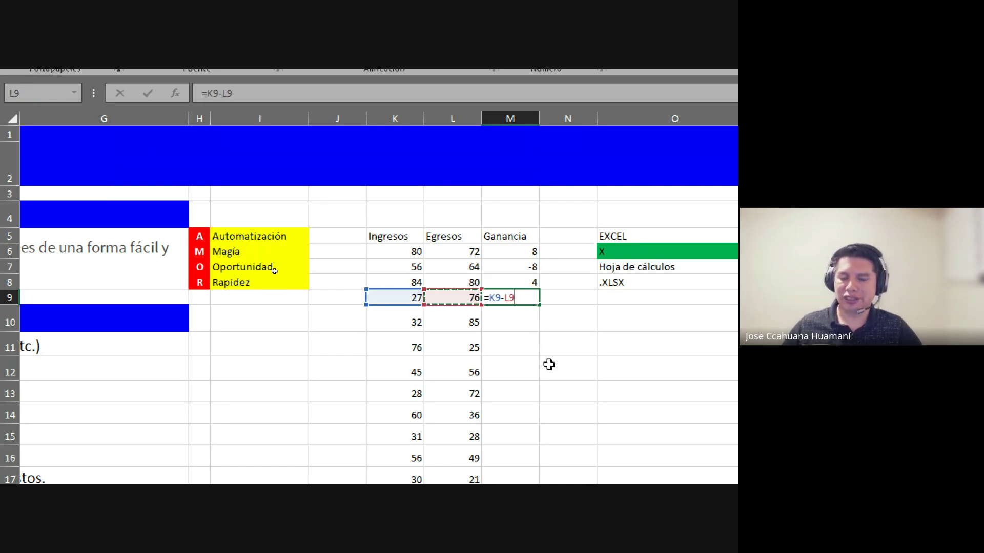
key("Return")
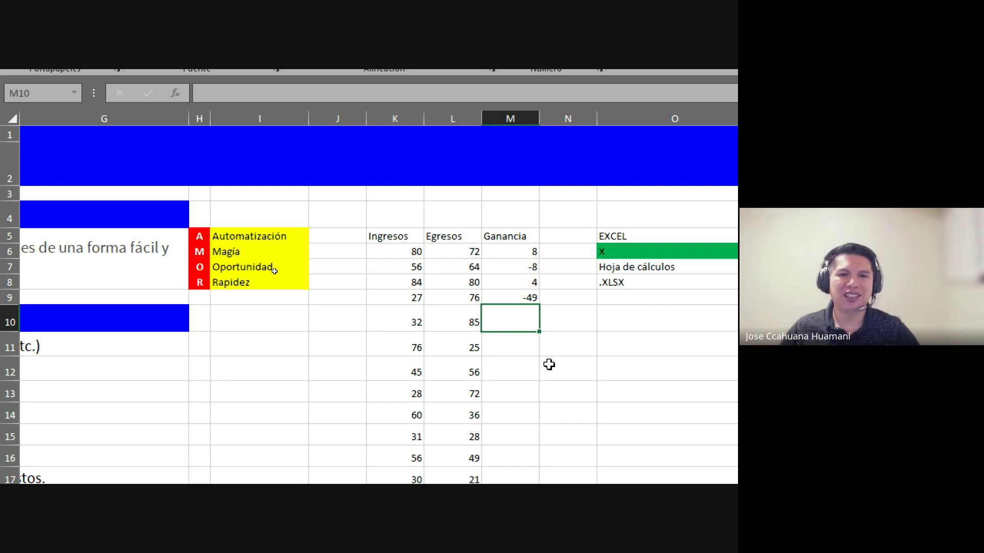
left_click_drag(530, 266, 527, 297)
key("Delete")
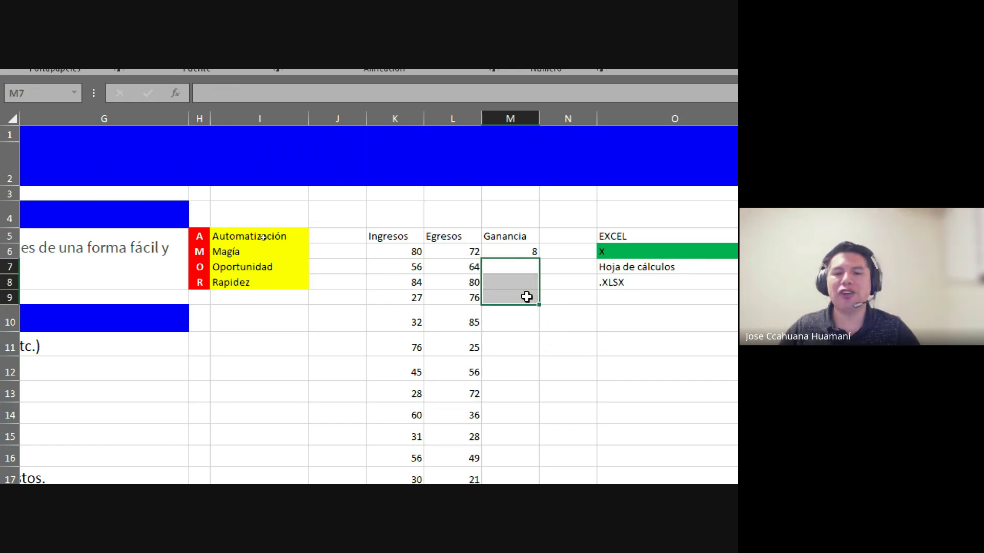
left_click(516, 254)
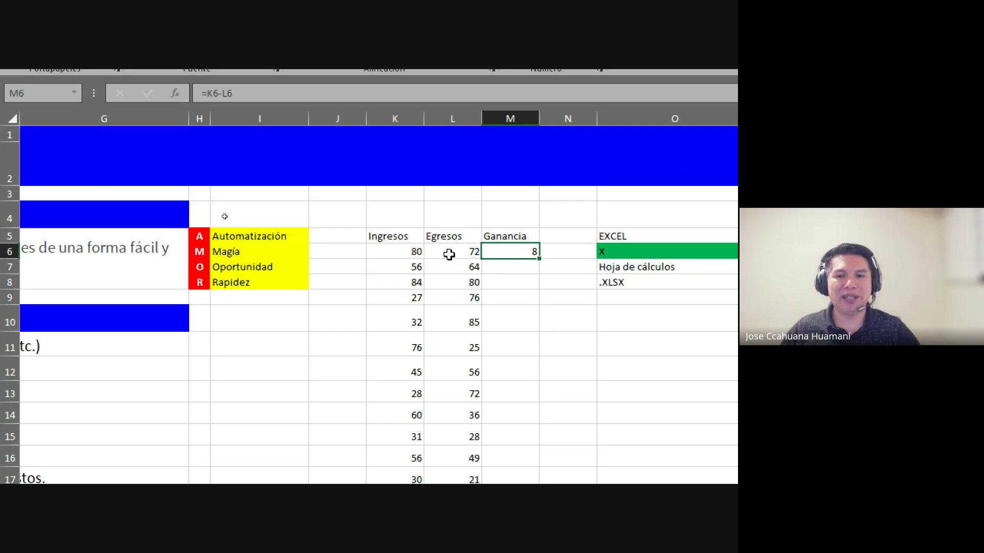
left_click(404, 250)
left_click(469, 251)
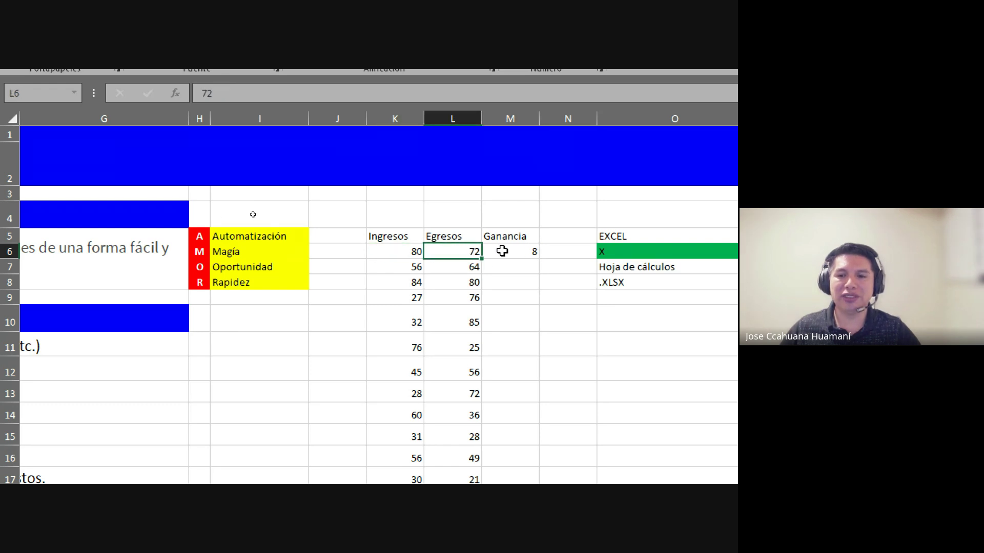
left_click(502, 251)
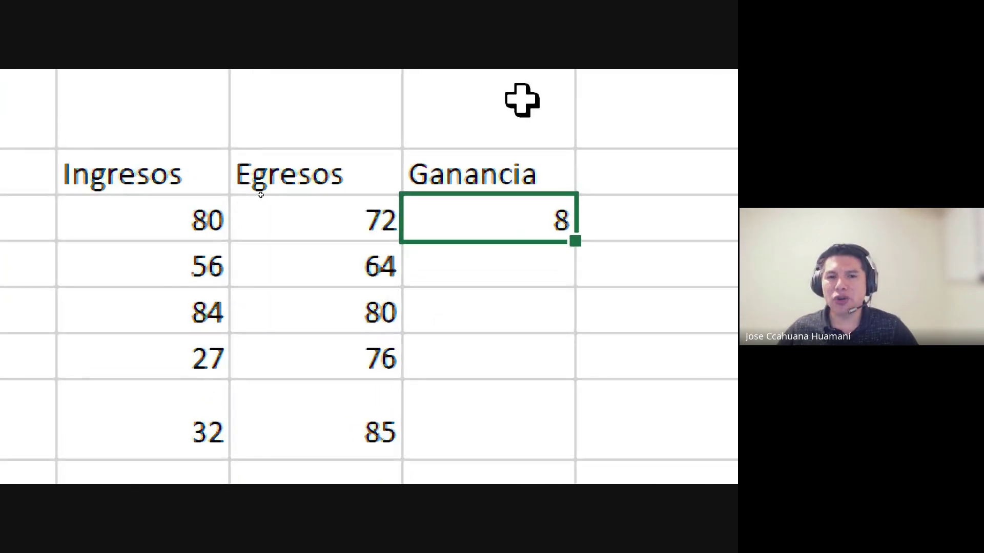
Copy M6's =K6-L6 formula down the Ganancia column with the fill handle
left_click(452, 348)
left_click(476, 309)
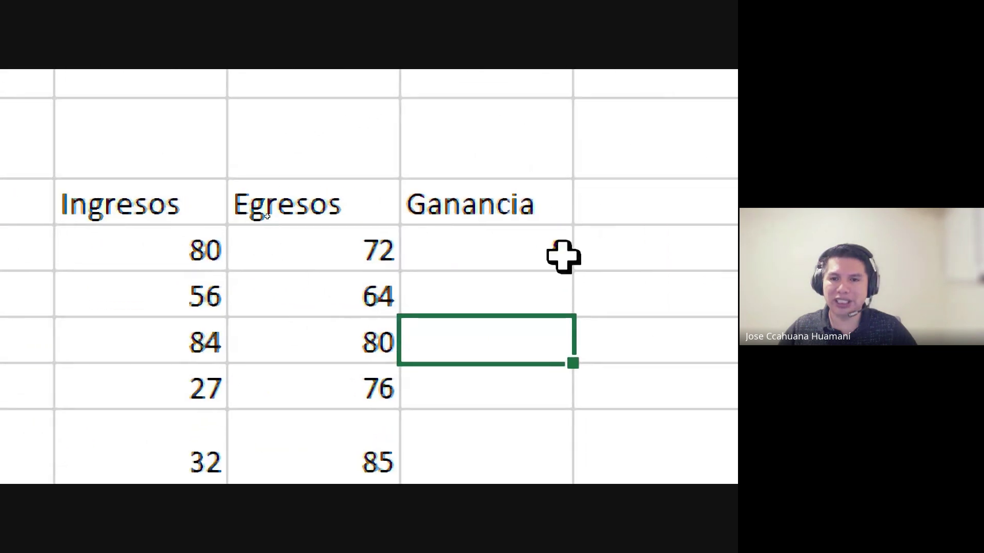
left_click(326, 262)
left_click(339, 220)
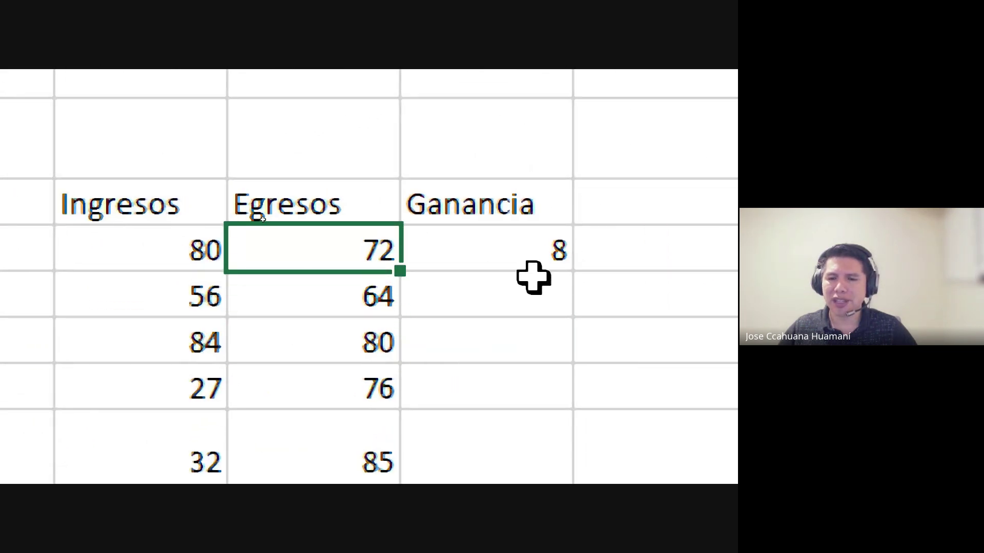
left_click(500, 300)
left_click(492, 257)
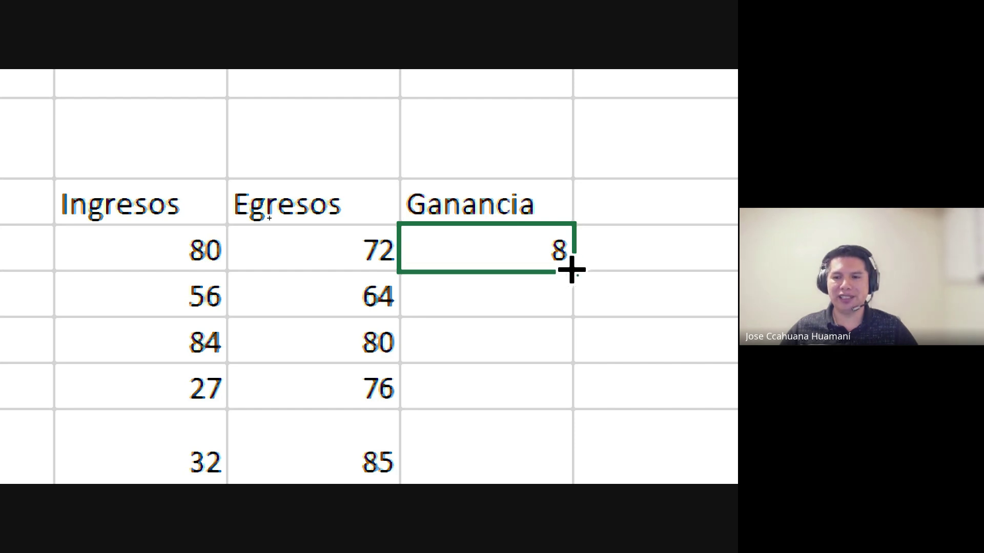
double_click(572, 270)
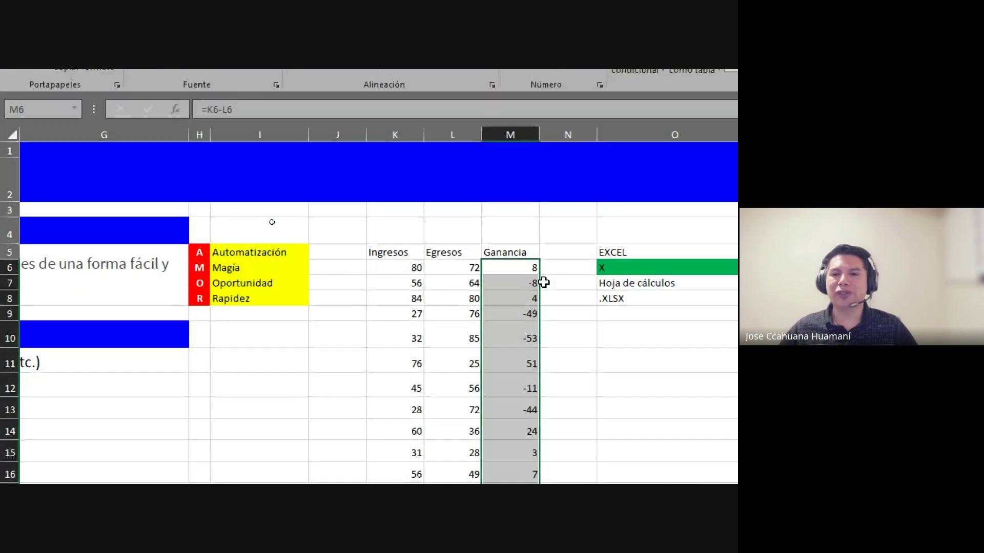
Select the Ganancia results from M6 down to M18
scroll(501, 285, "down", 1)
scroll(502, 297, "down", 1)
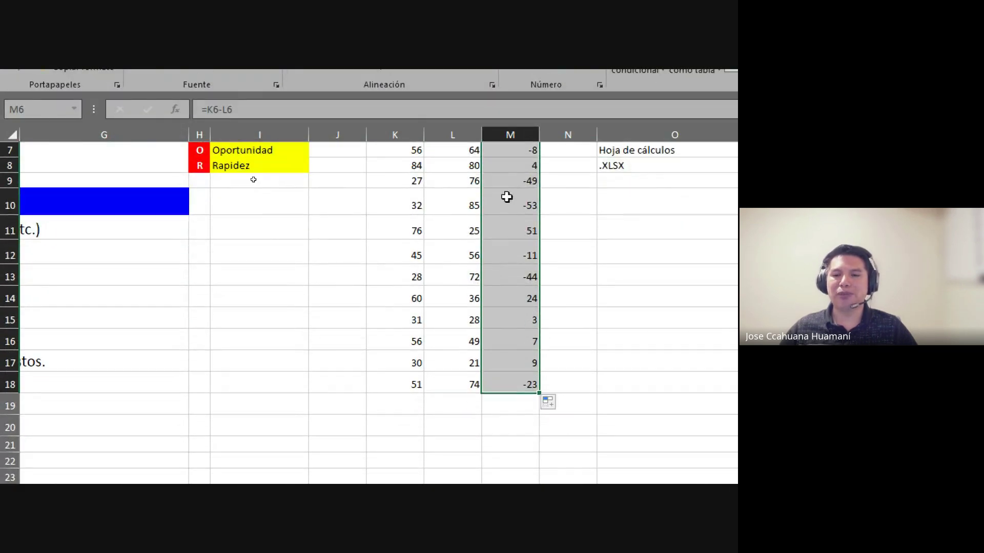
scroll(503, 198, "up", 1)
left_click_drag(451, 192, 451, 263)
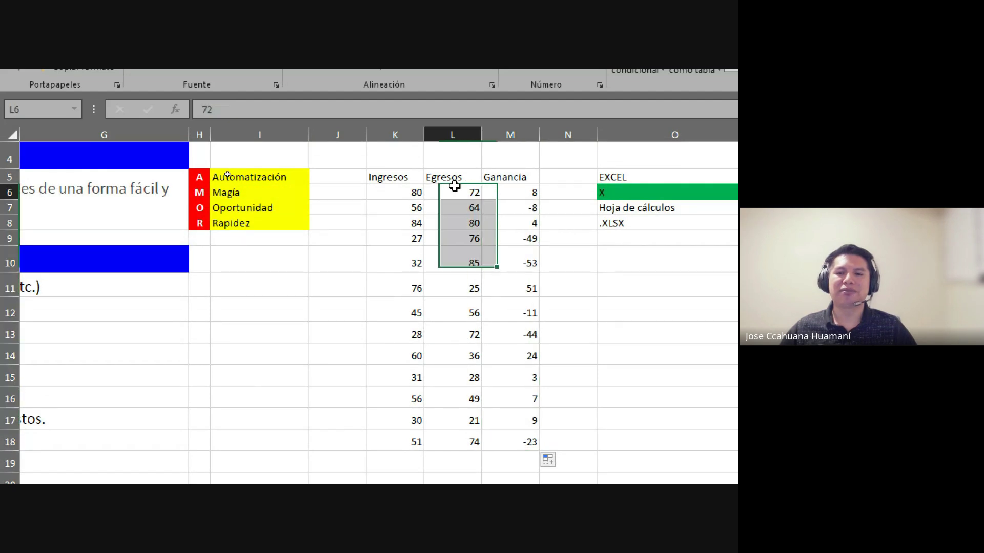
left_click(518, 192)
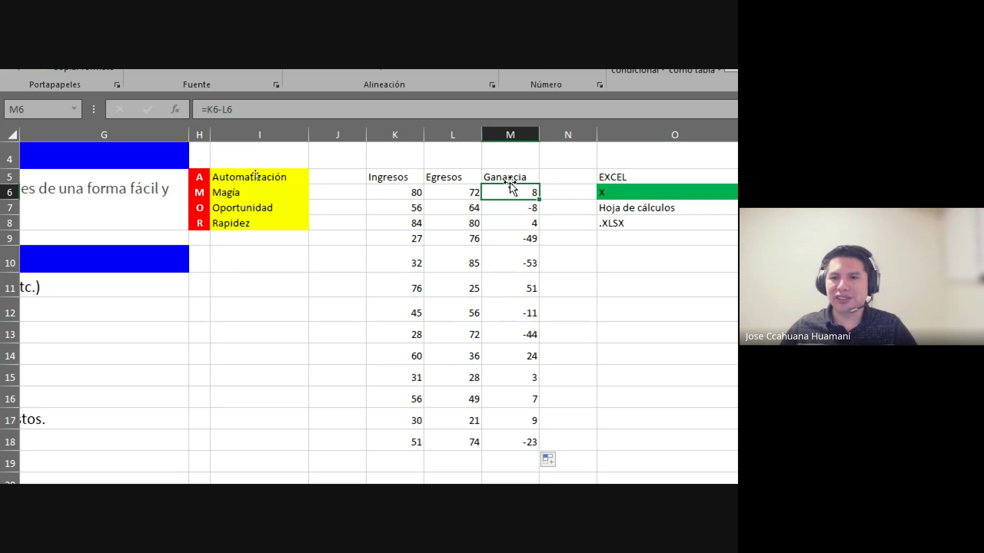
mouse_move(512, 187)
left_mouse_down()
mouse_move(532, 451)
mouse_move(542, 440)
left_mouse_up()
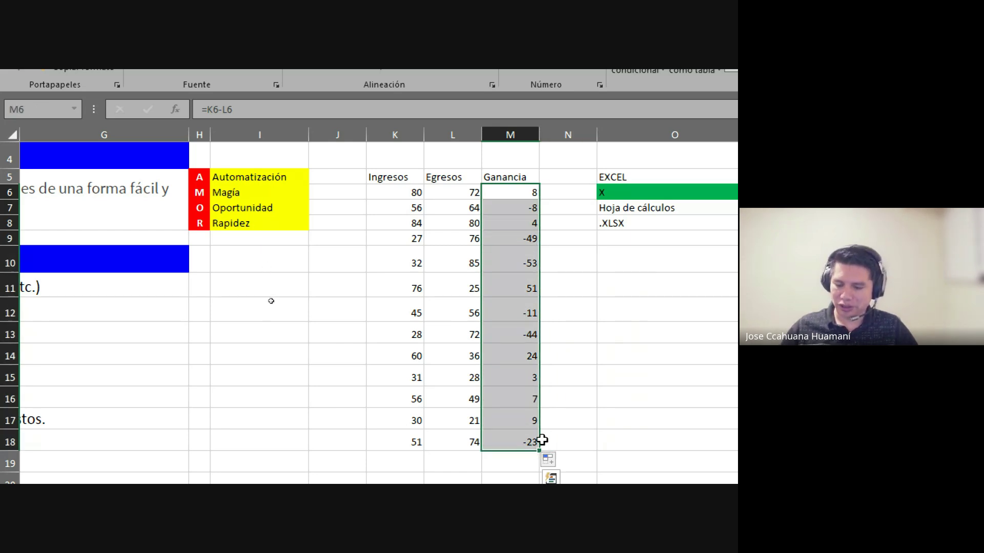
Delete the Ganancia results and re-enter =K6-L6 in M6, giving 8
key("Delete")
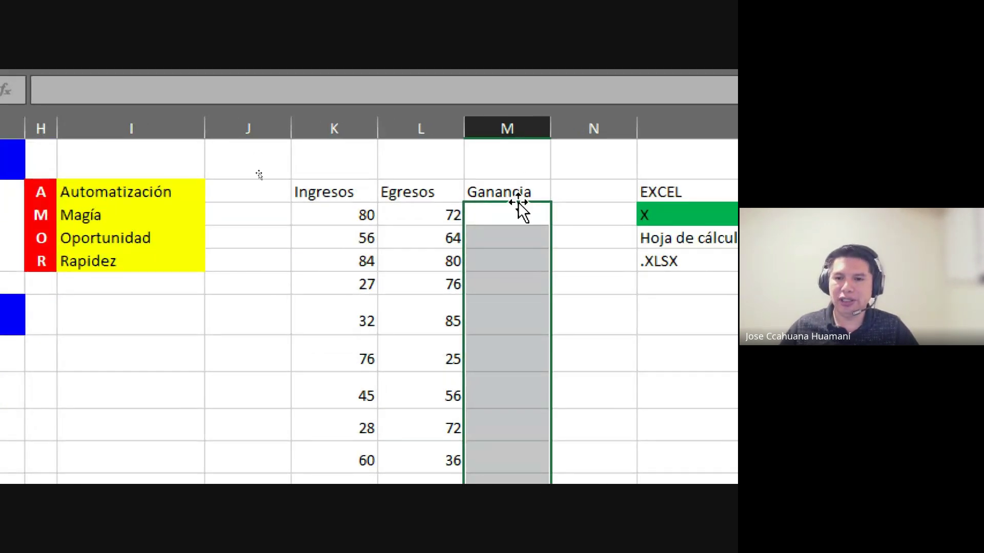
left_click(510, 219)
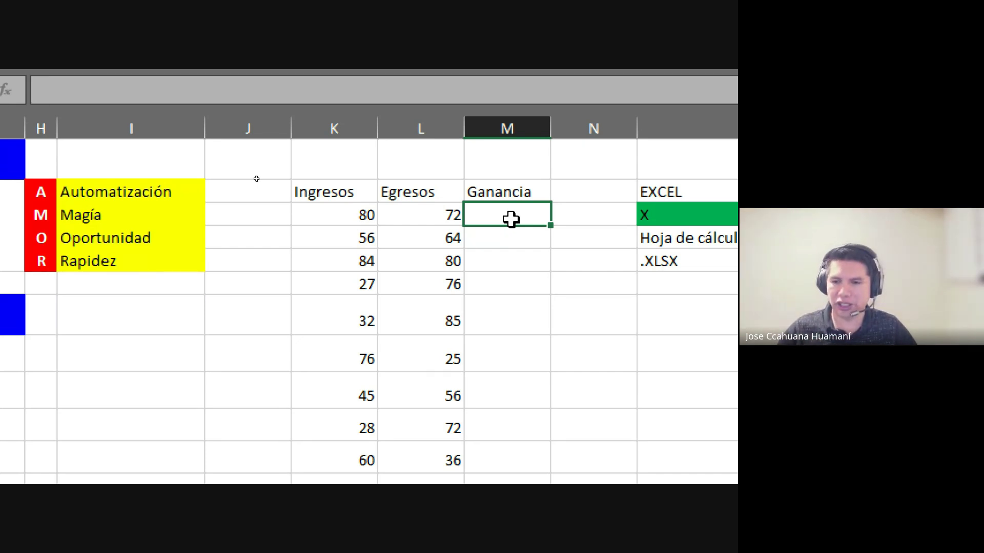
type("=")
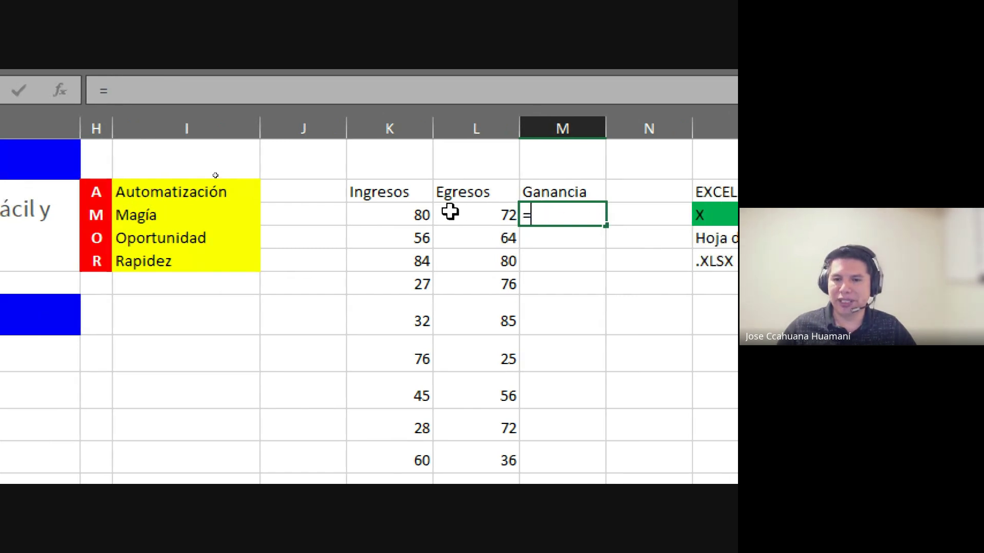
left_click(411, 214)
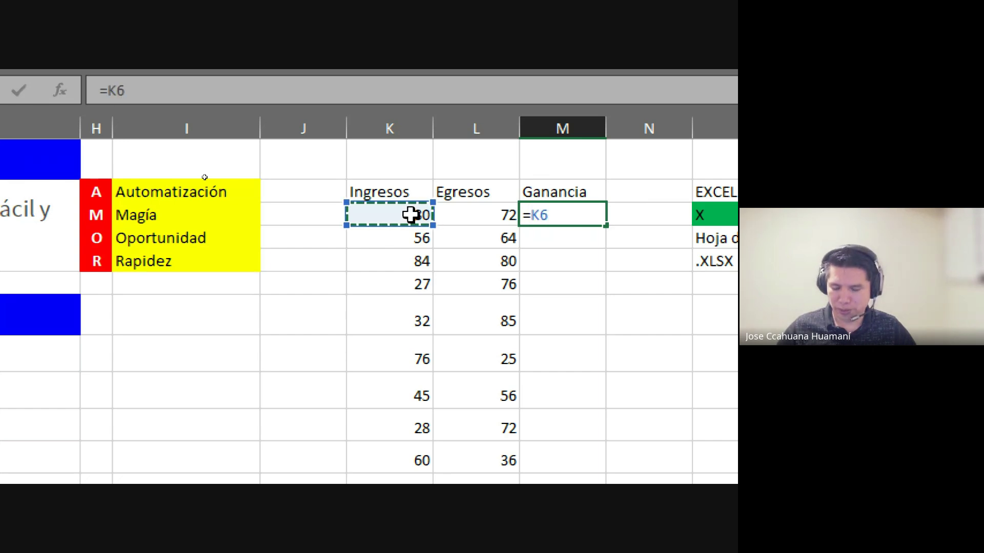
type("-")
left_click(467, 217)
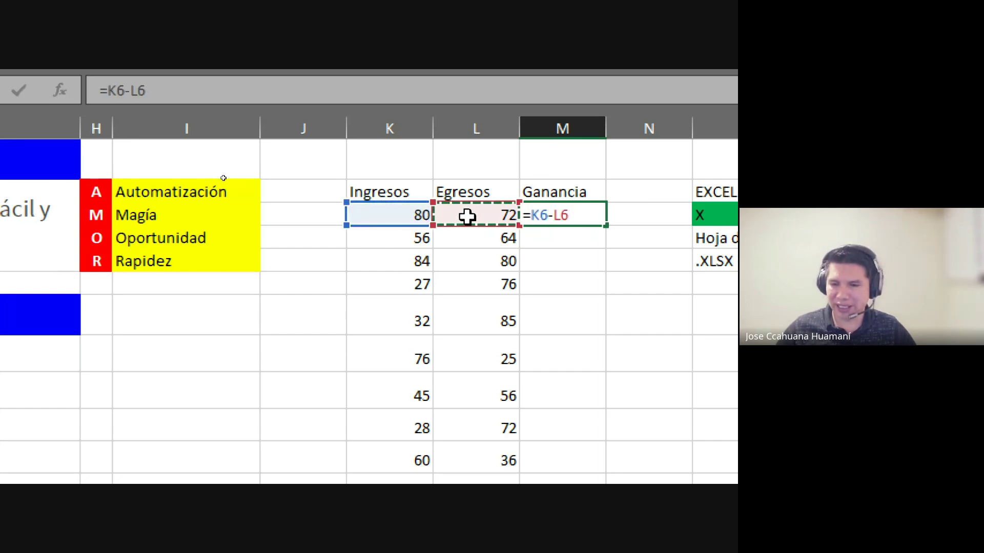
key("Return")
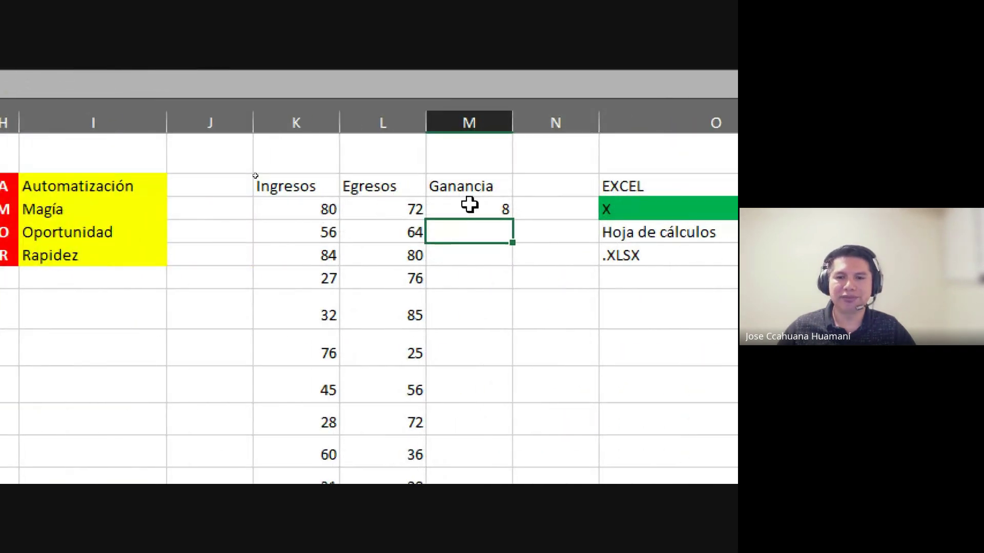
left_click(468, 205)
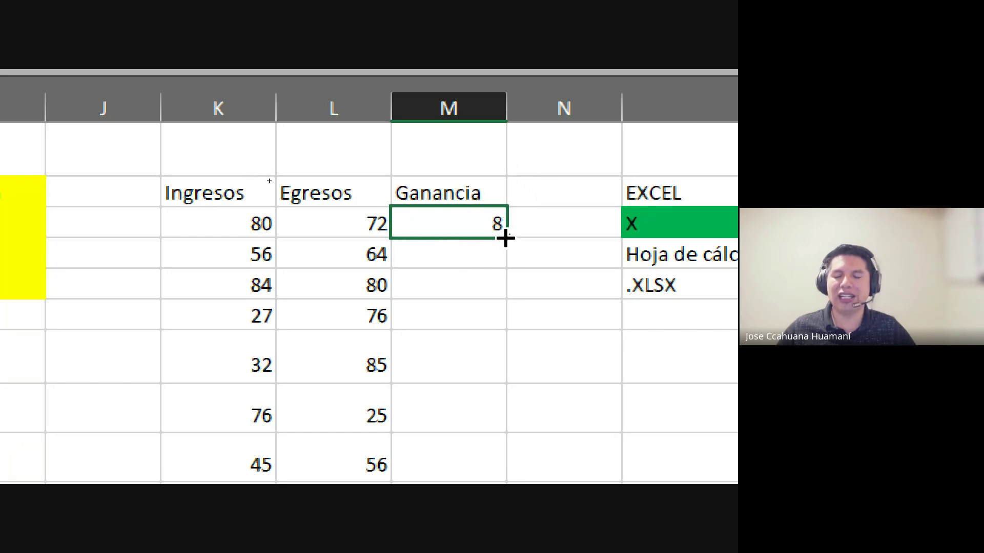
Fill =K6-L6 from M6 down to M18, giving Ganancia results 8, -8, 4, -49 and onward
double_click(505, 238)
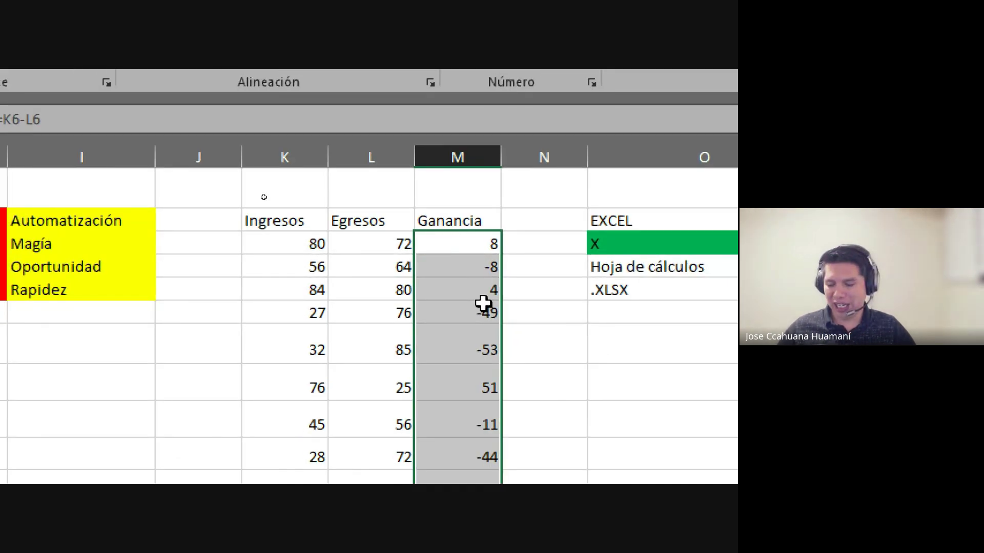
scroll(445, 329, "down", 5)
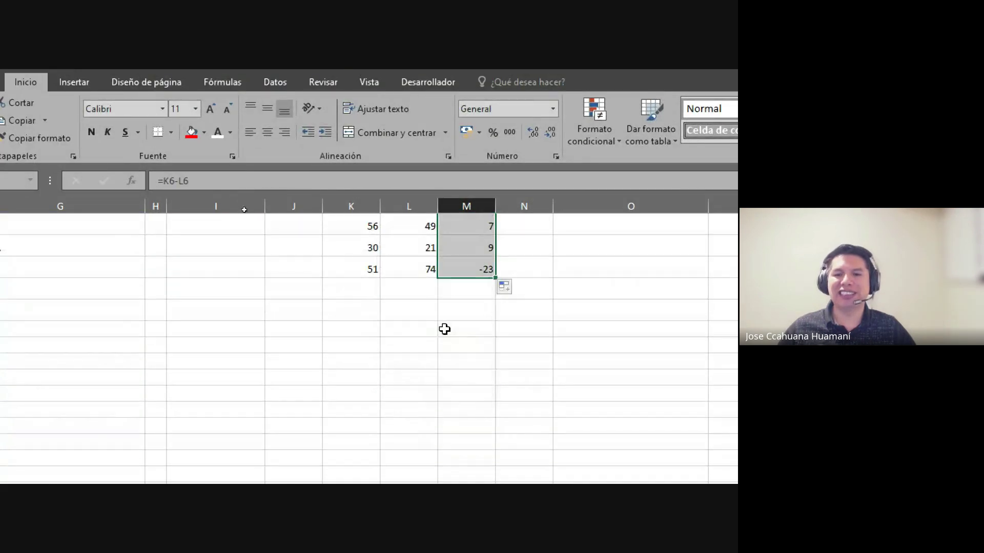
scroll(444, 329, "up", 5)
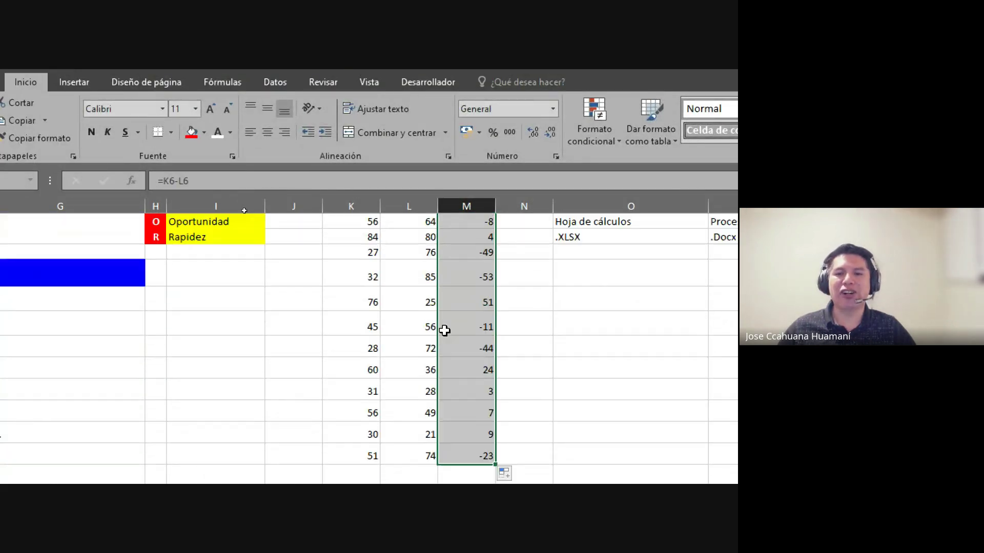
scroll(445, 330, "up", 3)
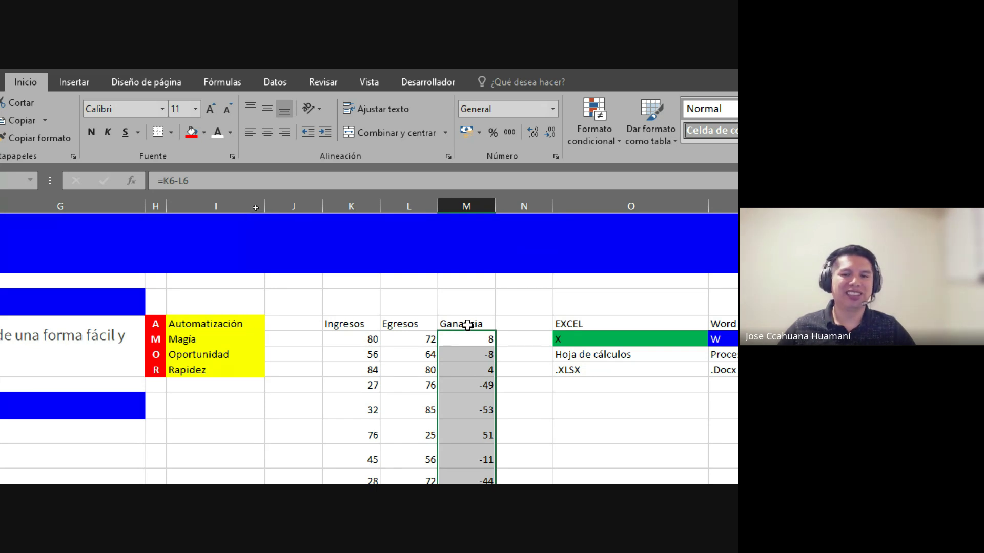
left_click(450, 340)
scroll(393, 372, "down", 1)
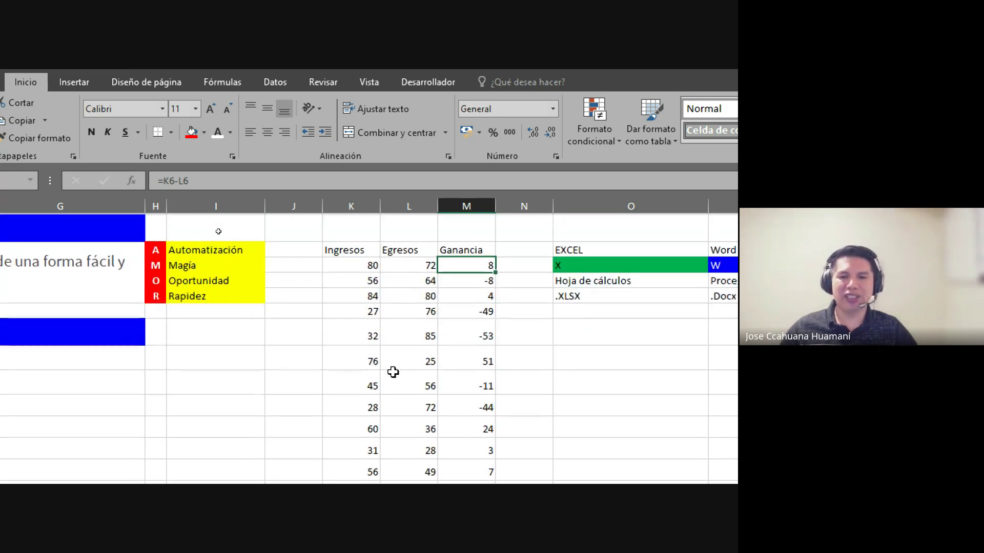
scroll(393, 373, "up", 1)
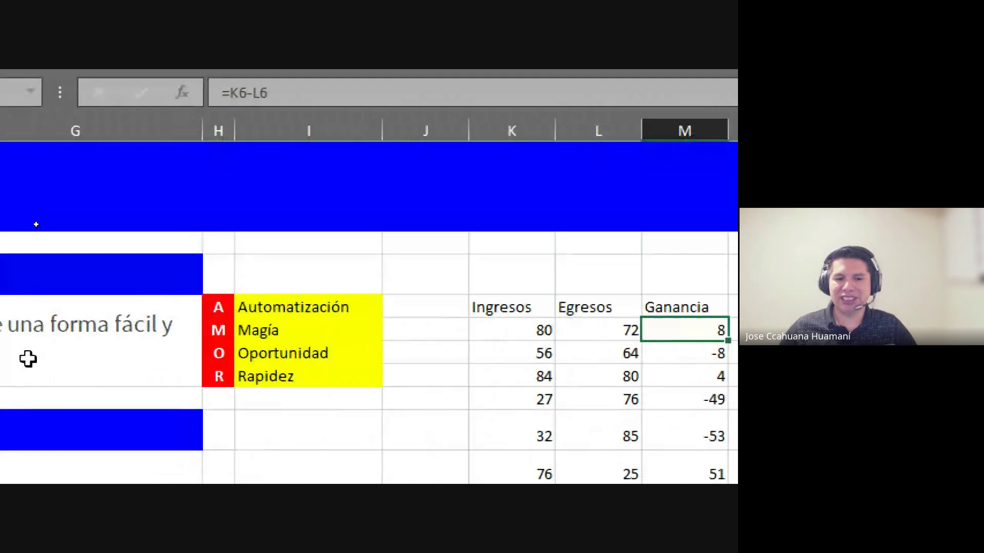
left_click(265, 325)
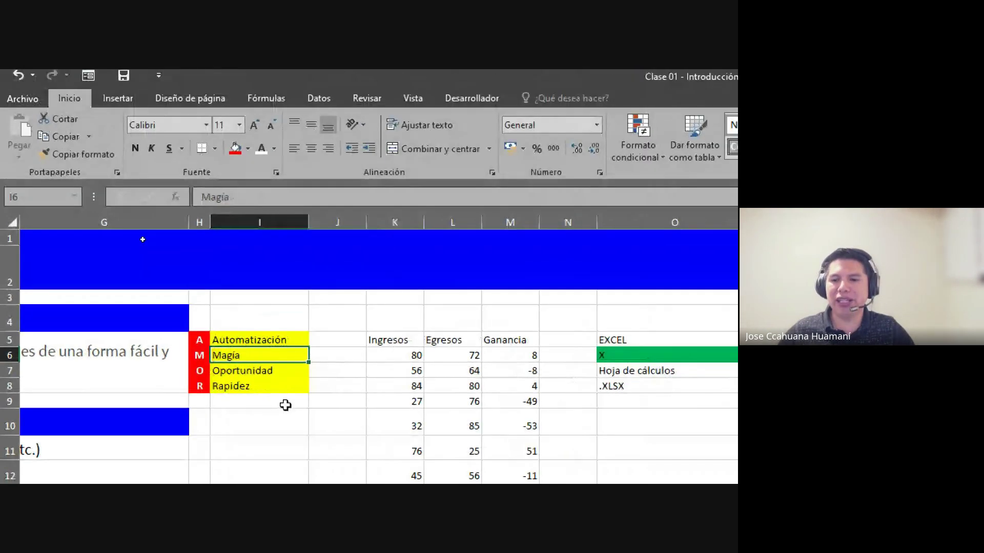
scroll(456, 416, "down", 5)
scroll(461, 413, "down", 2)
scroll(460, 409, "up", 2)
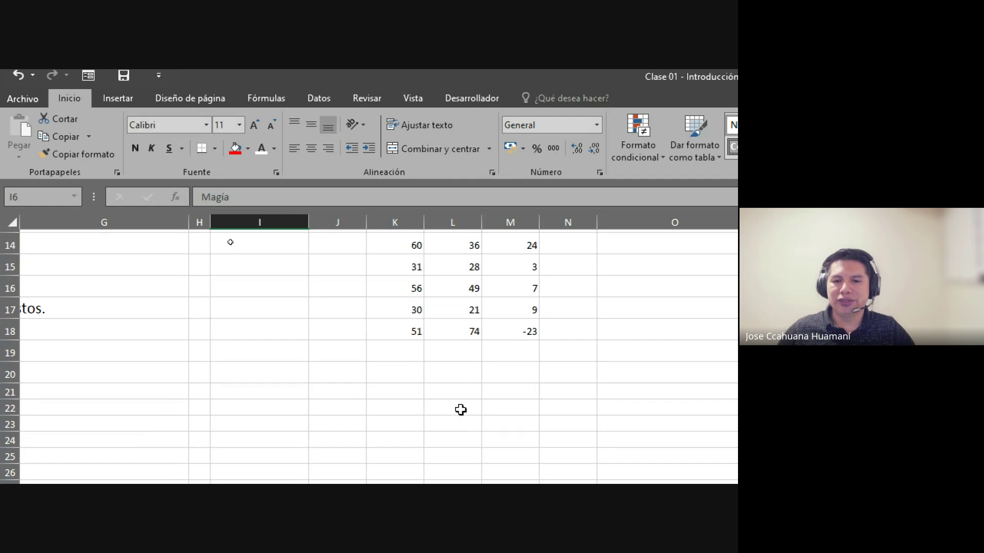
left_click(321, 391)
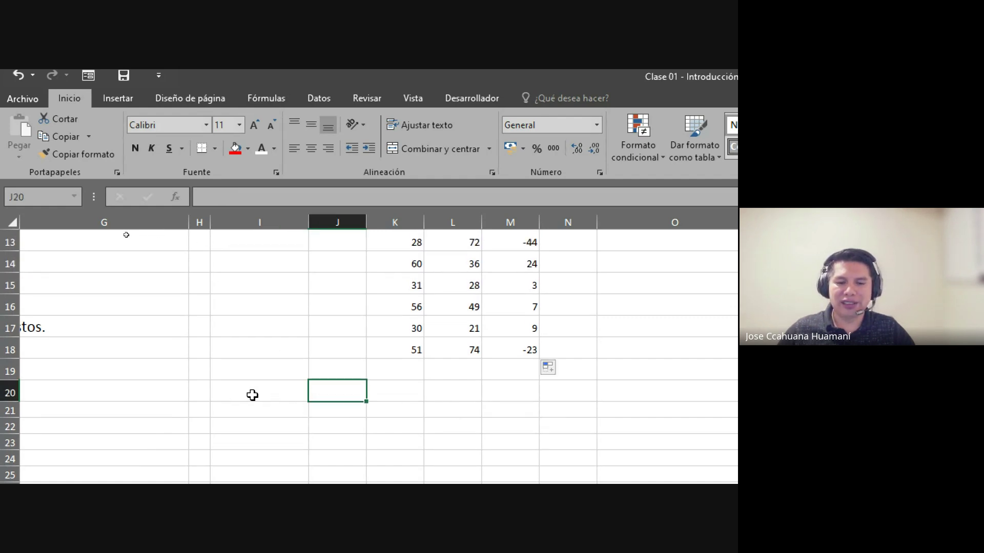
left_click(253, 394)
left_click(329, 388)
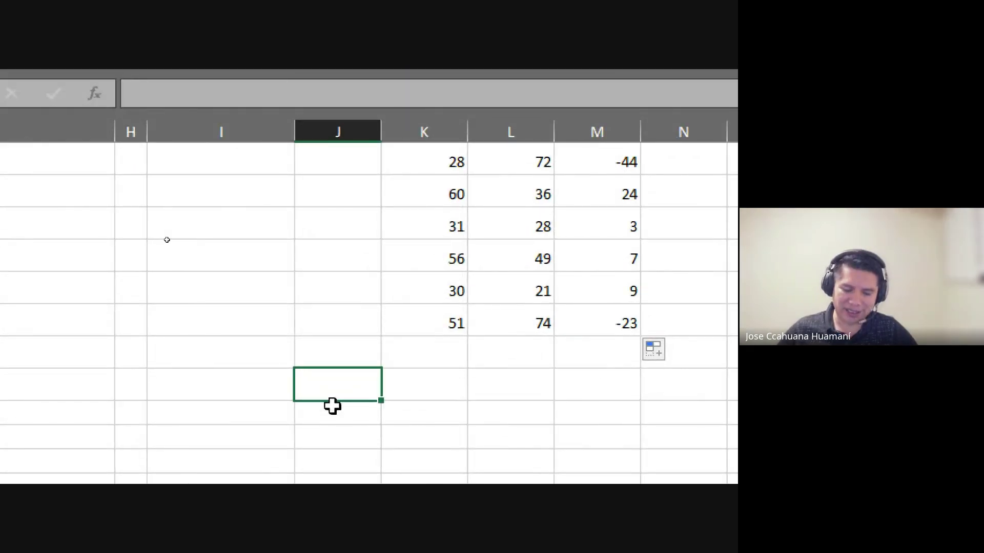
Enter Enero, Febrero and Marzo in cells J20, K20 and L20
type("Enero")
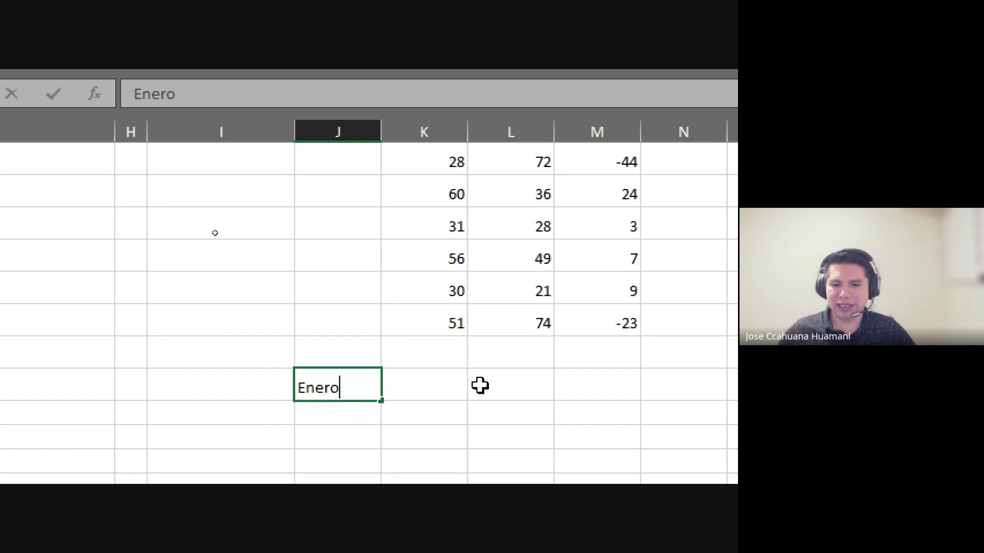
left_click(441, 385)
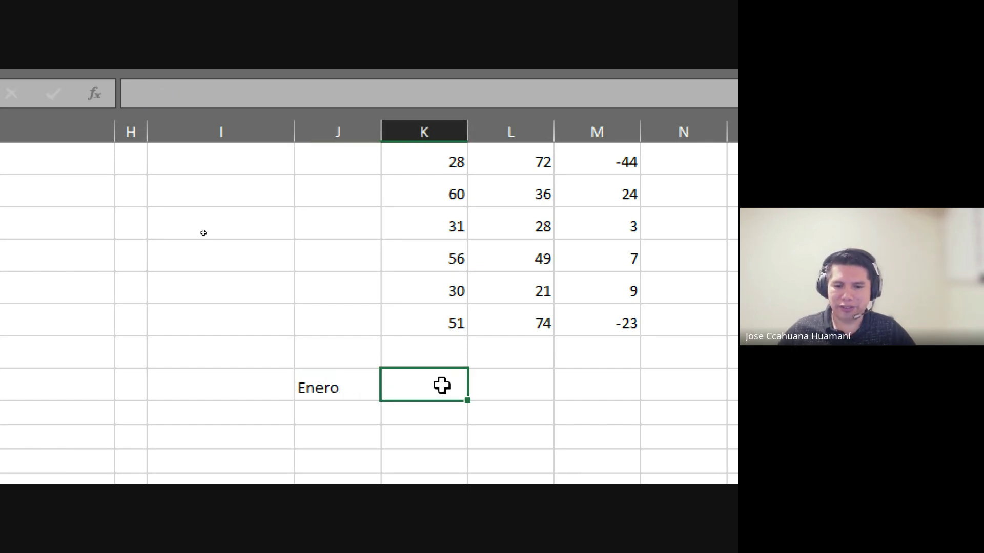
type("Febr")
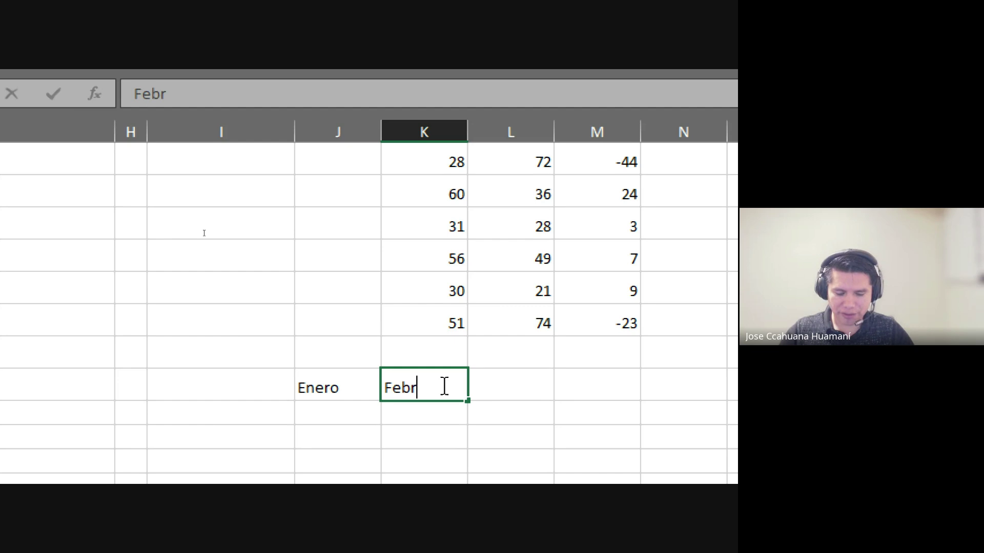
type("ero")
left_click(492, 386)
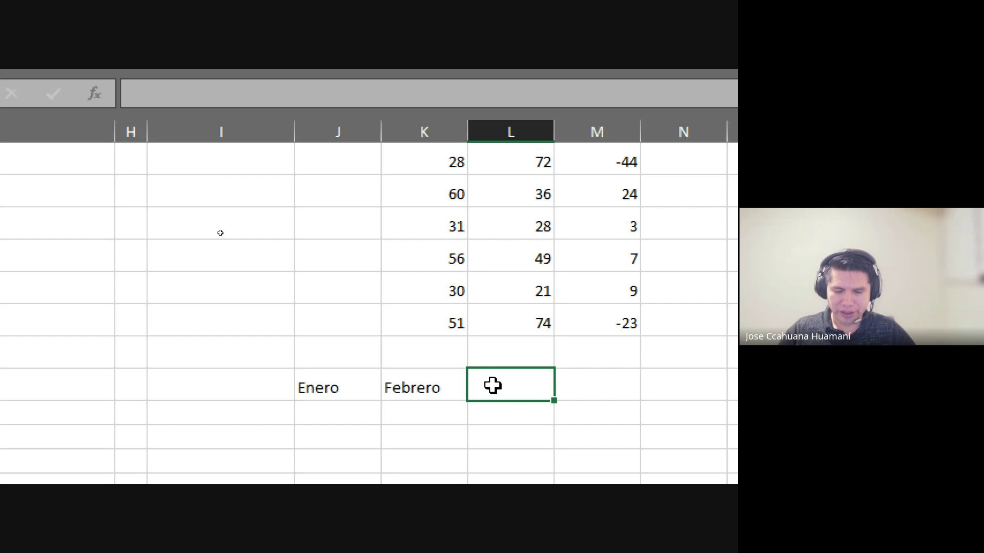
type("Marzo")
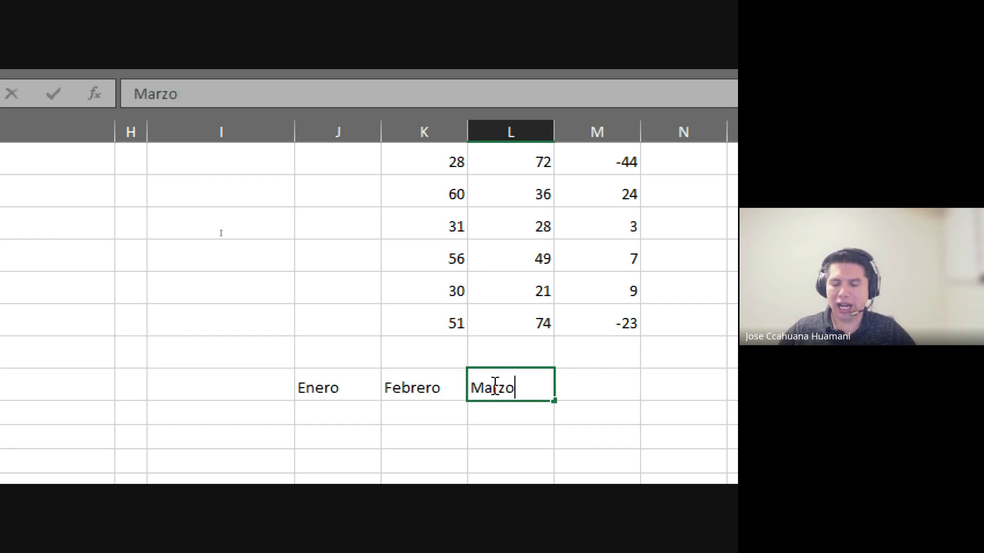
left_click(607, 380)
Select the Febrero and Marzo cells, K20:L20
left_click(643, 393)
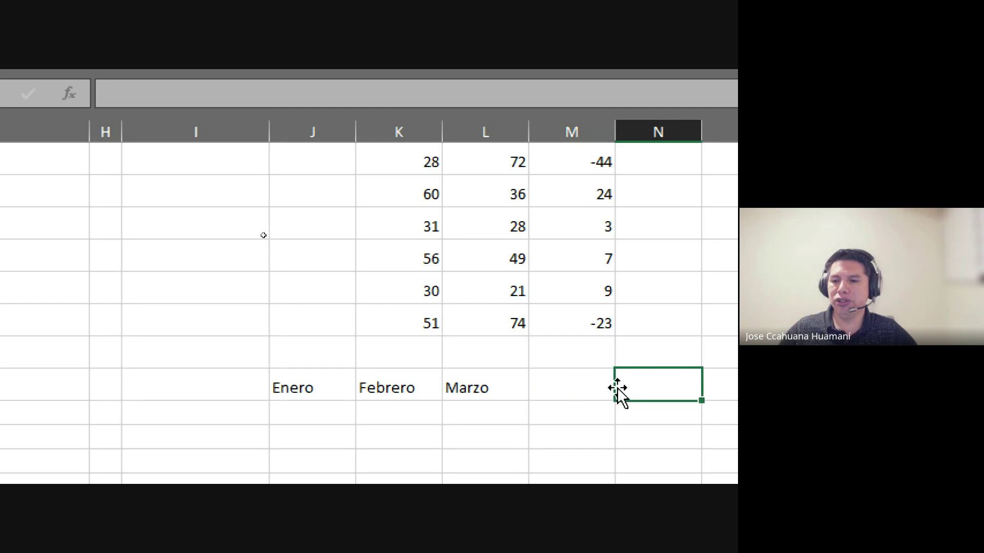
left_click(568, 391)
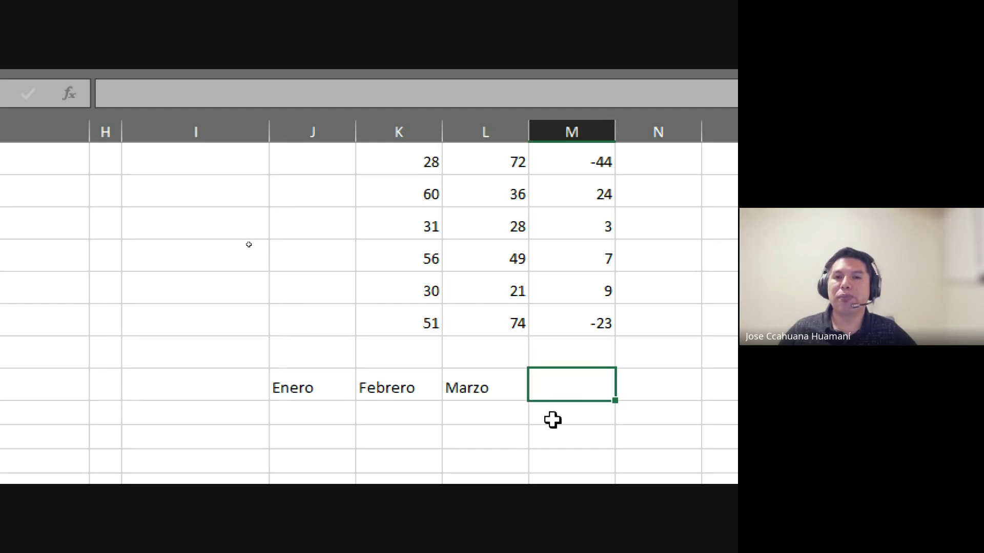
left_click(309, 385)
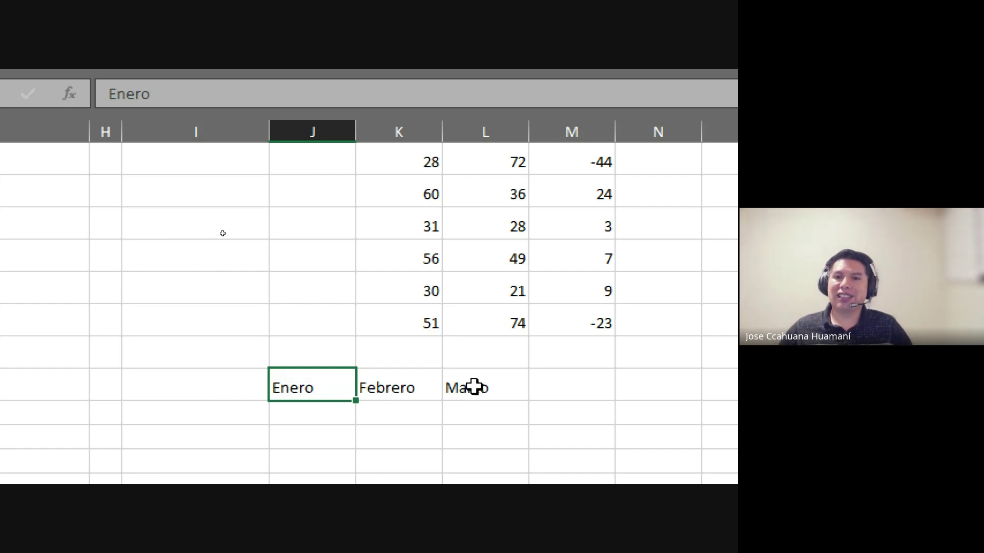
left_click_drag(474, 387, 281, 388)
left_click(373, 431)
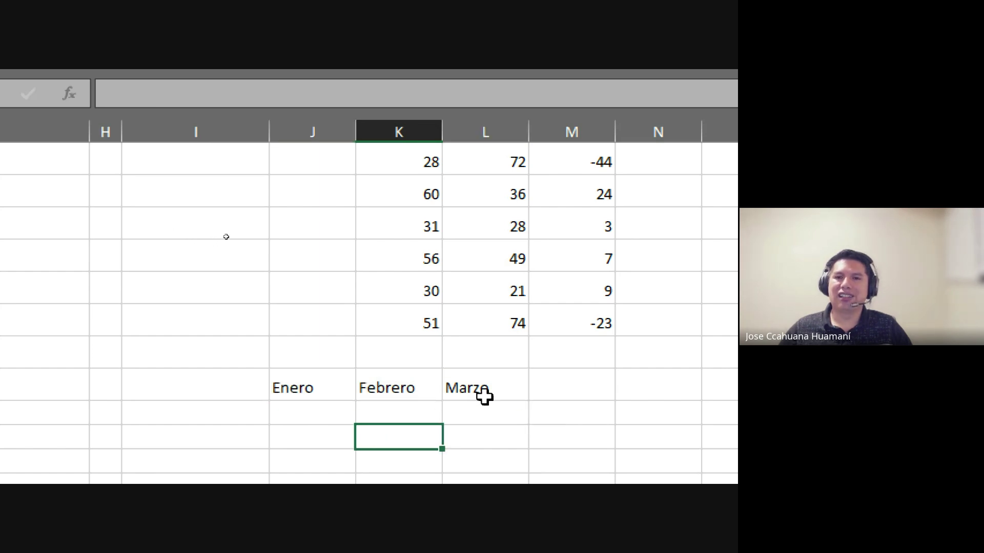
left_click_drag(484, 392, 400, 387)
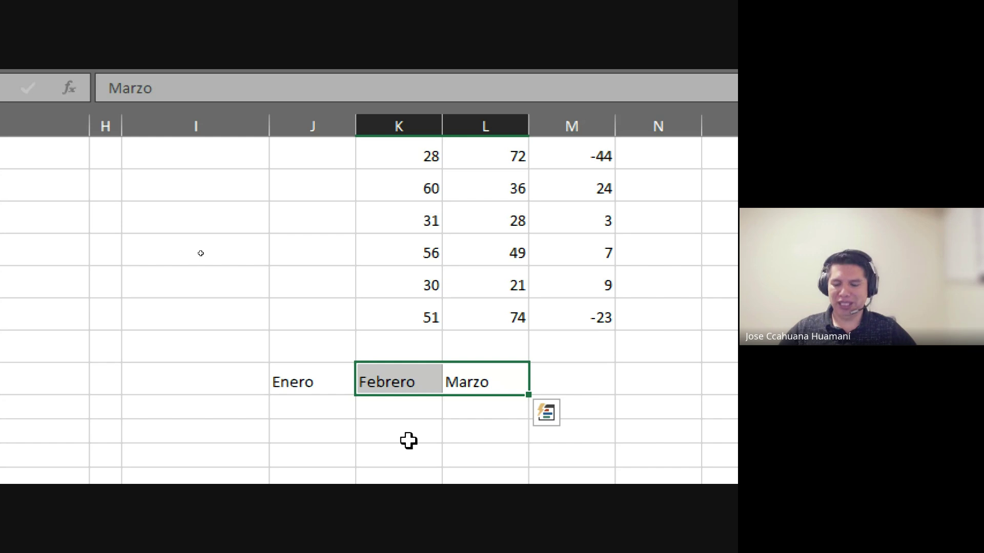
Clear K20:L20, then drag Enero's fill handle right to auto-fill months through Setiembre
key("Delete")
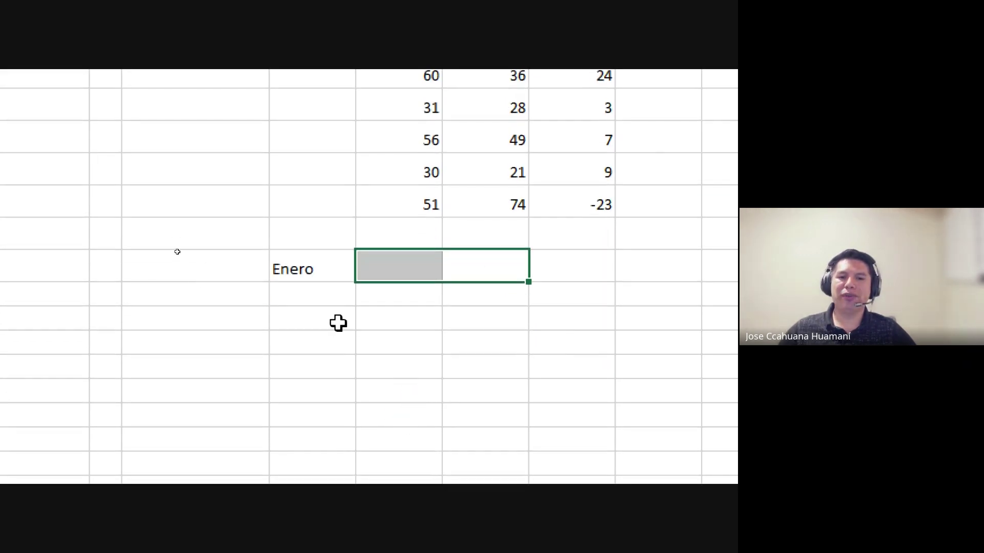
left_click(333, 271)
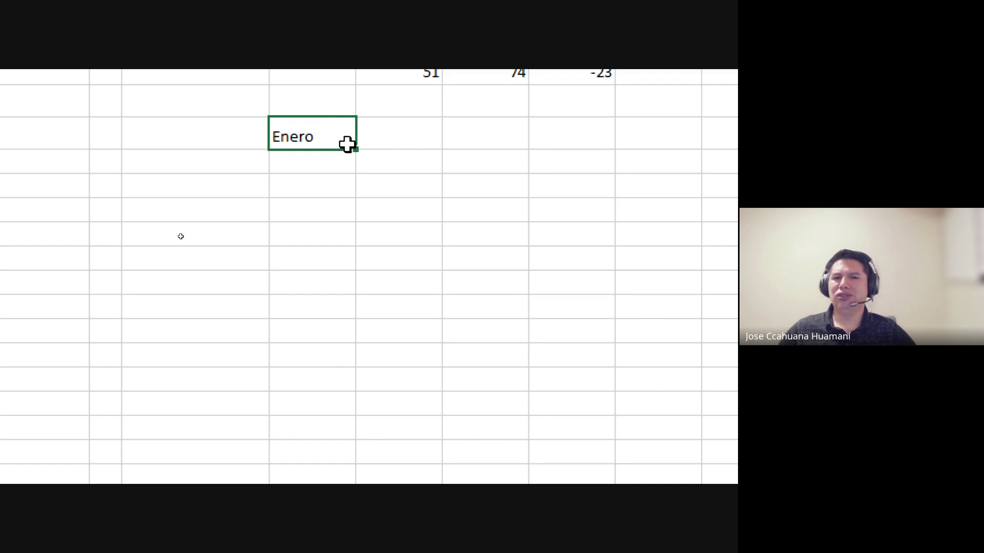
scroll(594, 146, "up", 1)
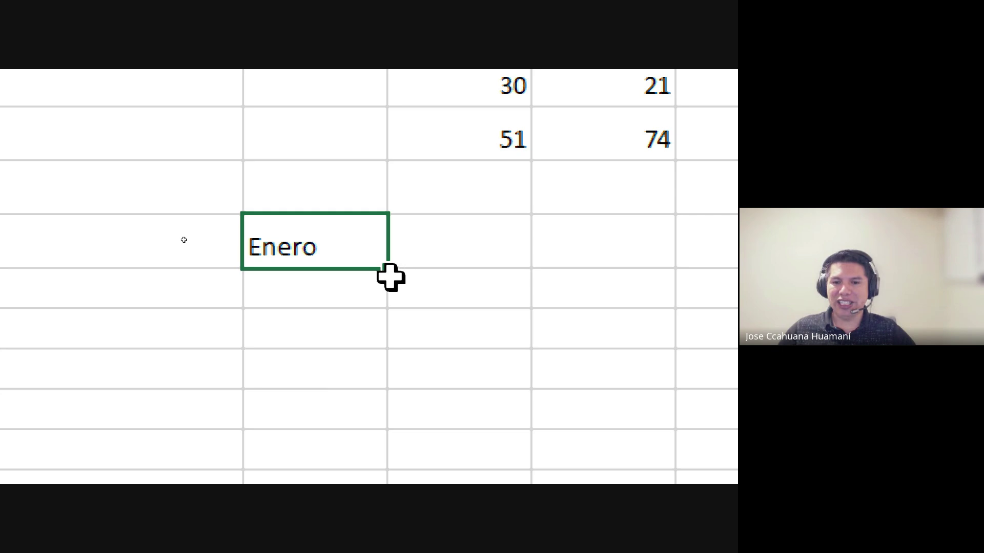
mouse_move(406, 267)
left_mouse_down()
mouse_move(664, 257)
mouse_move(683, 251)
mouse_move(689, 226)
mouse_move(701, 233)
mouse_move(702, 217)
mouse_move(691, 222)
mouse_move(712, 175)
mouse_move(703, 204)
mouse_move(654, 233)
mouse_move(712, 259)
left_mouse_up()
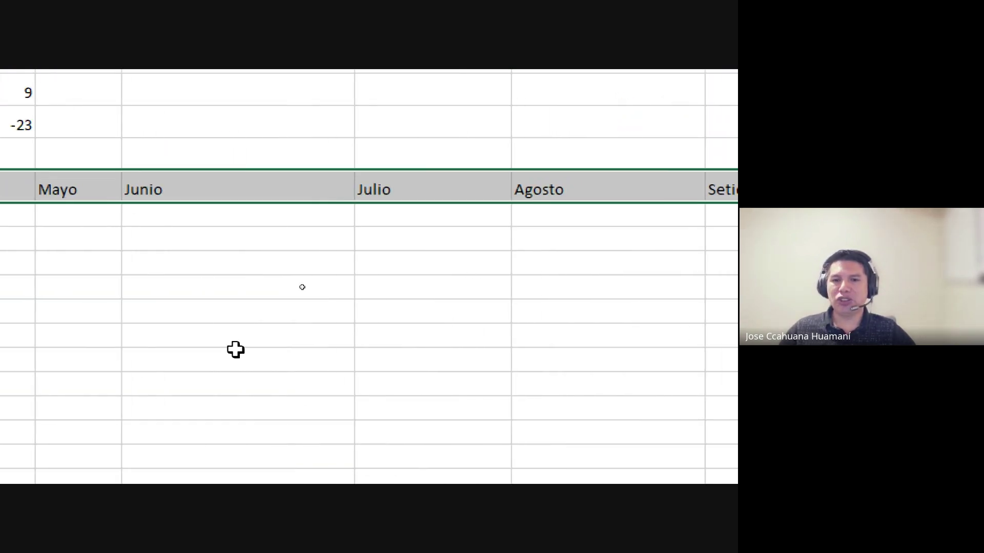
Drag Enero's fill handle down to fill Febrero through Diciembre beneath it
left_click(342, 219)
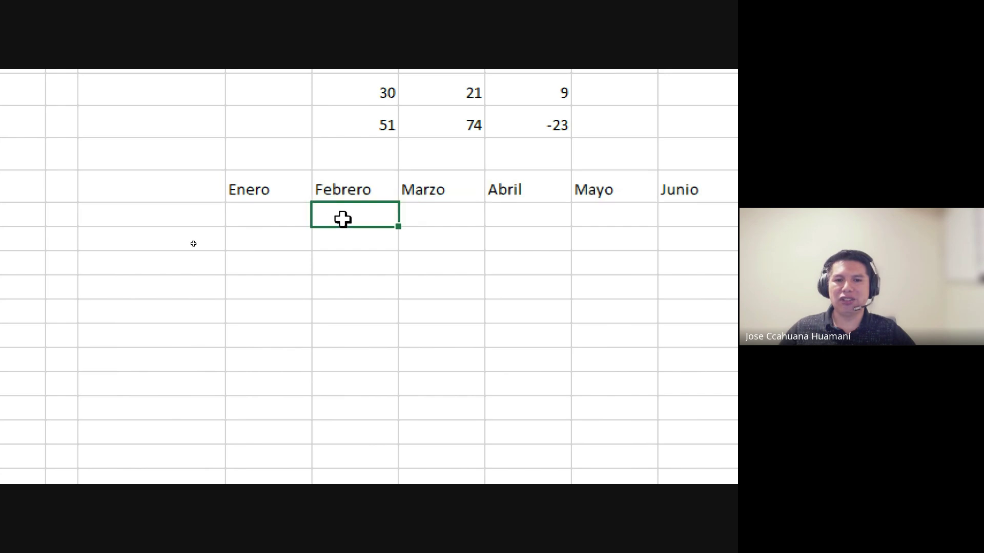
left_click(261, 194)
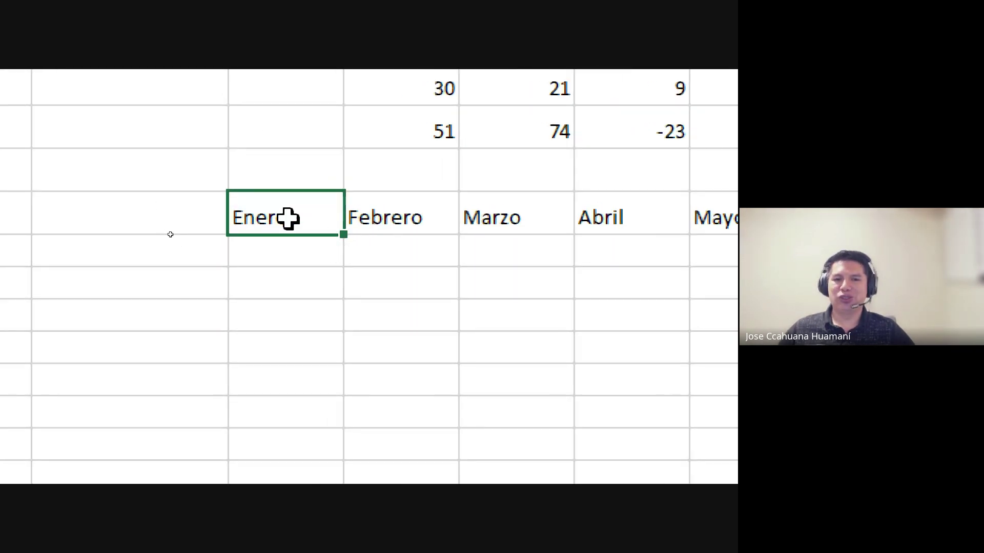
left_click_drag(342, 234, 340, 456)
Select the filled month column from Enero to Diciembre, then reselect Enero
scroll(309, 92, "up", 2)
left_click(305, 254)
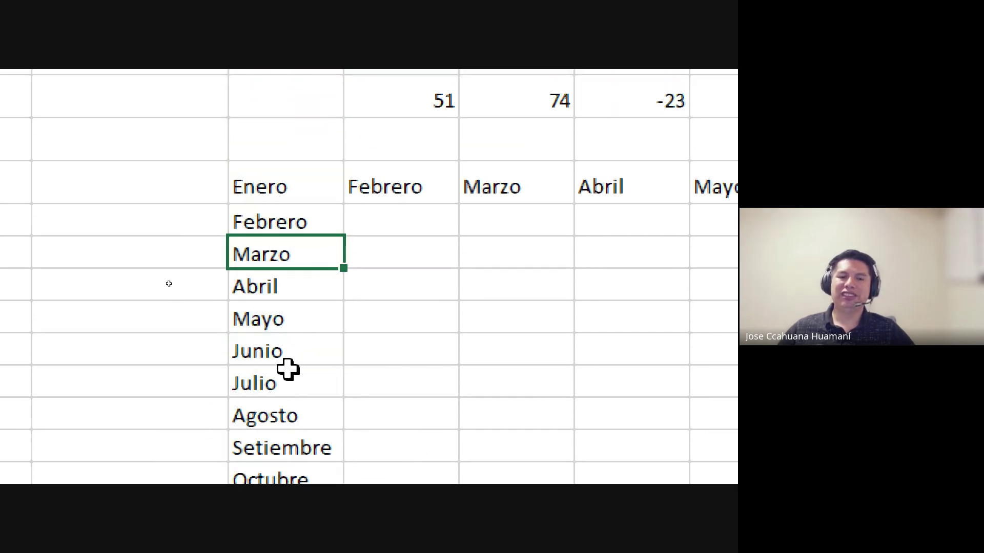
scroll(282, 451, "down", 2)
scroll(285, 385, "up", 1)
scroll(290, 319, "up", 1)
scroll(291, 319, "up", 2)
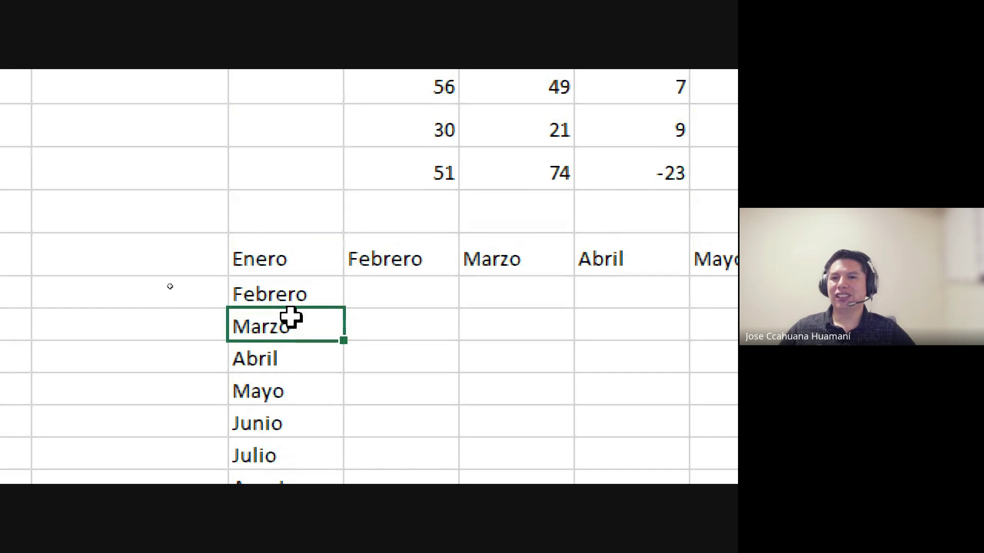
scroll(272, 325, "down", 3)
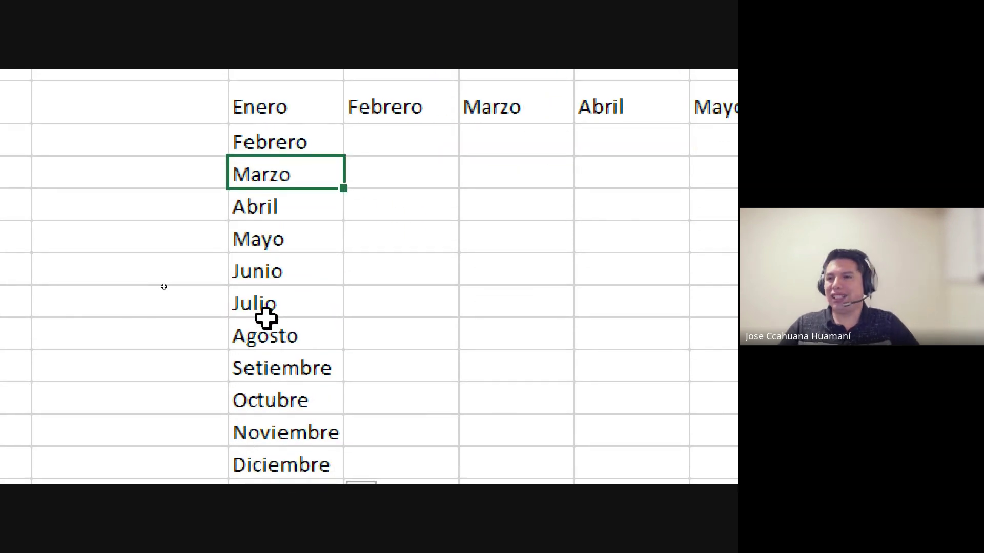
scroll(273, 88, "up", 2)
left_click_drag(300, 194, 317, 423)
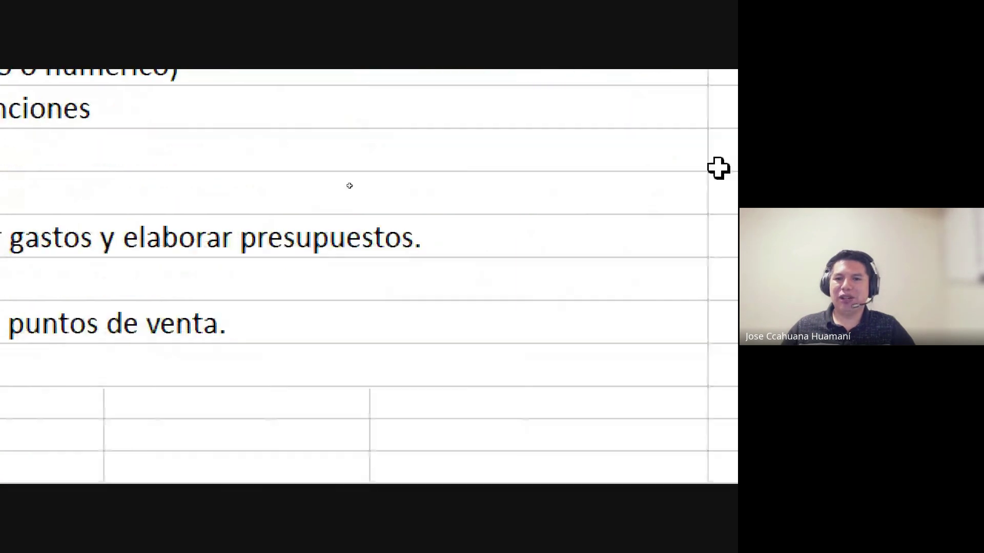
scroll(718, 167, "down", 10)
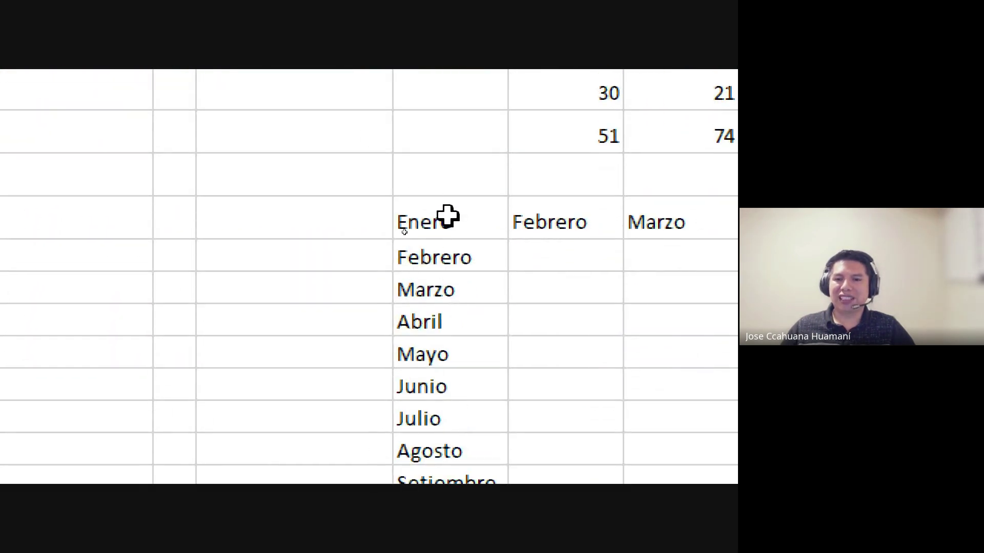
left_click(449, 218)
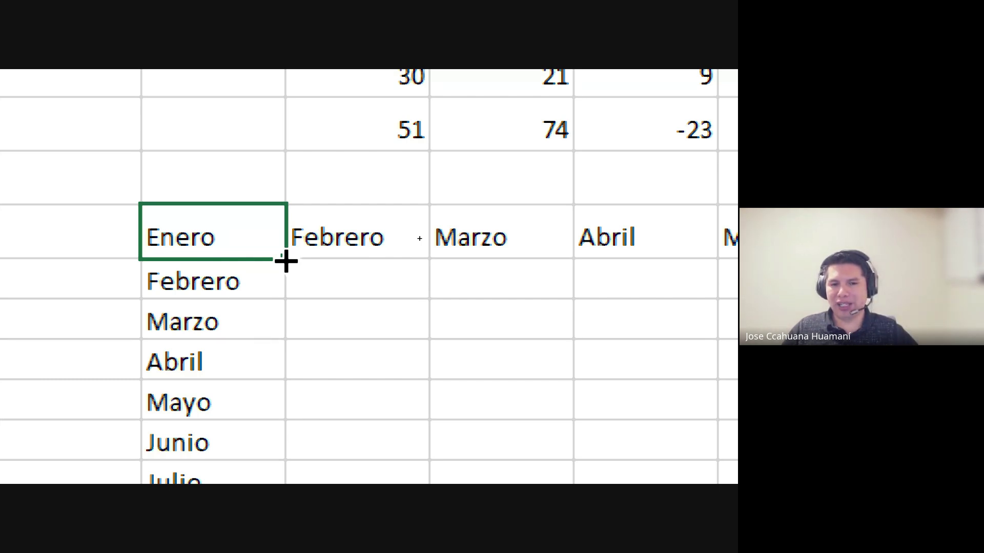
Extend the month column past Diciembre so the series restarts at Enero
mouse_move(285, 263)
left_mouse_down()
mouse_move(288, 450)
mouse_move(306, 450)
mouse_move(235, 383)
mouse_move(247, 445)
mouse_move(252, 457)
mouse_move(255, 423)
mouse_move(255, 457)
mouse_move(266, 459)
left_mouse_up()
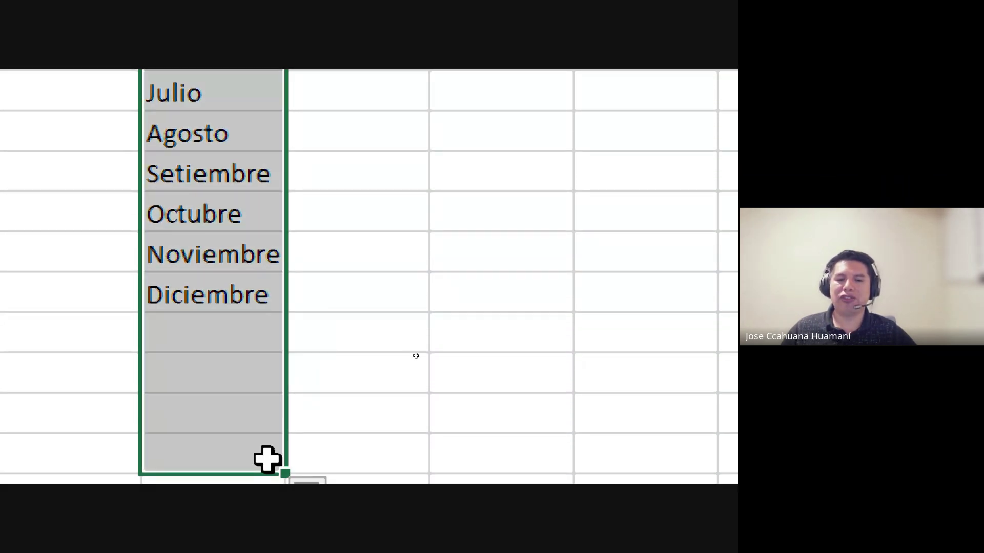
scroll(264, 461, "down", 1)
scroll(259, 213, "up", 5)
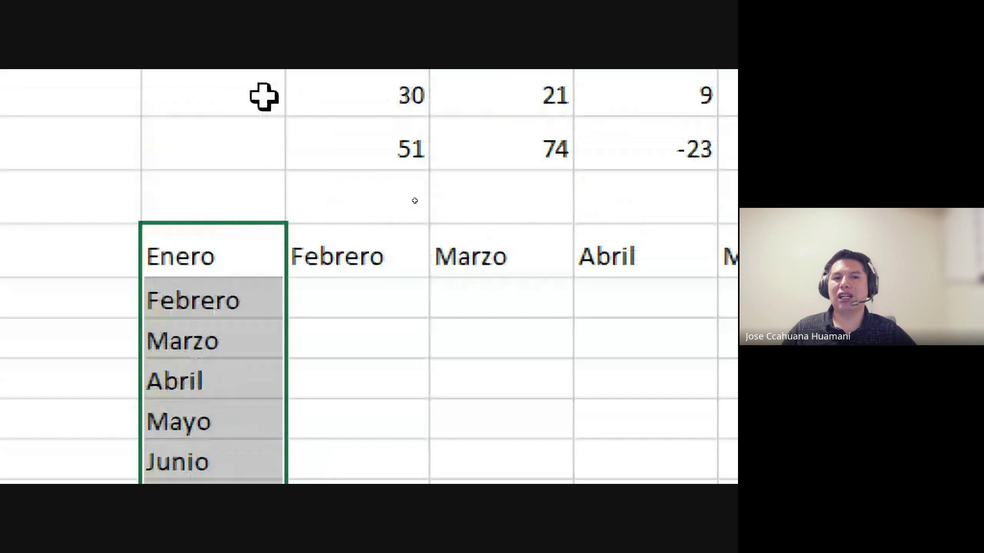
left_click(232, 288)
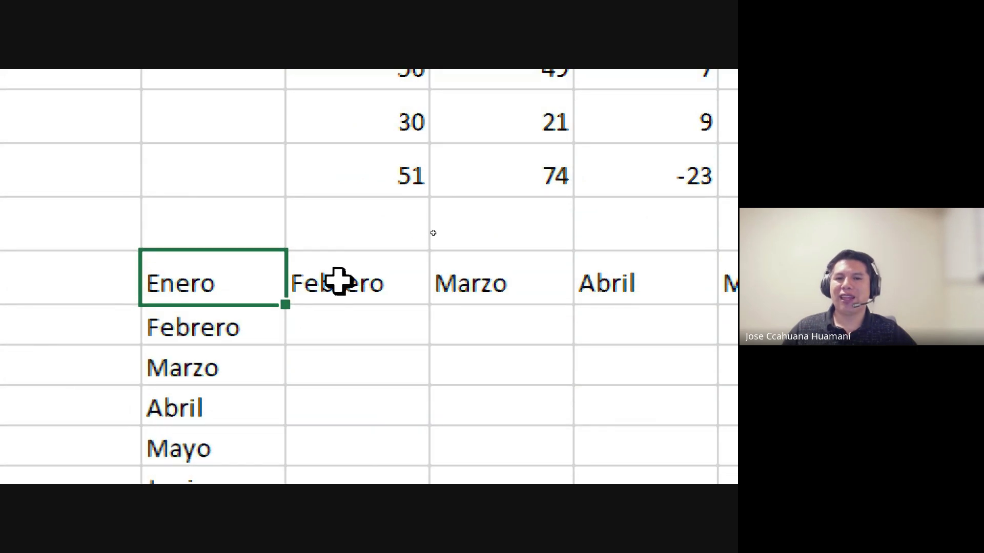
scroll(515, 281, "down", 1)
scroll(515, 280, "down", 1)
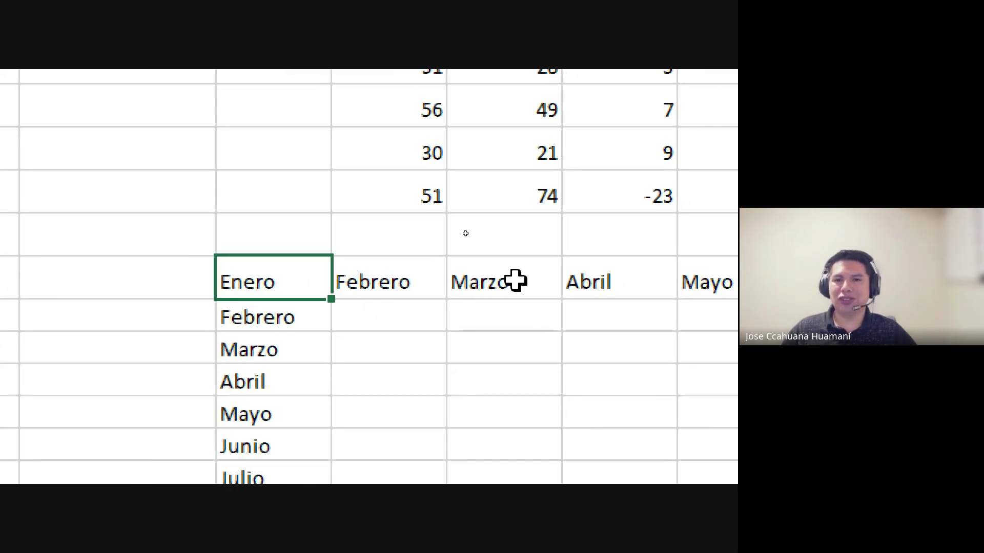
scroll(515, 281, "down", 1)
scroll(514, 280, "down", 1)
scroll(514, 279, "down", 1)
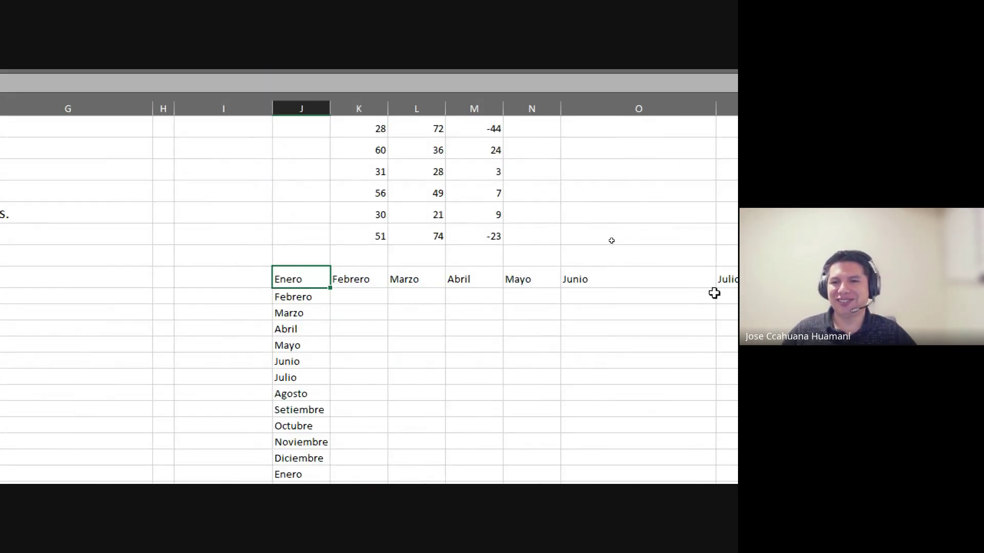
scroll(164, 229, "up", 3)
scroll(187, 205, "up", 1)
scroll(48, 263, "left", 1)
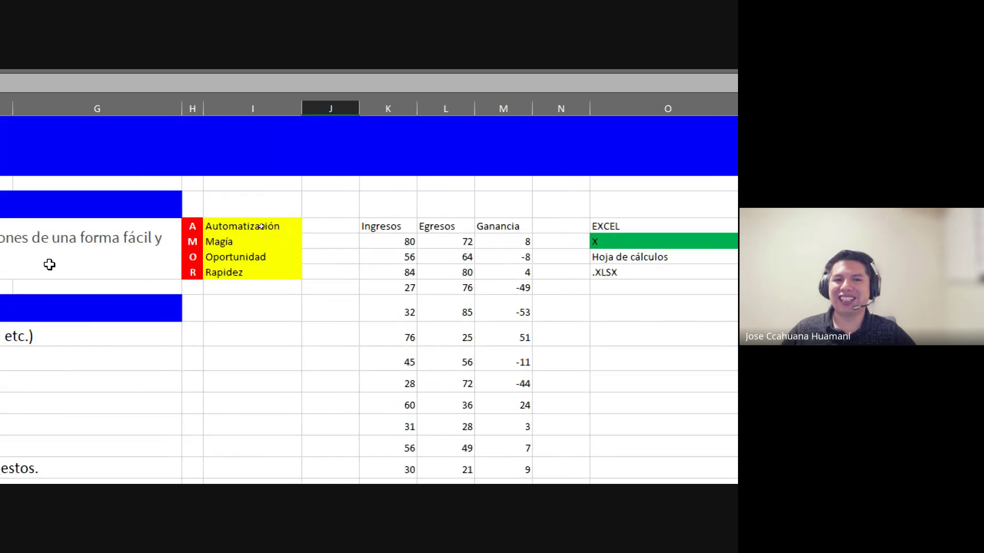
scroll(232, 250, "left", 2)
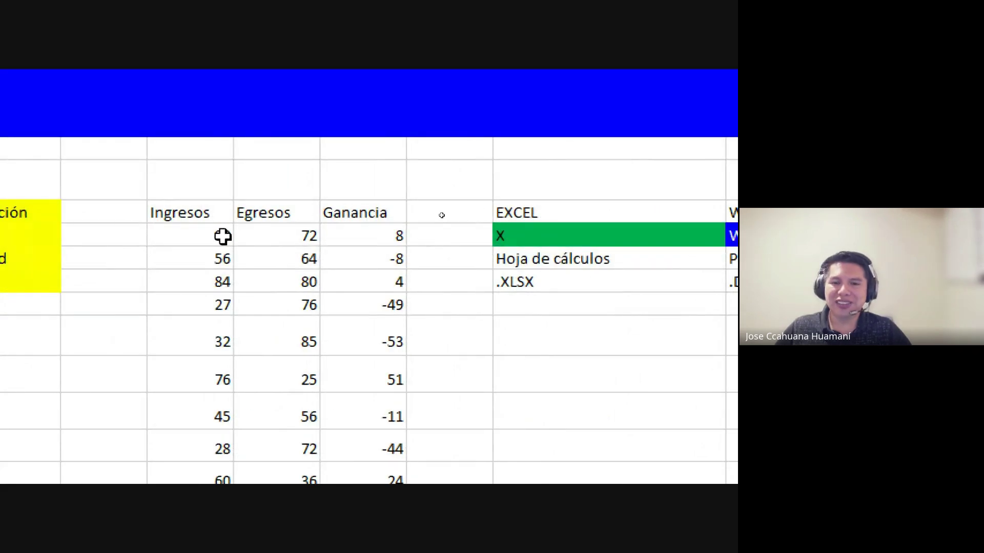
left_click(210, 236)
left_click(295, 242)
left_click(375, 233)
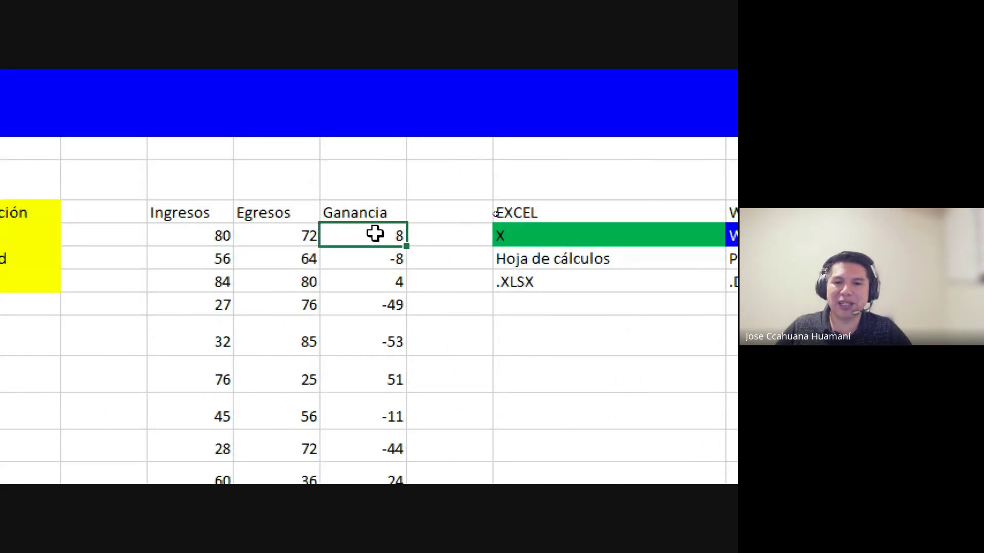
left_click(366, 259)
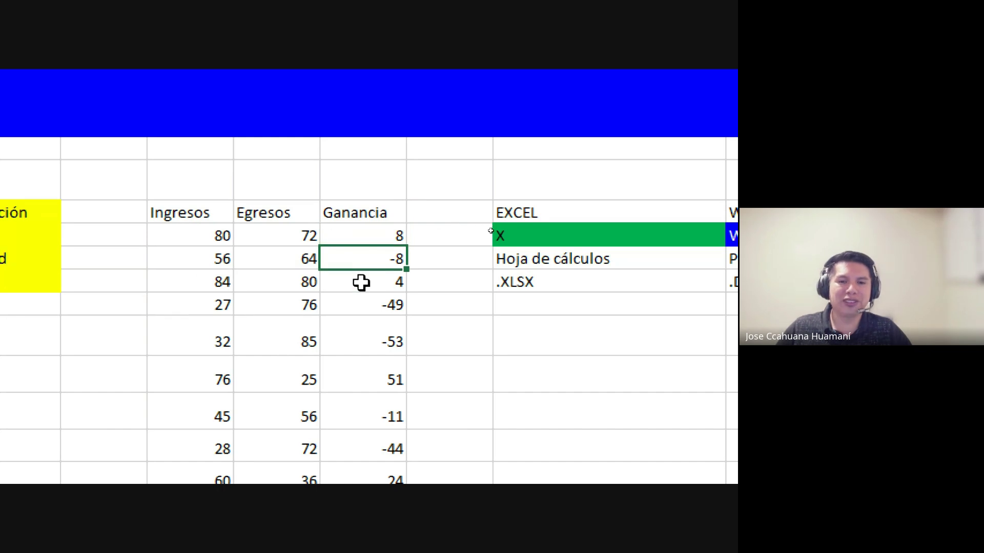
left_click(360, 282)
left_click(362, 303)
left_click(350, 387)
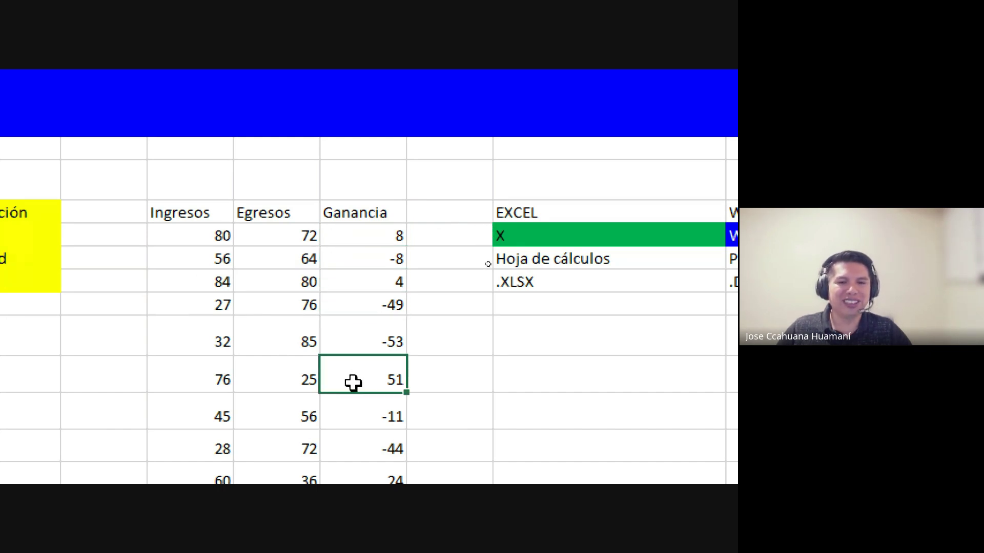
scroll(370, 450, "down", 1)
scroll(370, 450, "down", 1)
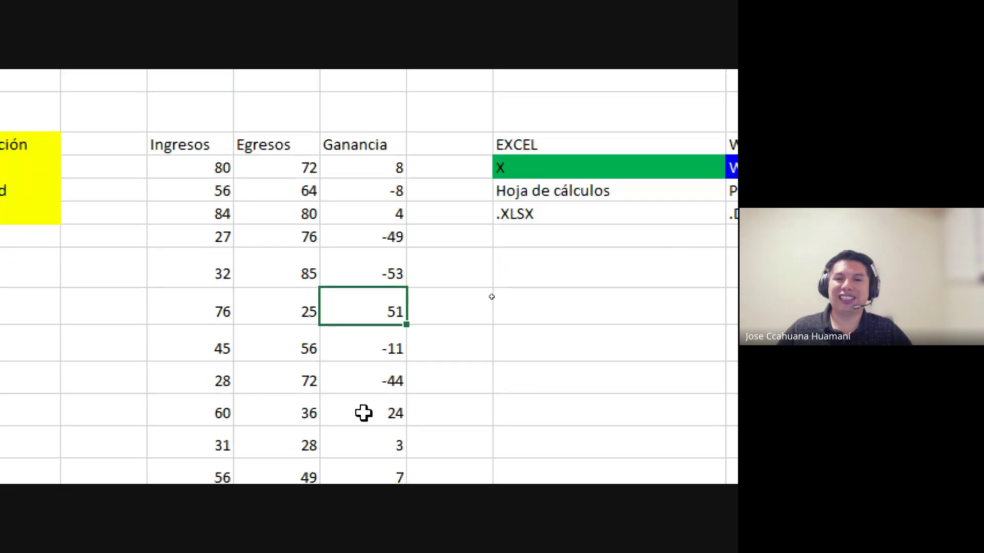
scroll(75, 307, "left", 3)
scroll(252, 468, "down", 3)
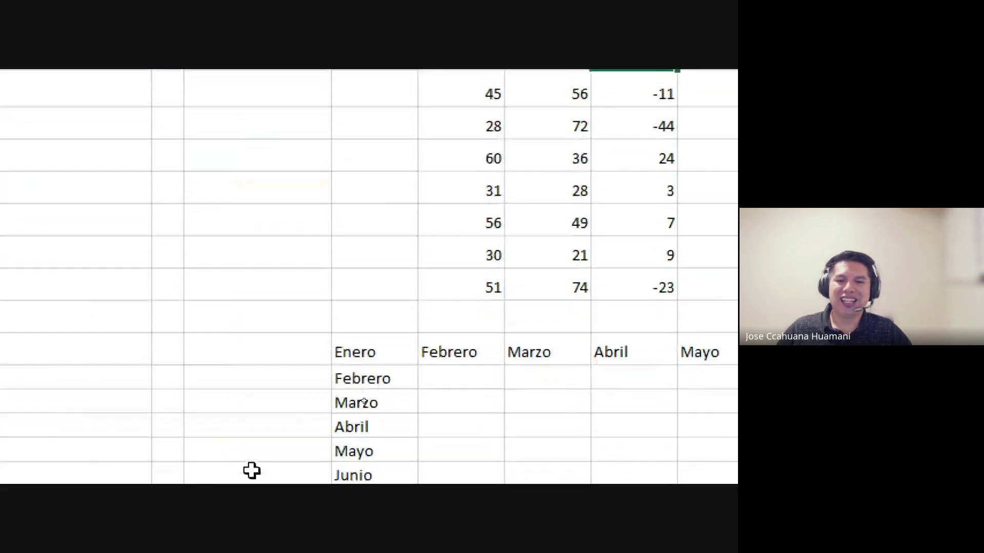
left_click(398, 328)
scroll(430, 444, "down", 2)
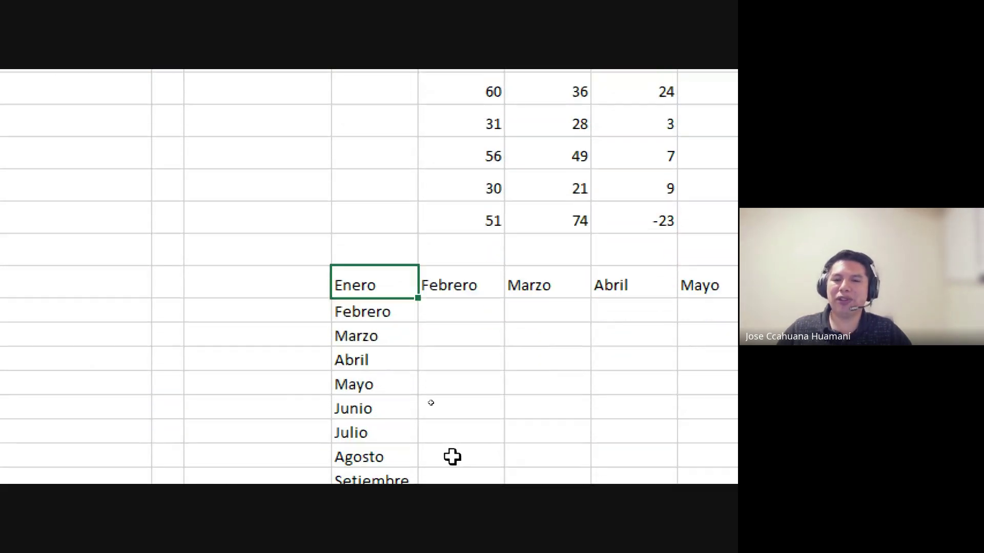
scroll(450, 457, "down", 2)
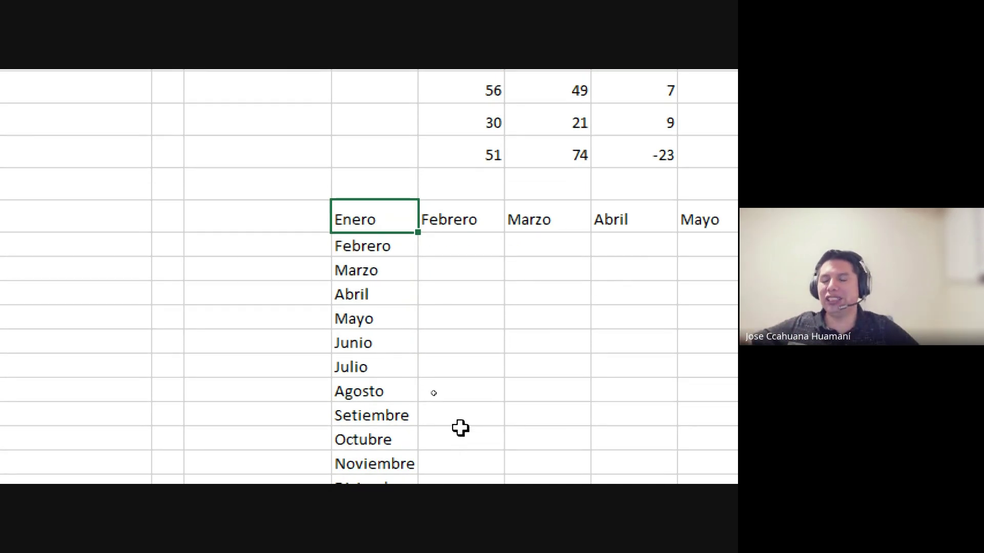
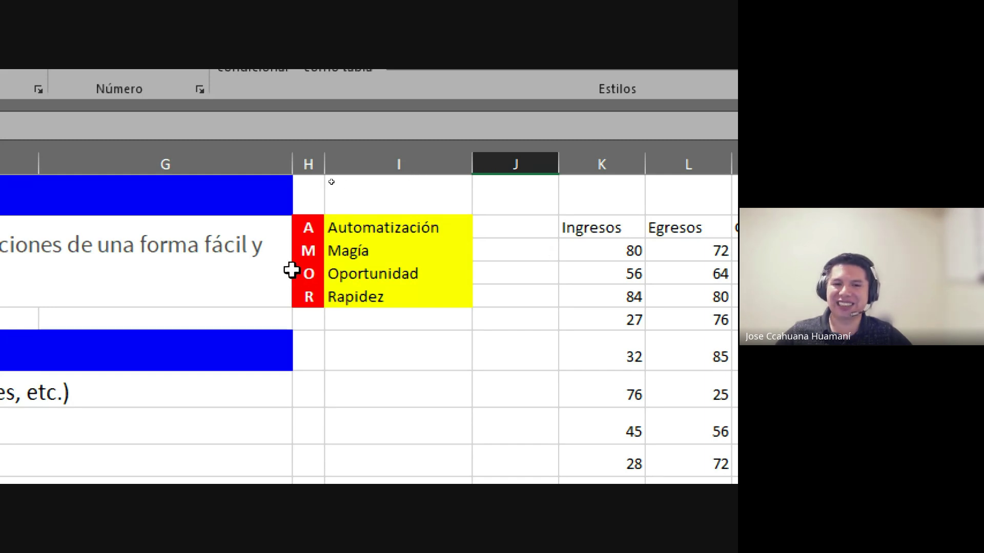
Select the M letter, Magía and Oportunidad in the AMOR list, then empty cells below
left_click(307, 252)
left_click(362, 254)
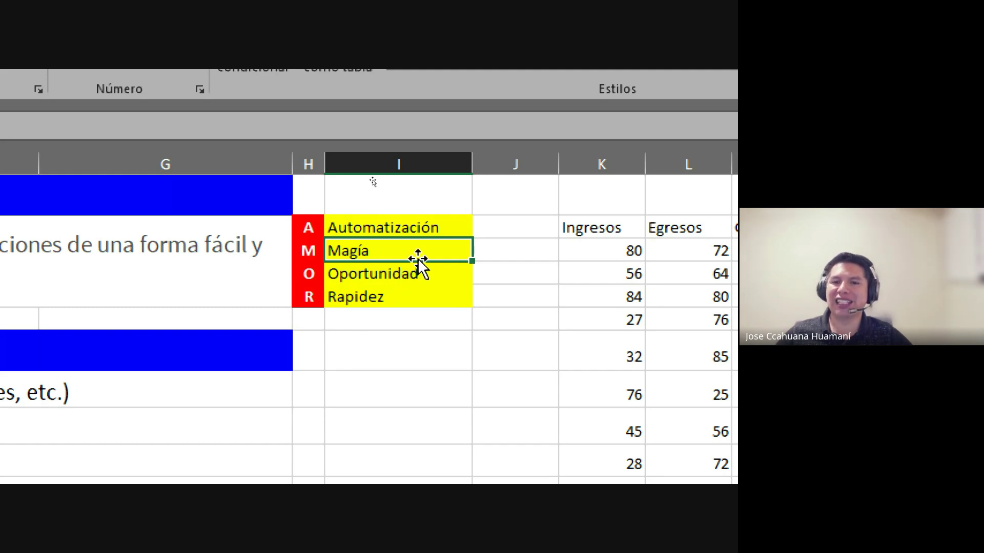
left_click(419, 275)
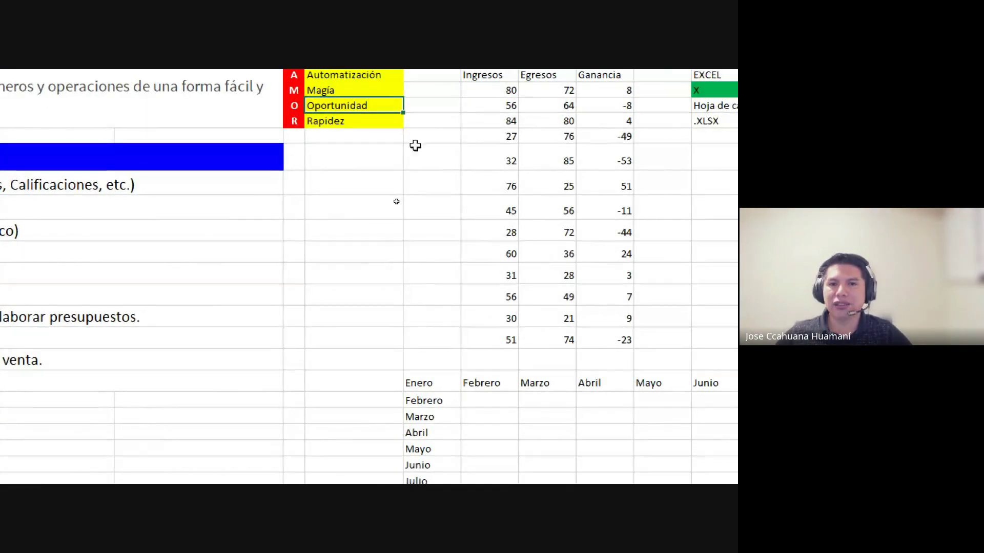
left_click(375, 306)
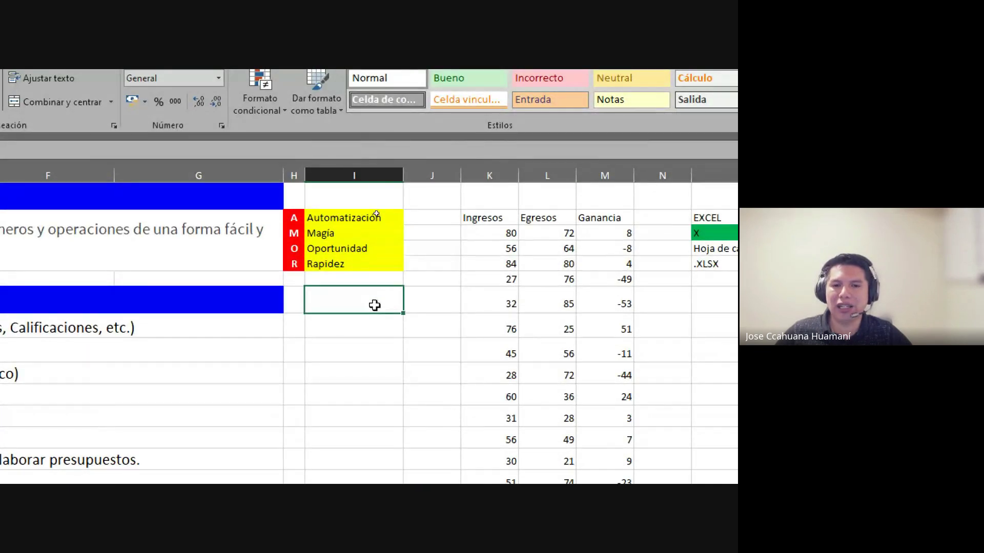
left_click(362, 350)
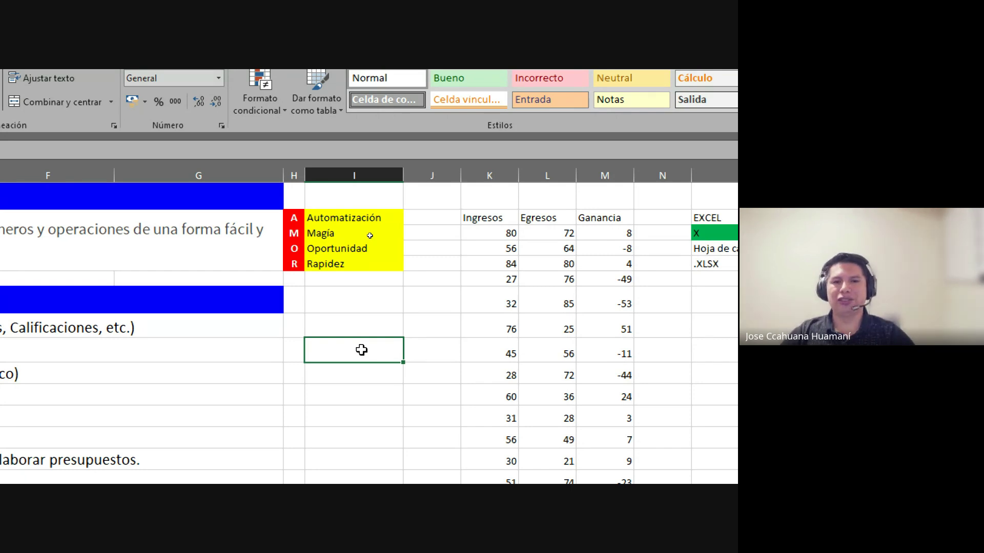
Scroll right and select the Ingresos 56, Egresos 64 and Ganancia -8 values
scroll(362, 350, "right", 3)
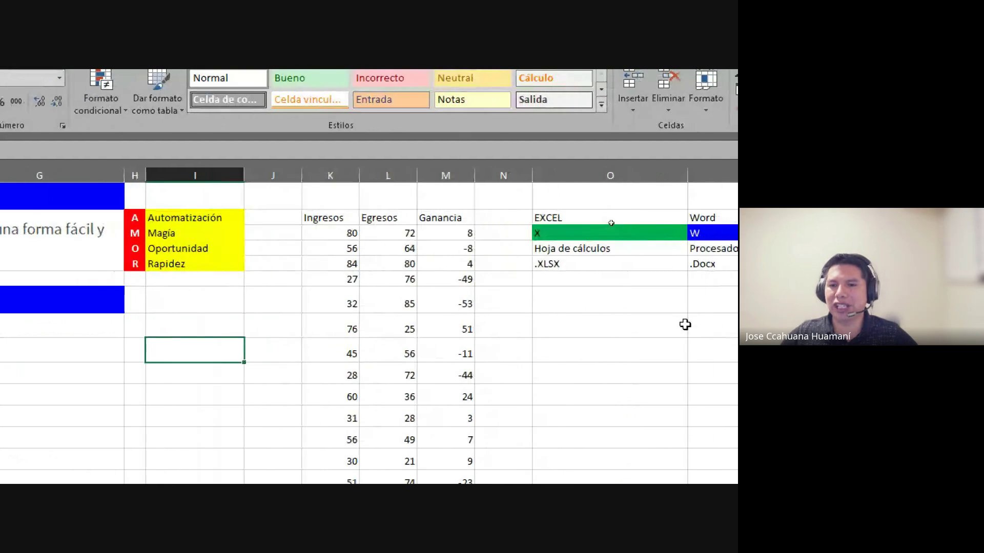
left_click(328, 249)
left_click(401, 252)
left_click(448, 251)
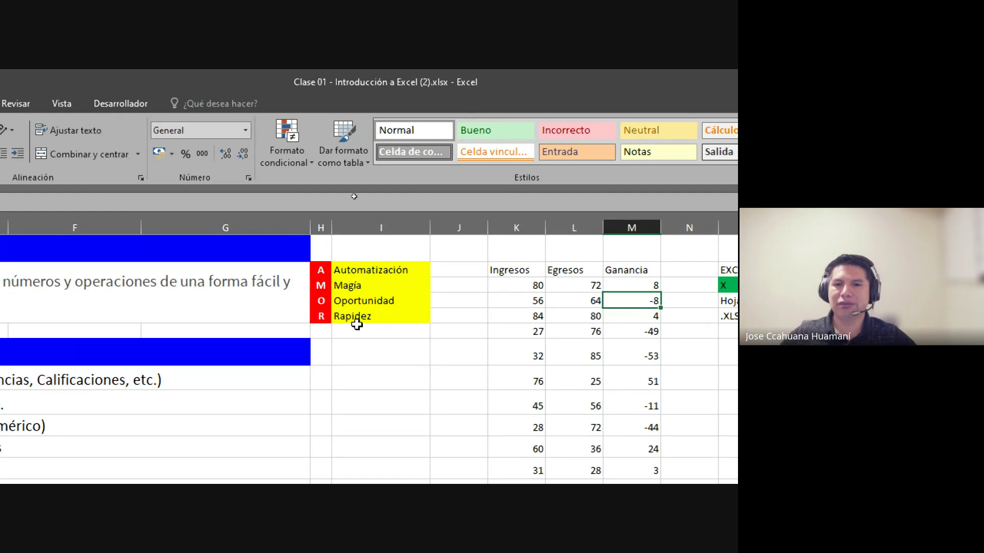
Point out Oportunidad and Rapidez in the list, then switch to the 1. Abrir y guardar sheet
left_click(348, 301)
left_click(343, 317)
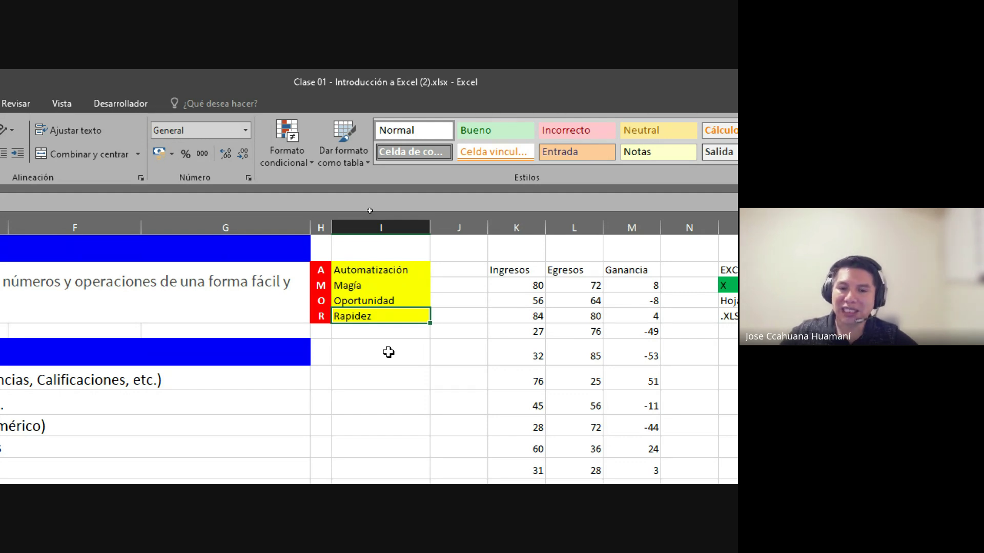
left_click(388, 352)
left_click(373, 318)
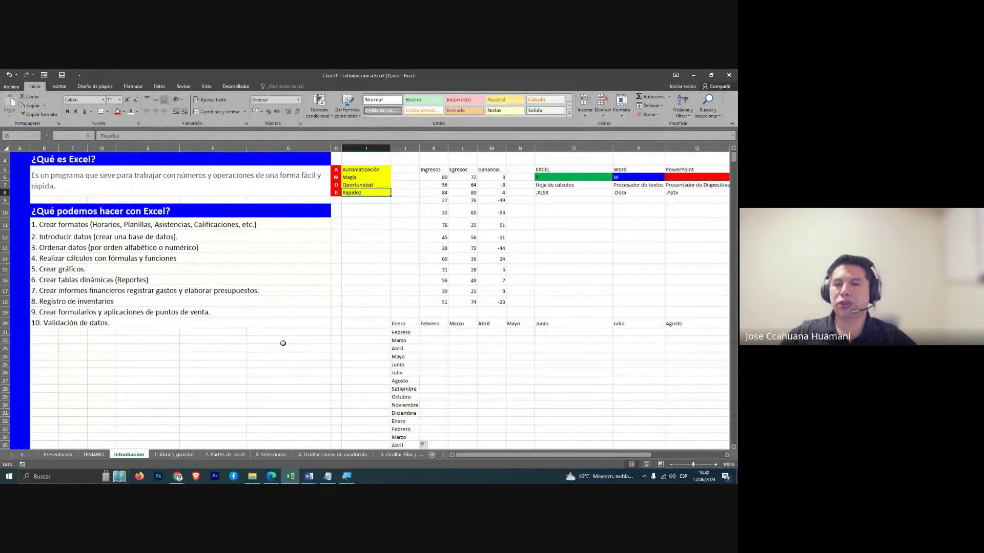
left_click(169, 456)
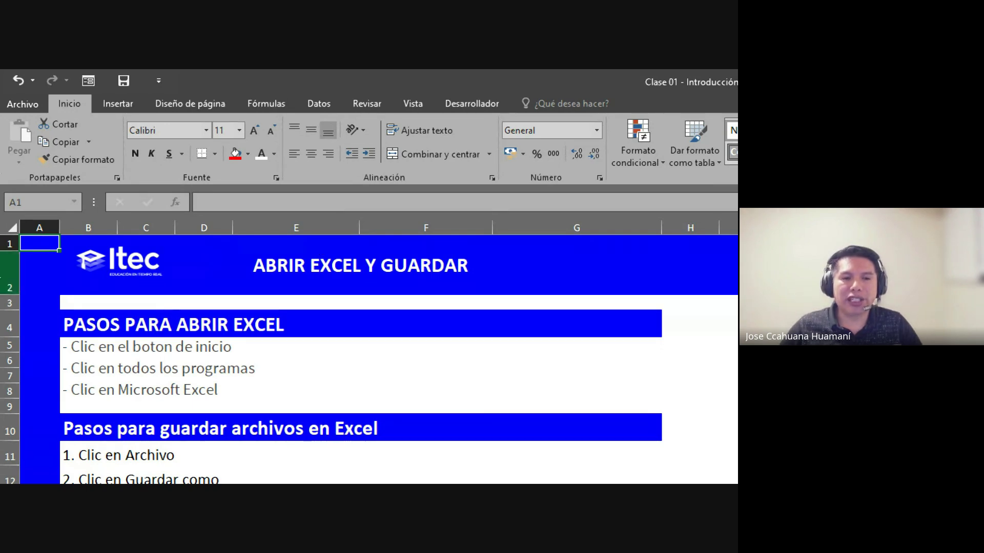
left_click(321, 281)
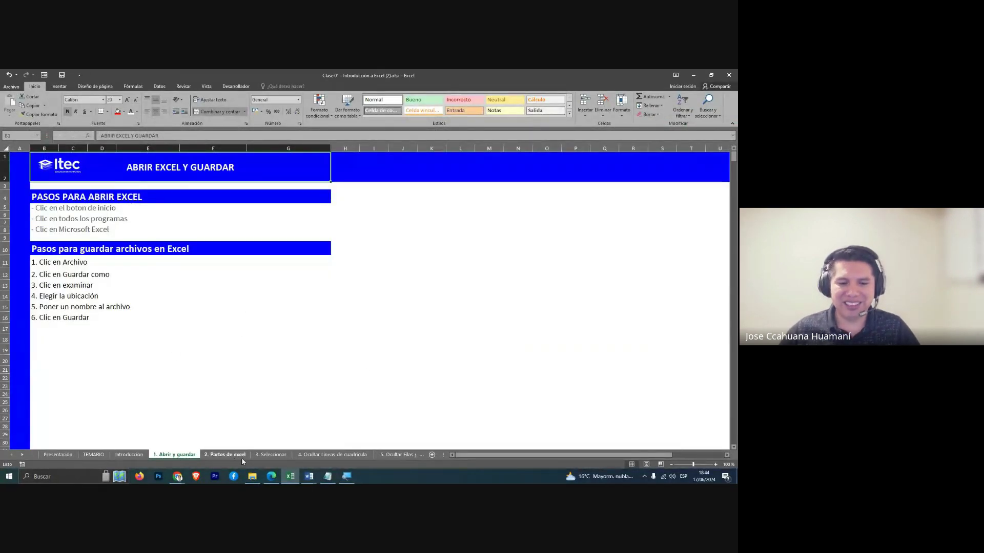
mouse_move(177, 477)
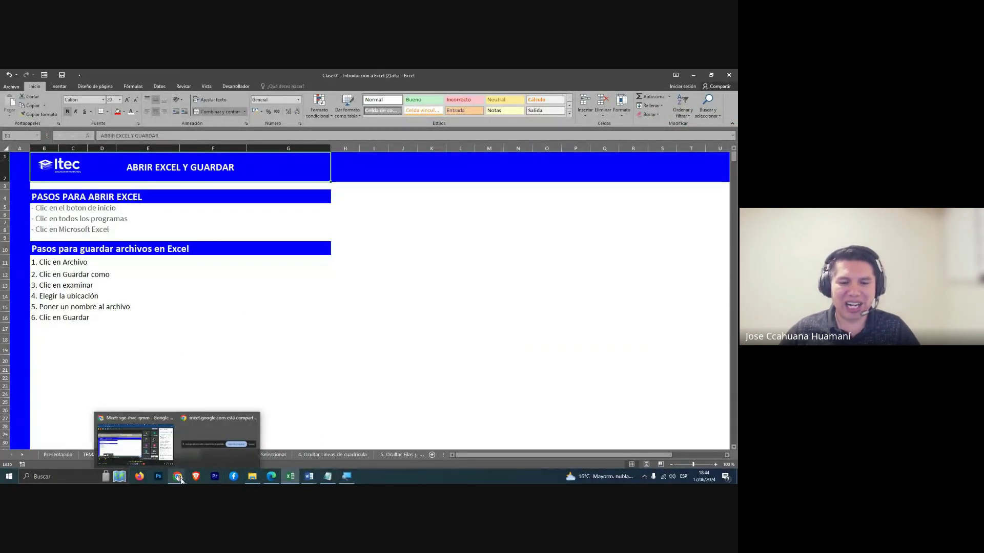
left_click(134, 438)
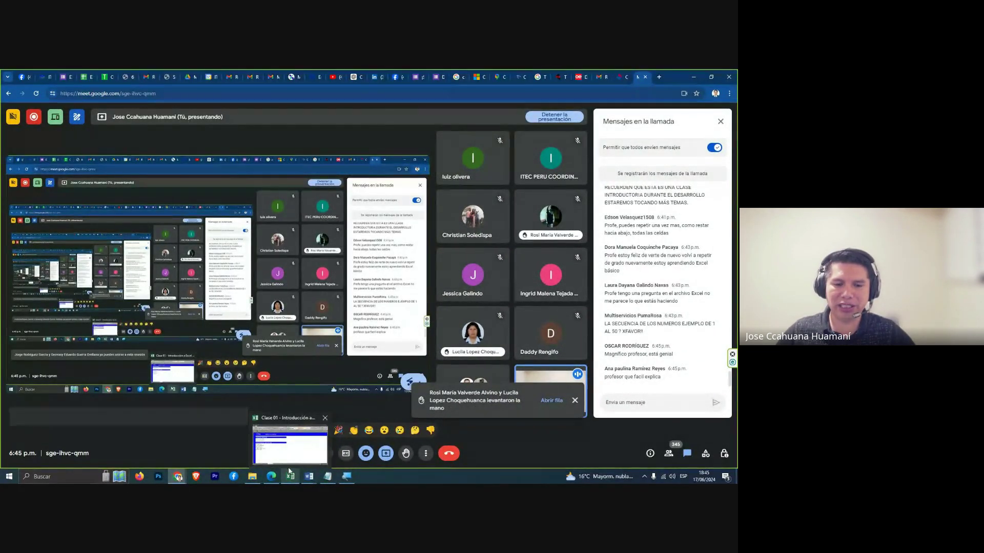
left_click(290, 476)
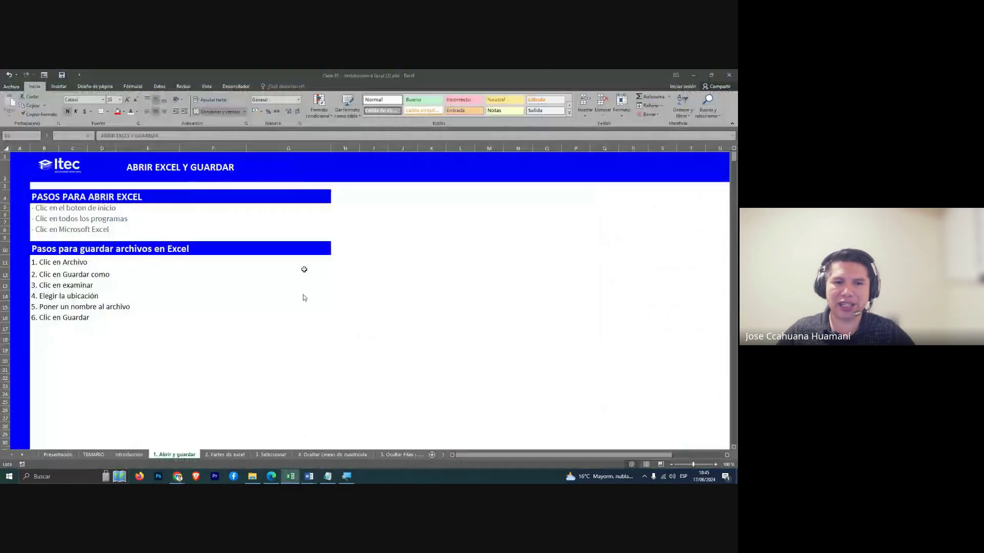
Select the cell listing the steps for opening Excel on the 1. Abrir y guardar sheet
left_click(36, 220)
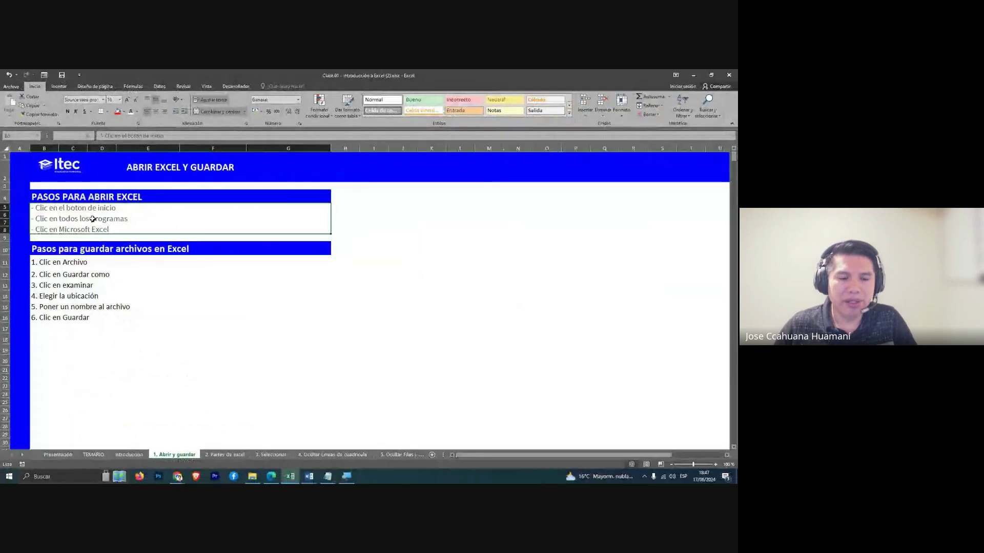
On the Introduccion sheet, delete all existing values in the Ganancia column
left_click(127, 457)
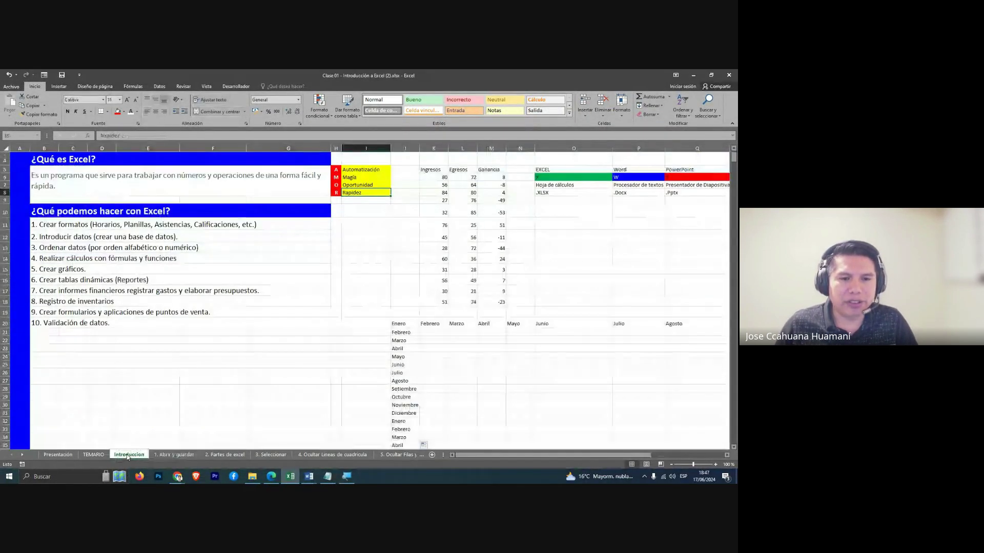
scroll(516, 176, "up", 1)
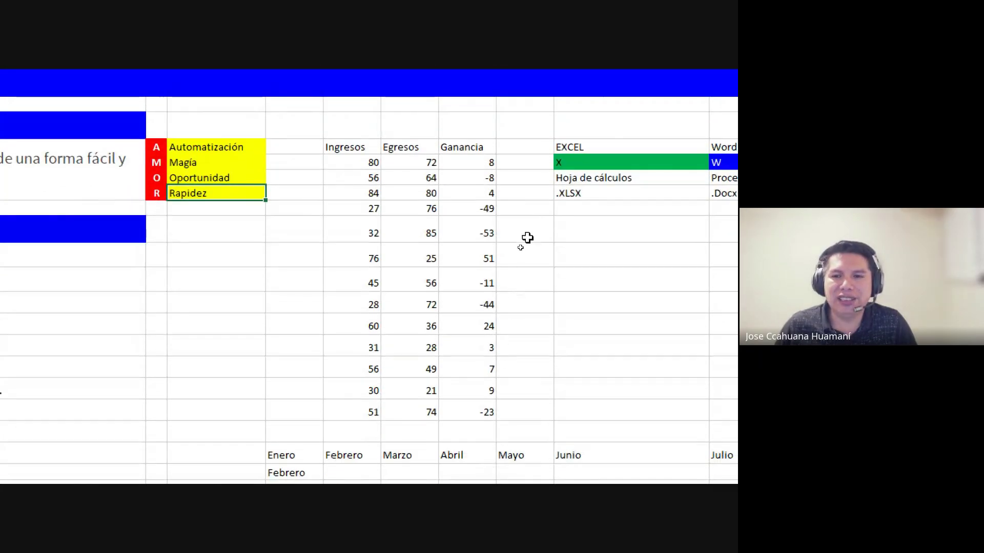
left_click_drag(459, 163, 472, 408)
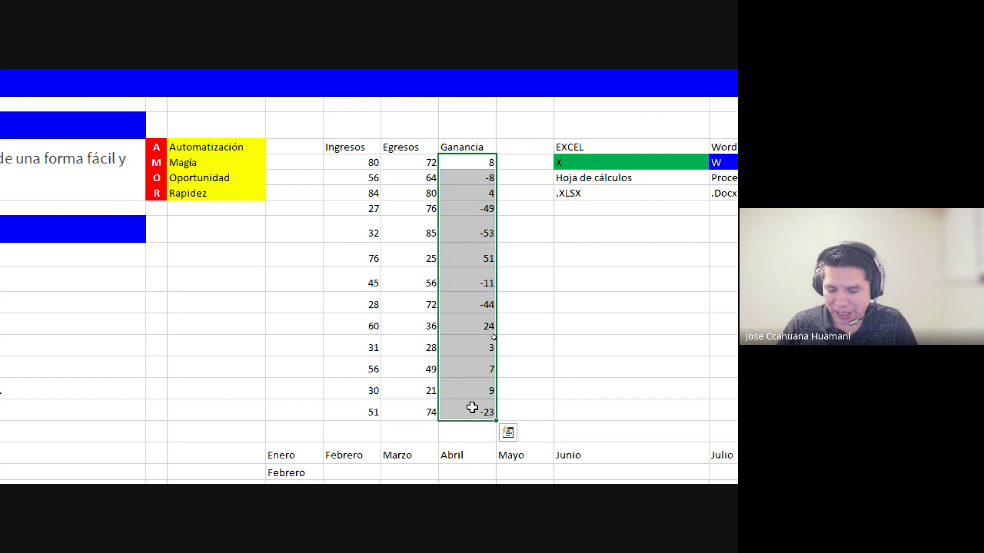
key("Delete")
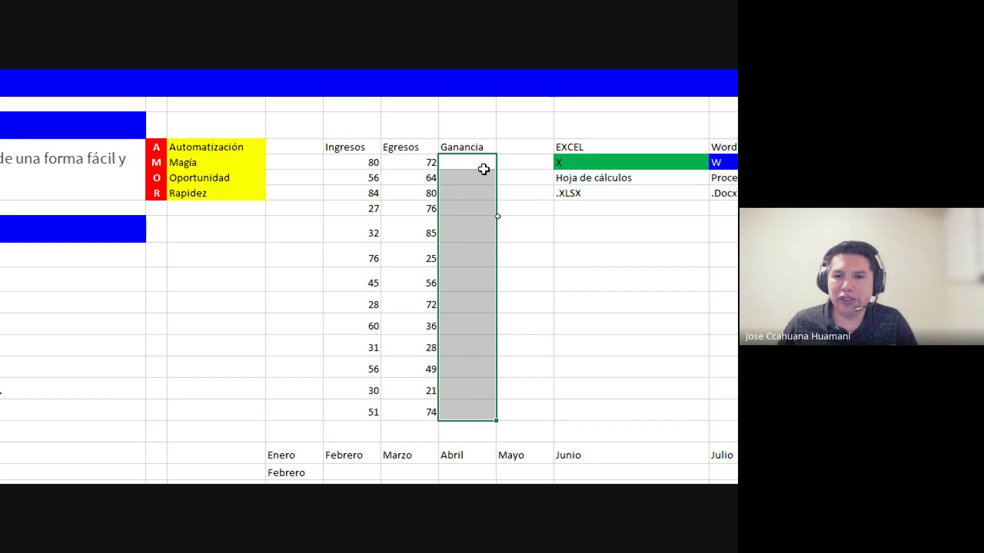
Try out =K6-L6 and a typed 80-72 in the first Ganancia cell, then clear it back to =
left_click(476, 164)
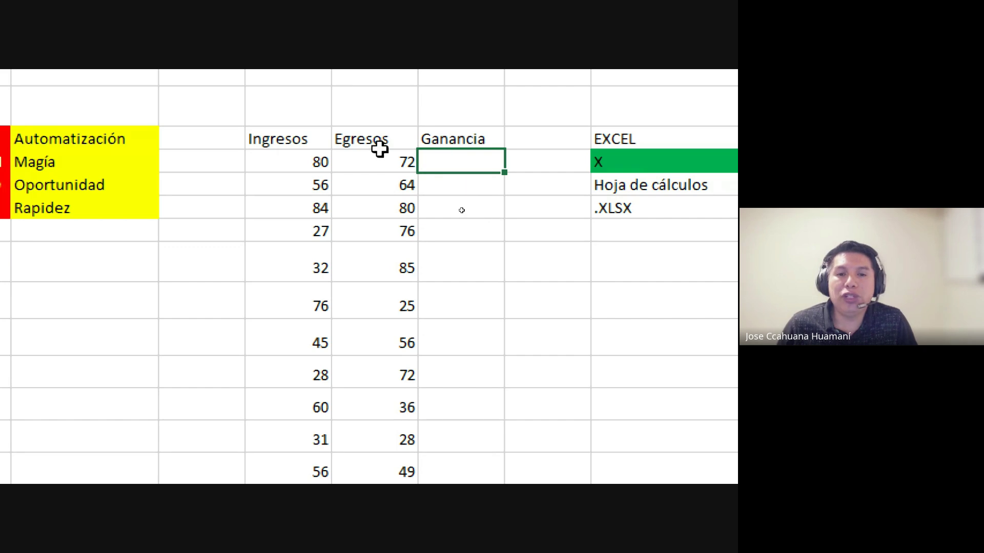
left_click(311, 159)
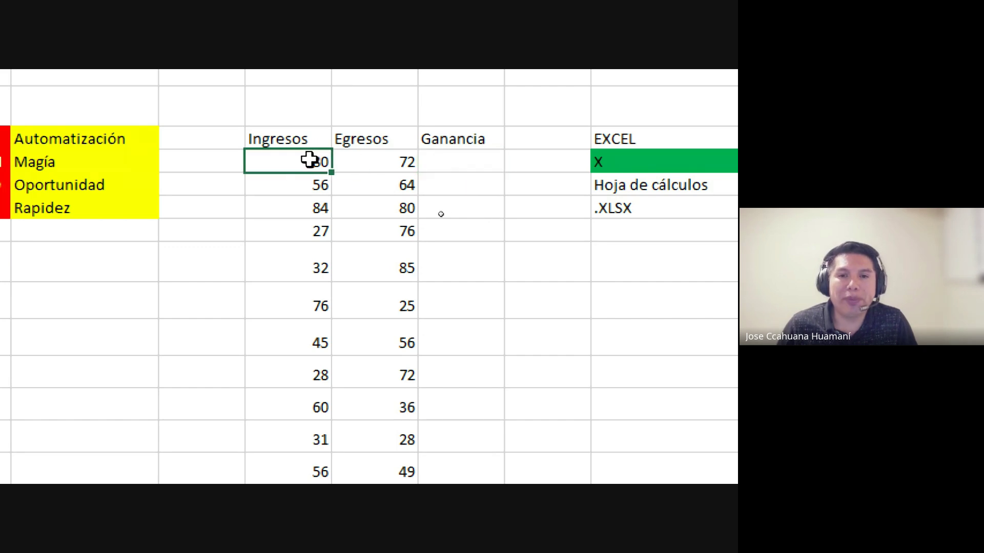
left_click(392, 168)
left_click(438, 170)
type("=")
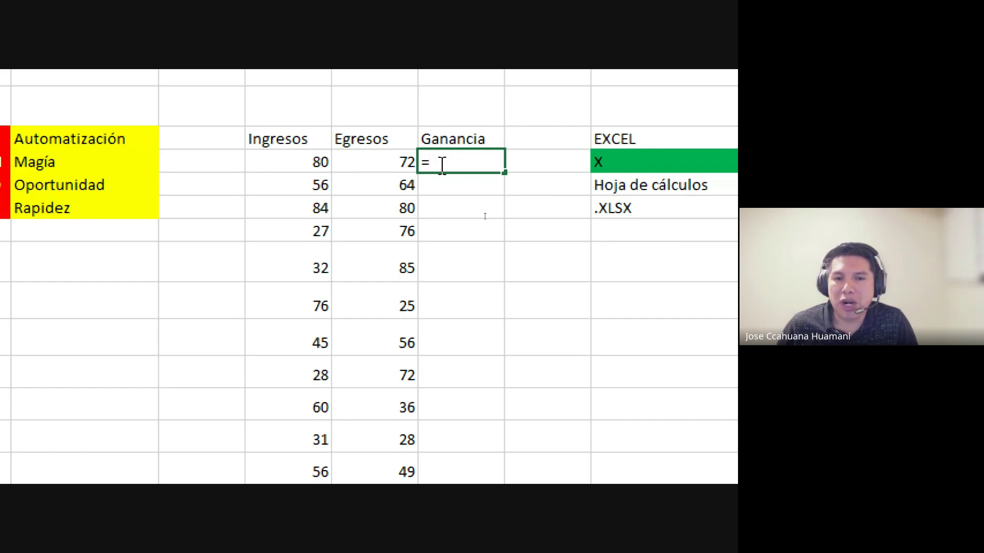
left_click(295, 161)
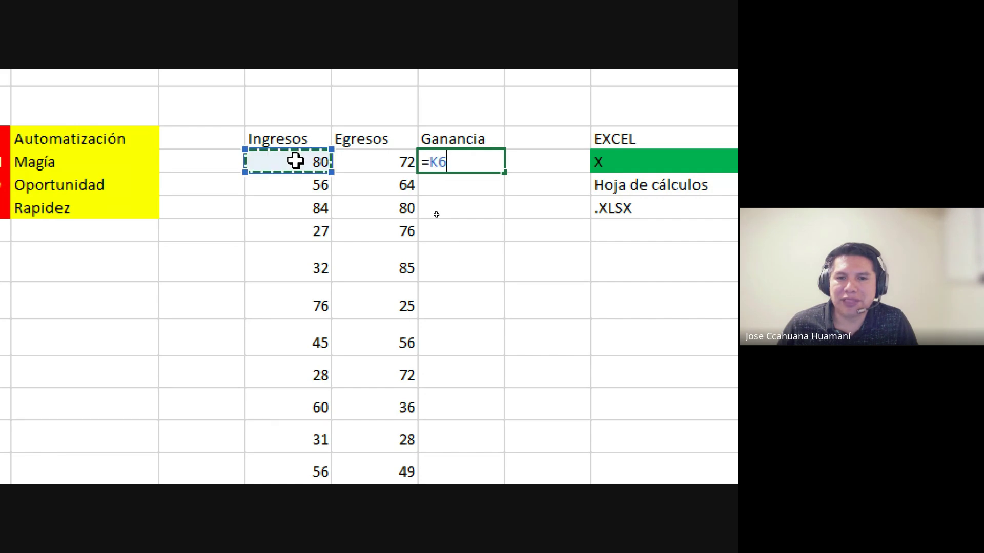
type("-")
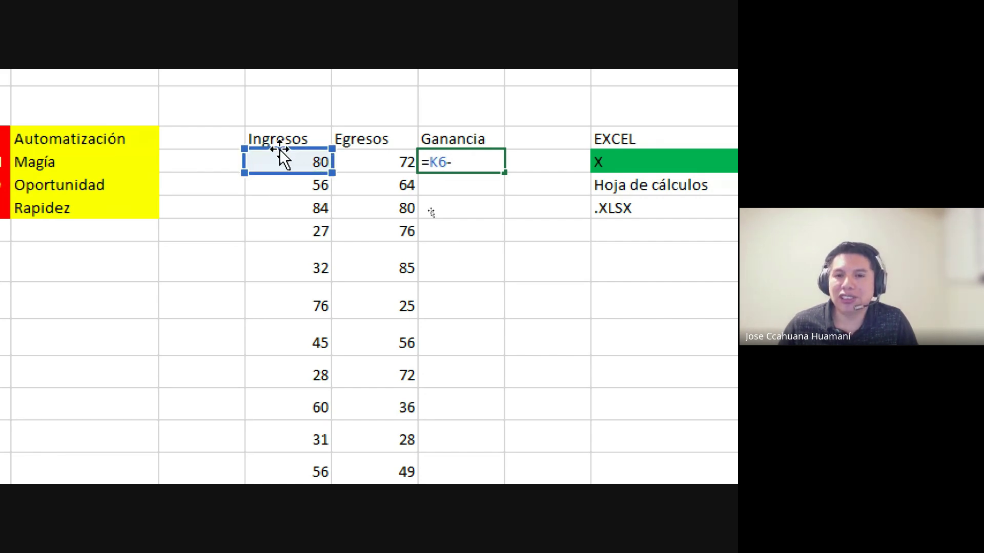
left_click(358, 160)
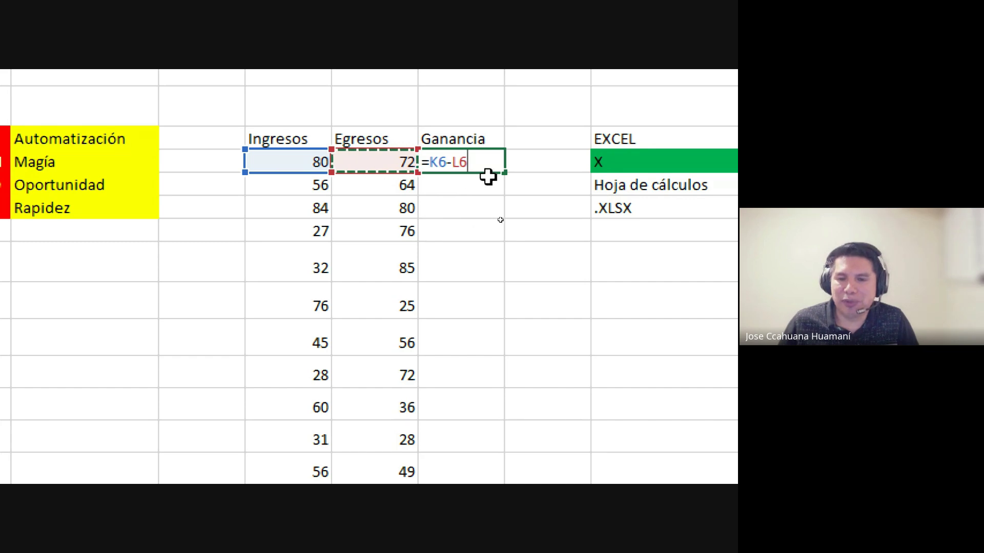
key("BackSpace")
key("BackSpace")
key("BackSpace")
key("BackSpace")
key("BackSpace")
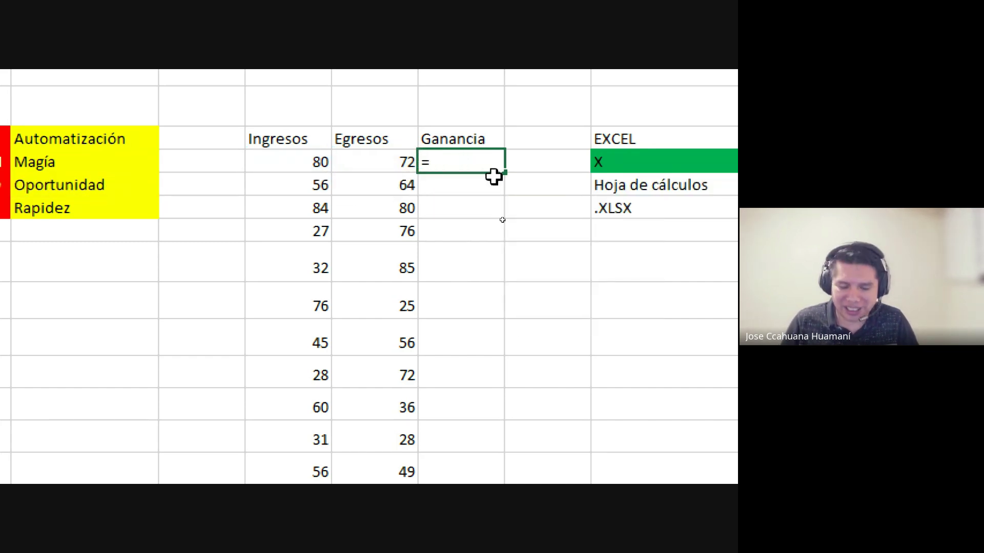
type("80-")
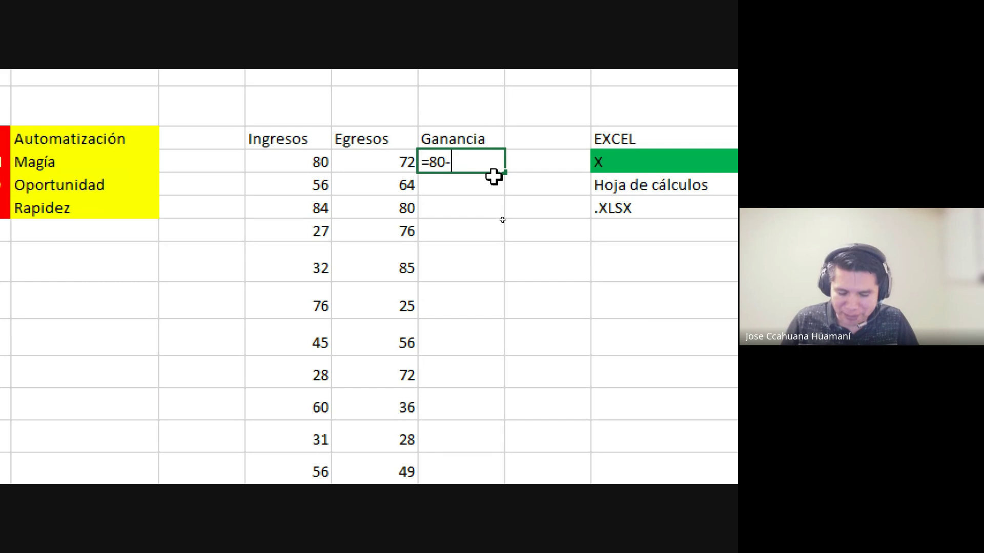
type("72")
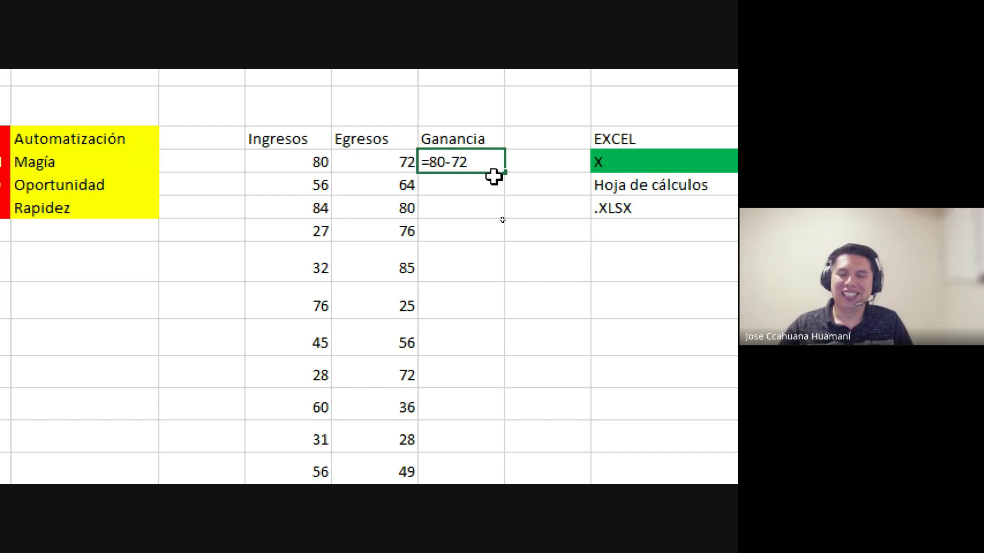
key("BackSpace")
key("BackSpace")
key("BackSpace")
key("BackSpace")
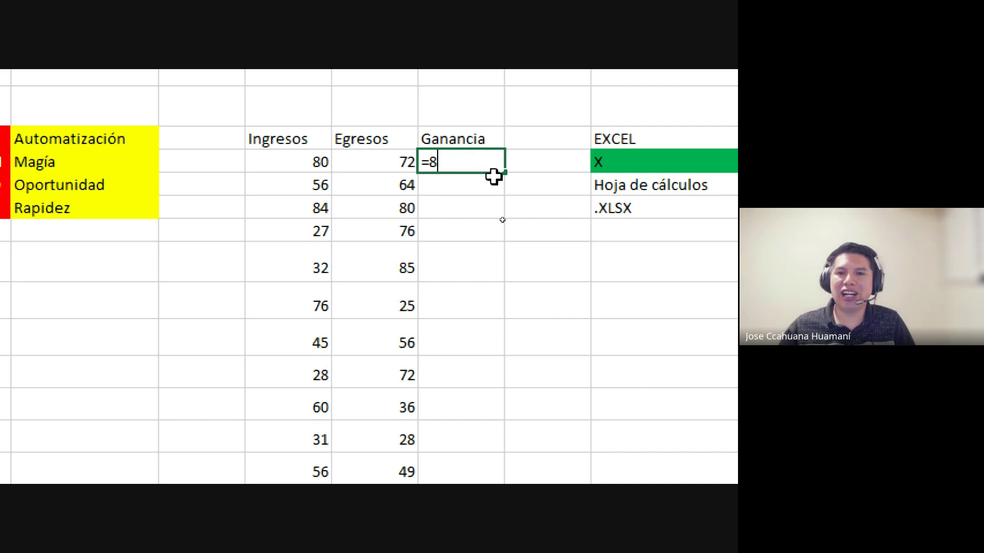
key("BackSpace")
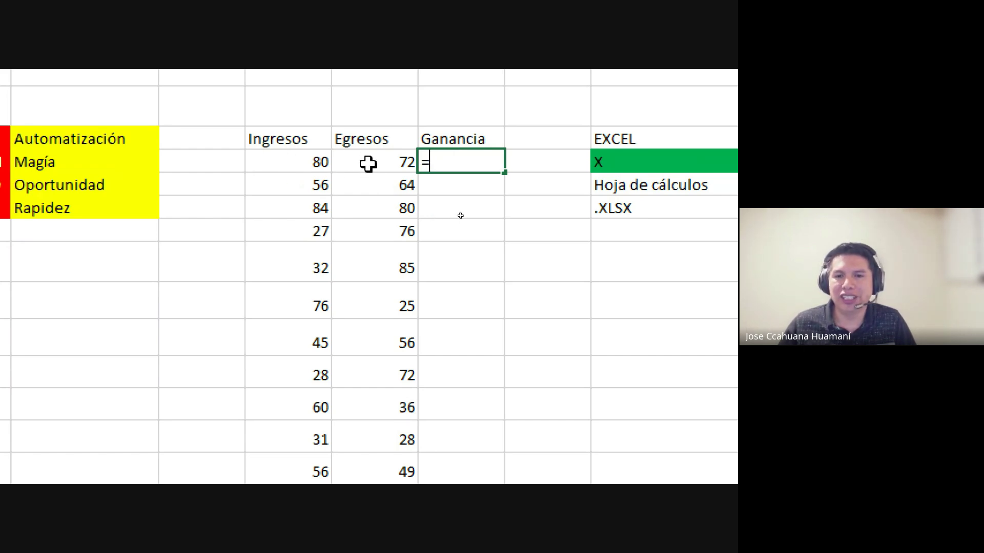
Enter =K6-L6 in the first Ganancia cell, giving 8 from 80 minus 72, and reselect it
left_click(295, 160)
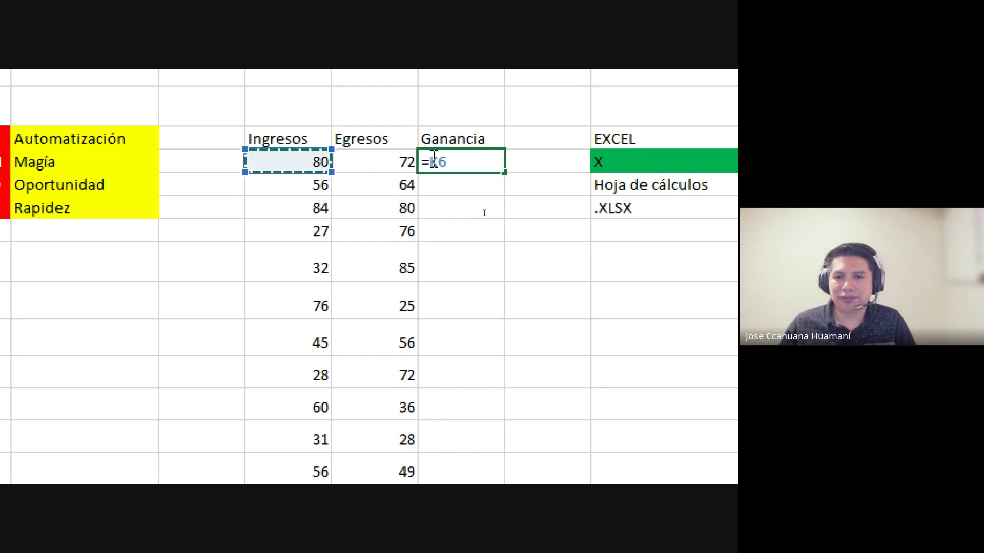
type("-")
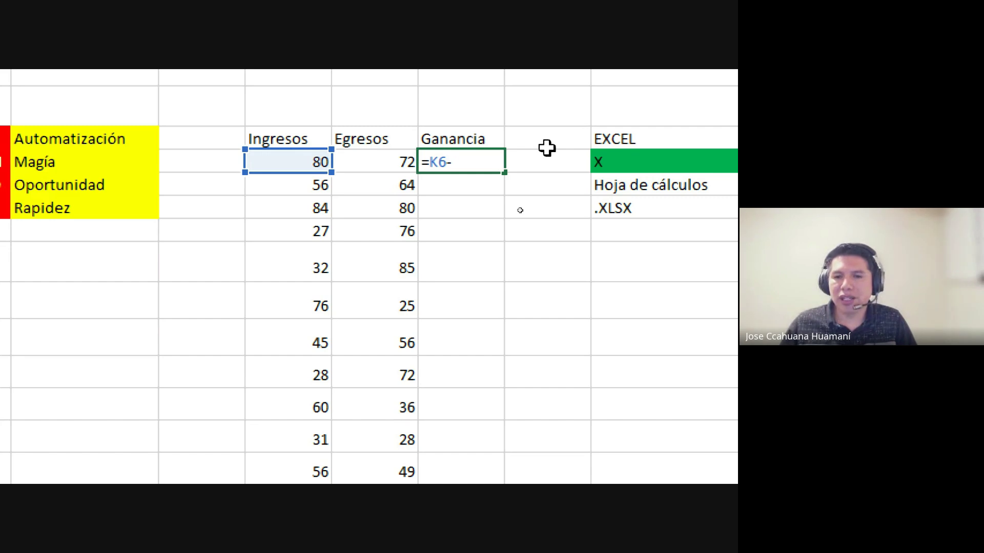
left_click(395, 162)
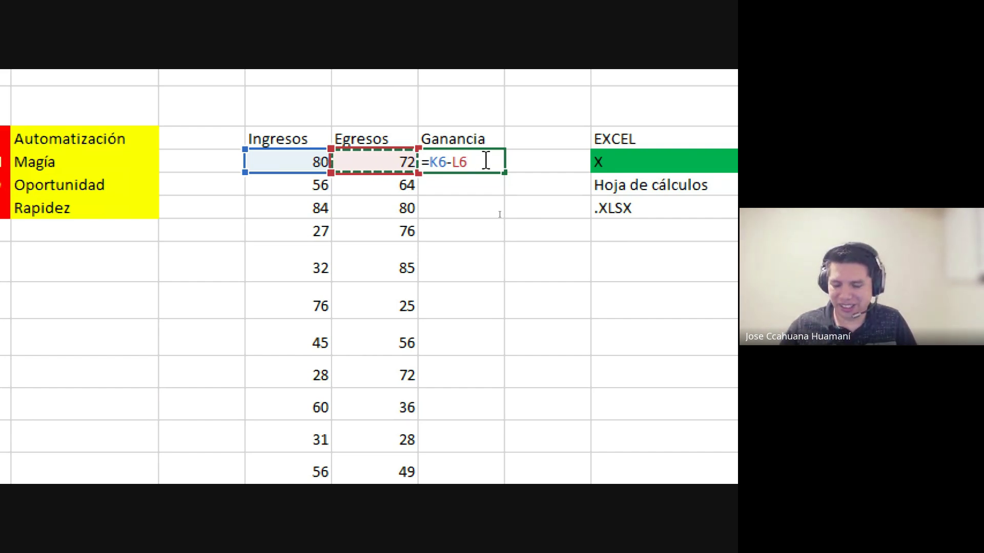
key("Return")
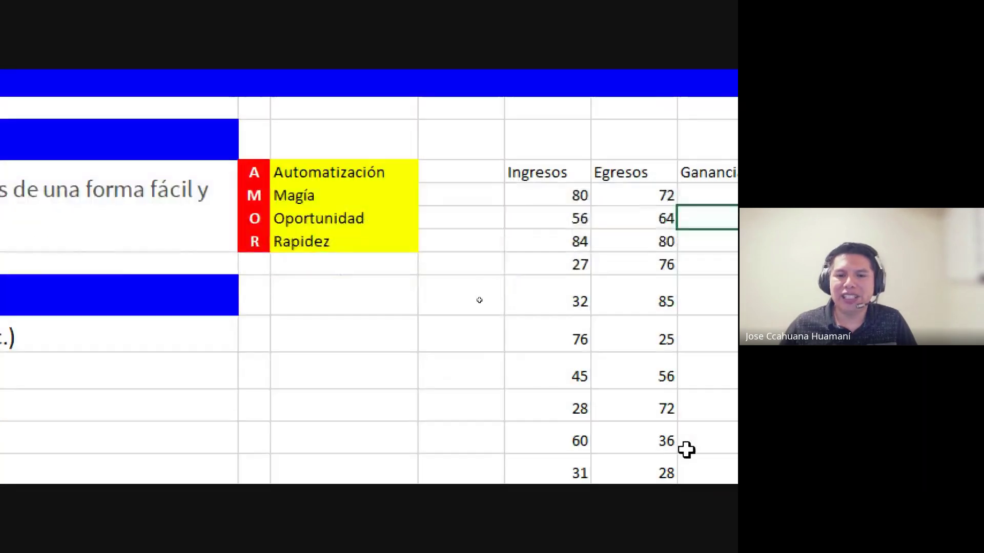
left_click(456, 185)
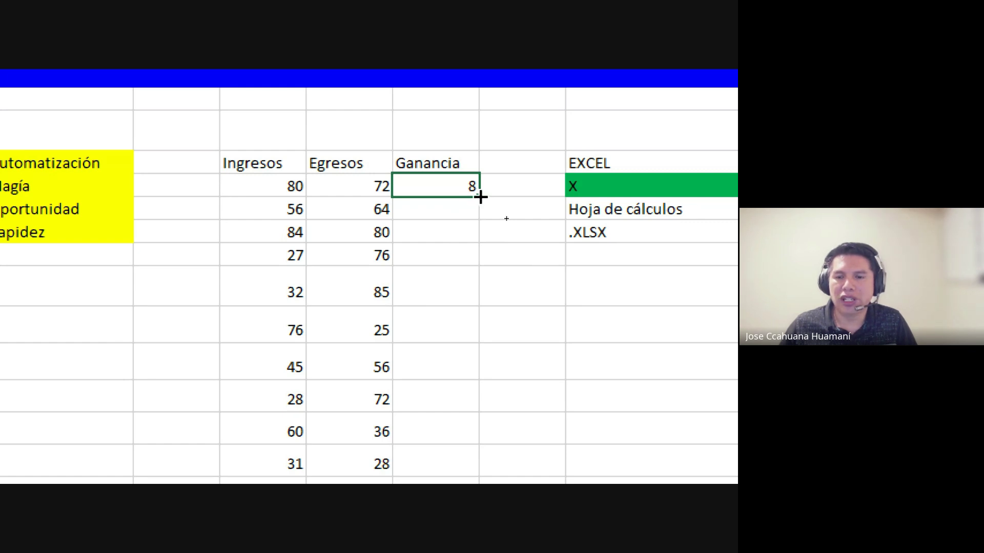
double_click(480, 196)
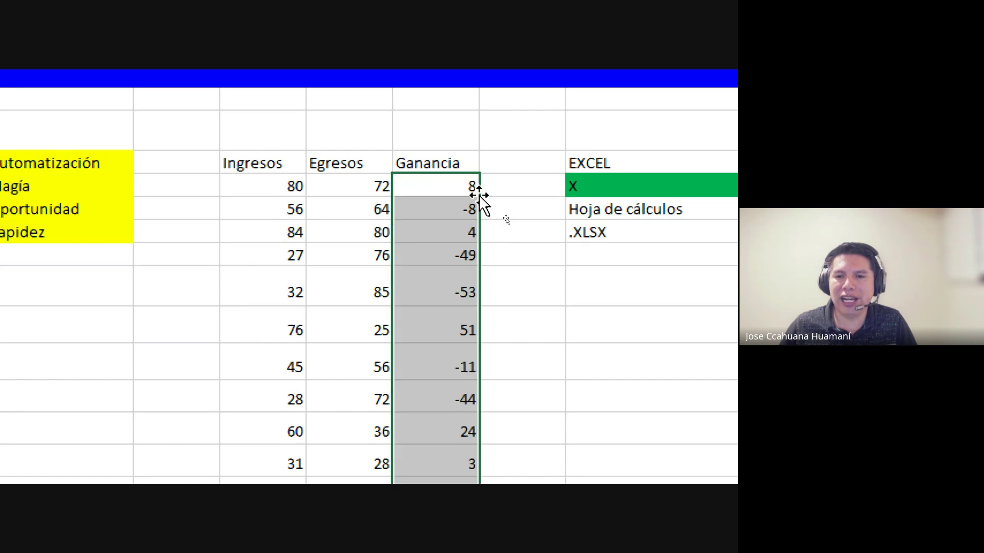
scroll(418, 410, "down", 3)
scroll(417, 410, "up", 3)
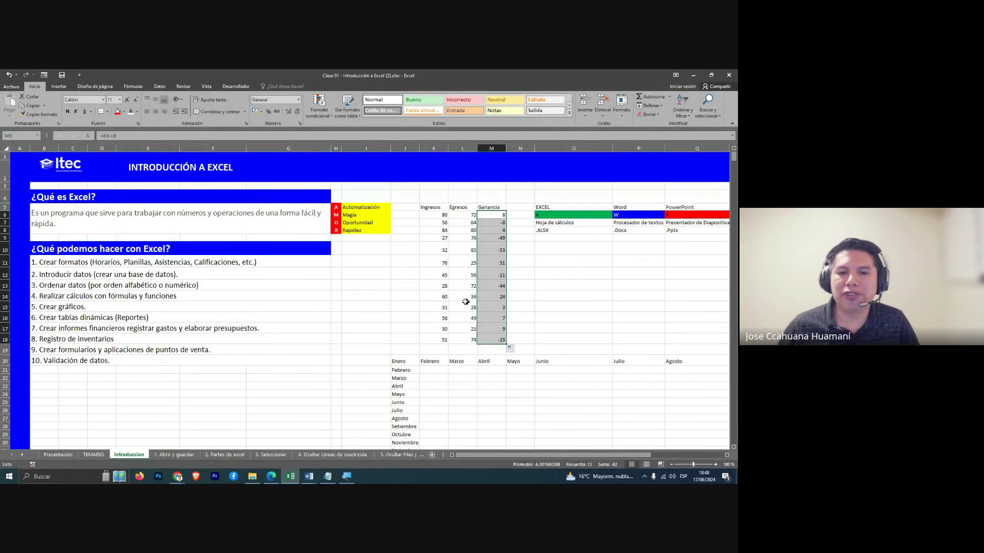
left_click(417, 297)
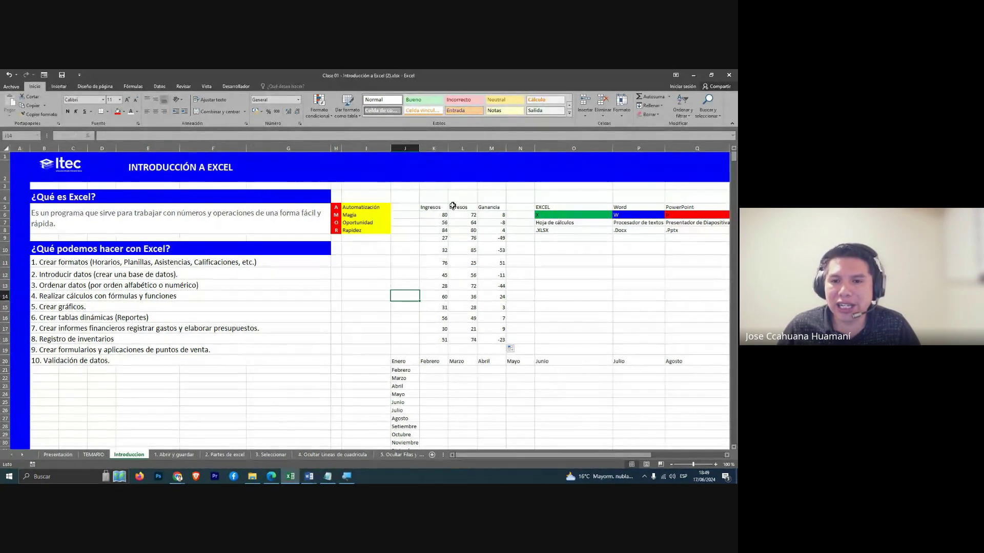
Highlight the Ingresos/Egresos/Ganancia table, month names and EXCEL/Word/PowerPoint block, then open 5. Ocultar Filas y columnas
mouse_move(441, 207)
left_mouse_down()
mouse_move(505, 309)
mouse_move(505, 340)
left_mouse_up()
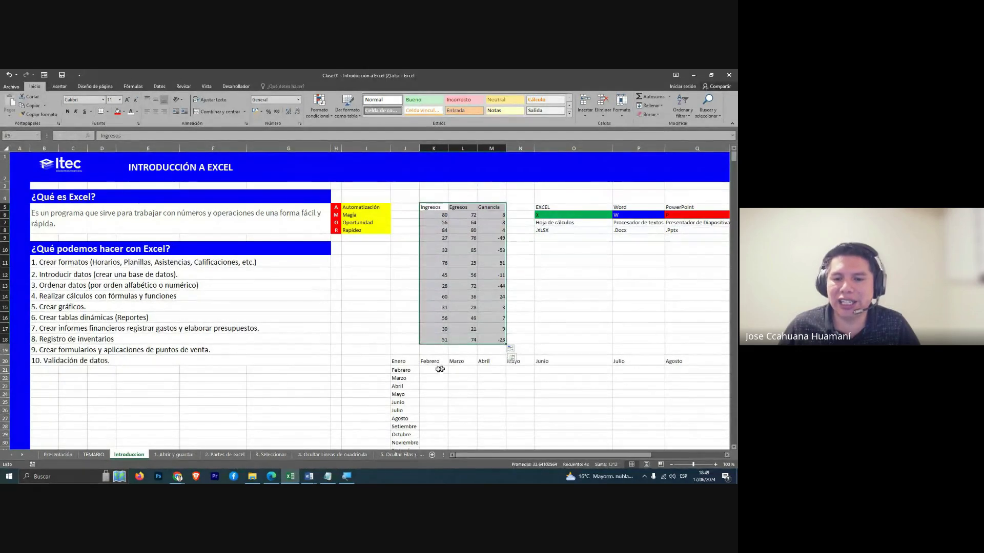
left_click_drag(398, 362, 608, 384)
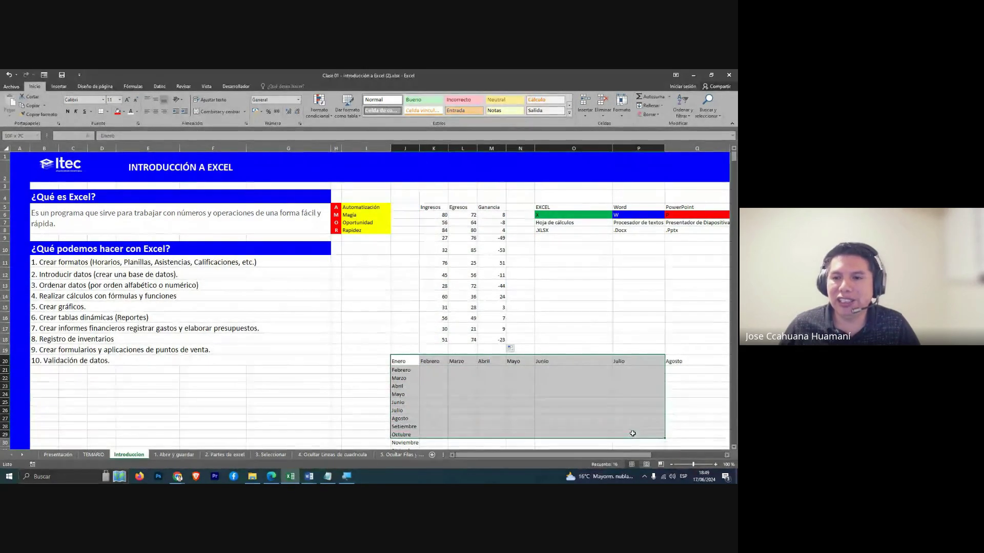
left_click_drag(553, 196, 693, 239)
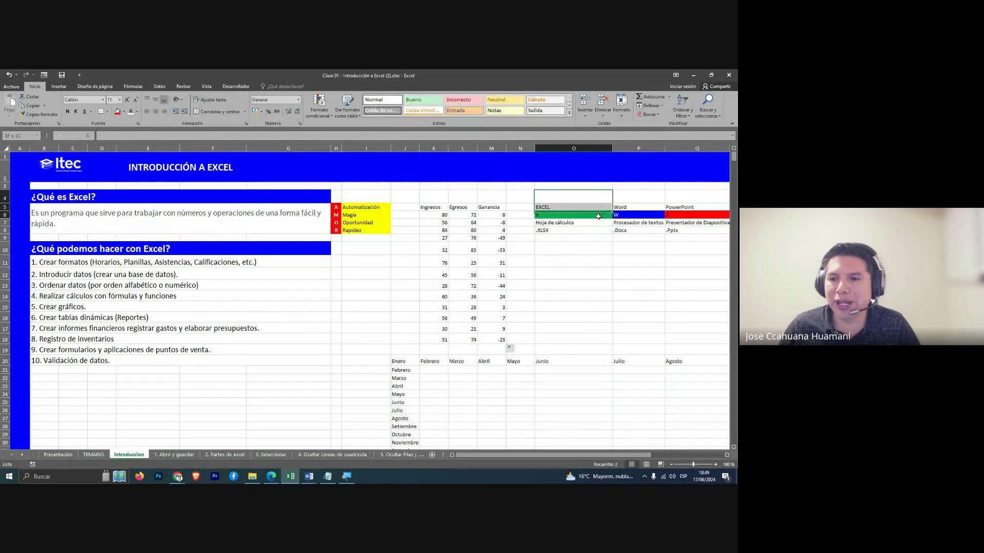
left_click(508, 303)
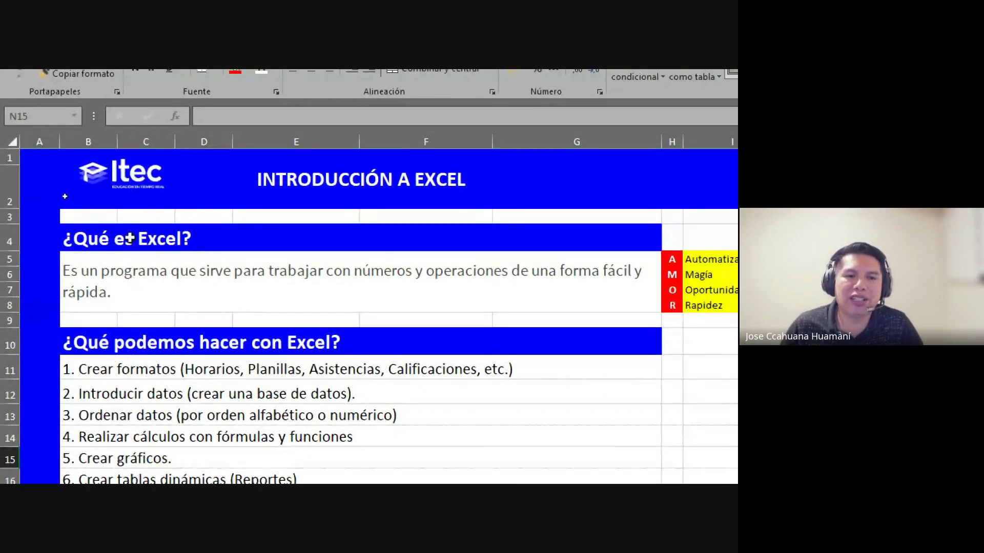
left_click(223, 283)
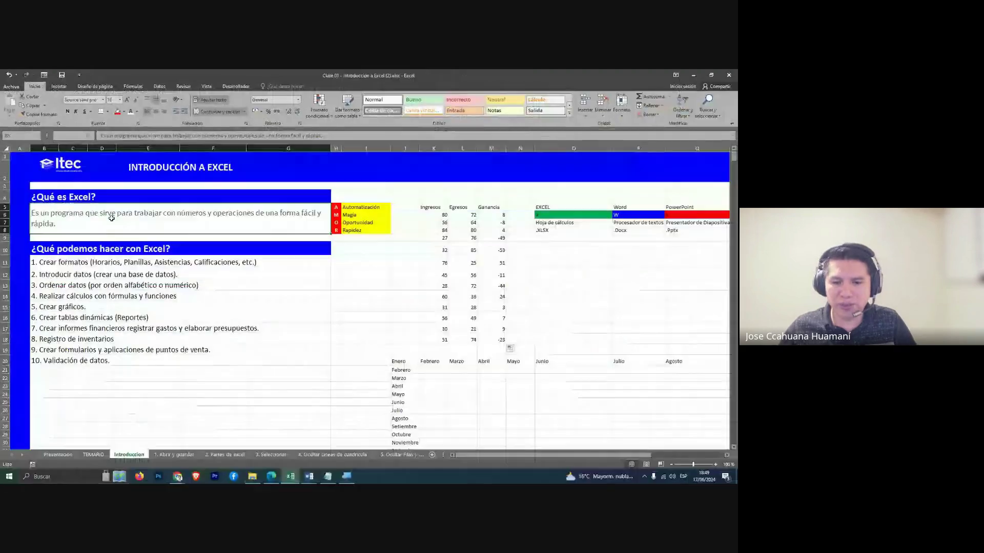
left_click(403, 455)
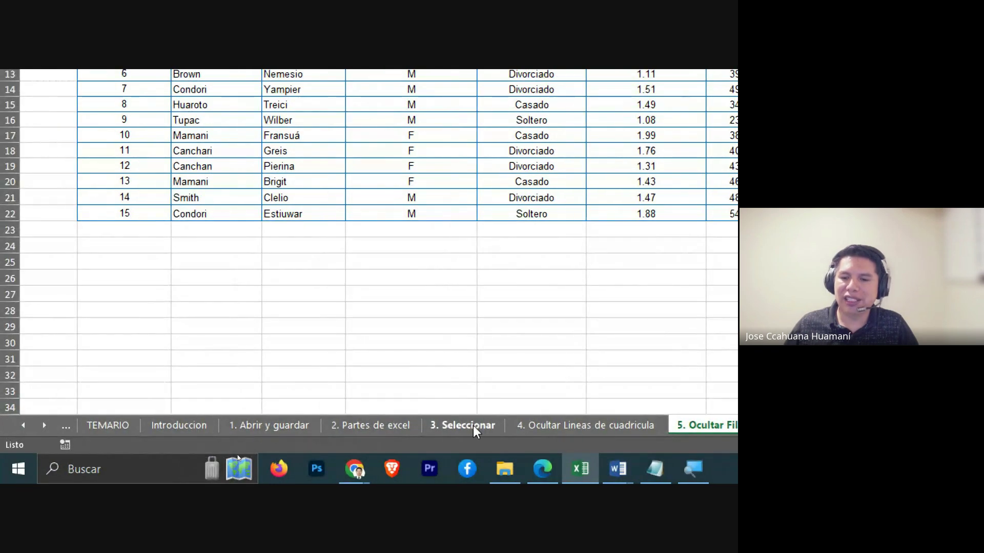
Step back through the sheets from 4. Ocultar Lineas de cuadricula to the Presentación title sheet
left_click(542, 426)
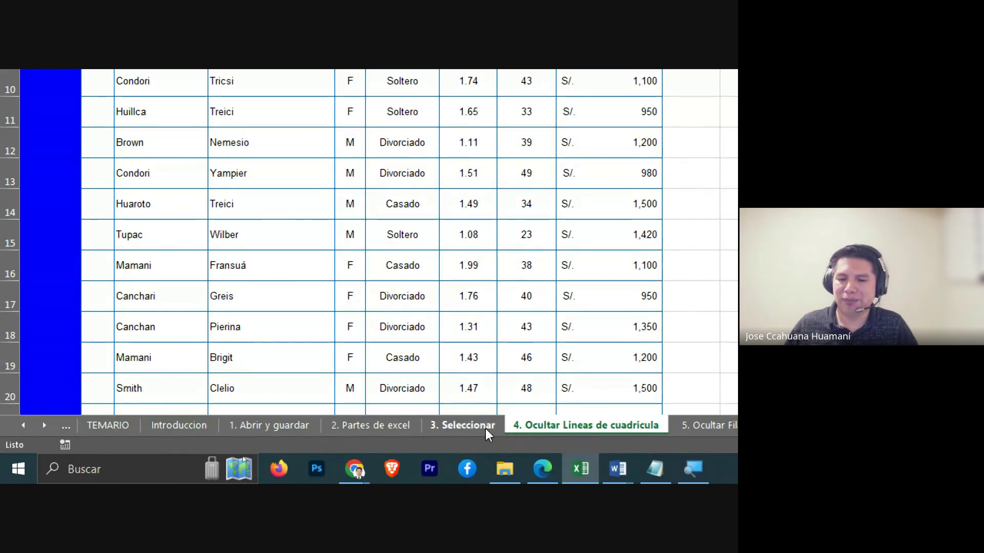
left_click(468, 428)
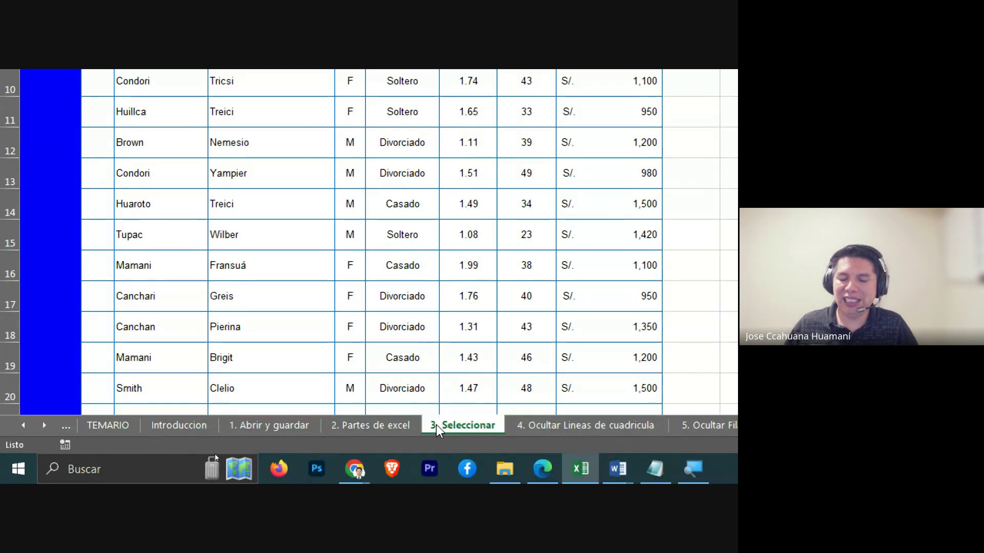
left_click(379, 427)
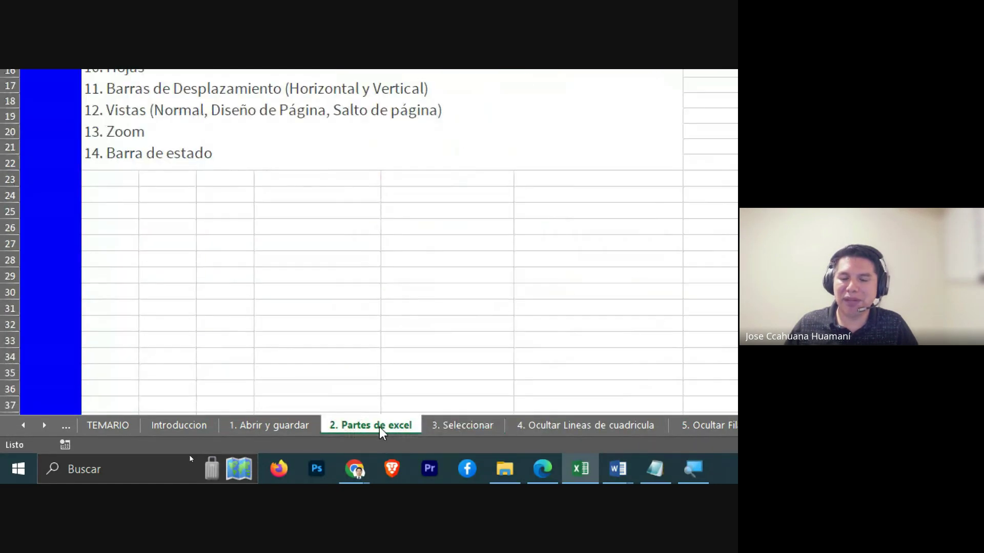
left_click(279, 427)
left_click(201, 429)
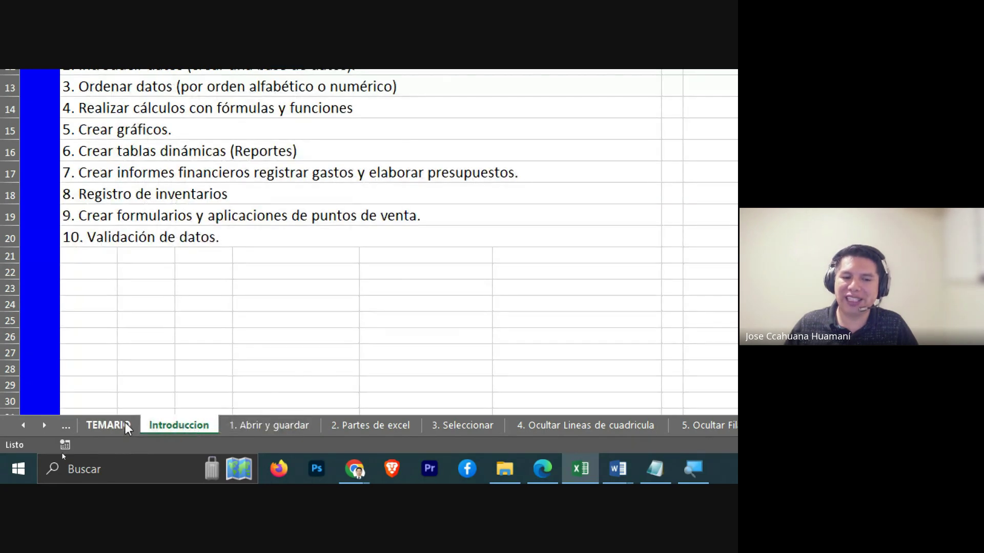
left_click(98, 430)
left_click(57, 426)
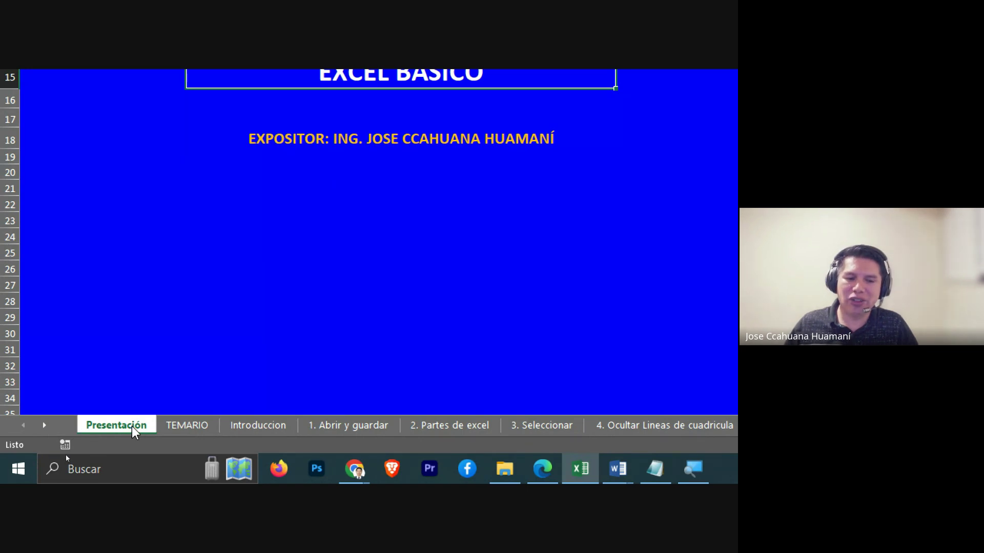
Step forward through TEMARIO to 3. Seleccionar, then return to the top of the Introduccion sheet
left_click(191, 427)
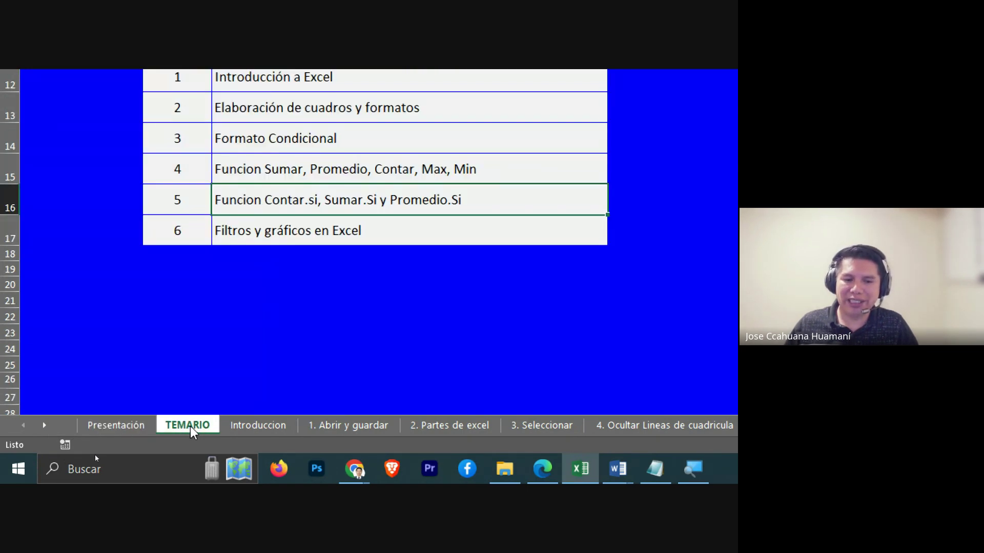
left_click(248, 426)
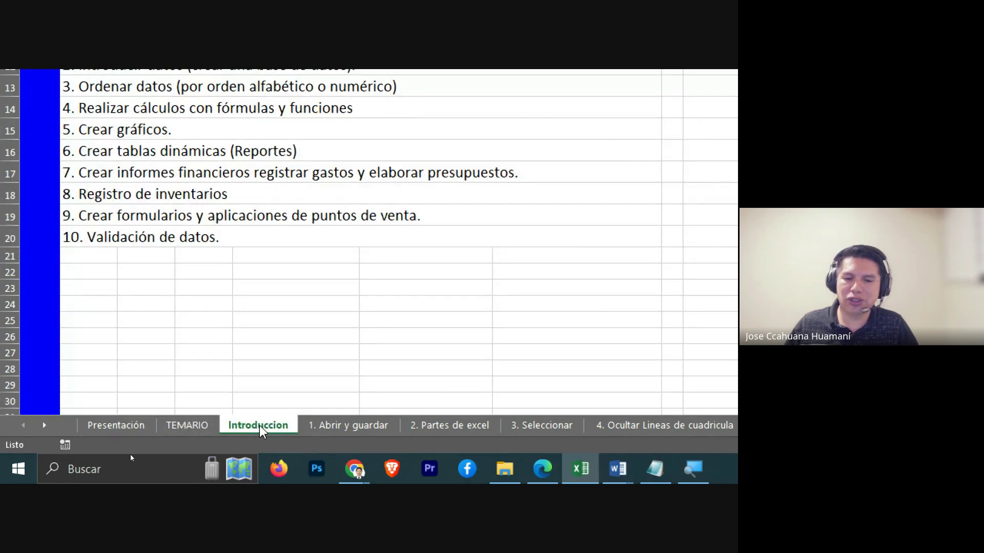
left_click(342, 425)
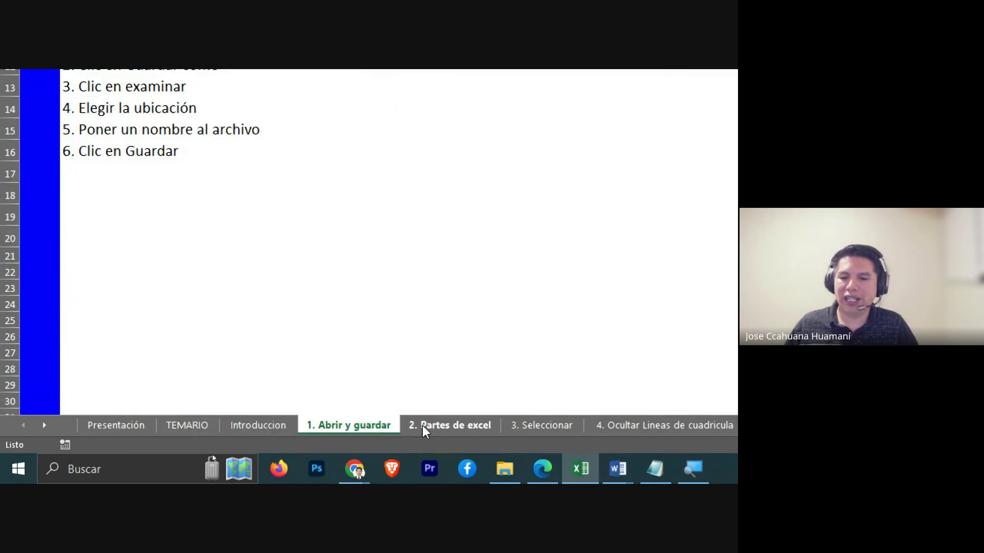
left_click(439, 426)
left_click(545, 434)
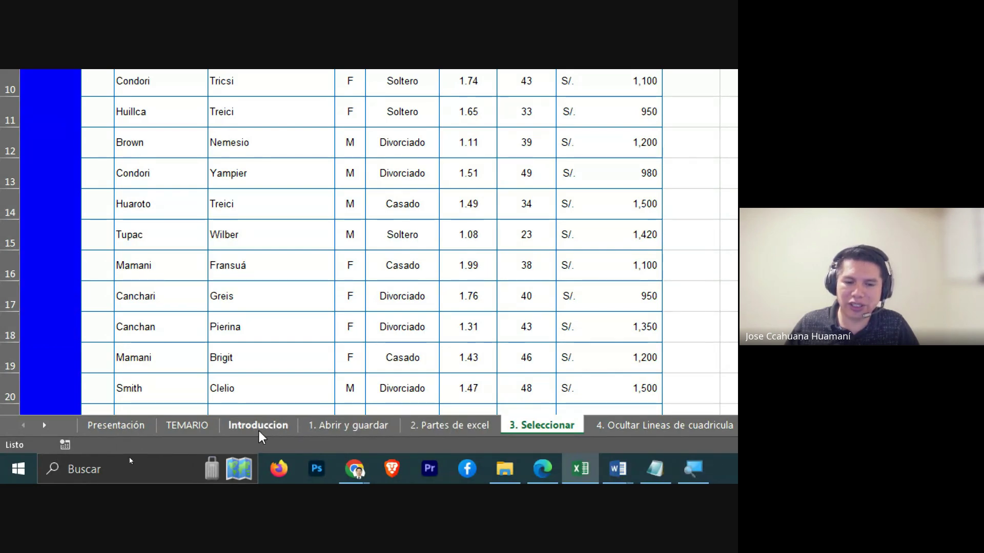
left_click(267, 425)
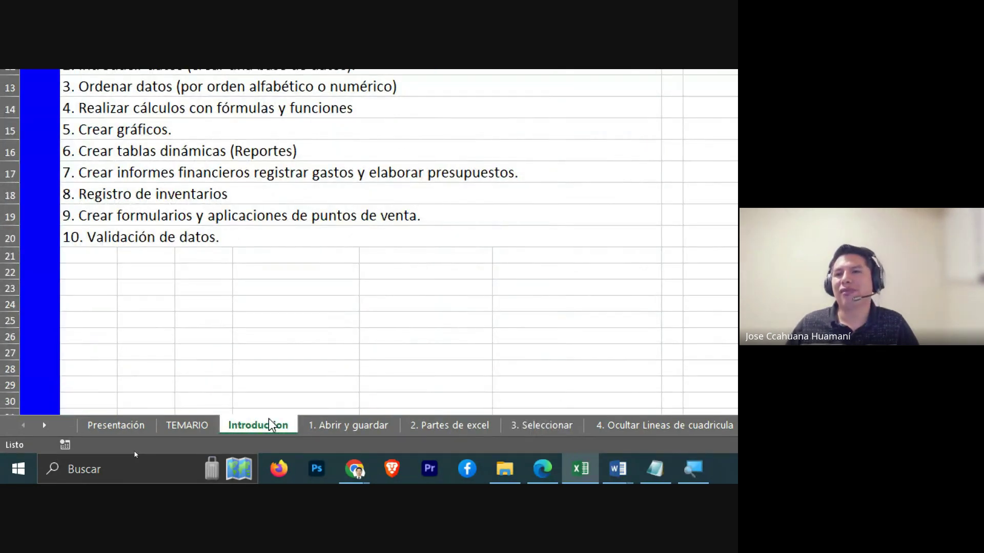
scroll(176, 313, "up", 2)
scroll(369, 90, "up", 3)
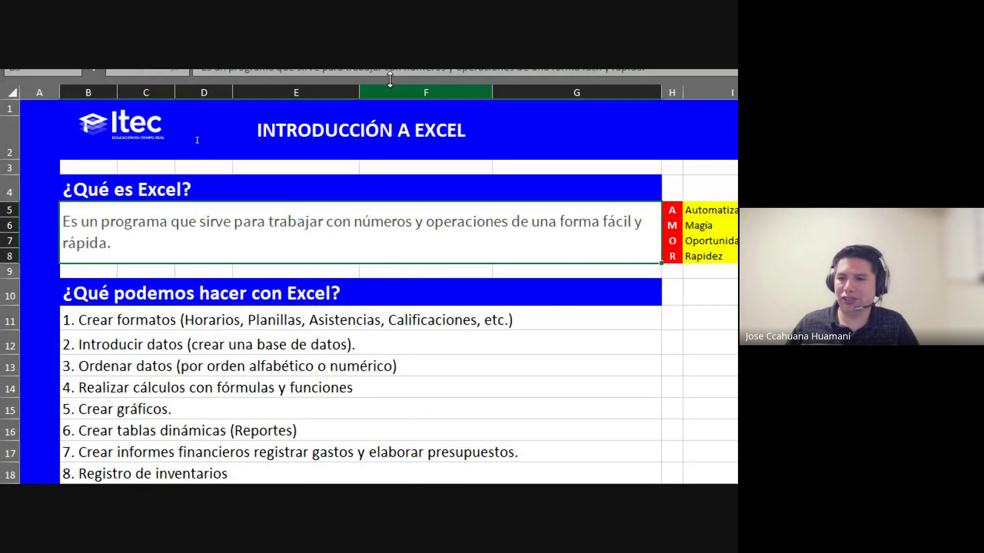
Show the top of the 1. Abrir y guardar sheet with its opening and saving steps
scroll(359, 276, "down", 4)
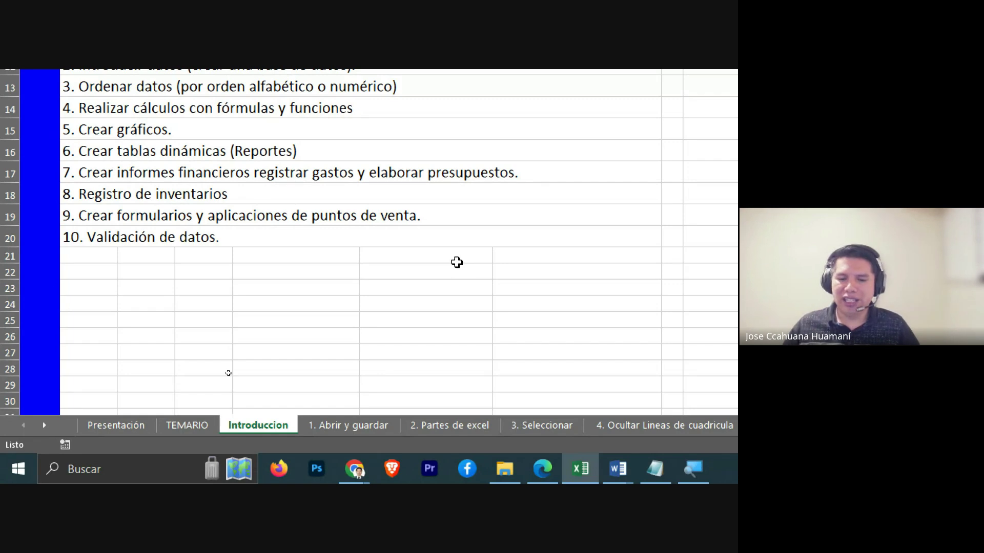
left_click(353, 424)
scroll(340, 327, "up", 2)
scroll(227, 85, "up", 2)
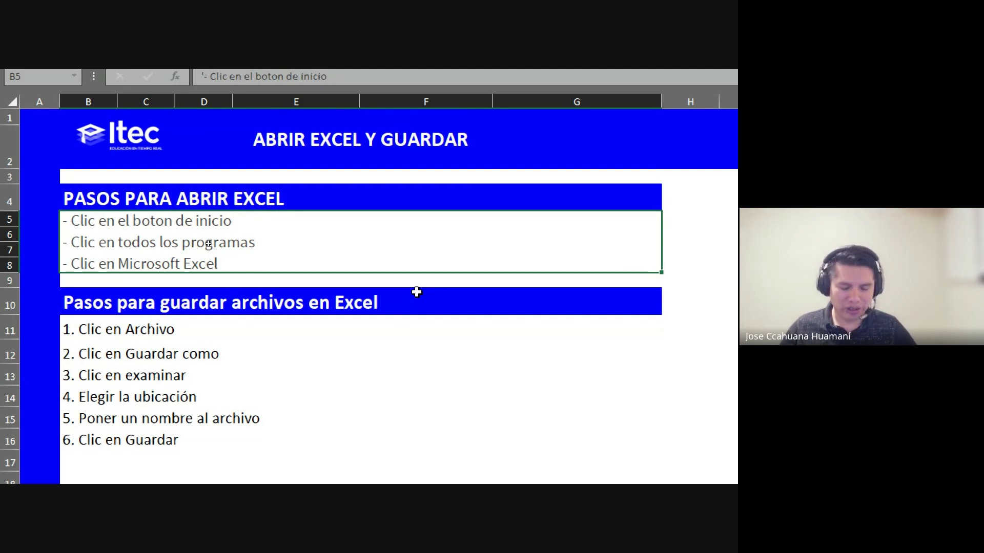
Launch the on-screen keyboard via a Windows search for 'teclado' and move it off the sheet text
left_click(37, 477)
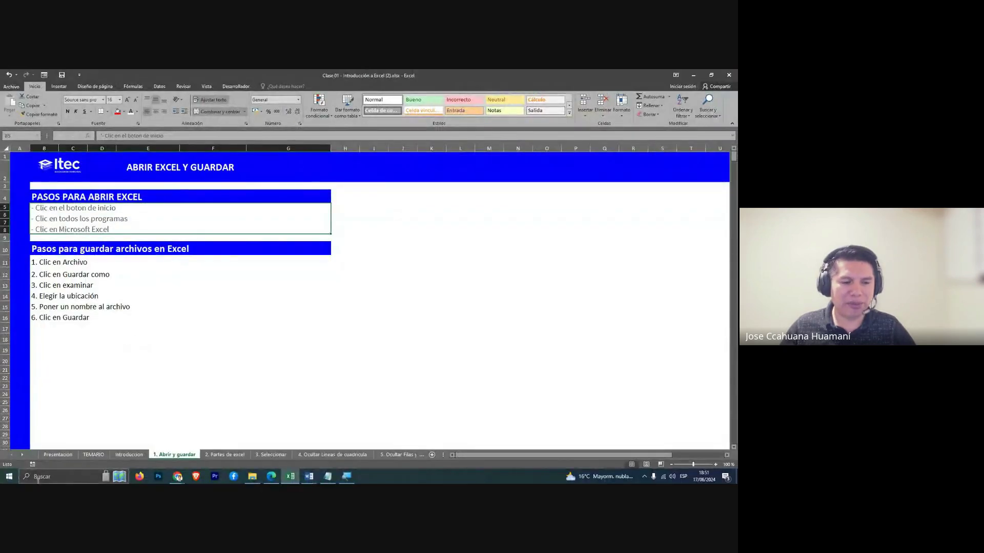
type("teclado")
key("Return")
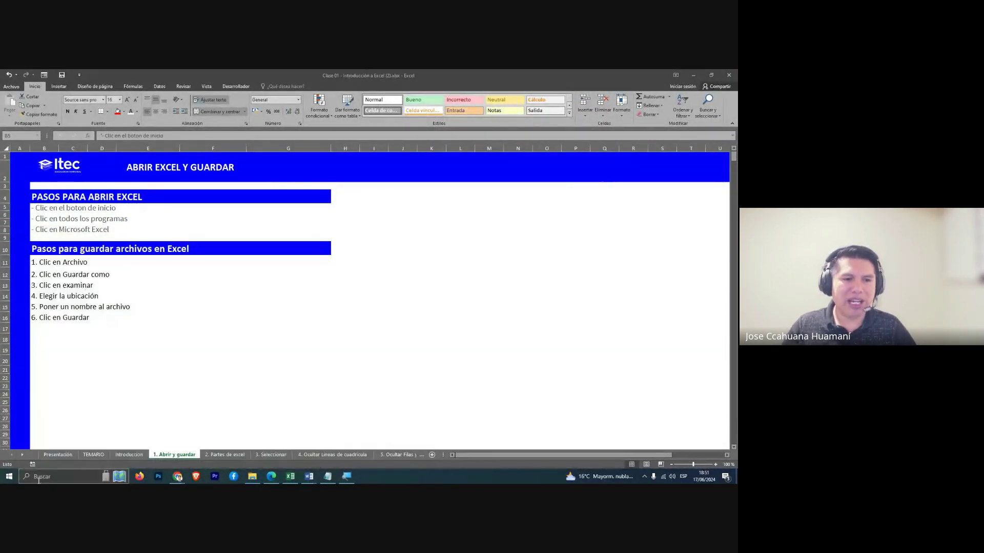
left_click_drag(232, 177, 324, 138)
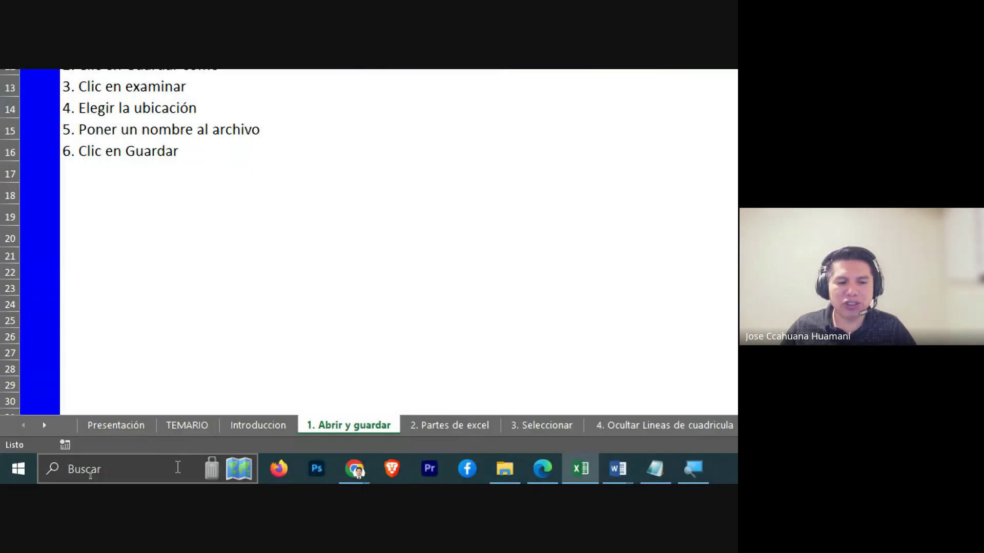
Open the Start menu and search for 'excel' until Excel 2016 appears as best match
left_click(169, 480)
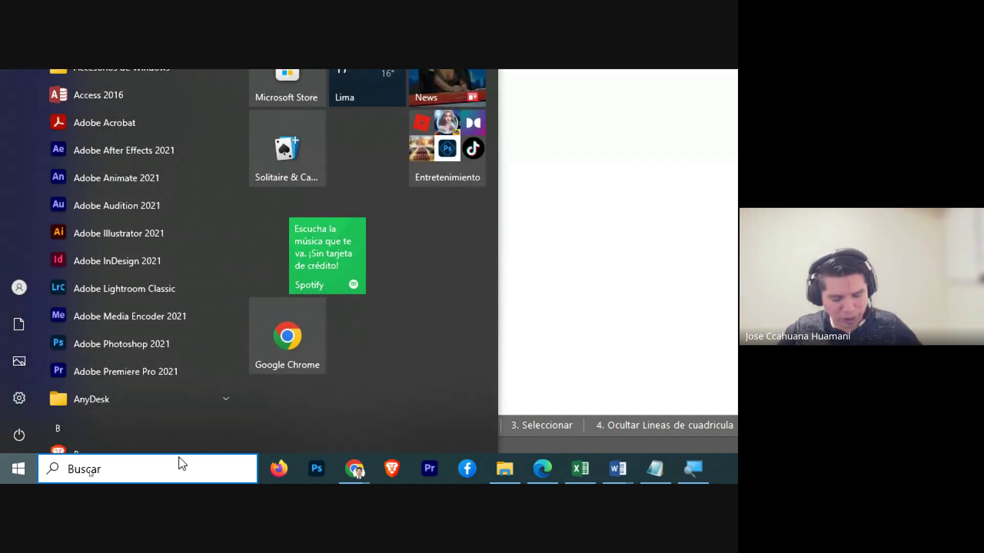
key("Escape")
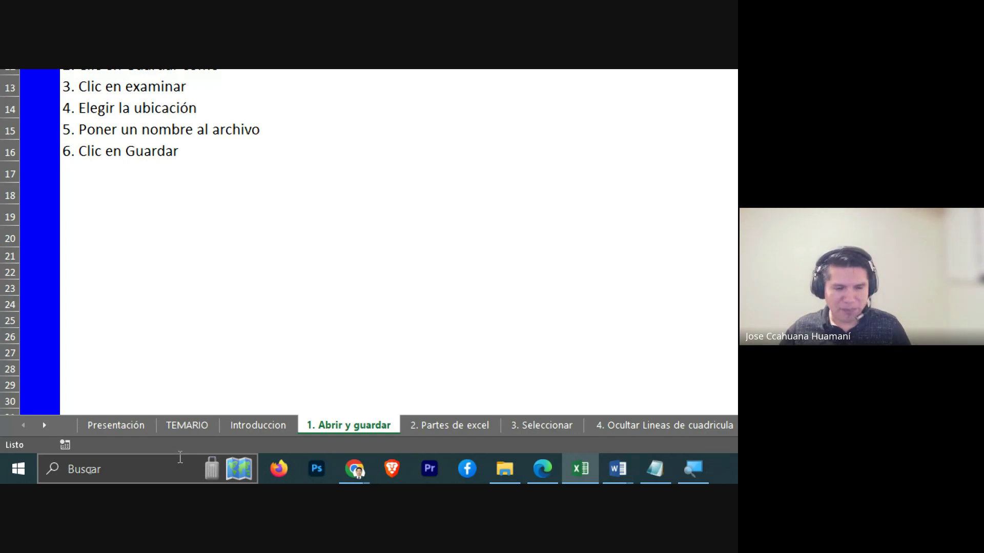
key("super")
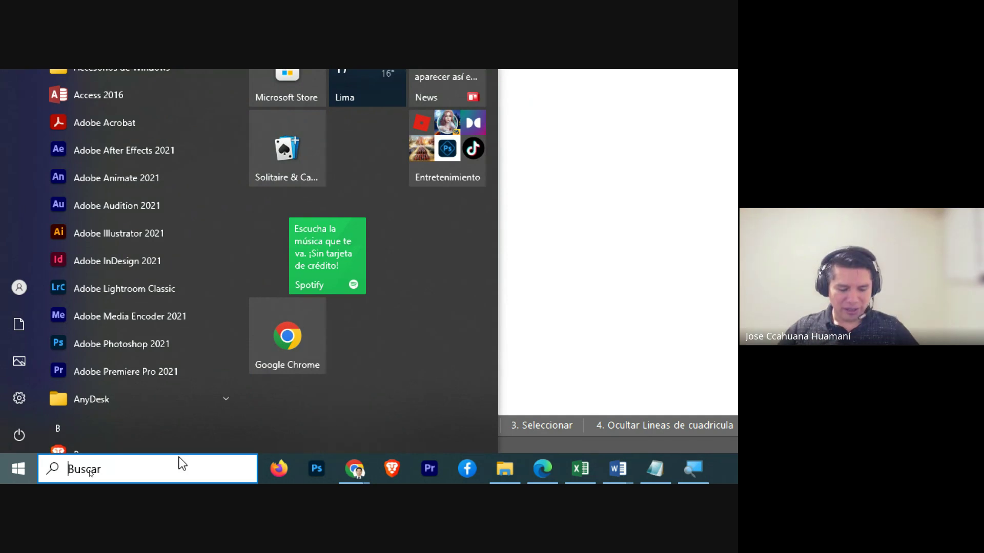
key("Escape")
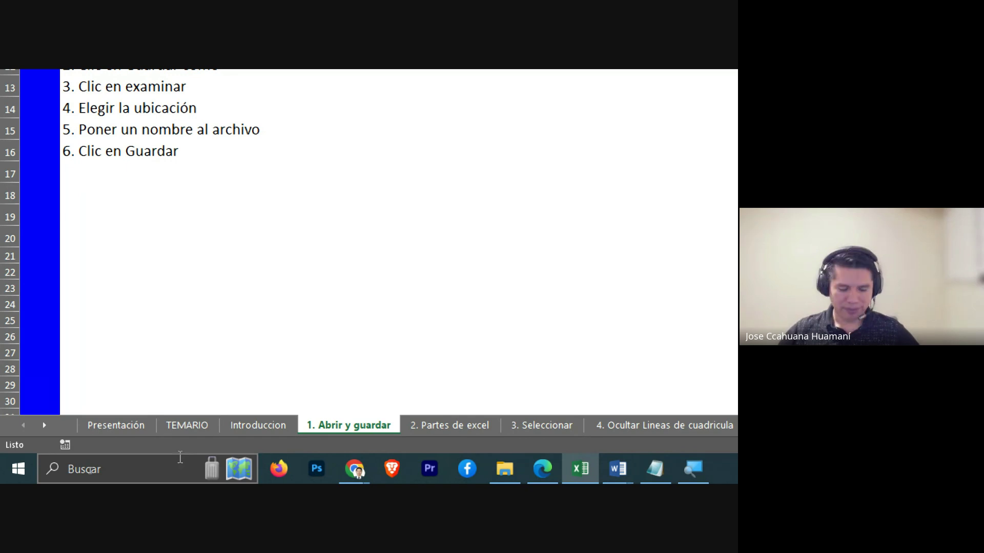
key("super")
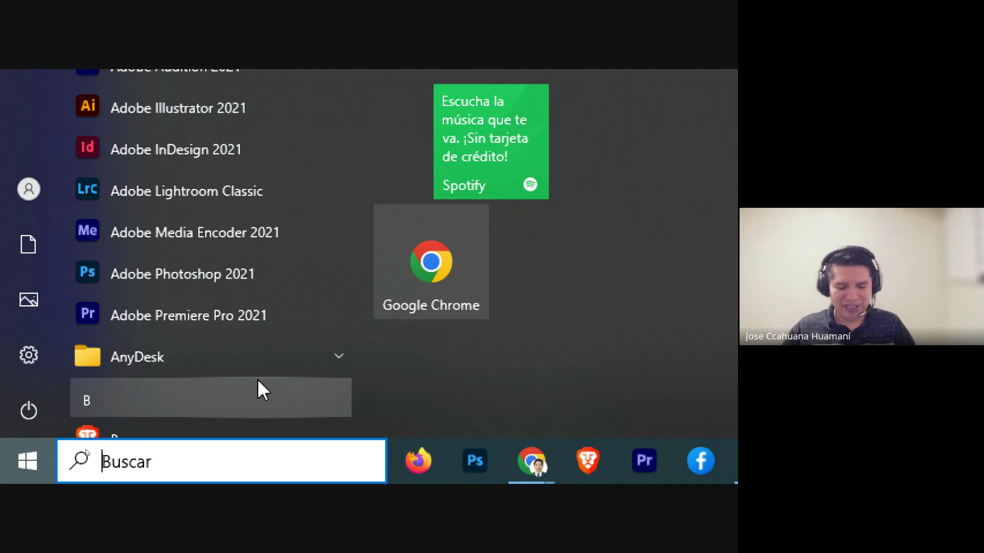
type("excel")
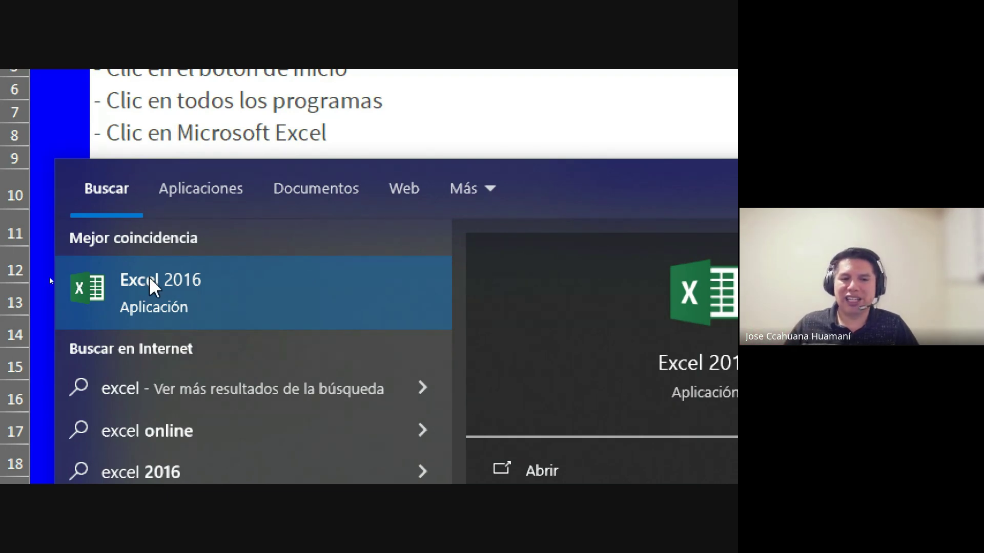
Launch Excel 2016, glance at the recently opened workbooks, and return to the blank worksheet
left_click(197, 287)
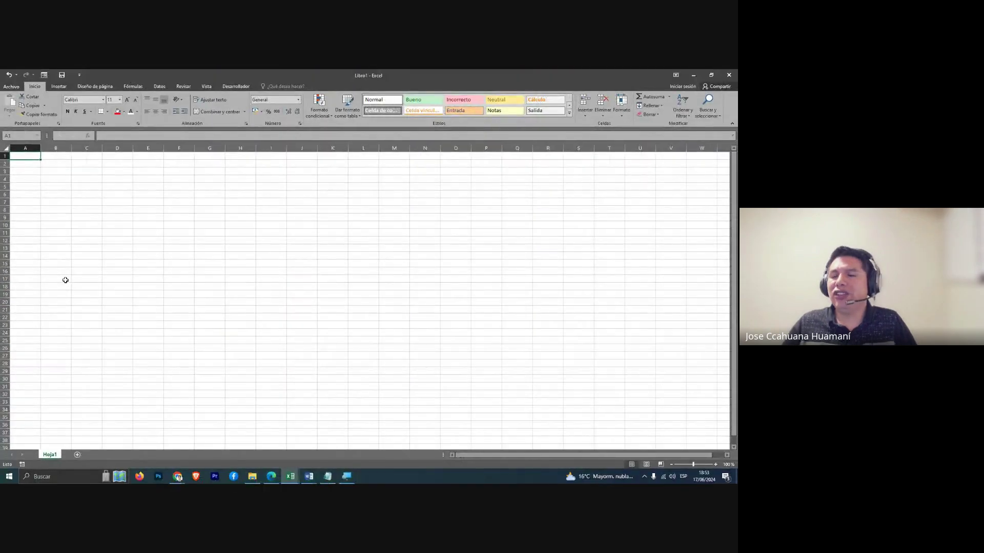
left_click(14, 86)
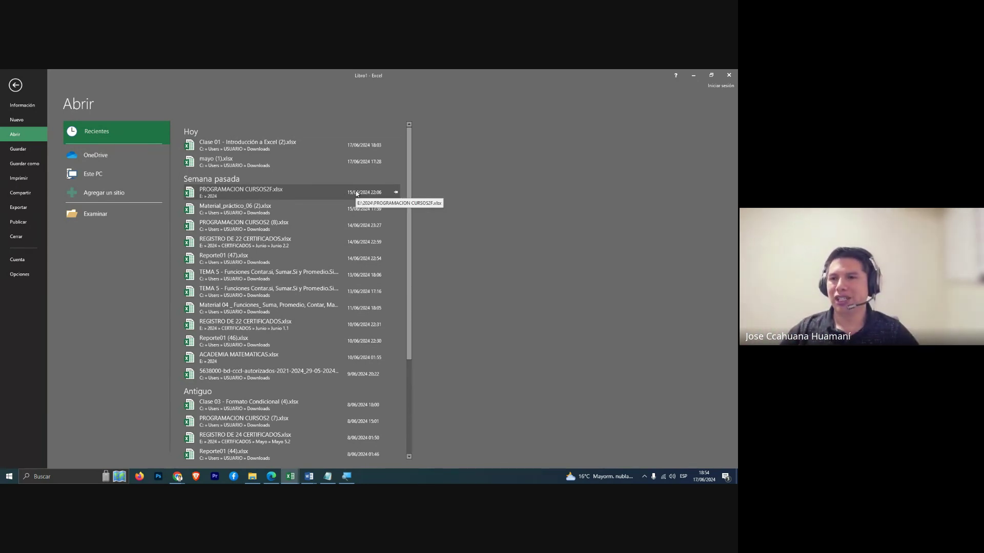
left_click(16, 86)
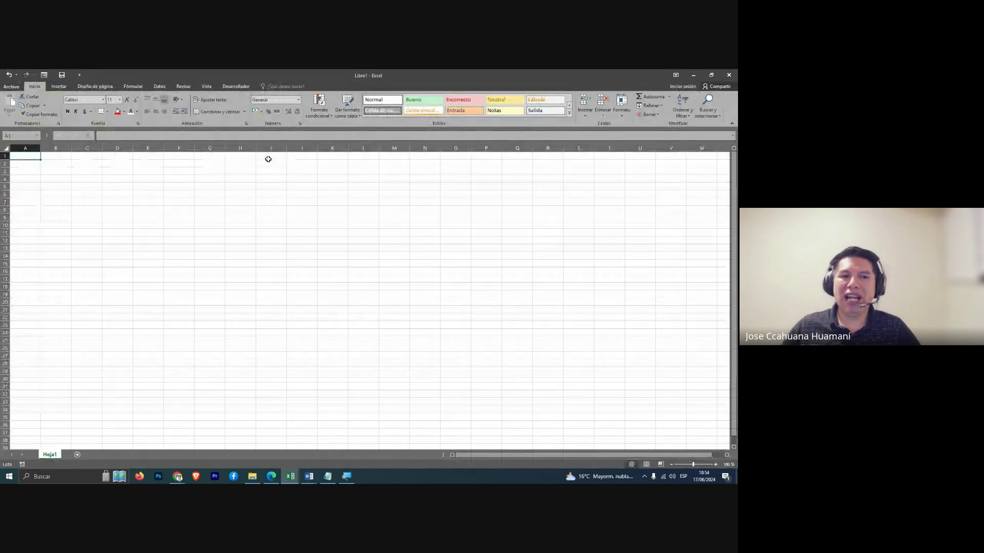
Select cells B3 and N9 in Libro1, then close the blank workbook
left_click(51, 171)
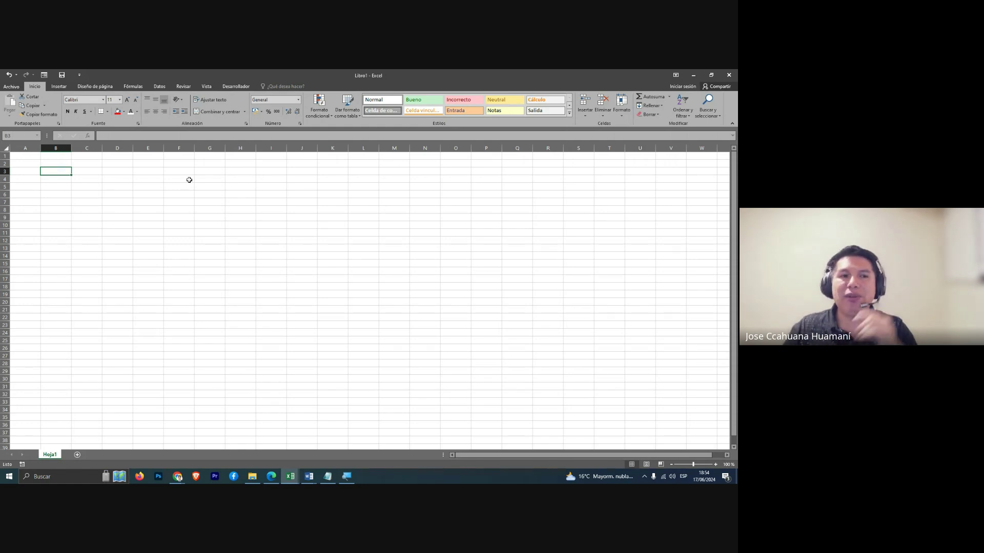
left_click(434, 215)
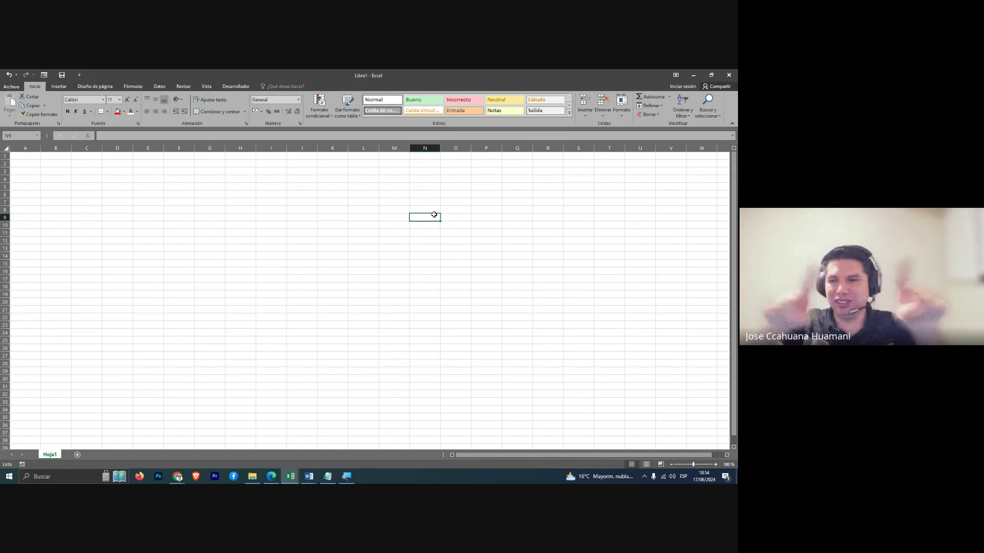
left_click(729, 77)
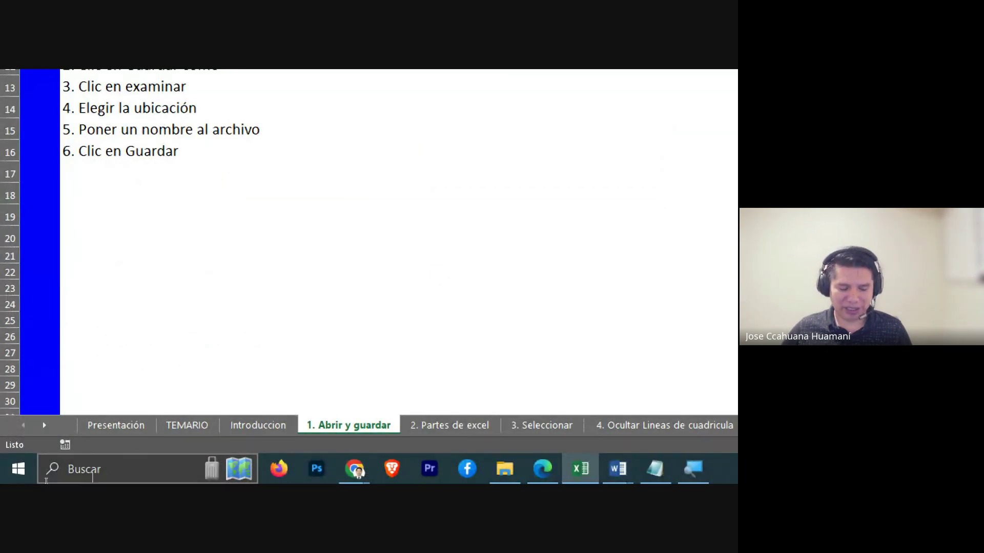
Search 'excel' from the Start menu and launch Excel 2016 into a new blank Libro2
key("super")
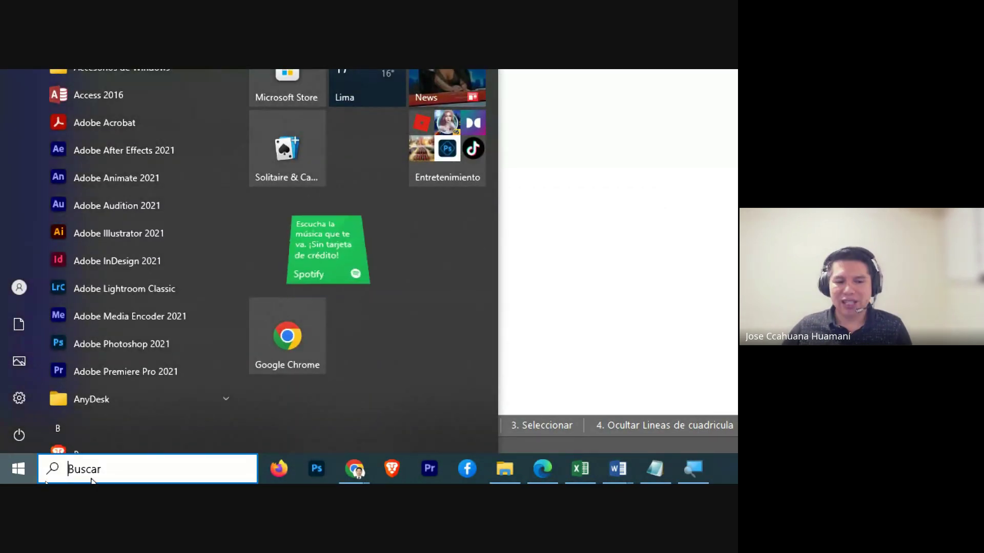
type("excel")
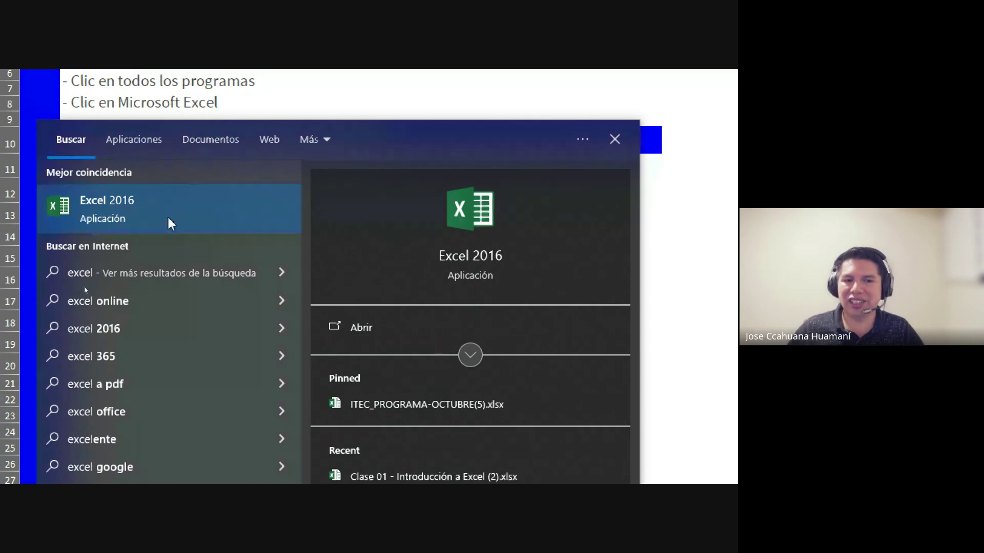
left_click(121, 205)
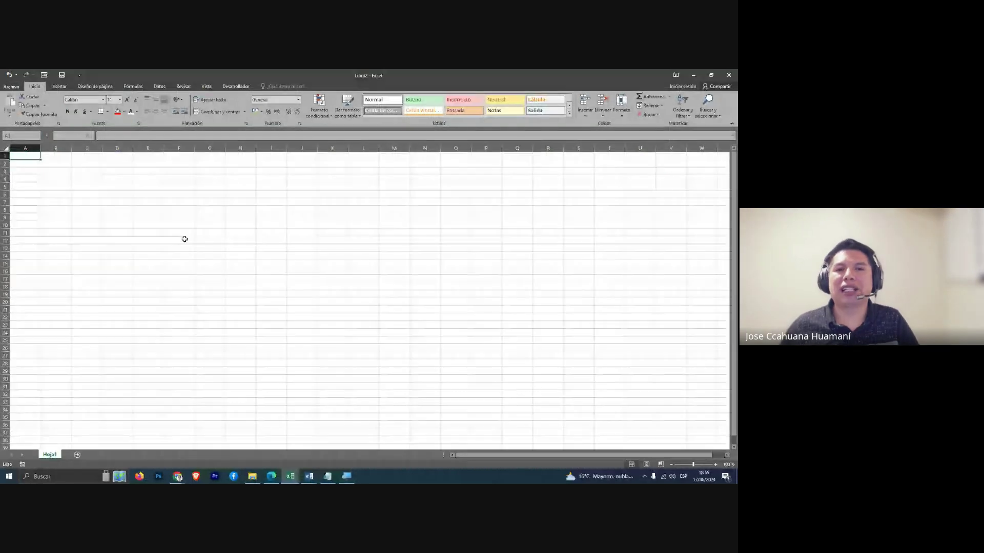
left_click(185, 240)
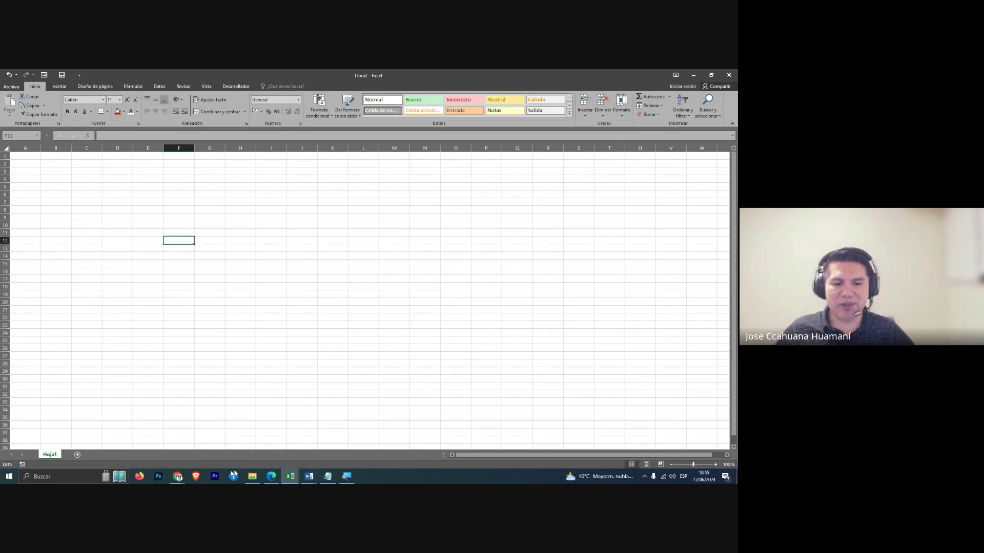
mouse_move(177, 476)
left_click(136, 444)
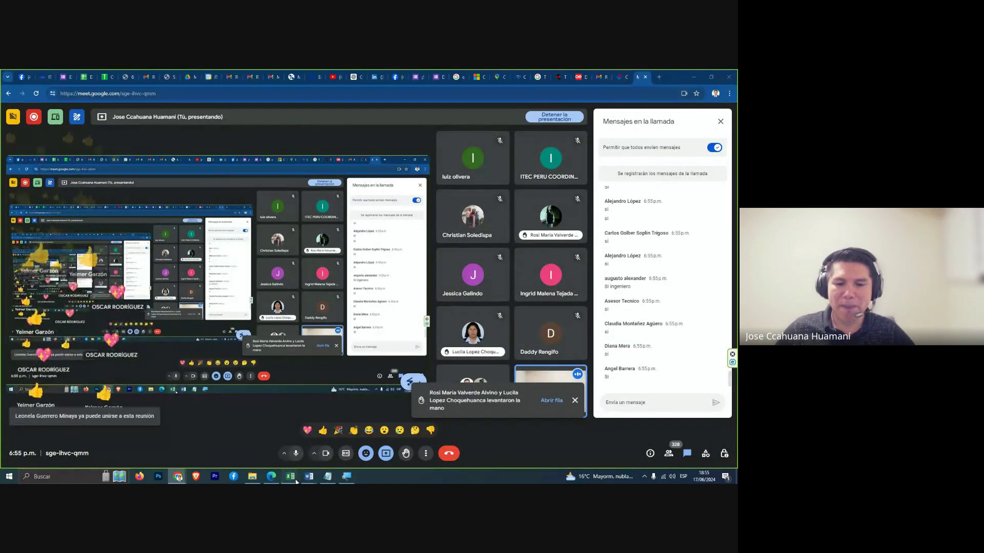
left_click(320, 449)
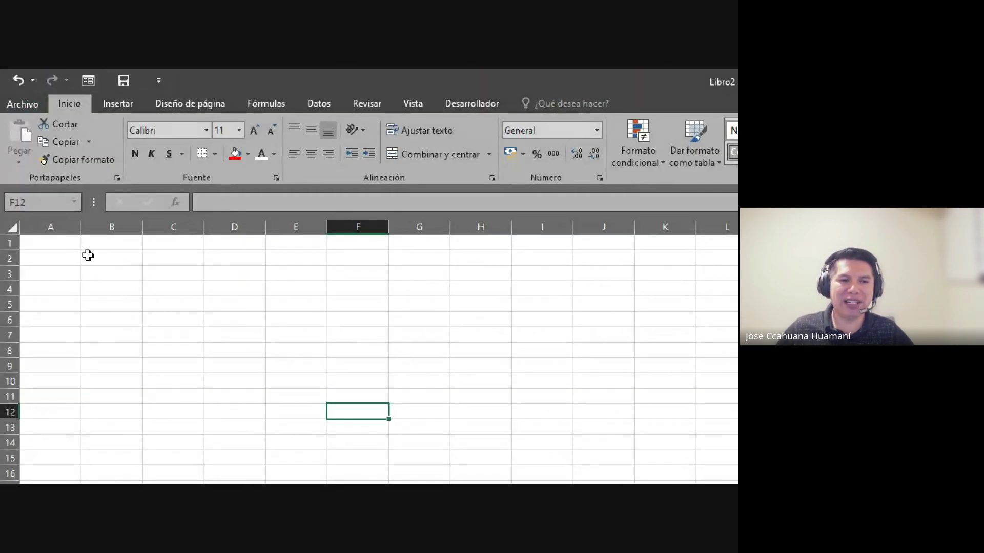
left_click(112, 275)
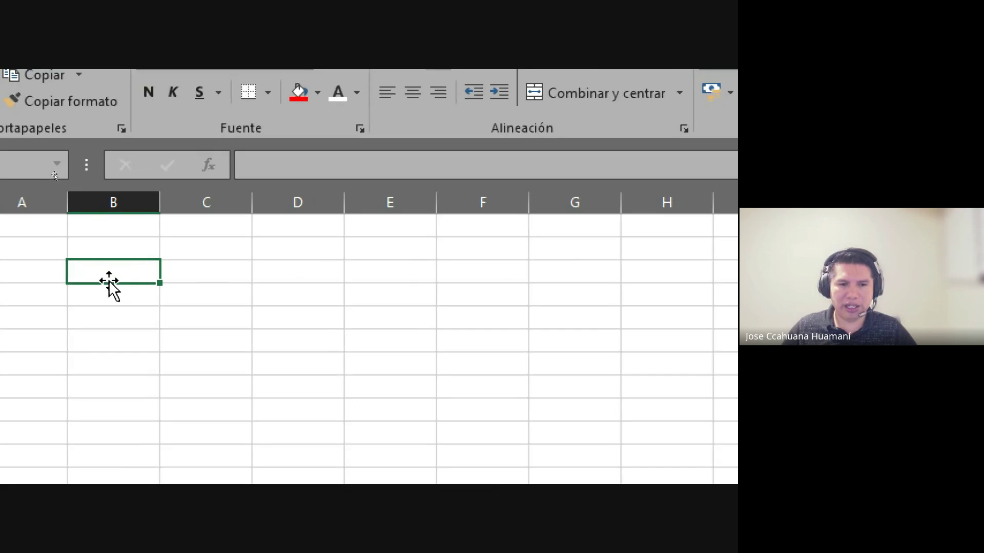
left_click(164, 297)
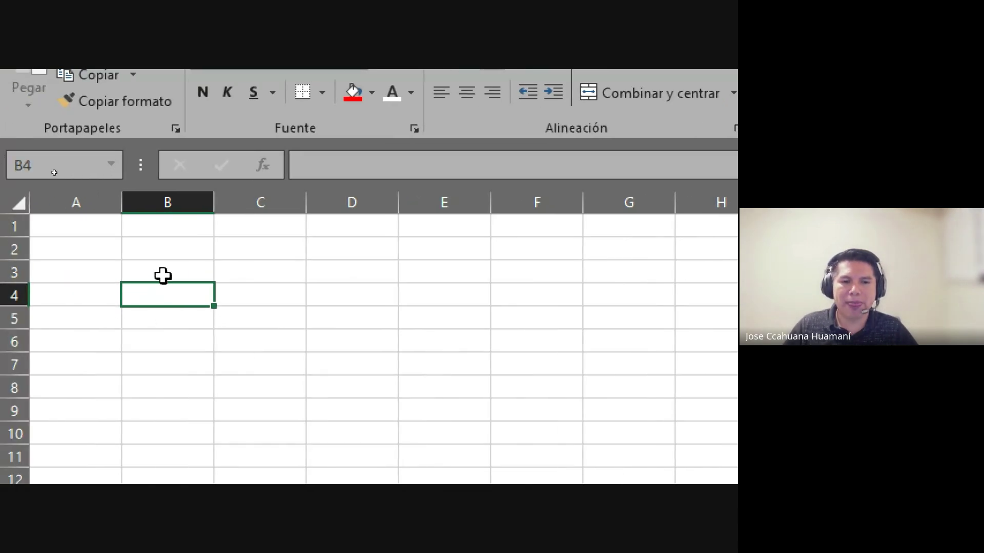
left_click(163, 276)
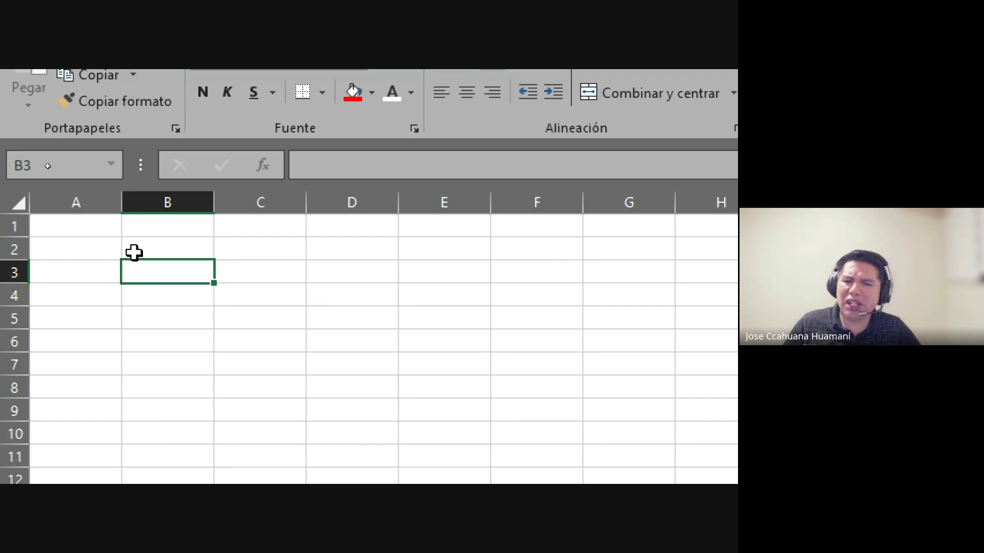
left_click(182, 313)
left_click(181, 274)
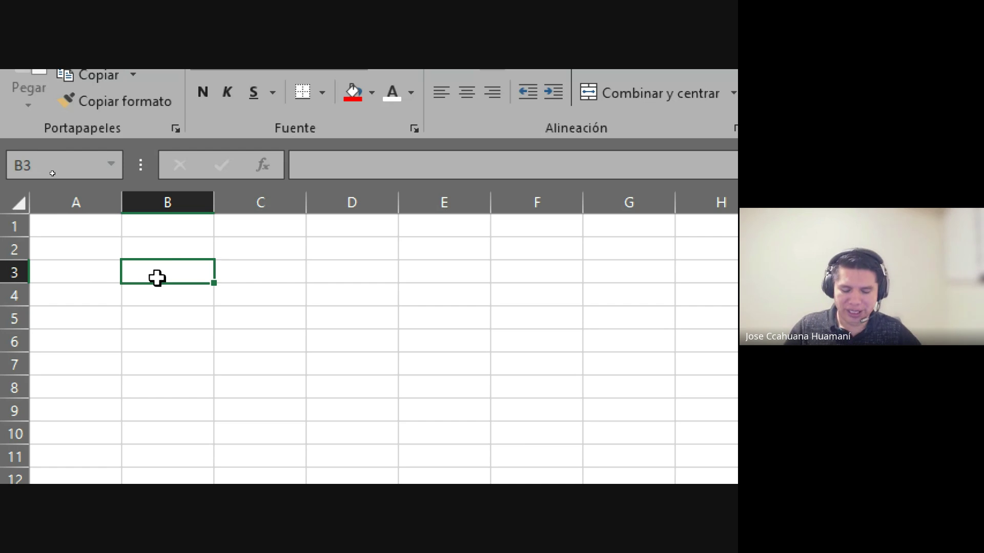
Type Lunes in B3 and autofill the weekday series across row 3 to F3
double_click(157, 278)
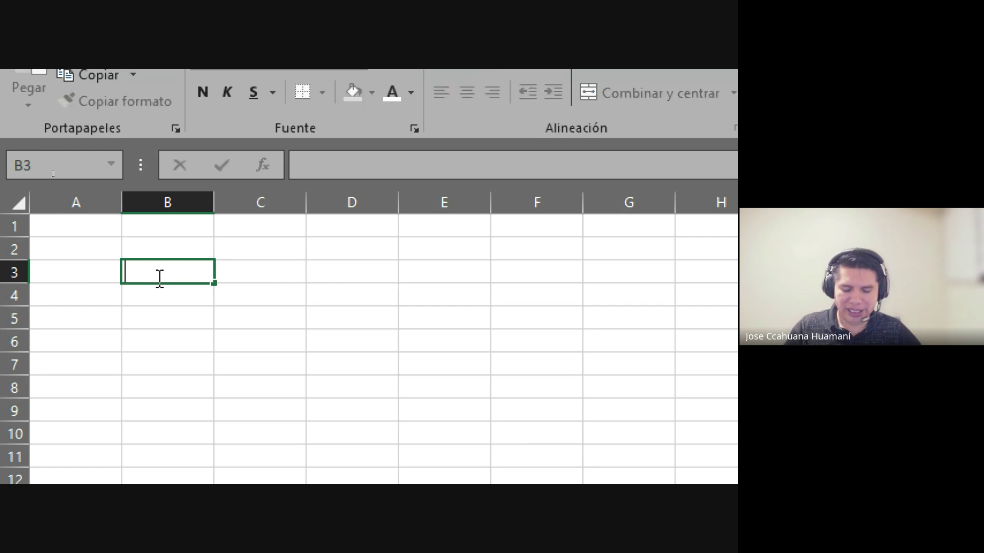
type("Lunes")
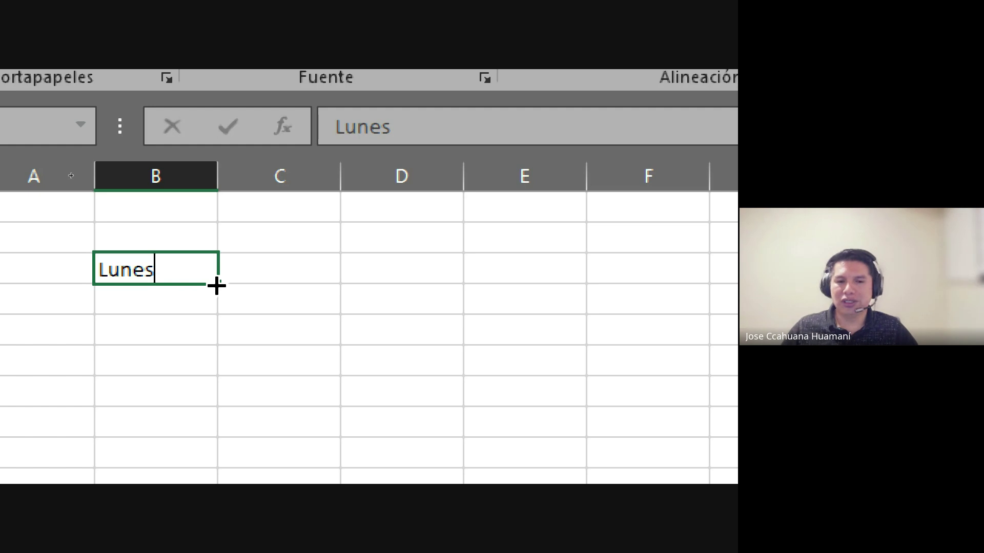
left_click(217, 285)
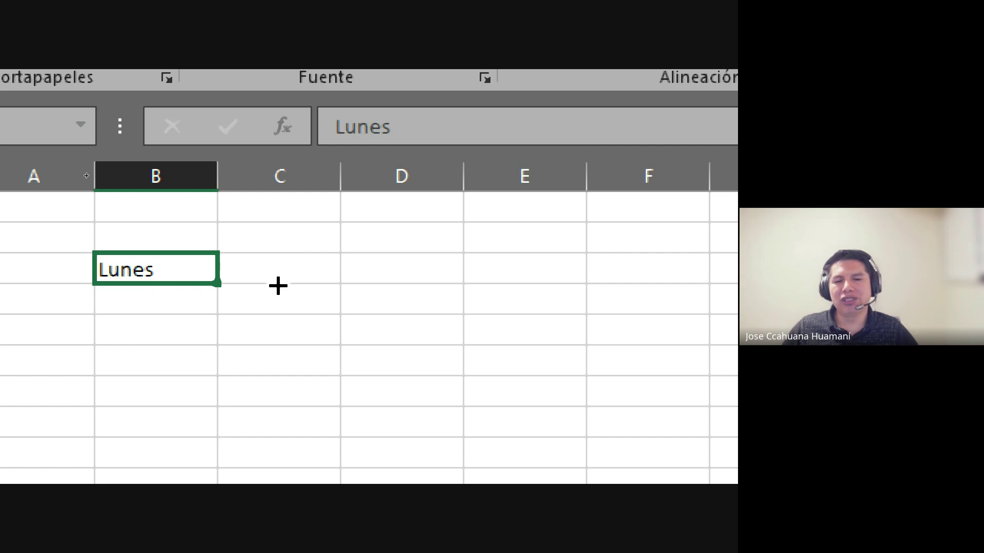
left_click_drag(278, 285, 284, 284)
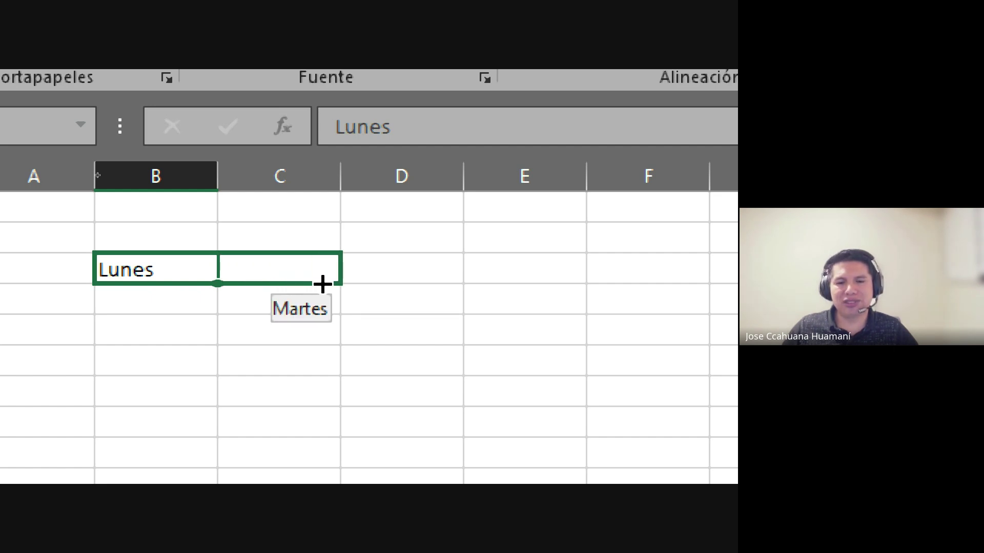
left_click_drag(284, 283, 633, 281)
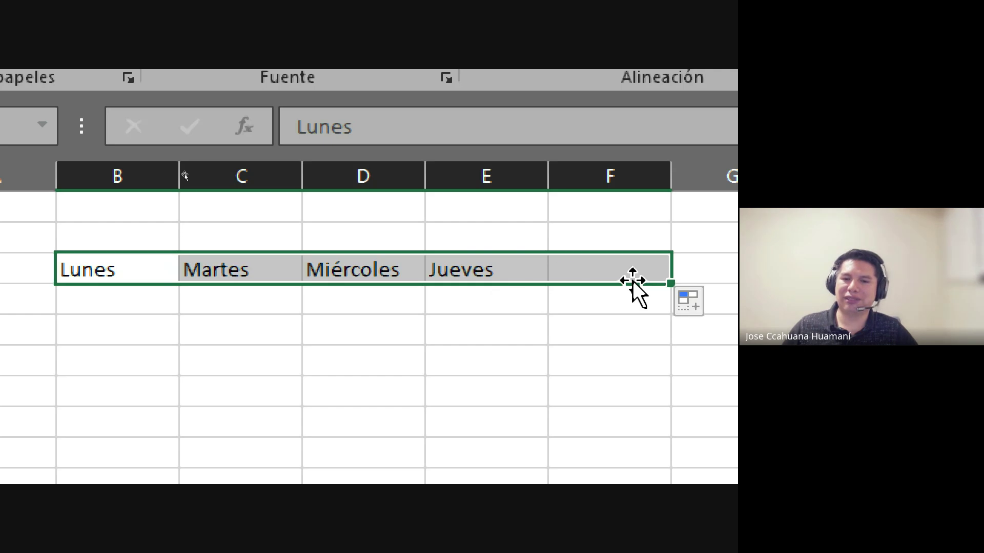
Check the filled headers Lunes, Martes, Miércoles and Viernes in B3, C3, D3 and F3
left_click(139, 326)
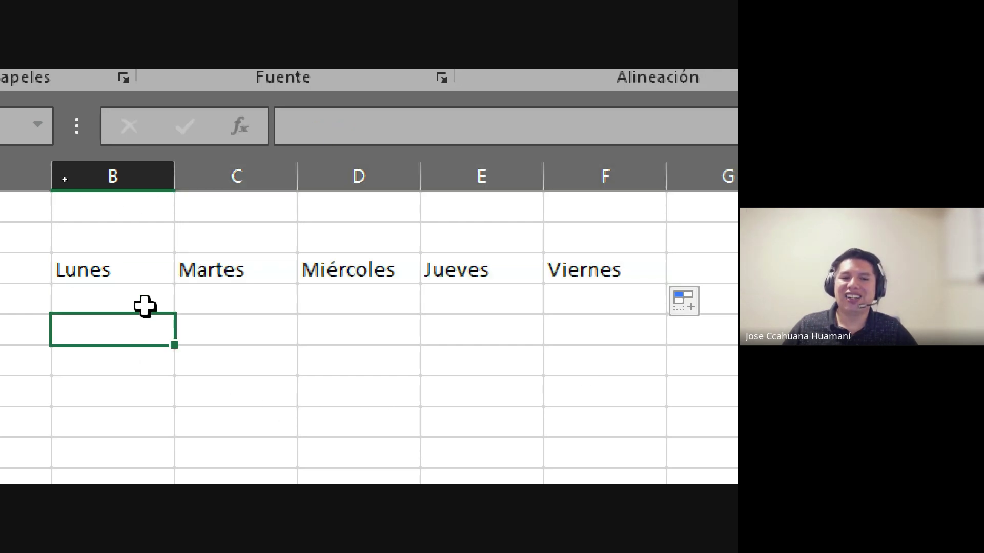
left_click(156, 264)
left_click(152, 335)
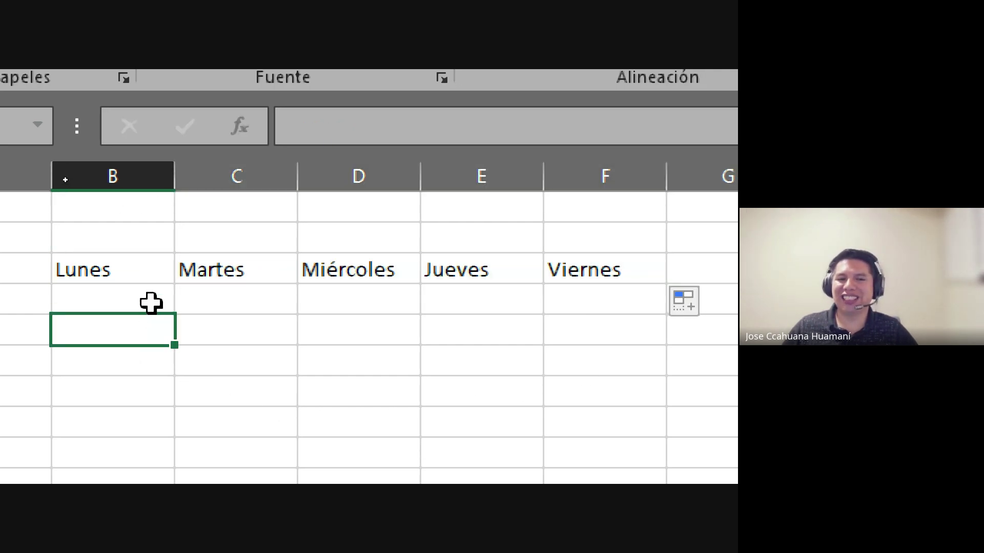
left_click(134, 268)
left_click(540, 256)
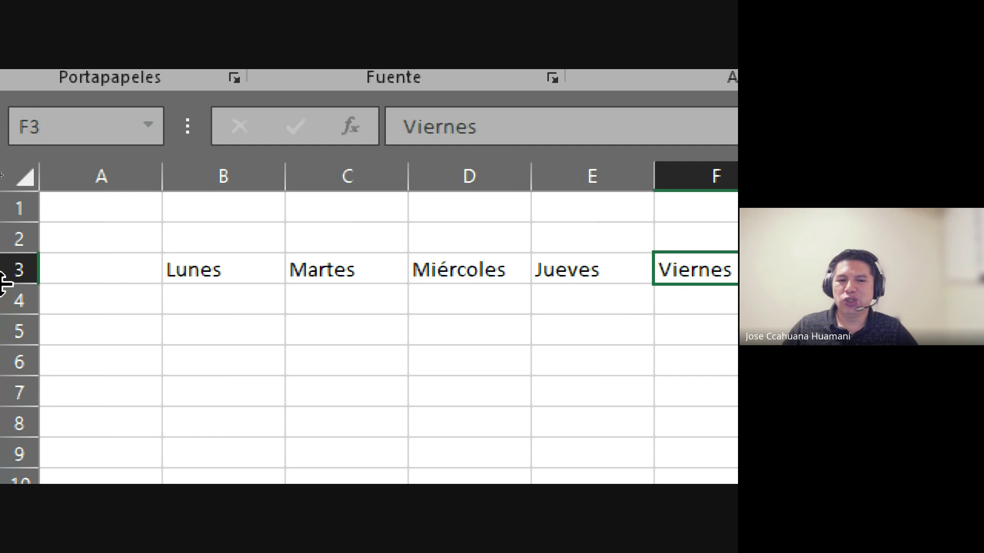
left_click(340, 271)
left_click(468, 270)
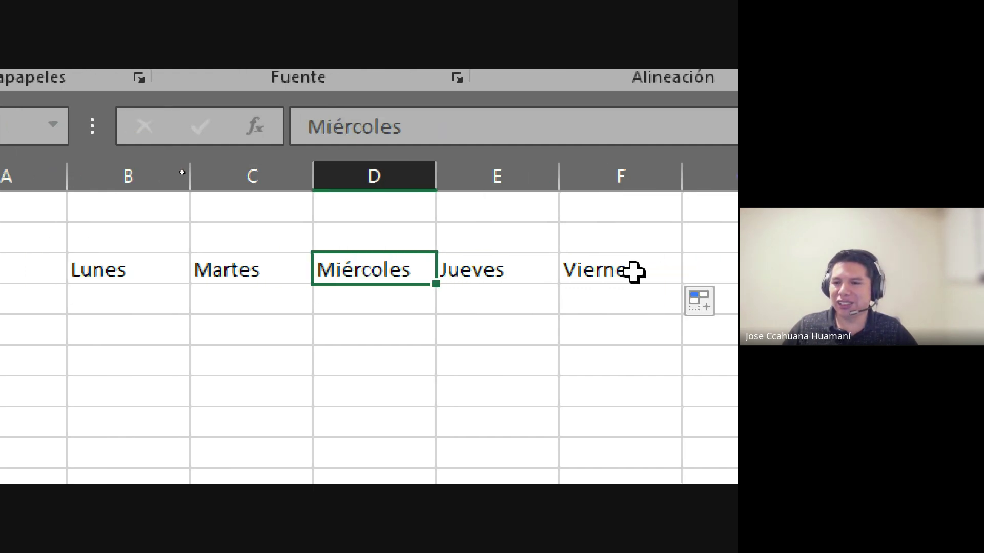
left_click(630, 270)
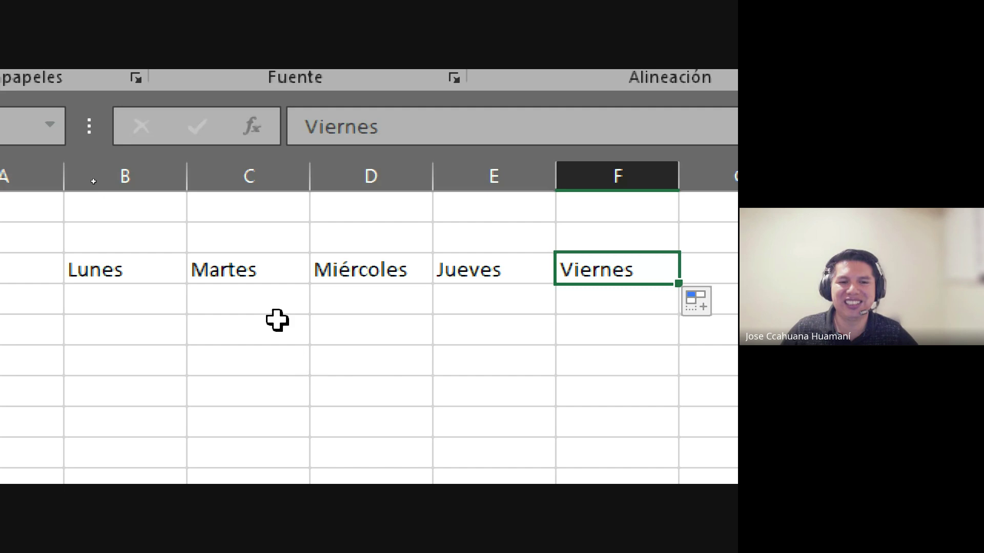
Clear Martes–Viernes from C3:F3, retype Lunes in B3, and reselect B3
left_click_drag(249, 267, 611, 278)
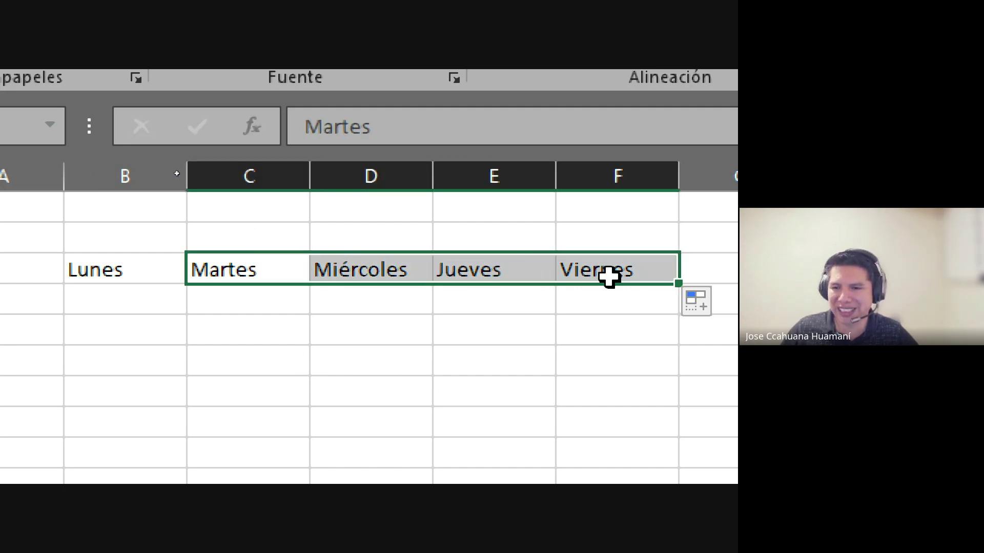
key("Delete")
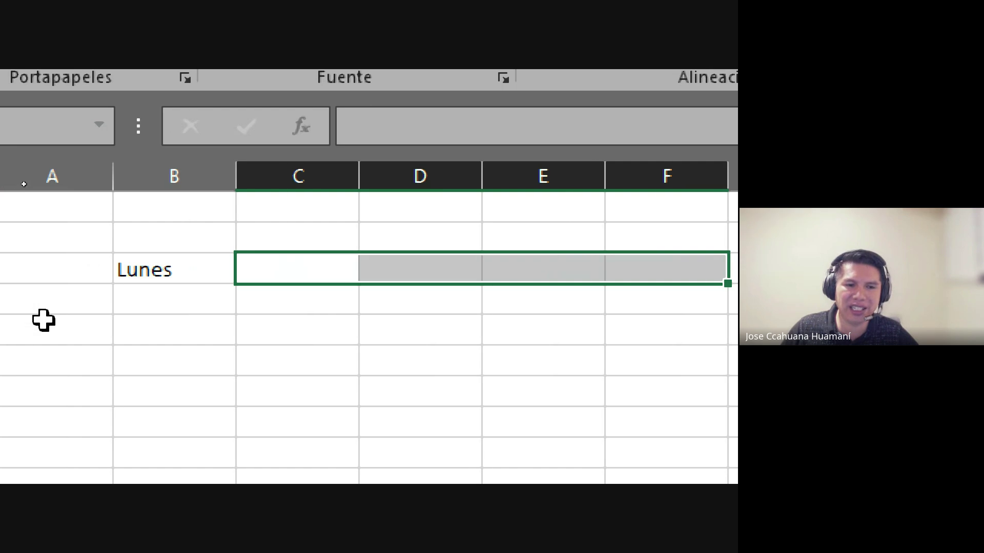
left_click(183, 277)
type("L")
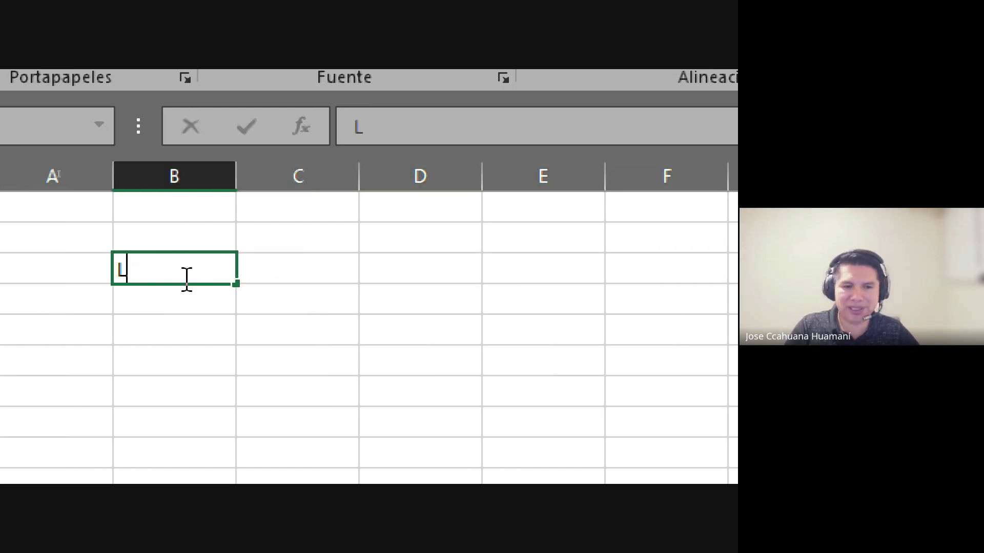
type("une")
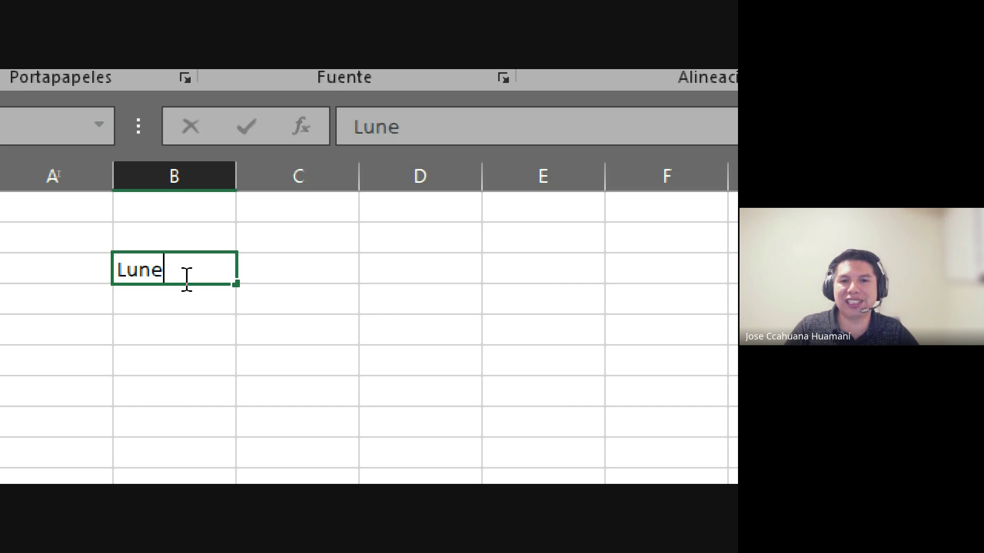
type("s")
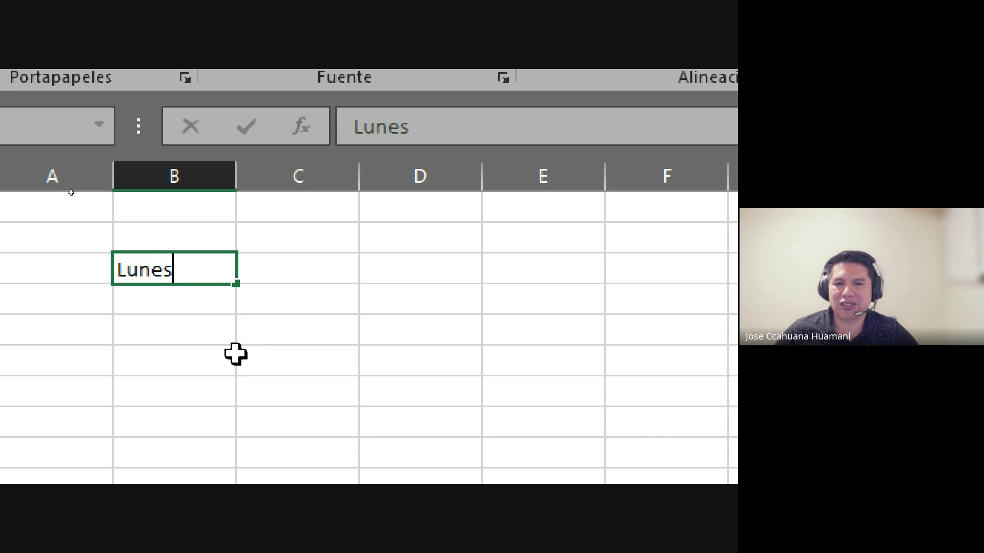
left_click(172, 298)
left_click(169, 270)
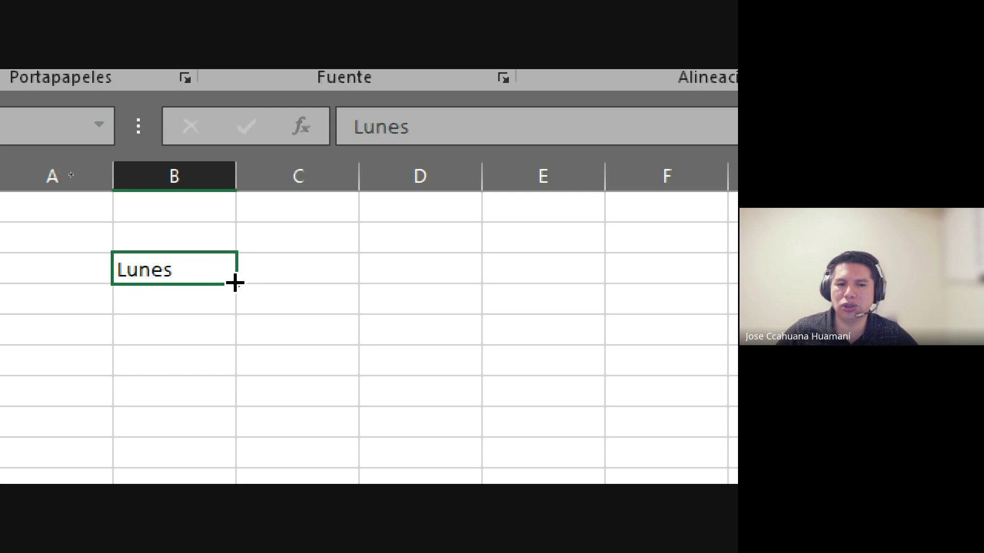
Autofill row 3 from Lunes in B3 through Viernes in F3, then check both ends
left_click_drag(234, 283, 635, 282)
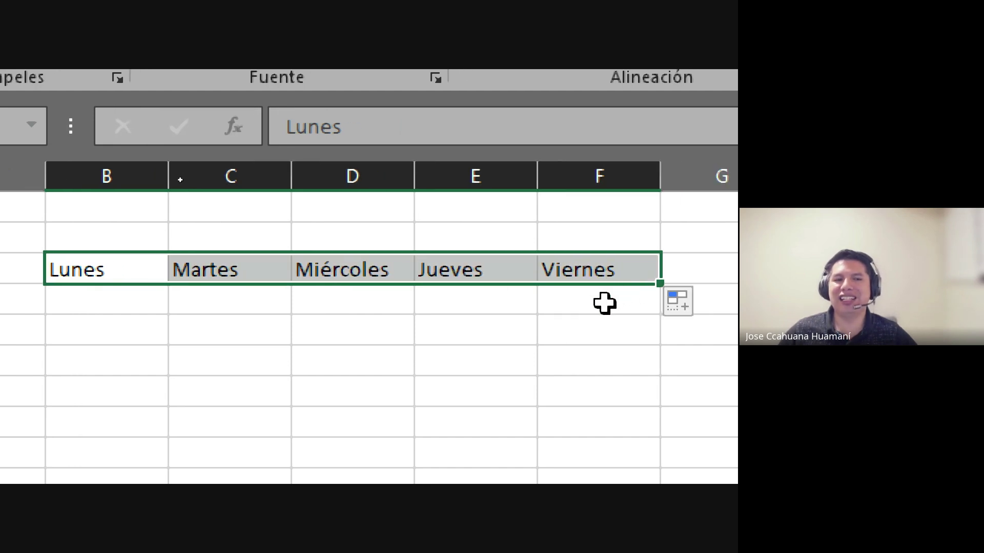
left_click(109, 268)
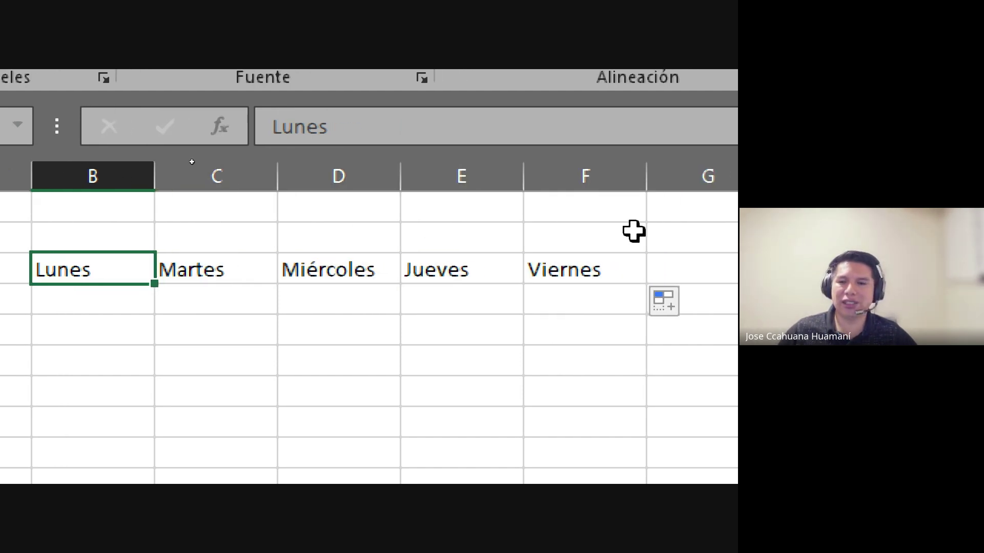
left_click(565, 276)
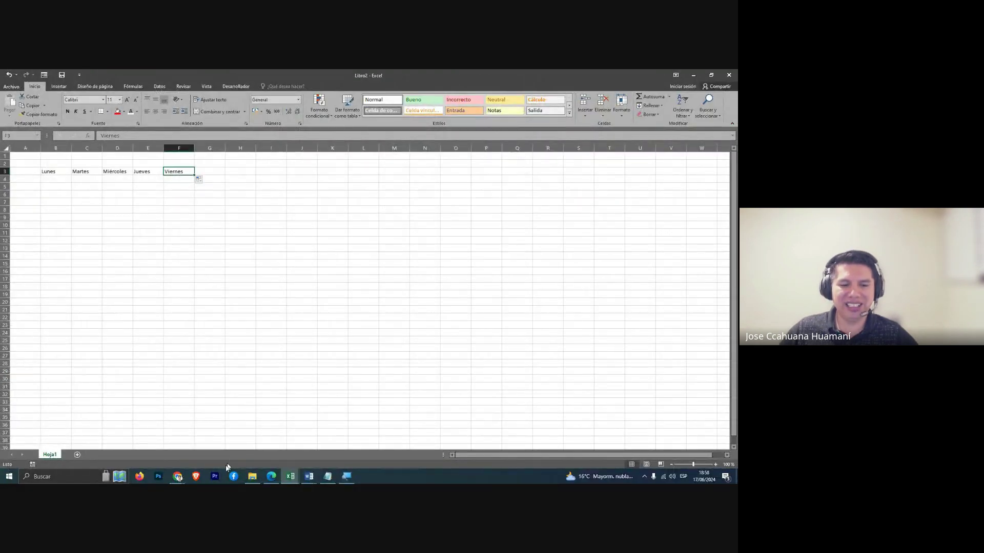
mouse_move(177, 477)
left_click(164, 449)
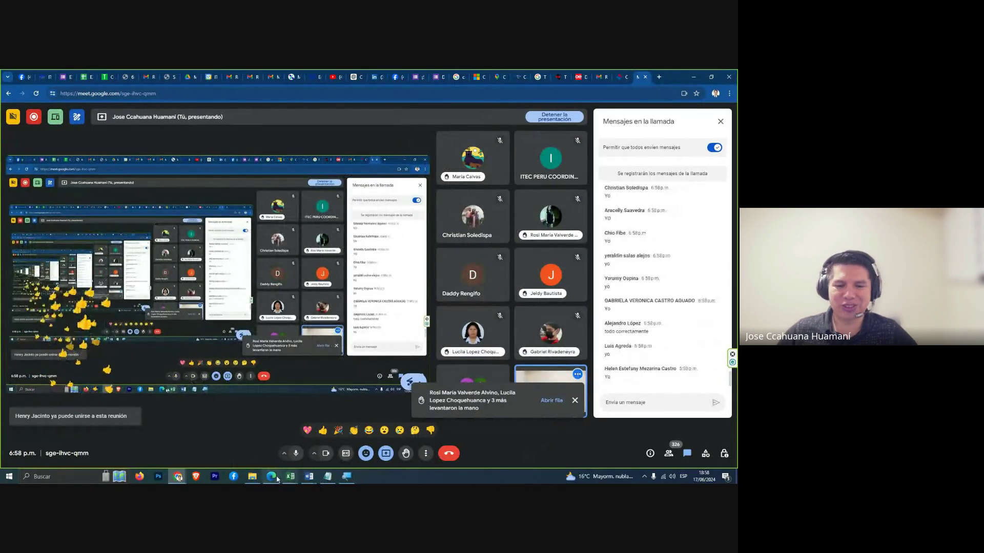
mouse_move(290, 477)
left_click(320, 442)
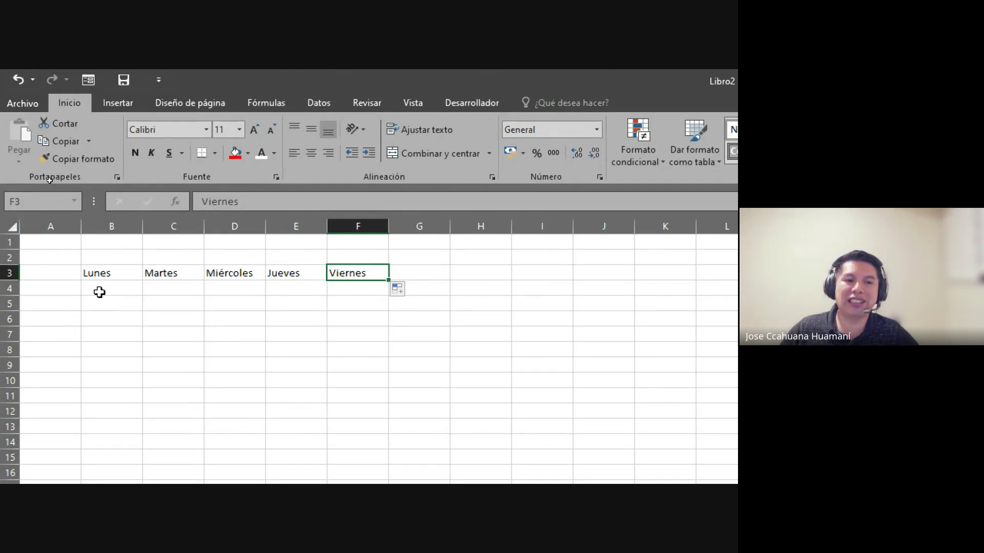
Enter 5 in B4 and 10 in C4
left_click(95, 291)
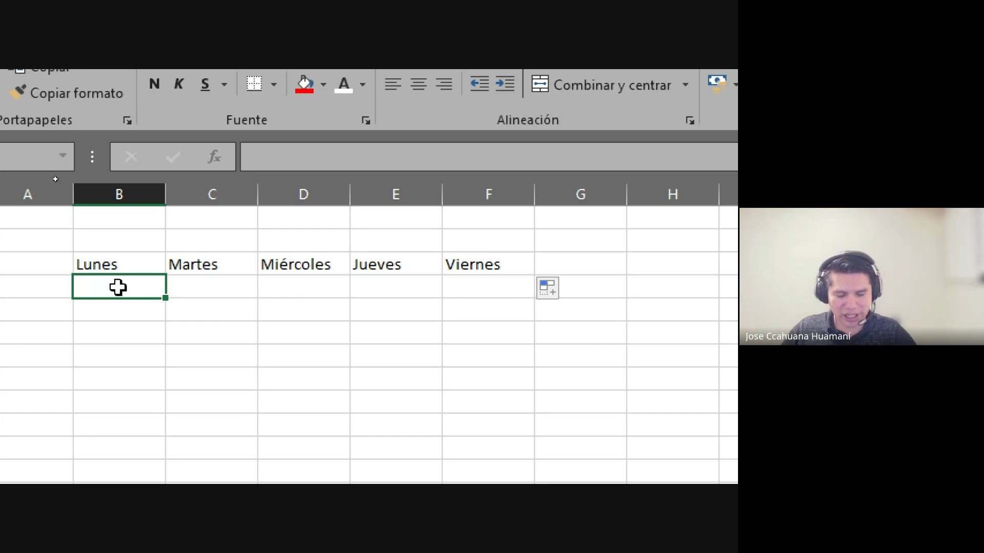
type("5")
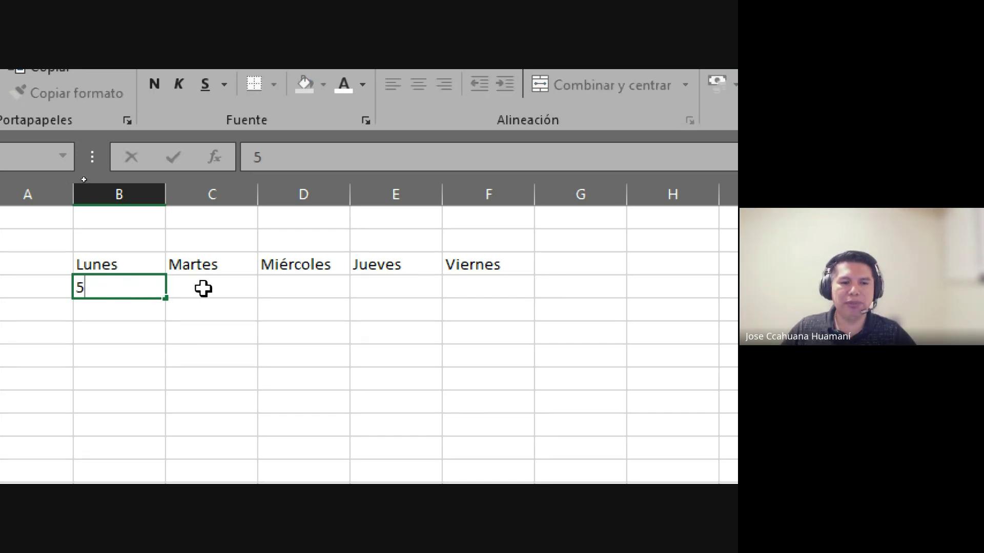
left_click(203, 288)
type("10")
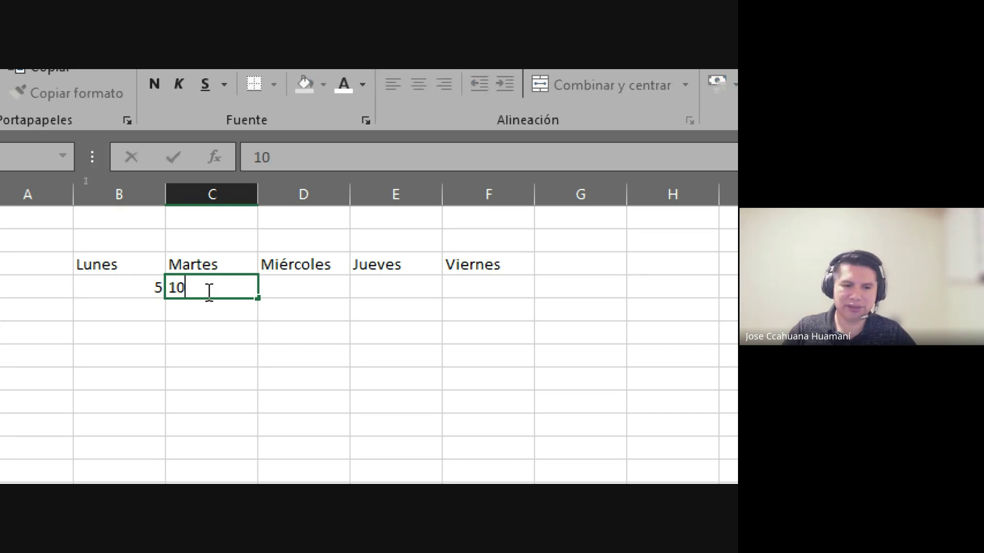
left_click(219, 329)
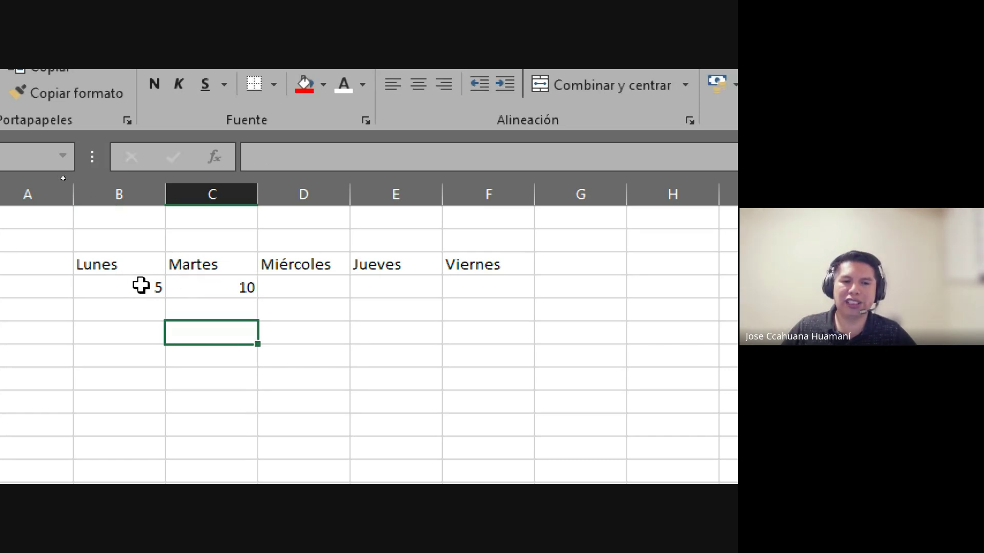
Compare the 5 in B4 and the 10 in C4 by selecting each cell and both together
left_click(130, 289)
left_click(210, 286)
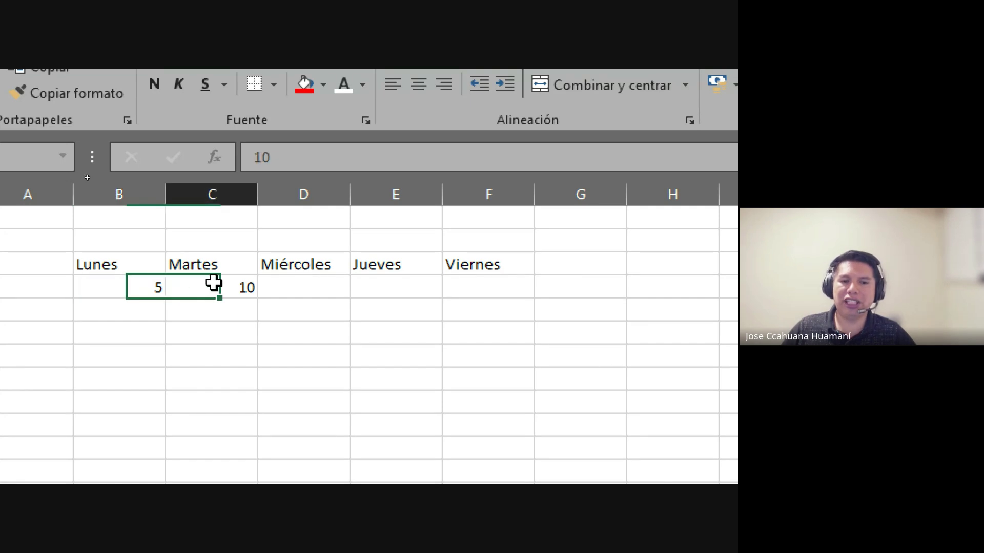
left_click(132, 285)
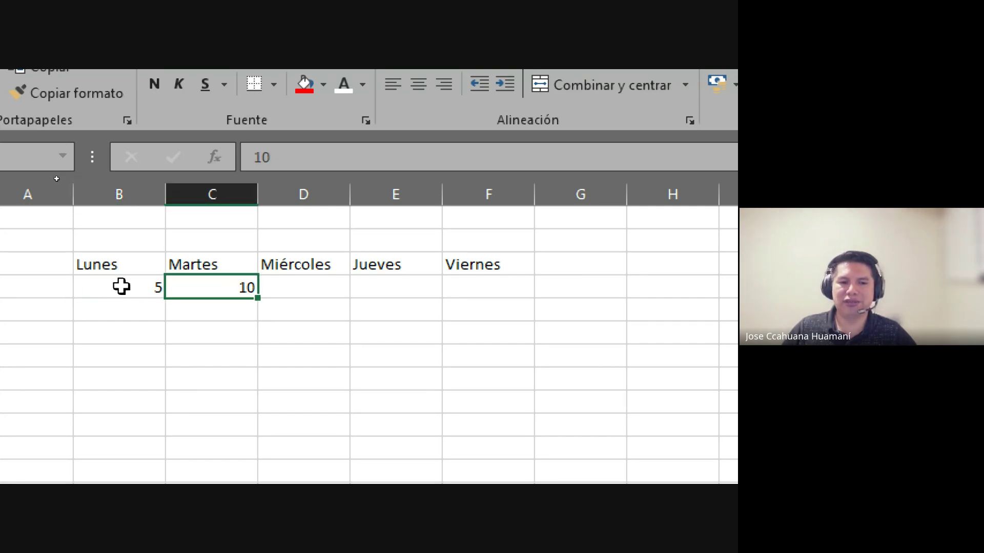
left_click(121, 287)
left_click(216, 287)
left_click(115, 286)
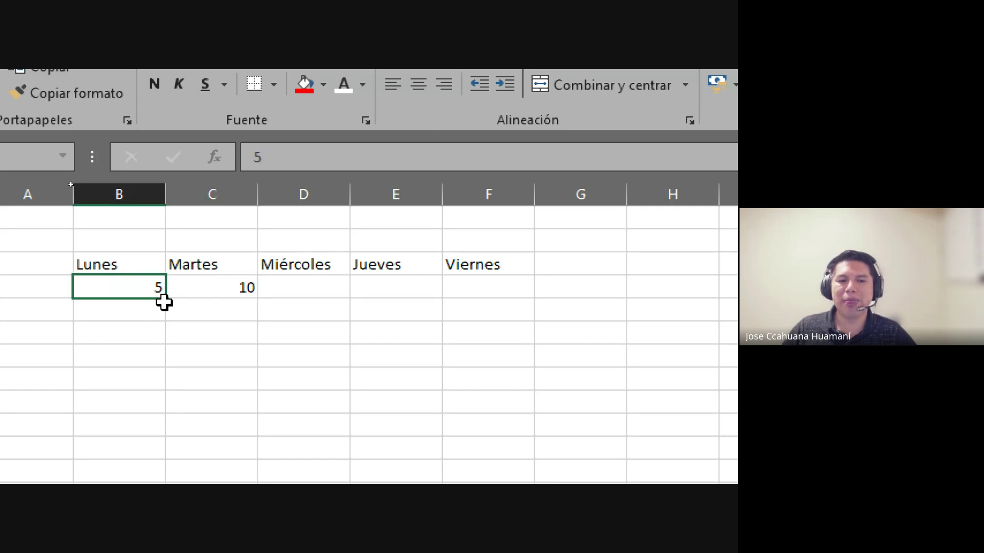
left_click(167, 308)
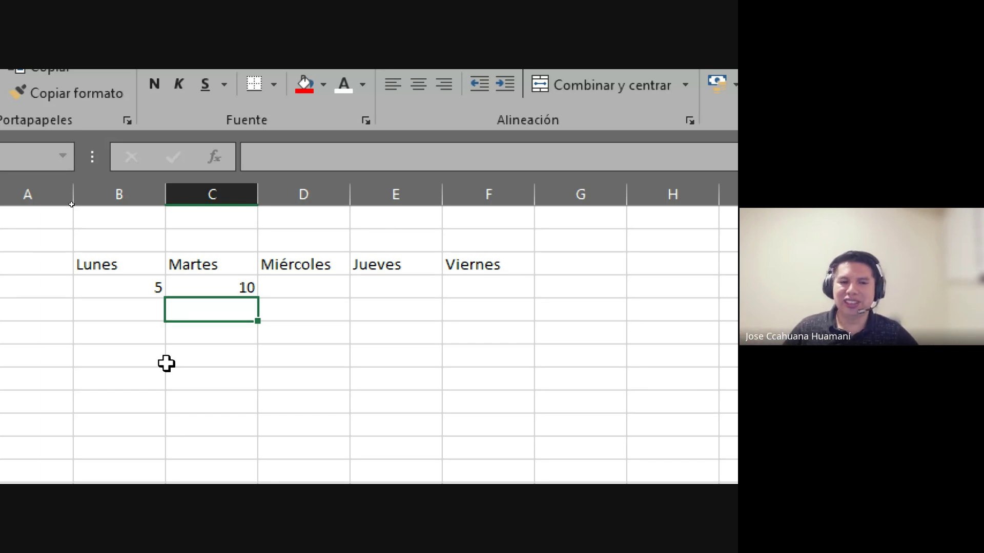
left_click(145, 289)
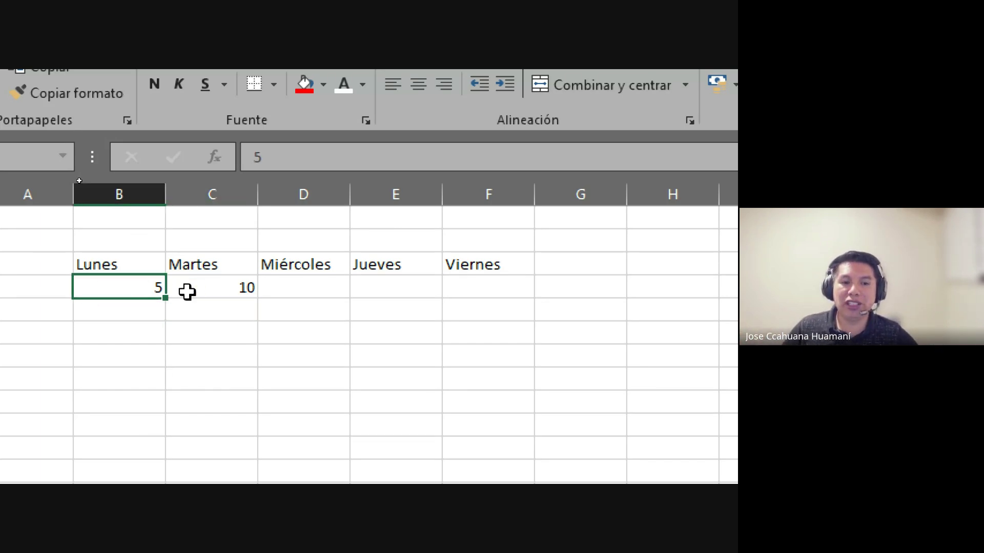
left_click(208, 290)
left_click(147, 290)
left_click(218, 290)
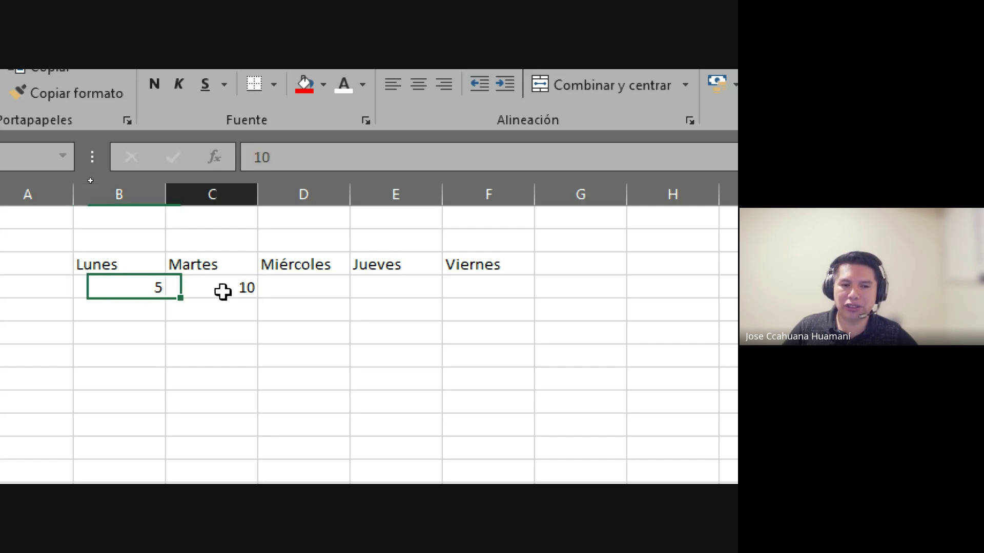
left_click(146, 289)
left_click(192, 290)
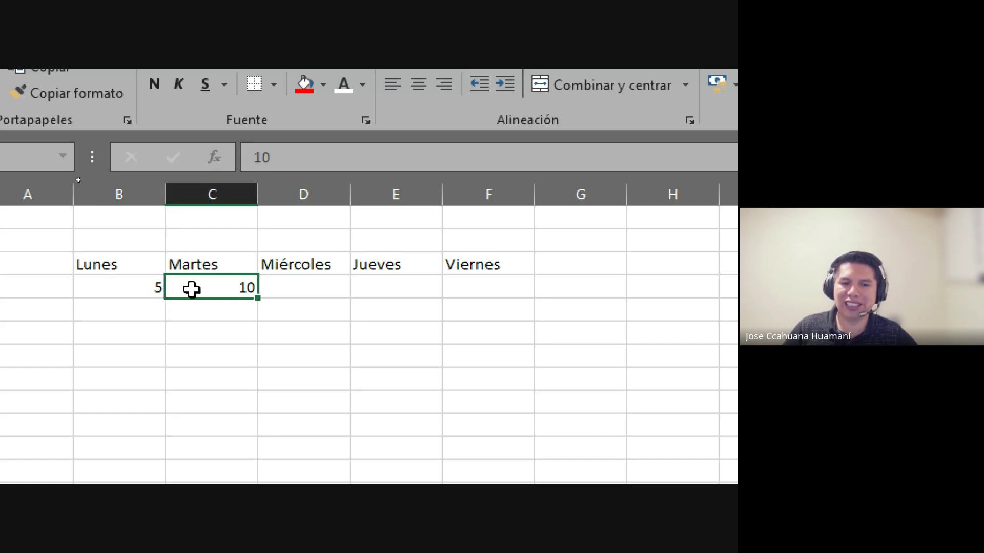
left_click(146, 289)
left_click(219, 287)
left_click(150, 290)
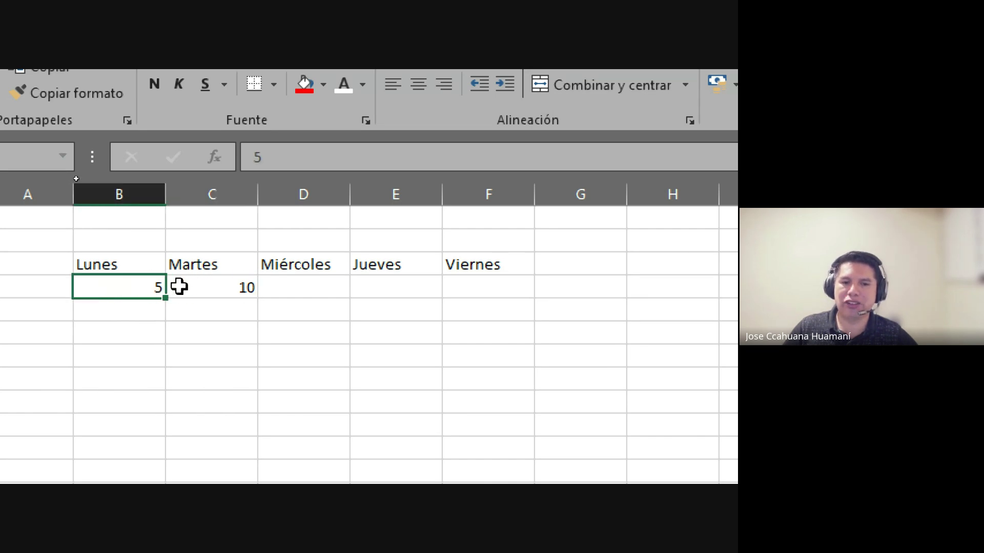
left_click(225, 290)
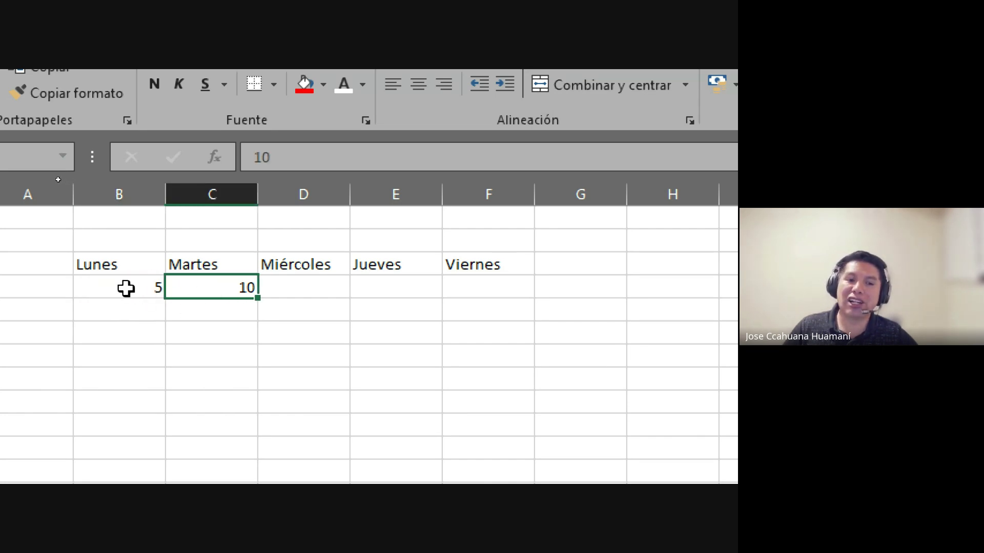
left_click_drag(126, 288, 176, 293)
left_click(102, 309)
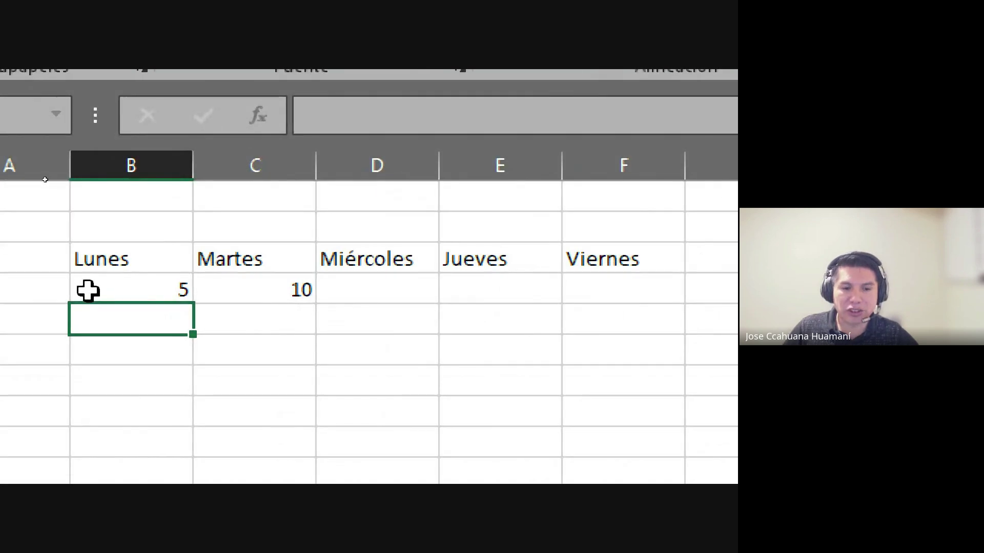
left_click(118, 289)
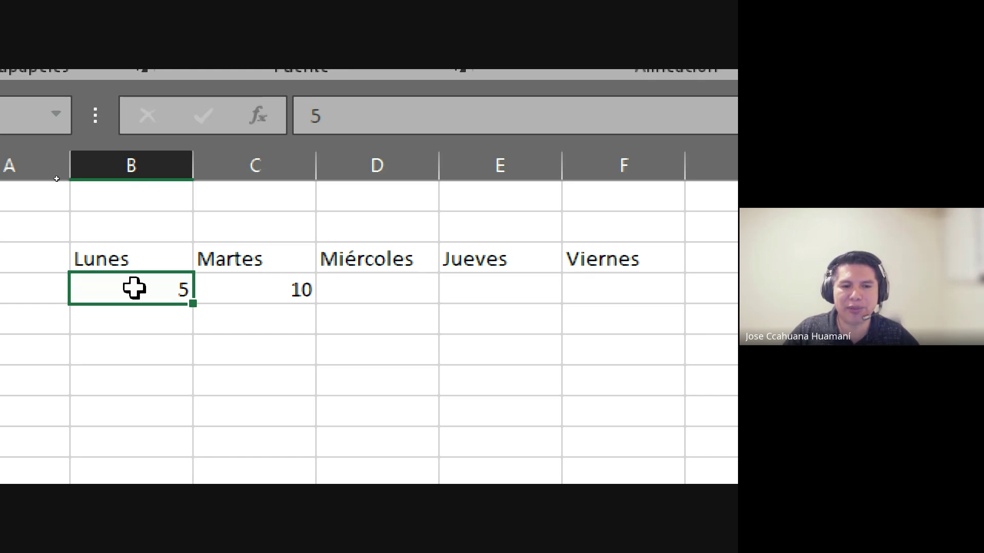
left_click_drag(121, 288, 240, 286)
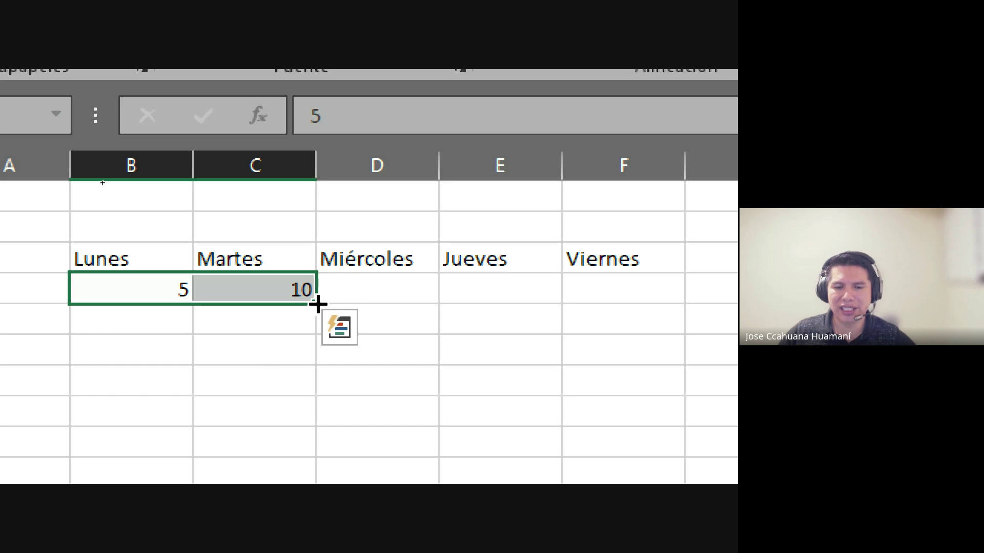
left_click_drag(321, 305, 634, 289)
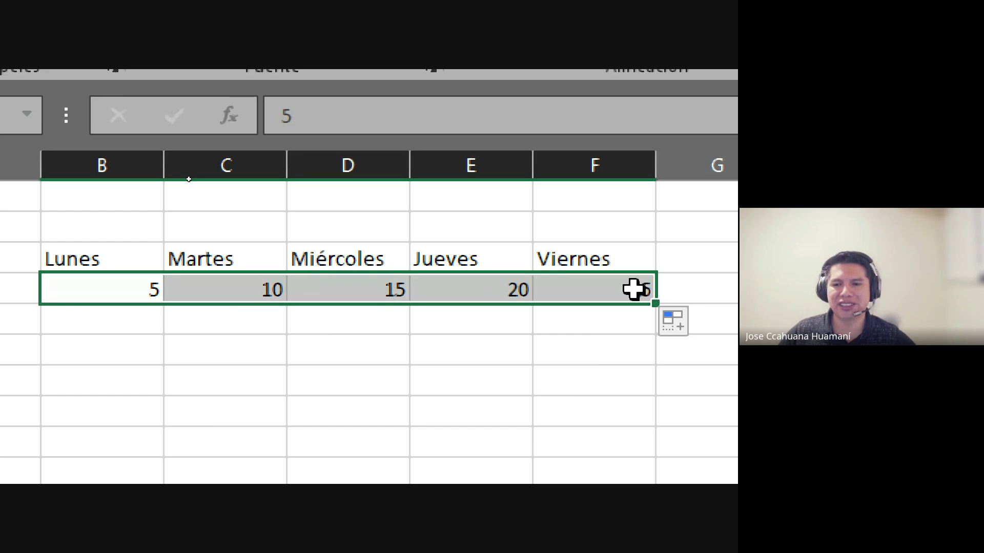
left_click(200, 377)
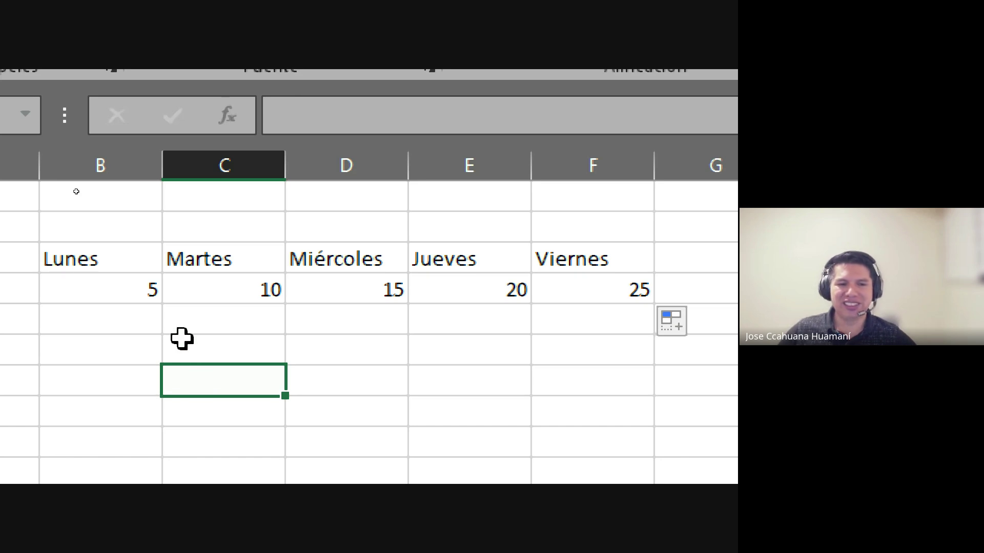
left_click(151, 281)
left_click(205, 293)
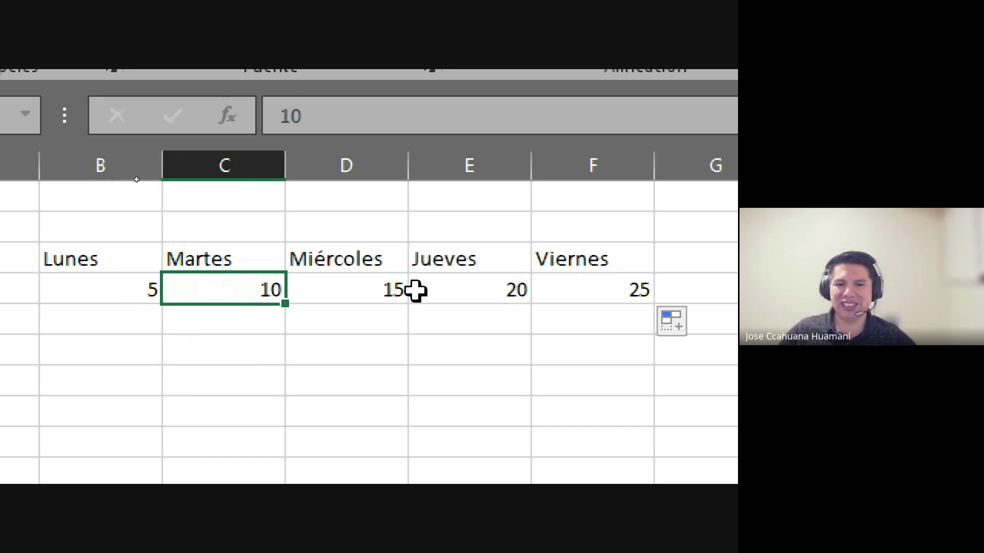
left_click(391, 286)
left_click(474, 293)
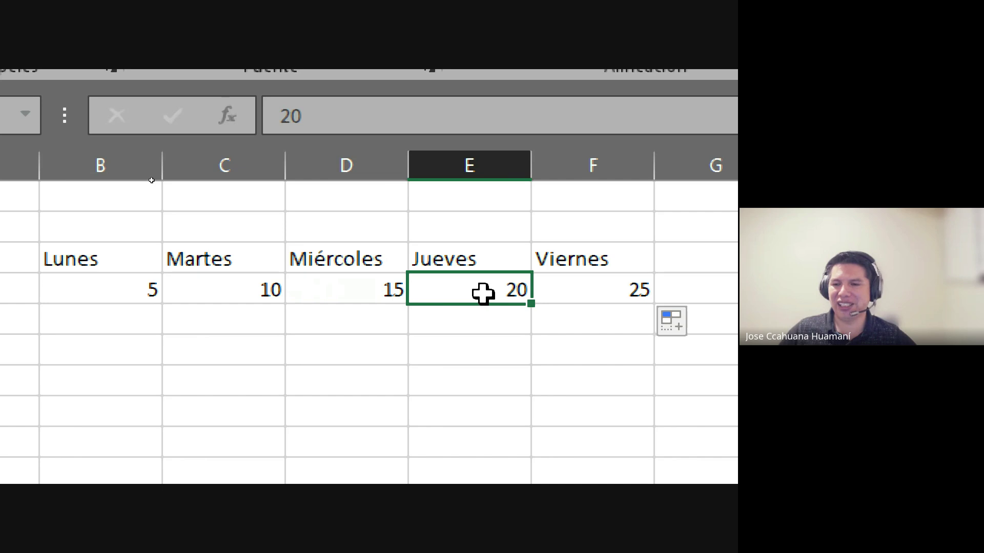
left_click(621, 291)
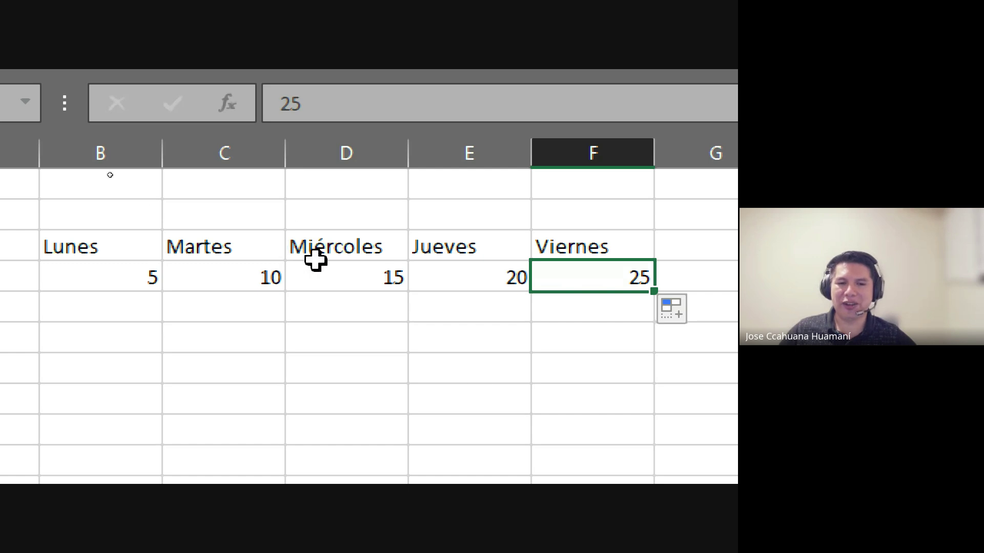
left_click(376, 278)
left_click_drag(376, 278, 603, 278)
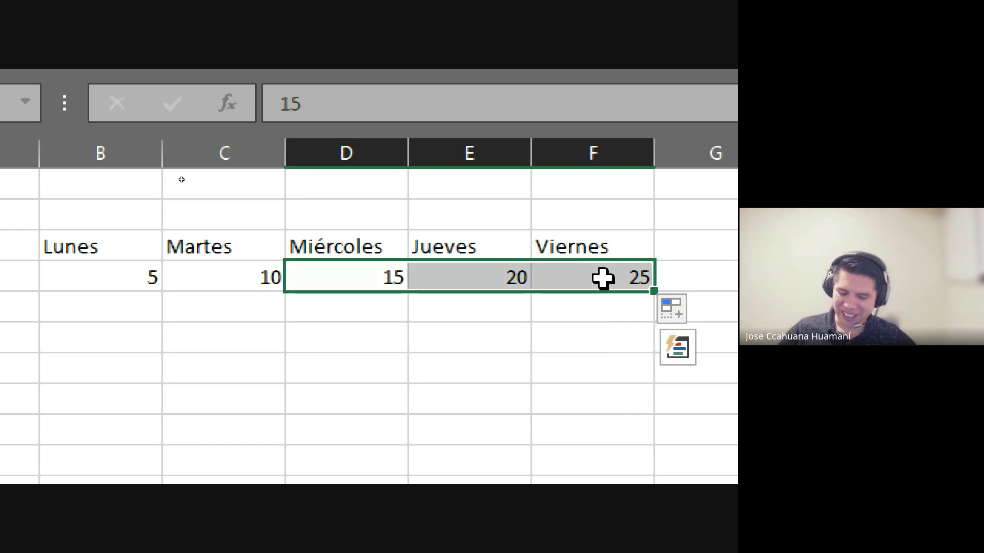
Delete 15, 20 and 25 from D4:F4, then select B4:C4 holding 5 and 10
key("Delete")
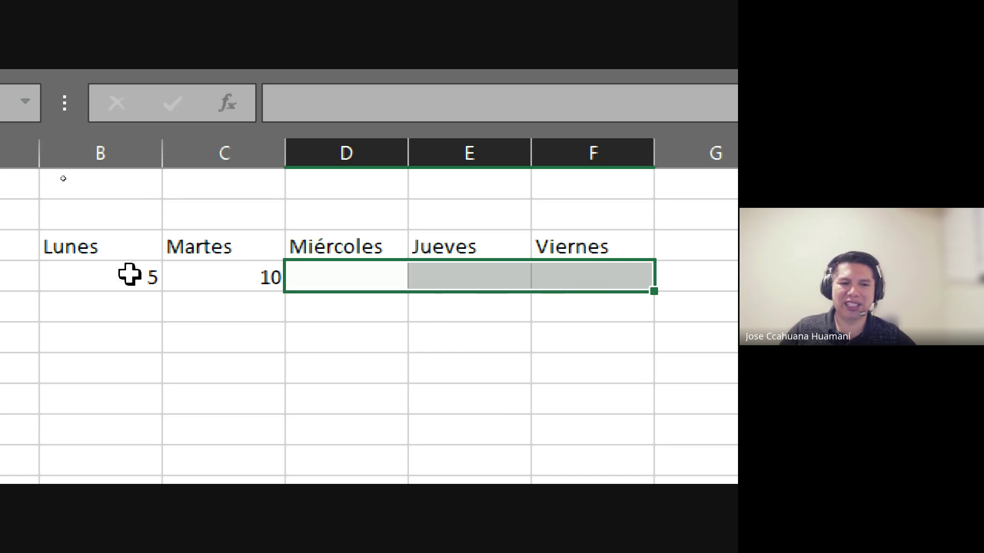
left_click(130, 277)
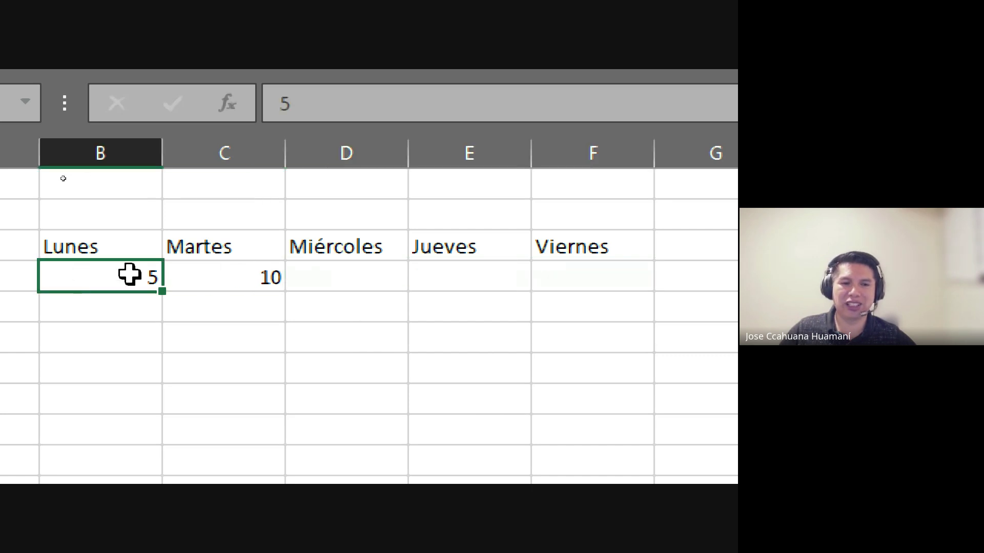
left_click(216, 276)
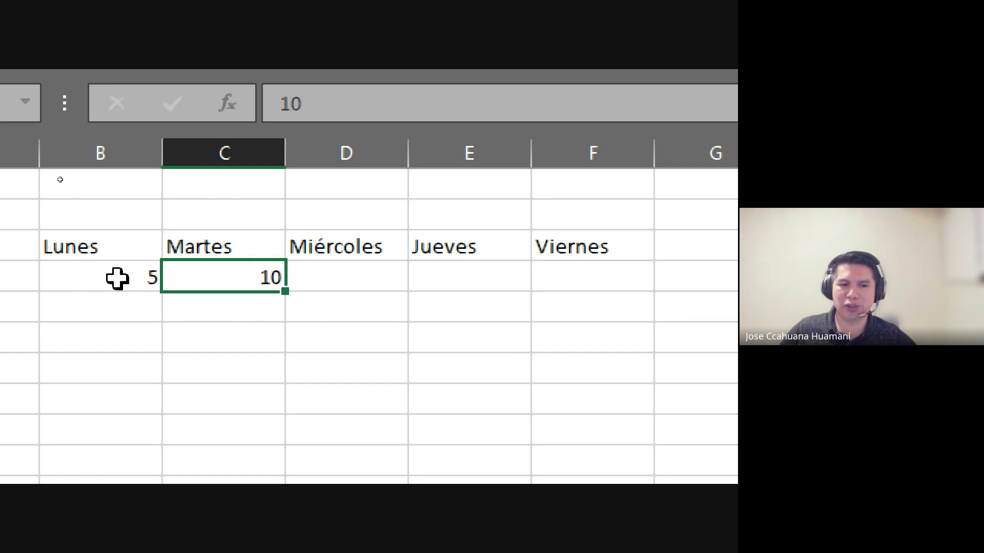
left_click(117, 277)
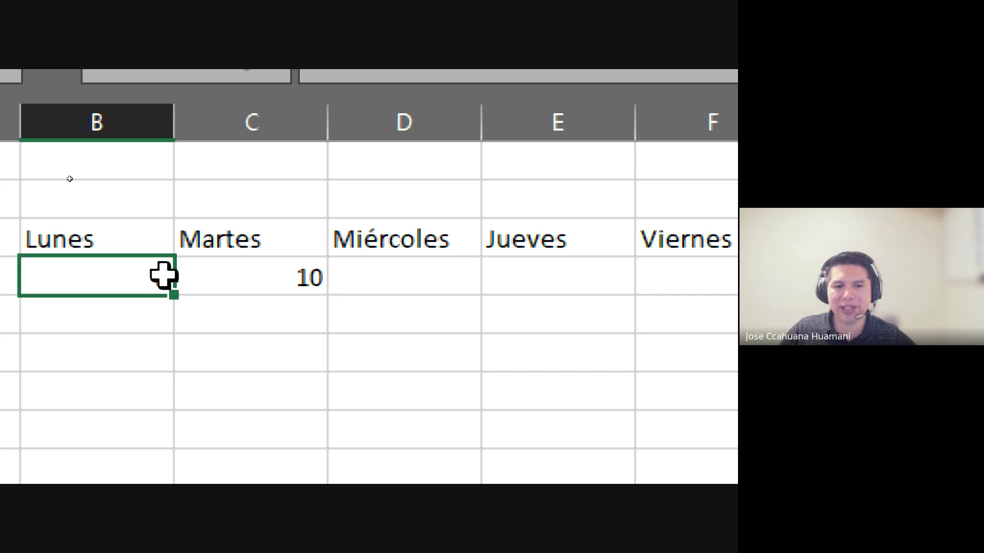
left_click_drag(126, 275, 210, 276)
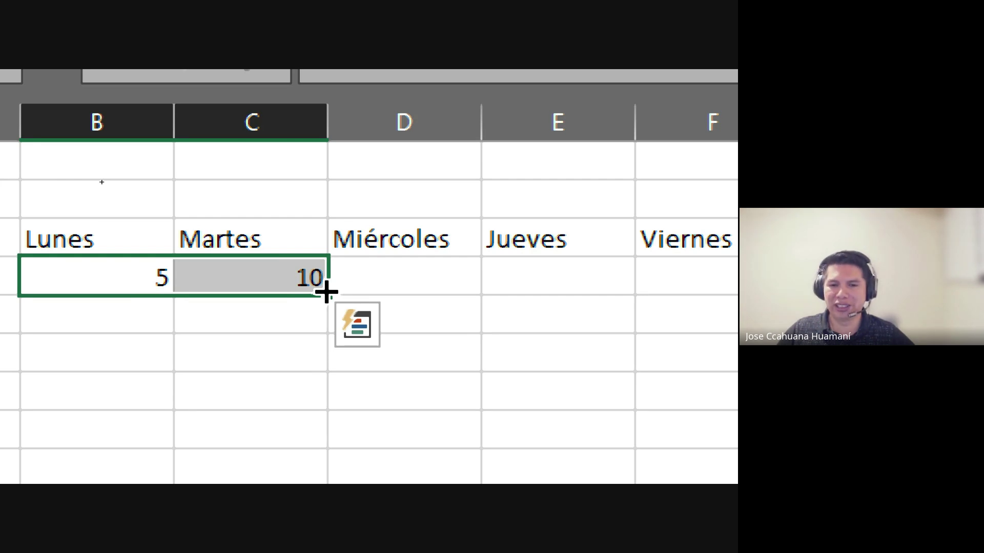
Fill B4:C4 across to F4 and verify 15, 20 and 25 under Miércoles–Viernes
left_click_drag(327, 293, 632, 289)
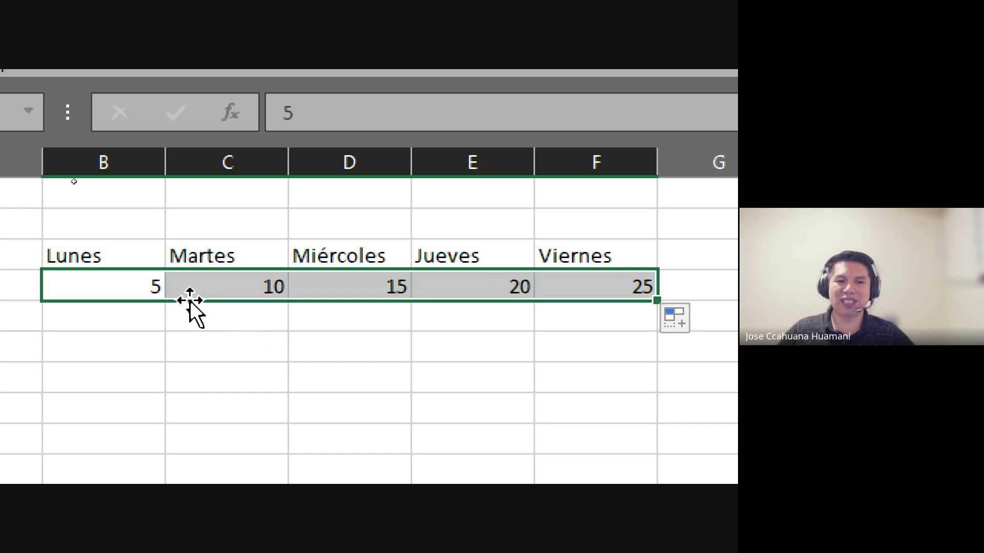
left_click(108, 286)
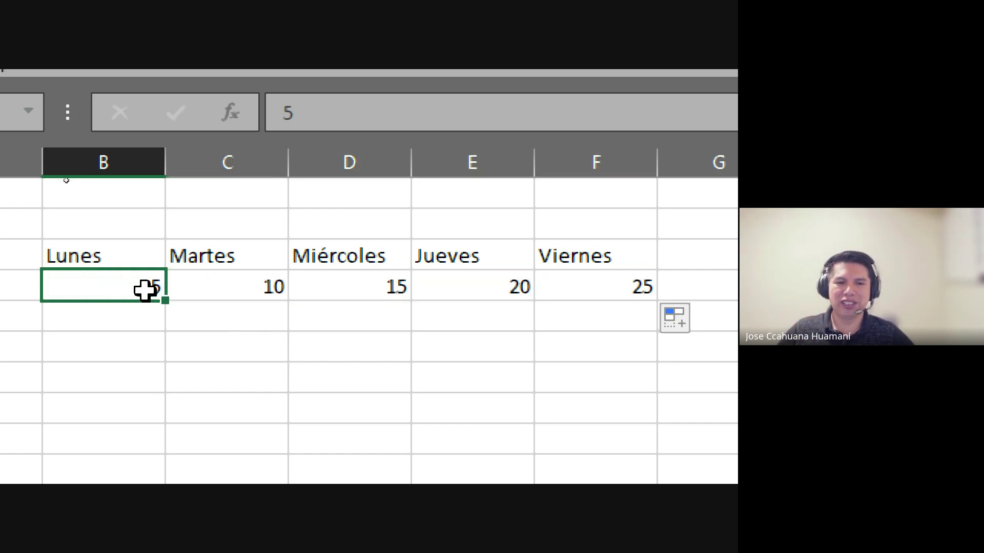
left_click(244, 290)
left_click(362, 284)
left_click(487, 283)
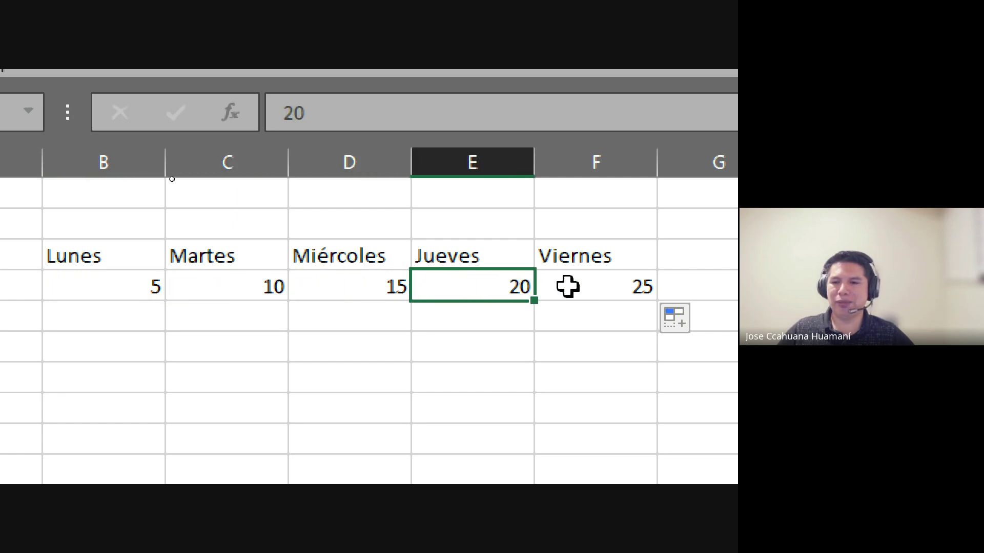
left_click(617, 291)
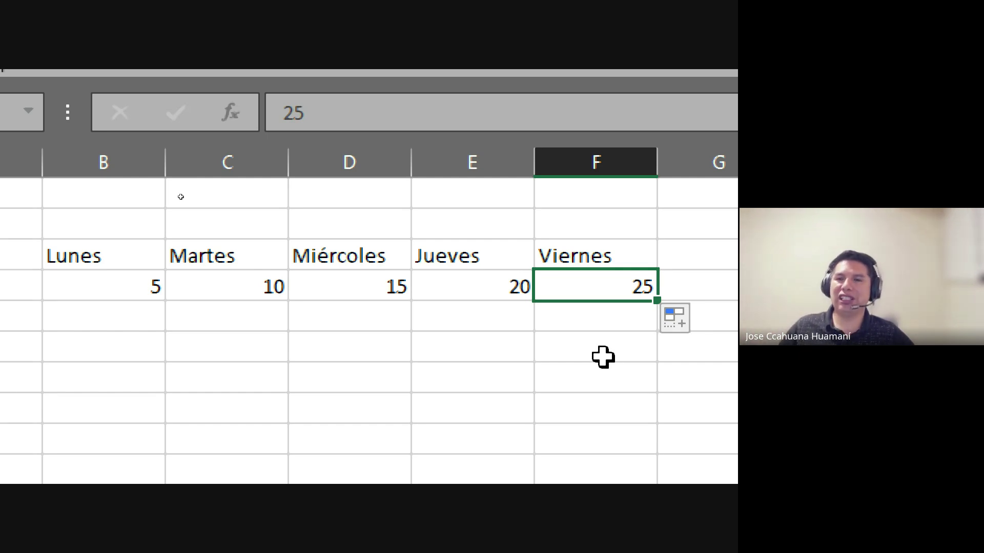
Recheck the 5 and 10 under Lunes and Martes, then select the Martes header
left_click(125, 279)
left_click(246, 283)
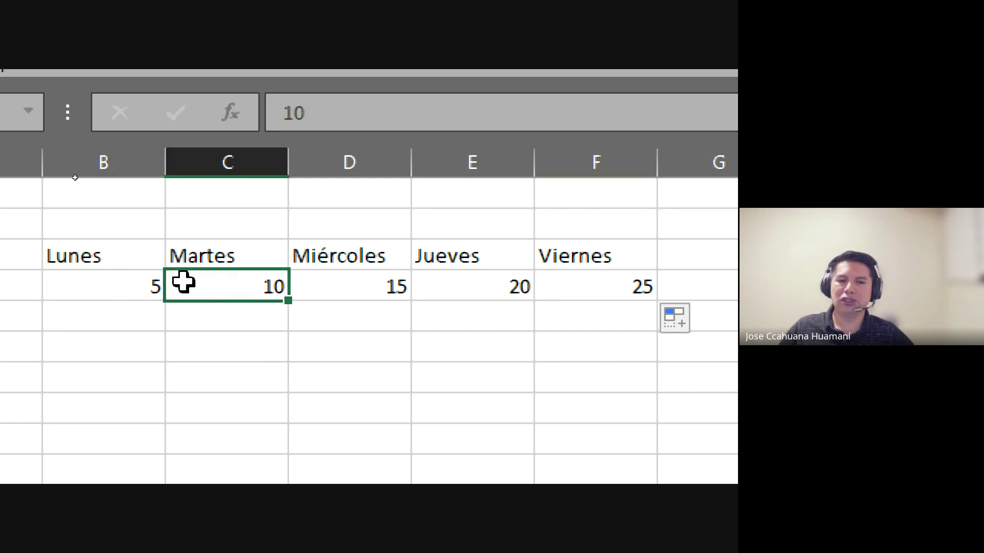
left_click(136, 285)
left_click(219, 281)
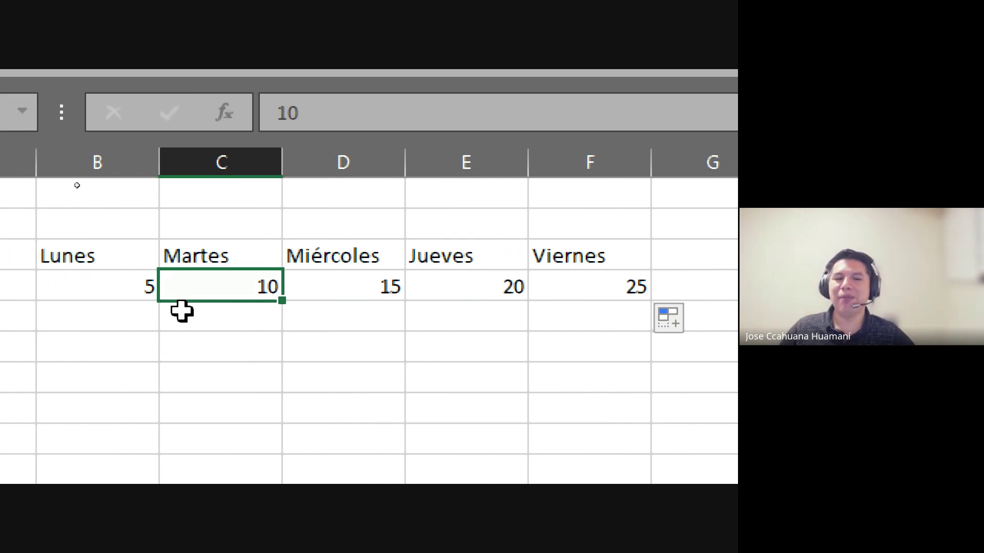
left_click(208, 256)
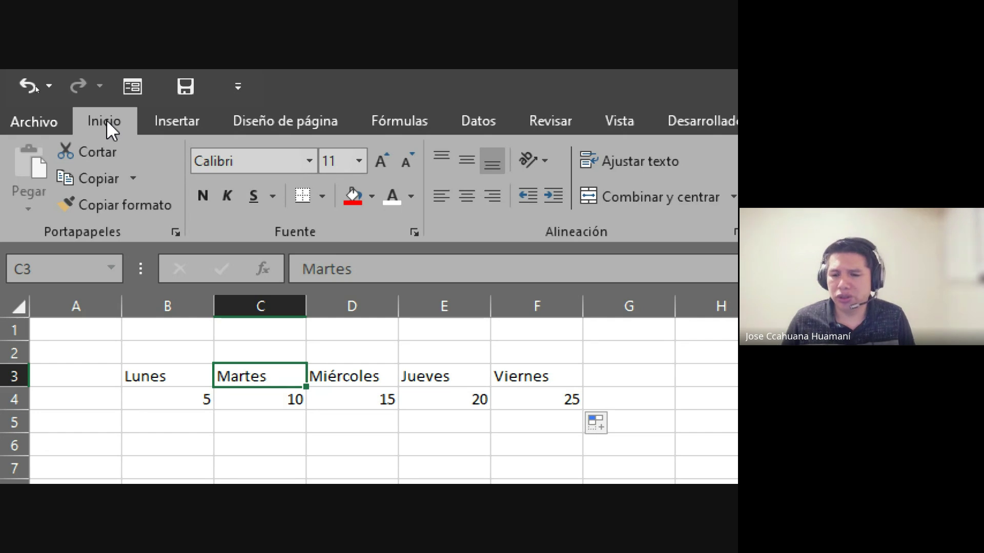
Review the Martes and Miércoles cells, then show the Archivo Información page
left_click(231, 399)
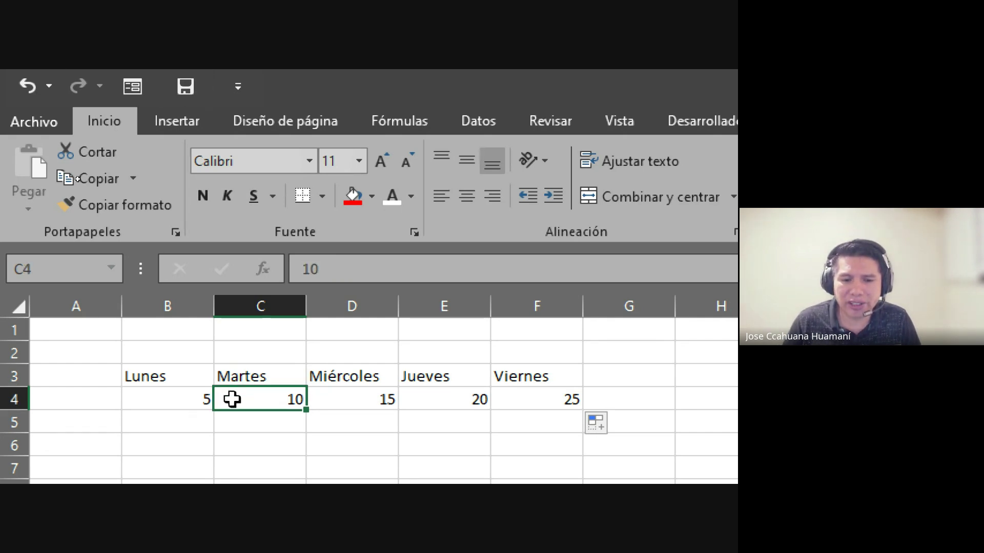
left_click(244, 380)
left_click(258, 398)
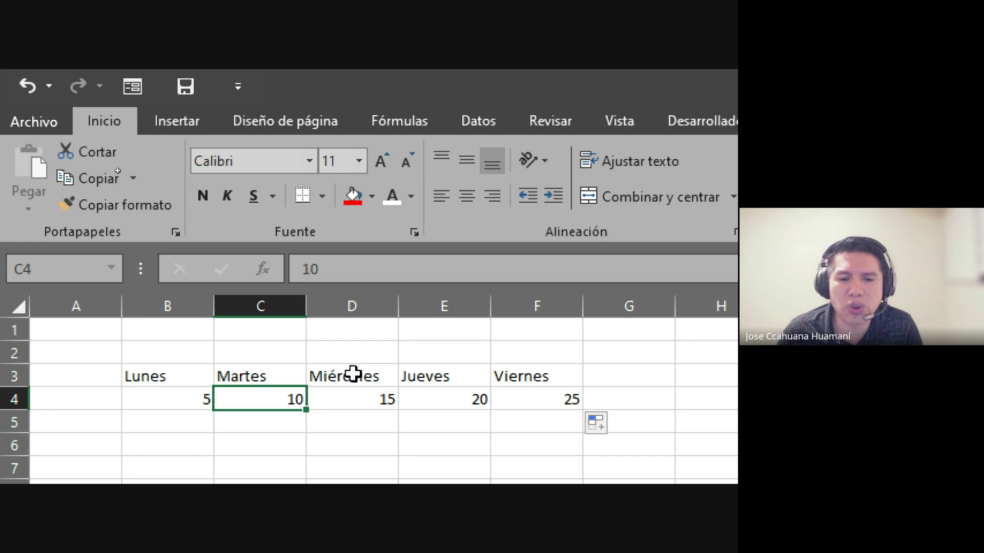
left_click(349, 376)
left_click(280, 377)
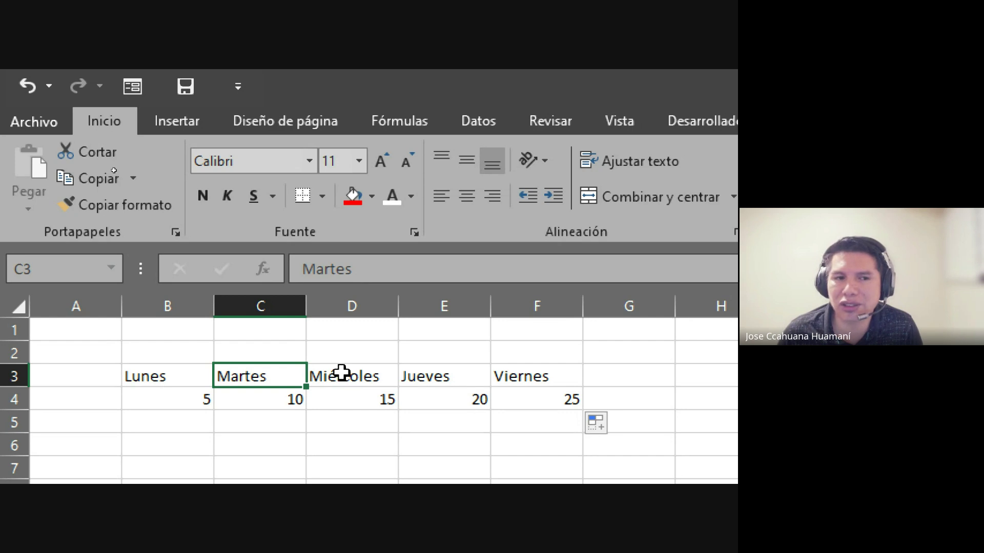
left_click(18, 123)
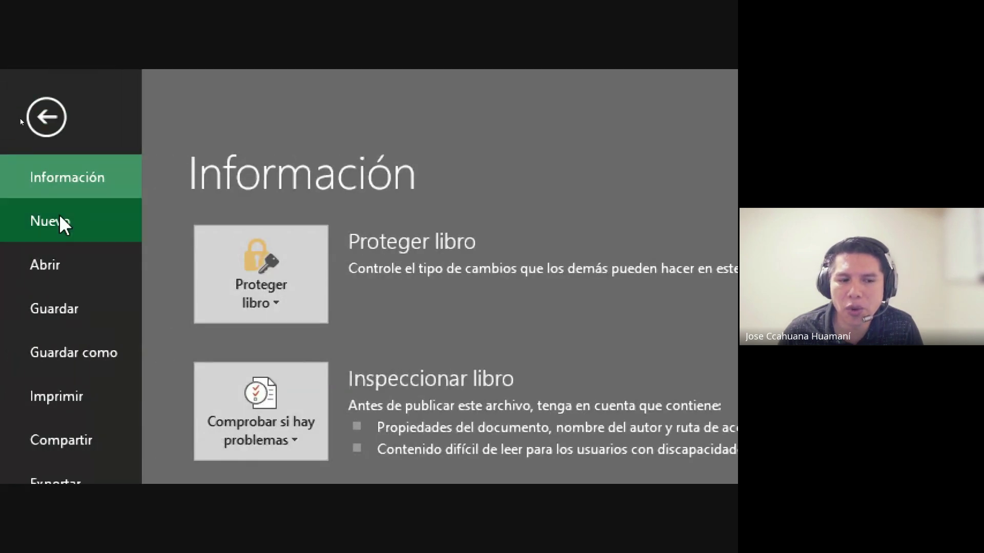
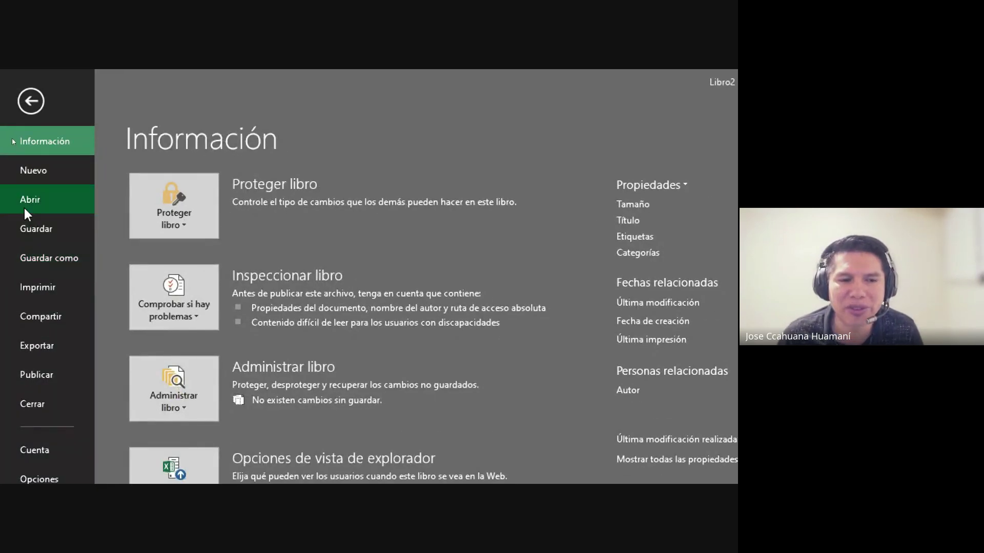
Bring up the Save As browser on Documentos, default name Libro2.xlsx, and move it down-right
left_click(70, 258)
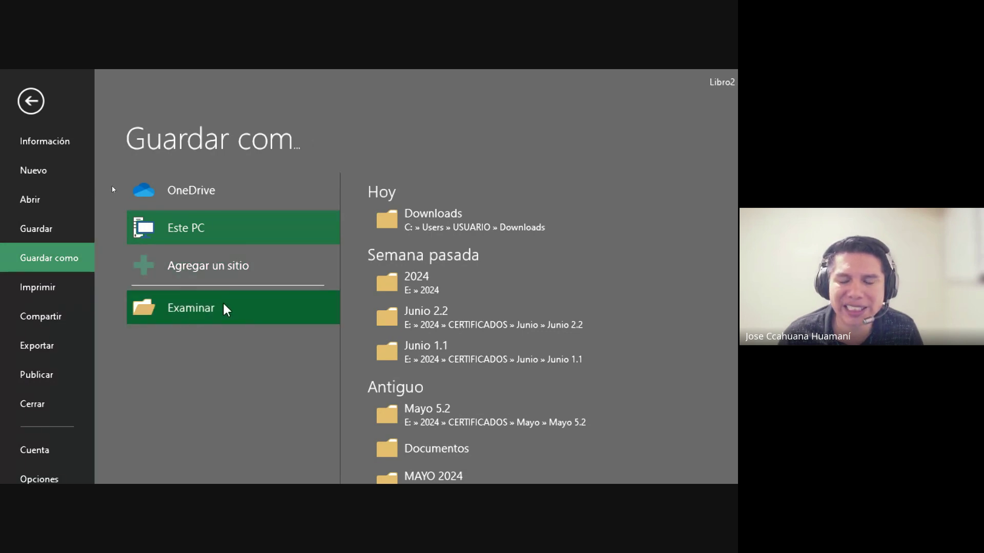
left_click(205, 305)
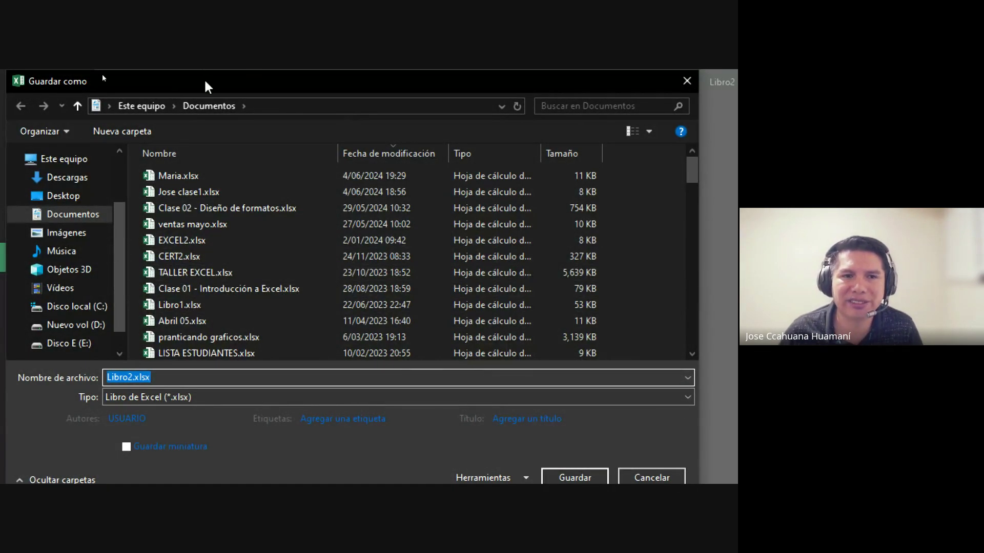
left_click_drag(205, 81, 269, 103)
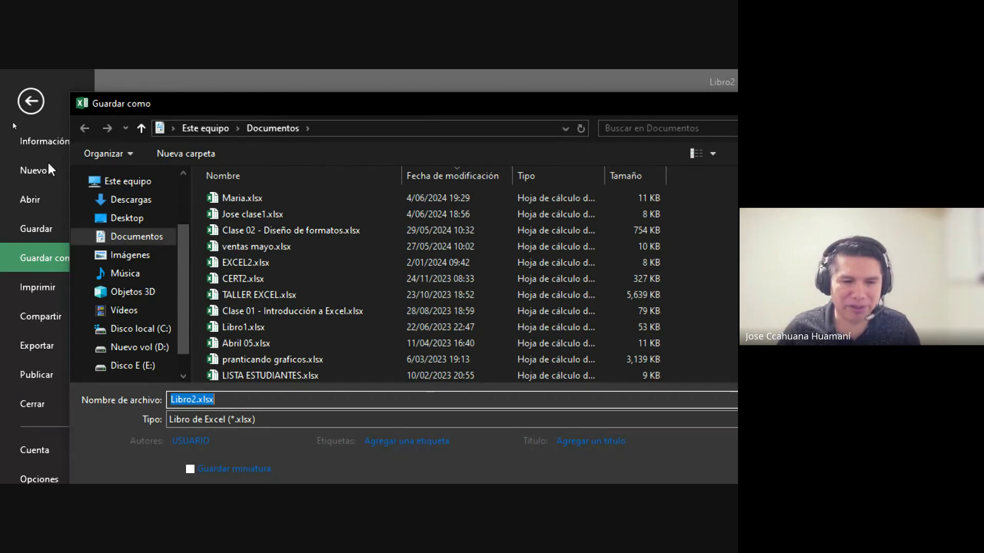
mouse_move(73, 213)
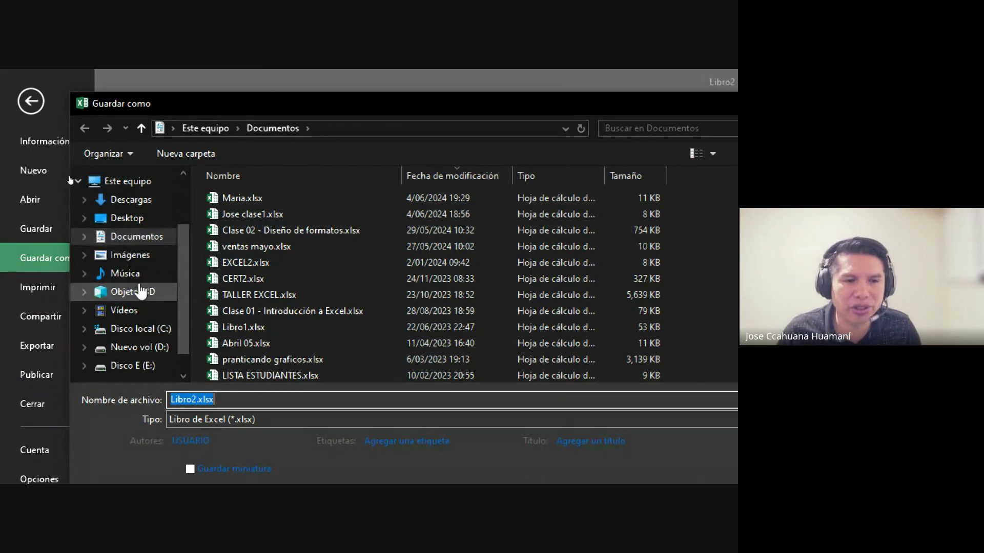
left_click(154, 238)
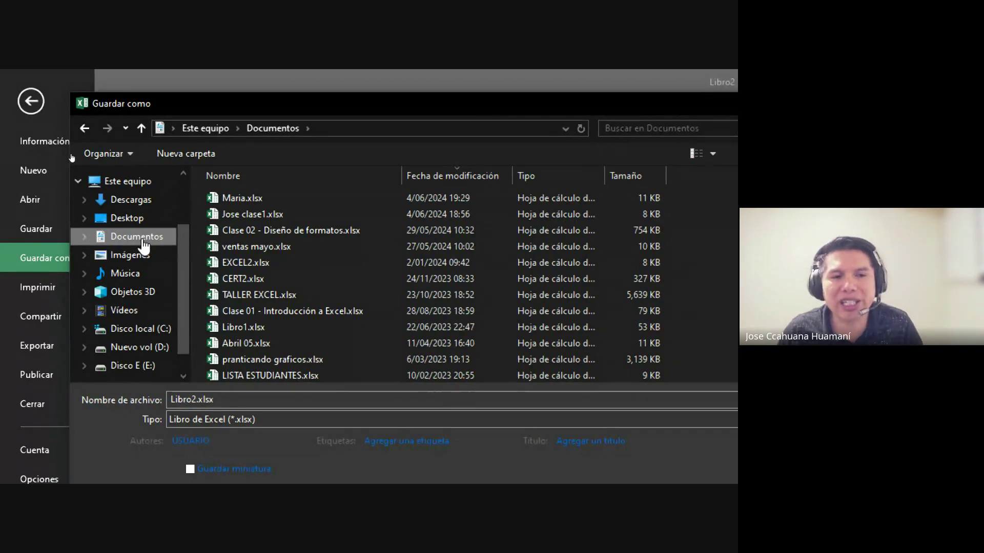
left_click(140, 220)
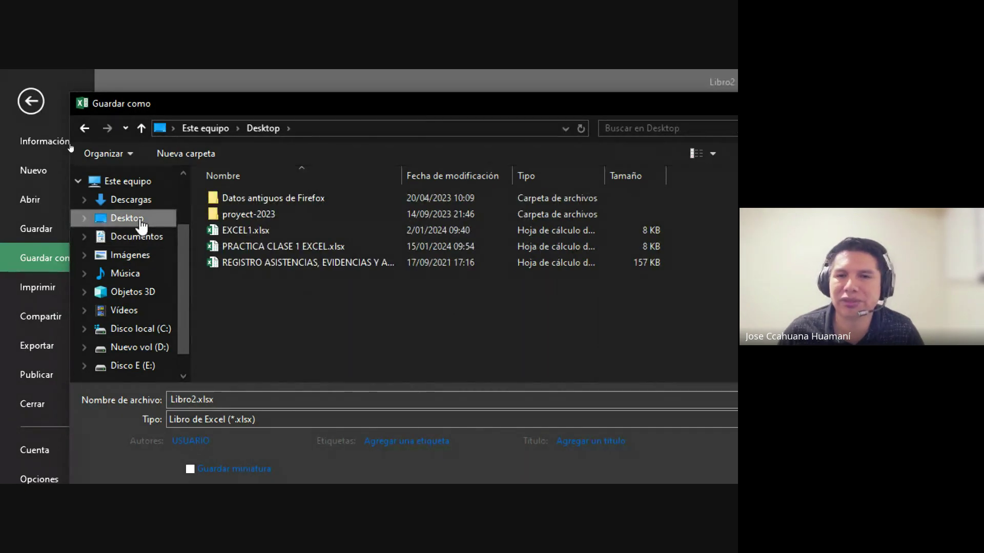
left_click(145, 348)
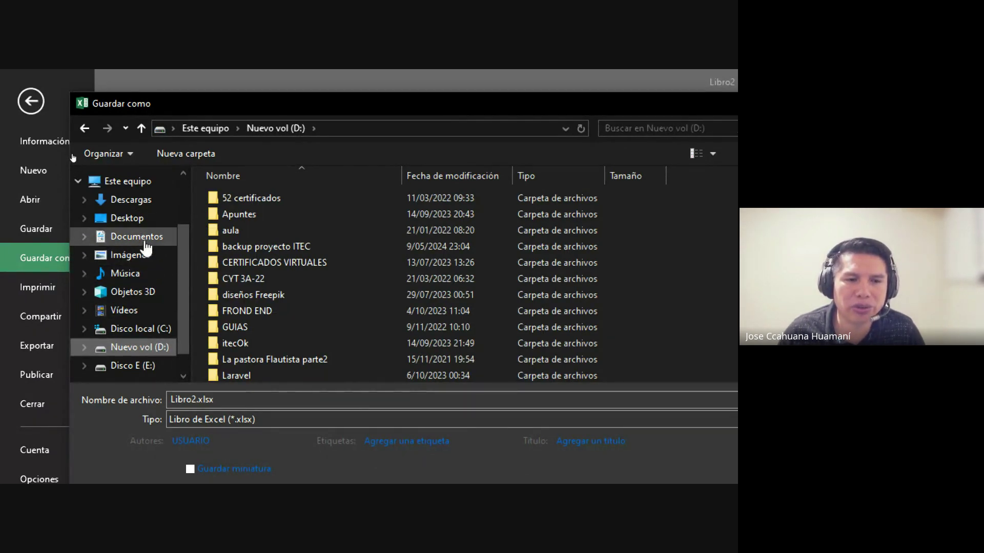
left_click(146, 203)
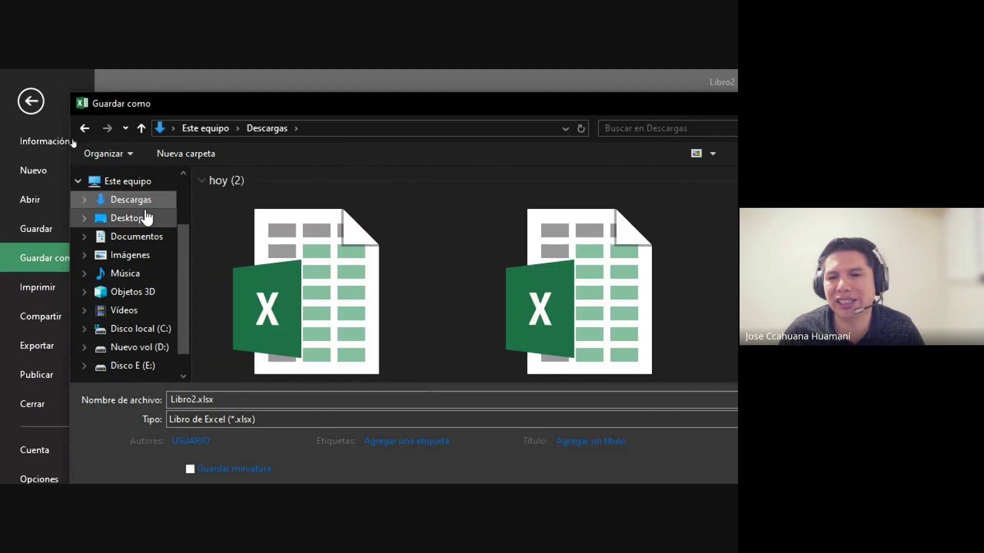
left_click(141, 236)
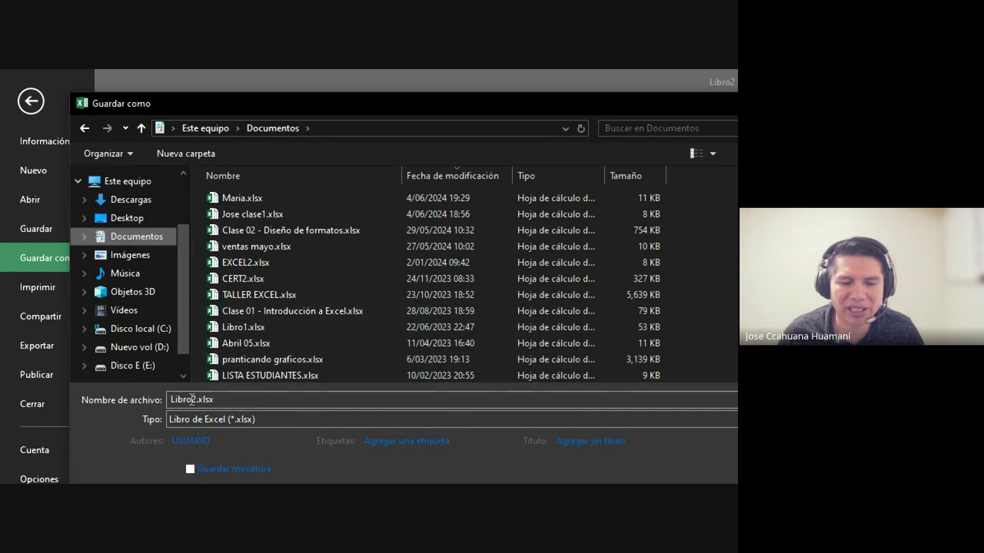
left_click(112, 408)
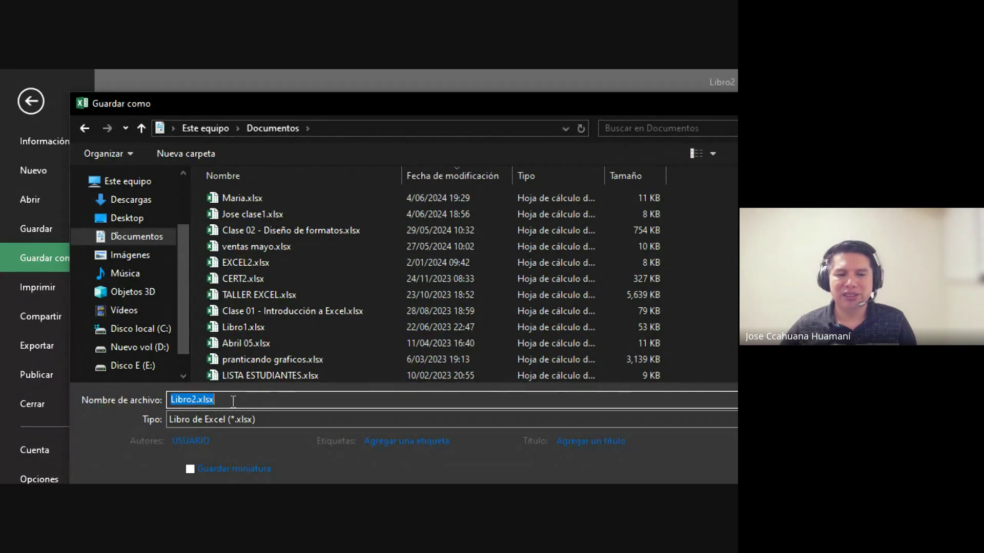
Enter 'Ejemplo 1 Excel' as the file name, fixing typos and capitalising Excel
type("E")
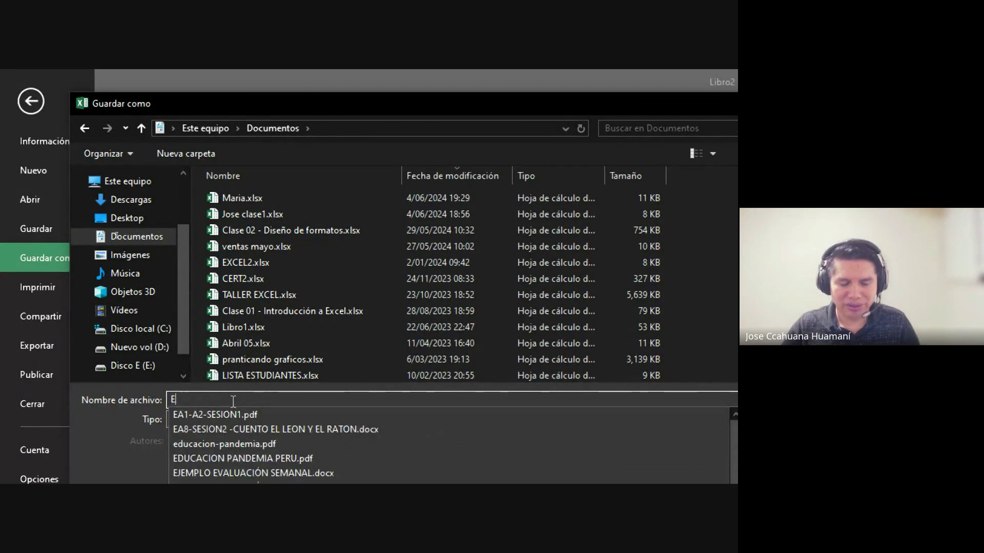
type("jep")
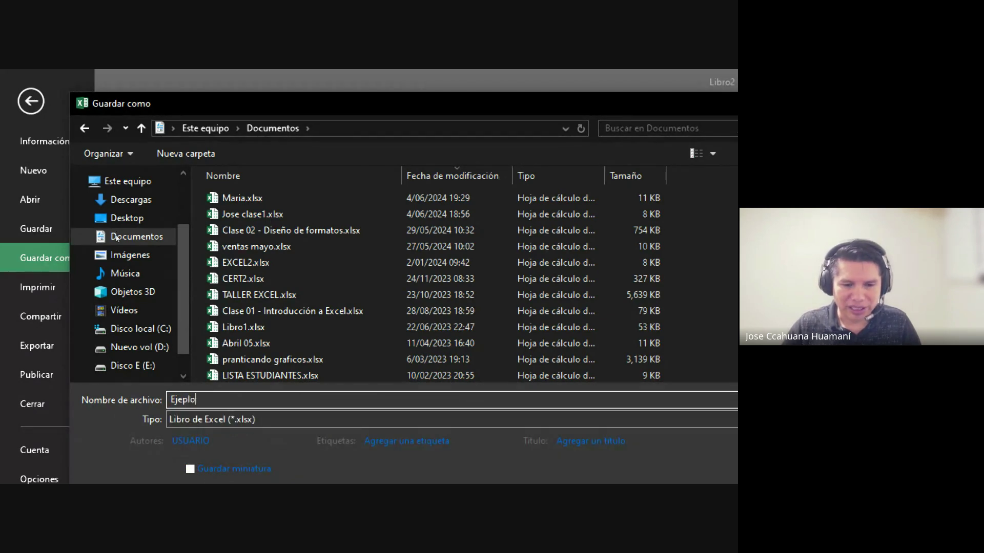
key("BackSpace")
type("mp")
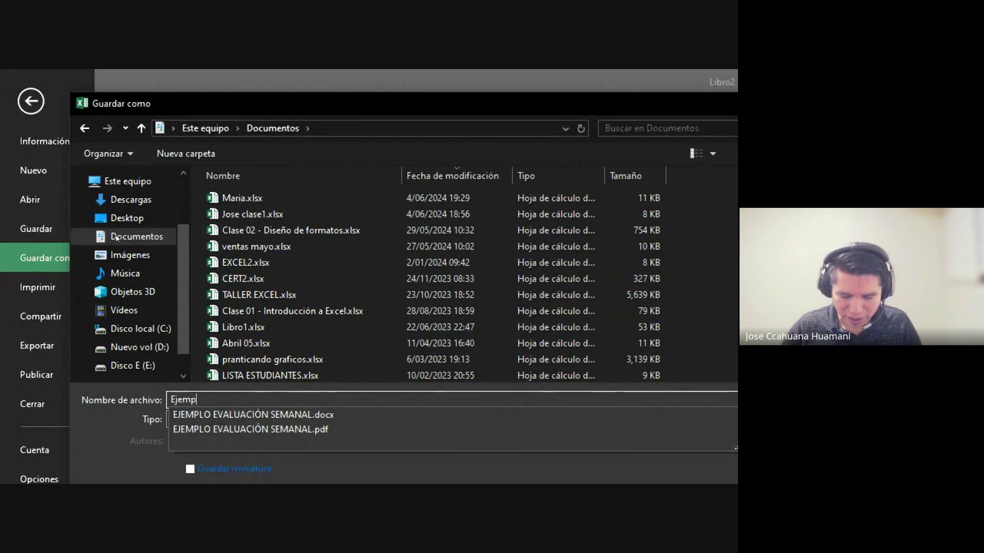
type("lo 1 ec")
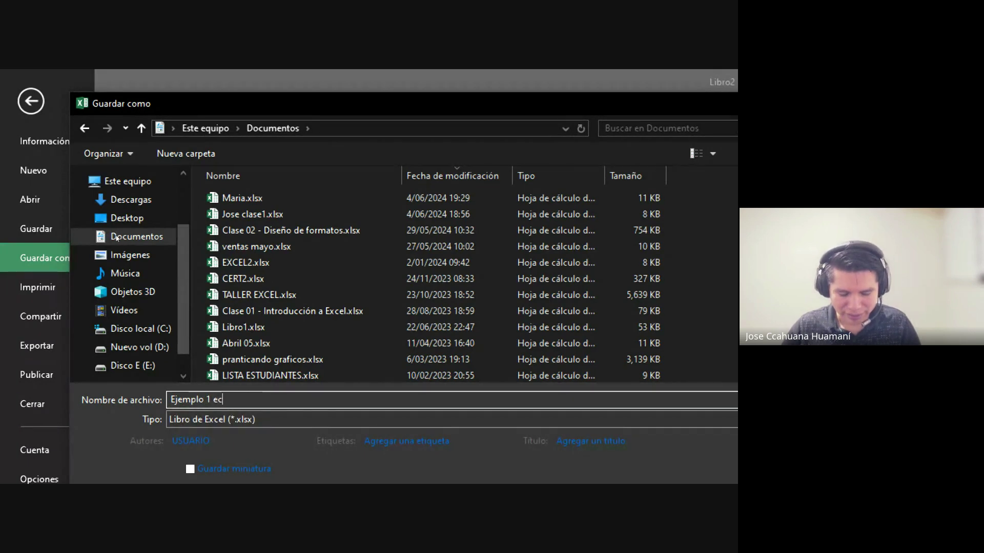
key("BackSpace")
key("BackSpace")
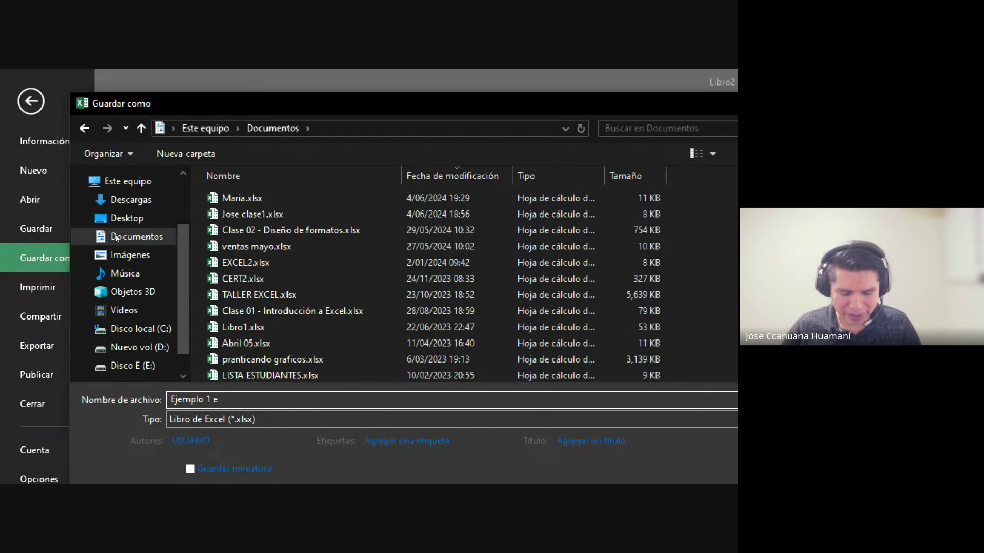
type("xcel")
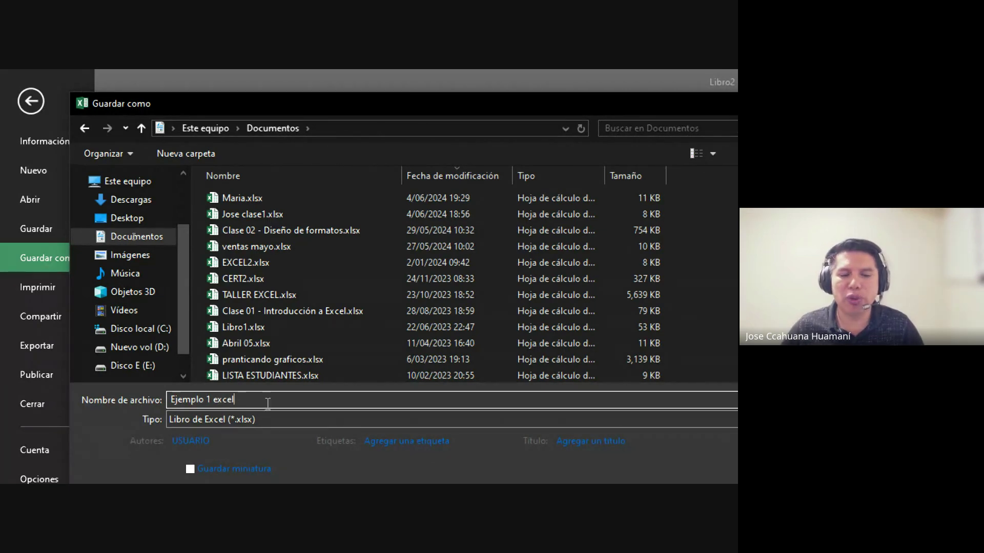
left_click(221, 400)
key("BackSpace")
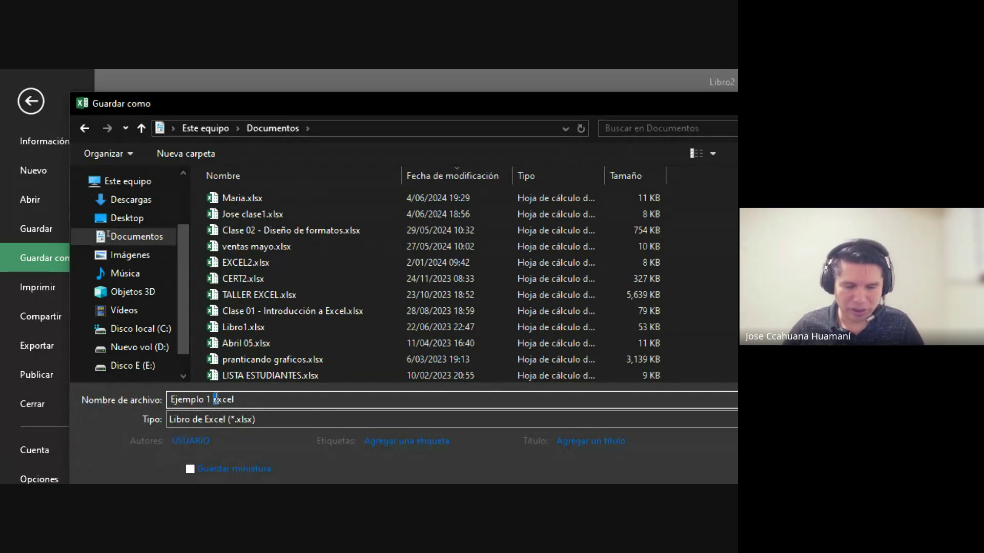
type("E")
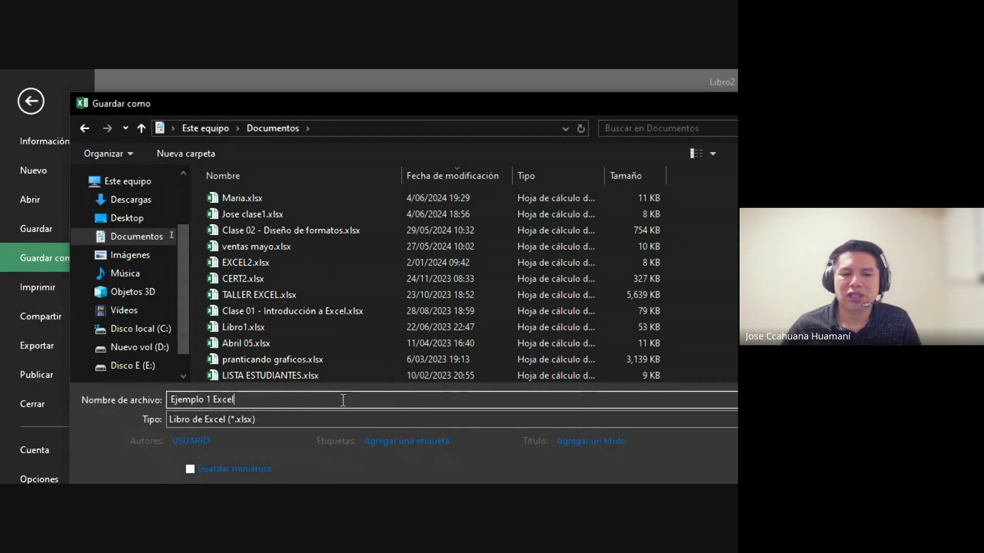
left_click_drag(272, 402, 170, 400)
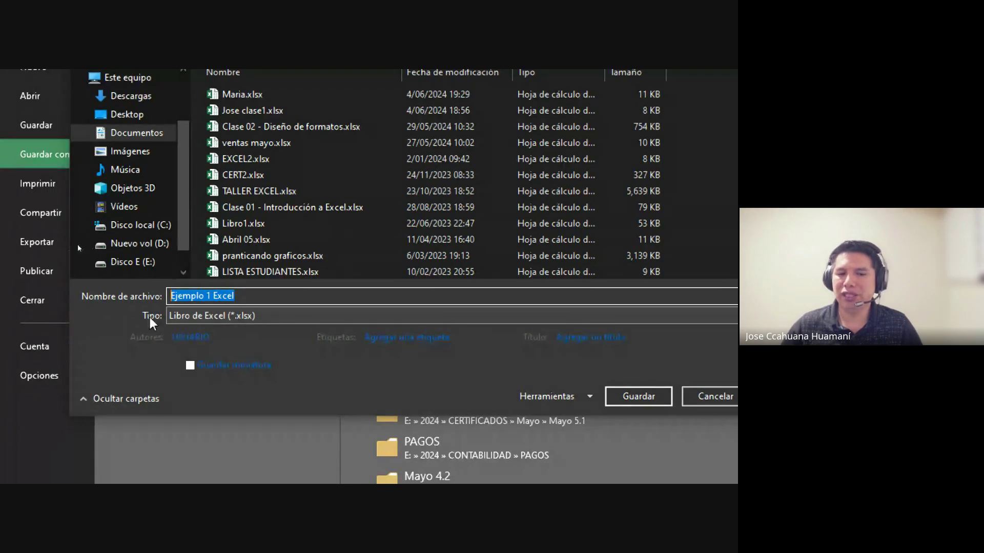
Save the workbook as 'Ejemplo 1 Excel' in Documentos, then save it again from File
left_click(658, 396)
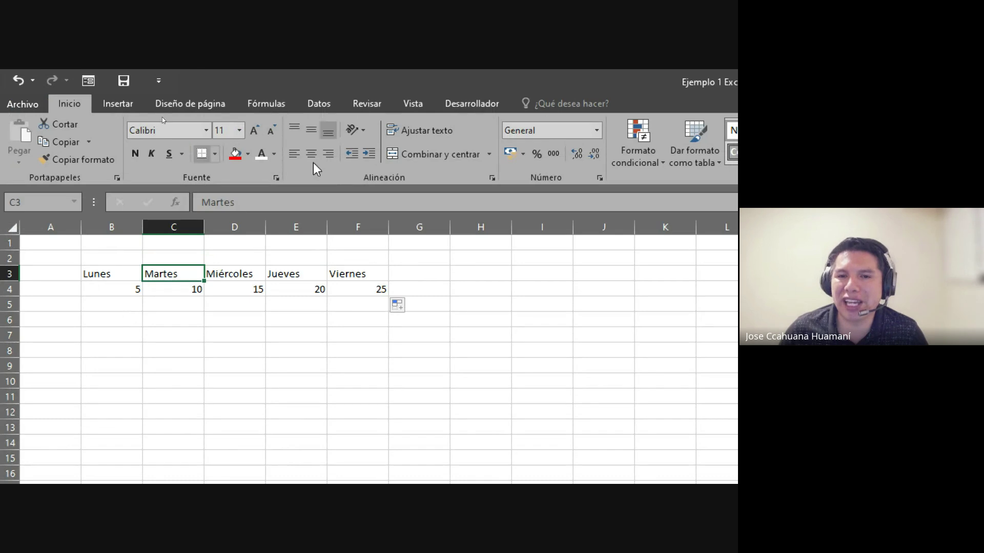
left_click(16, 103)
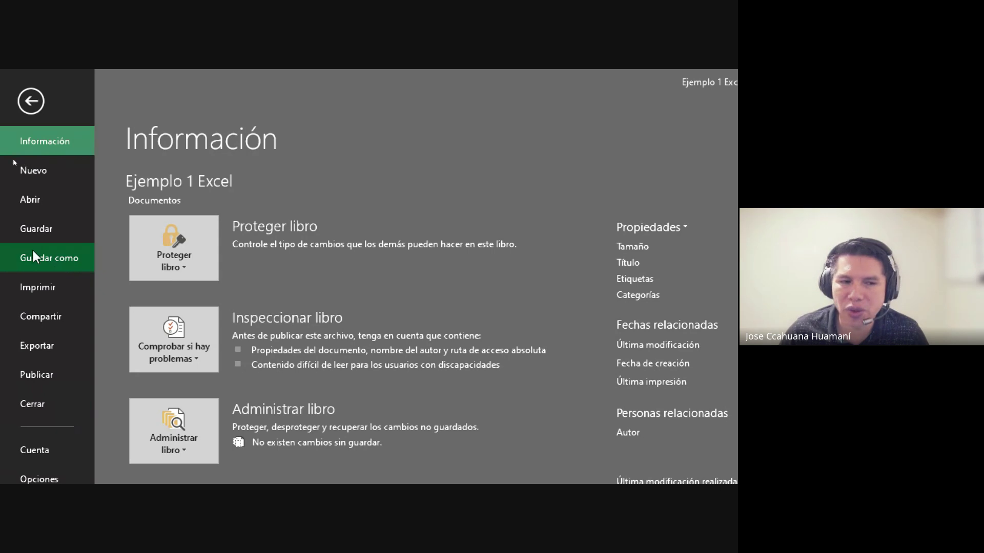
left_click(67, 229)
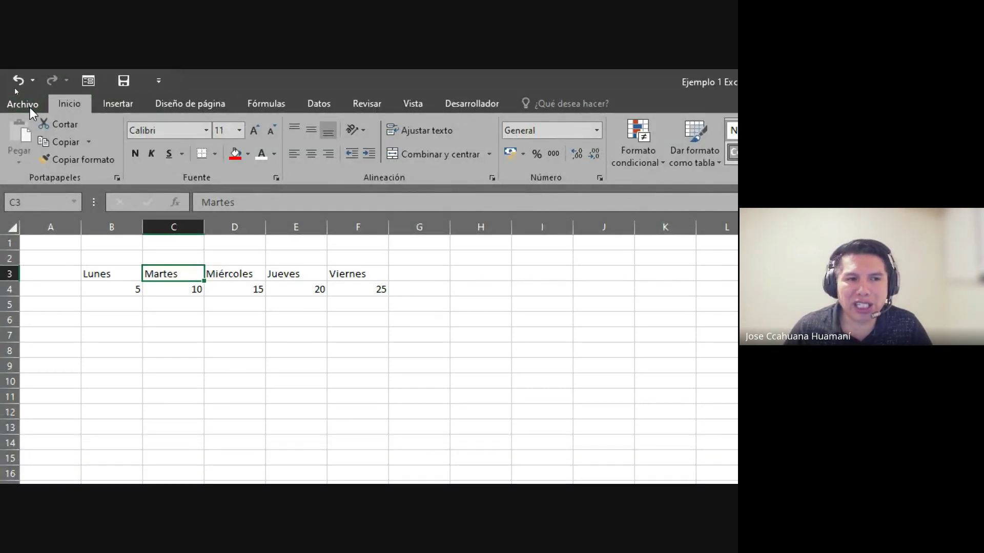
Export the workbook as a PDF named 'Ejemplo 1 Excel' into the Documentos folder
left_click(29, 106)
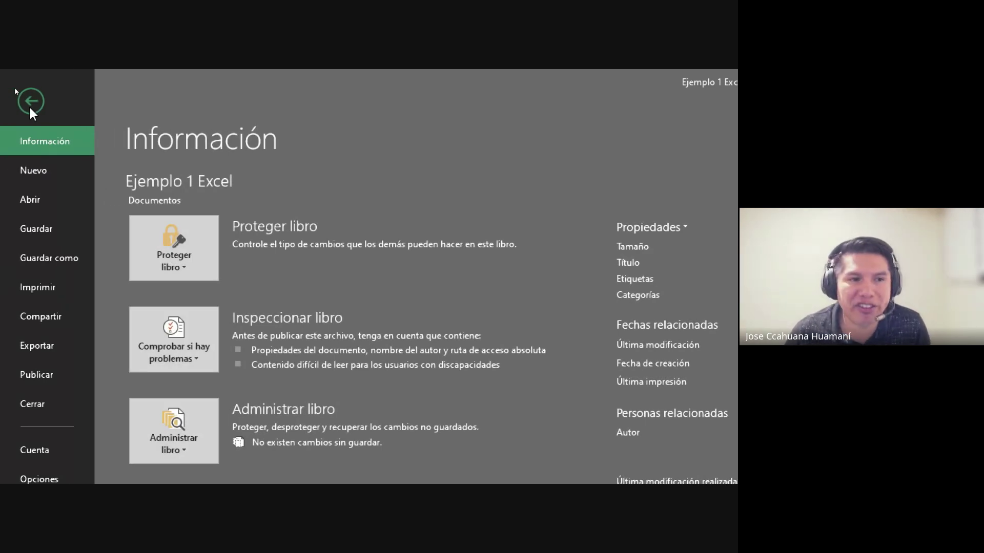
left_click(51, 262)
left_click(218, 307)
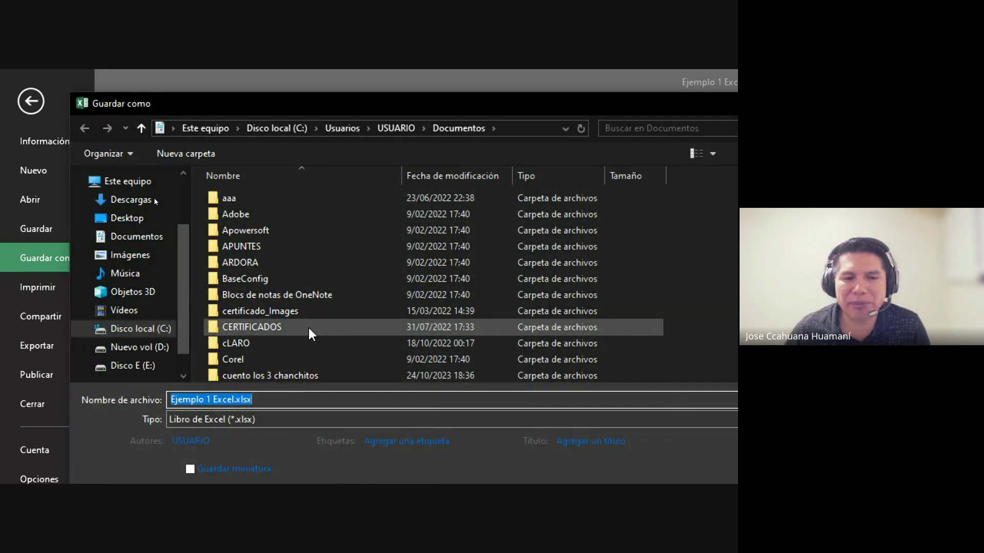
left_click(140, 236)
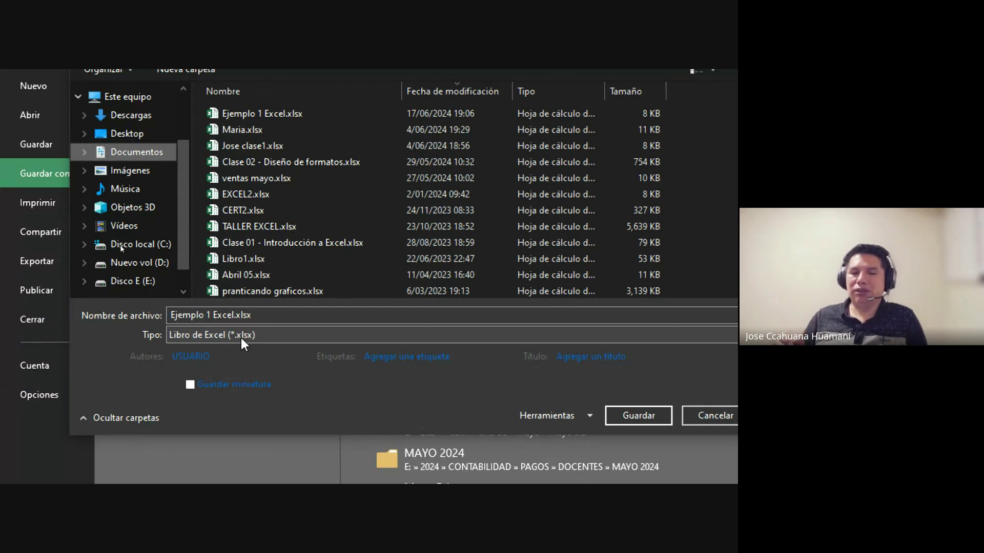
left_click(240, 338)
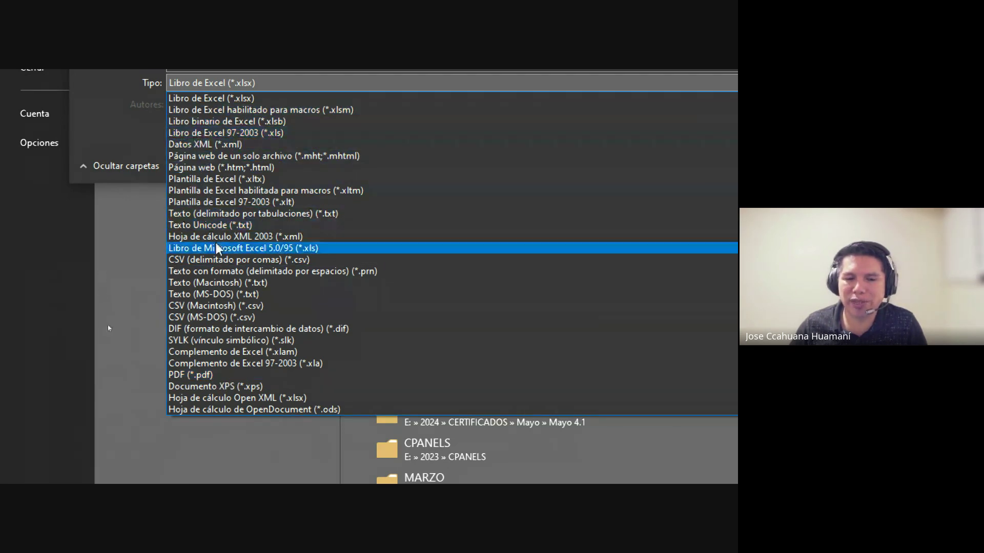
left_click(215, 377)
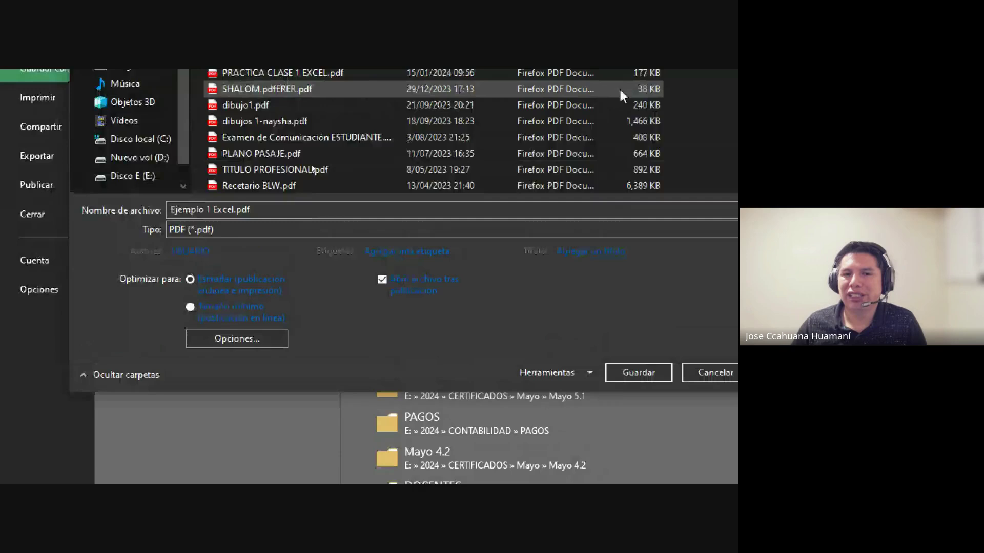
left_click(651, 436)
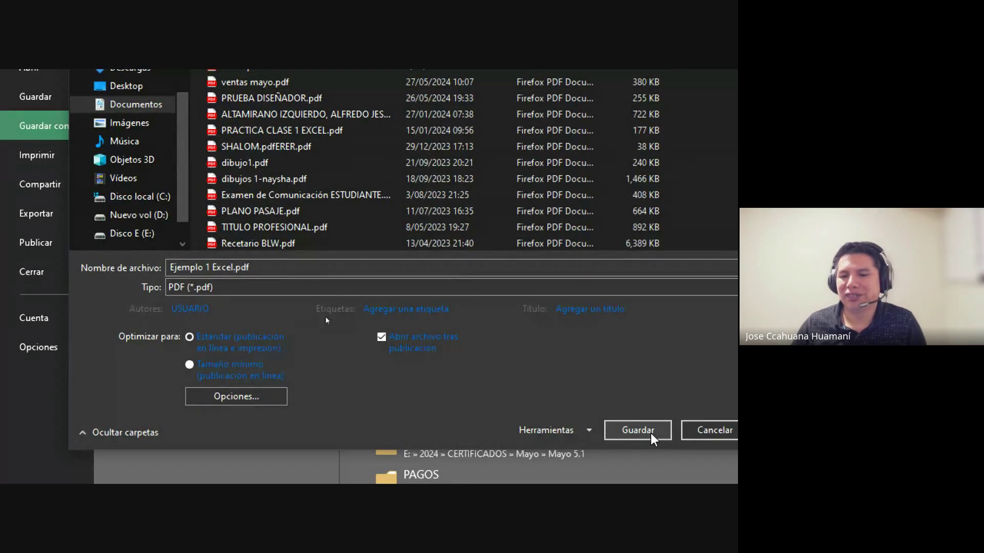
left_click(651, 434)
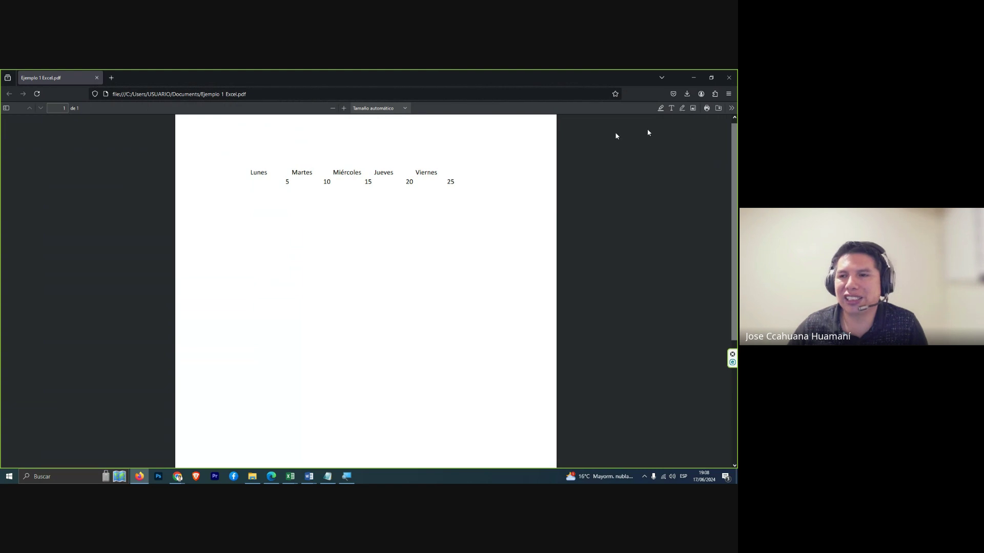
Close the Firefox PDF preview to get back to the Excel workbook
left_click(729, 77)
left_click(157, 211)
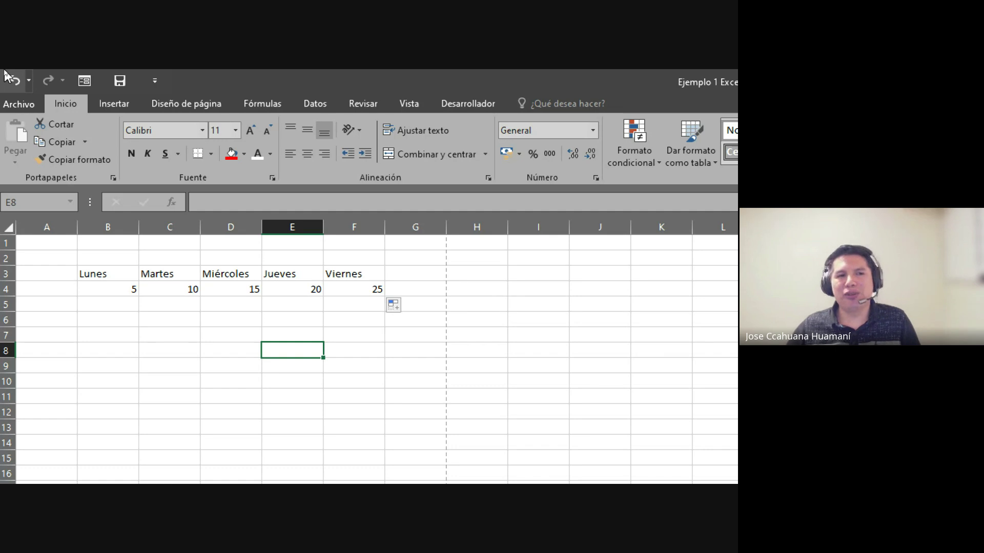
Open Save As on the Documentos folder and choose the PDF (*.pdf) file type
left_click(14, 104)
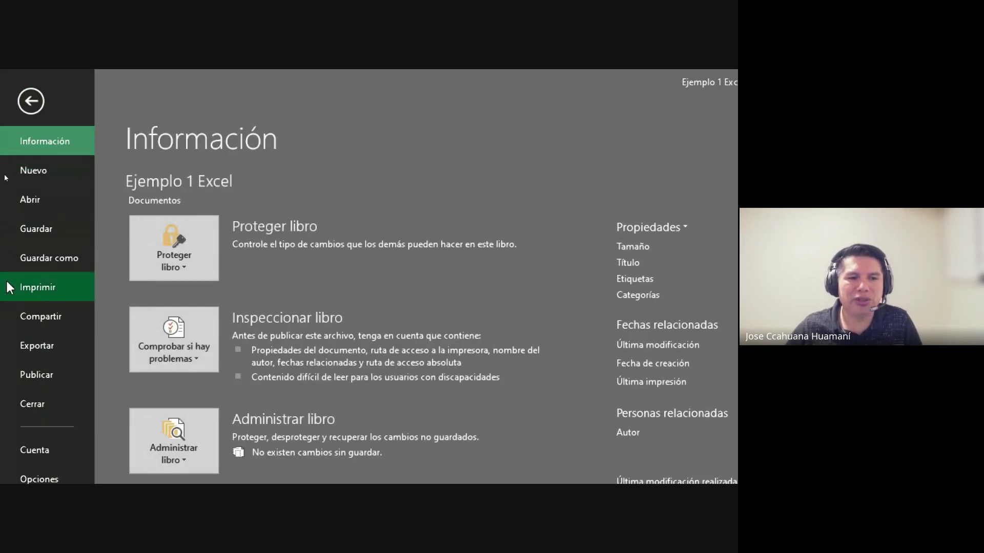
left_click(29, 263)
left_click(196, 315)
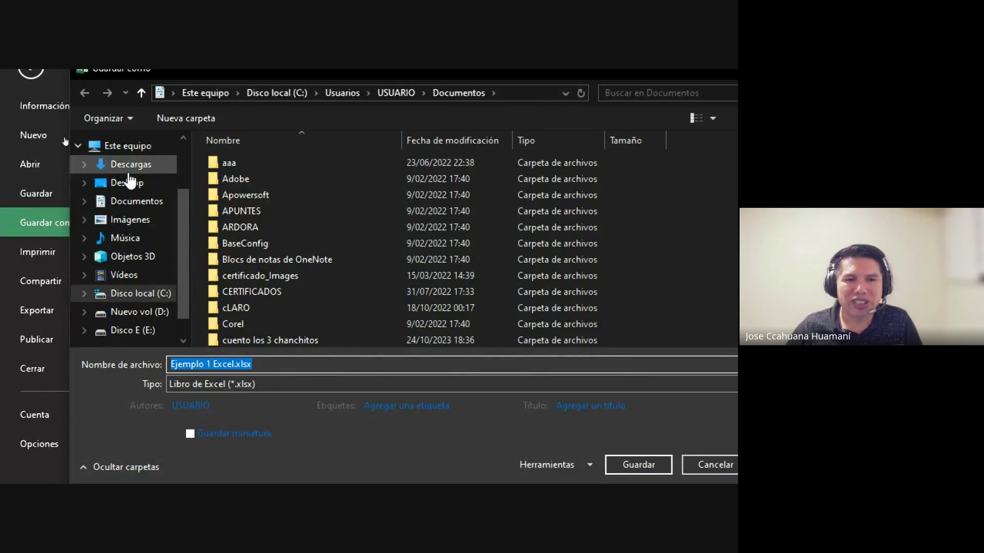
left_click(137, 190)
left_click(139, 201)
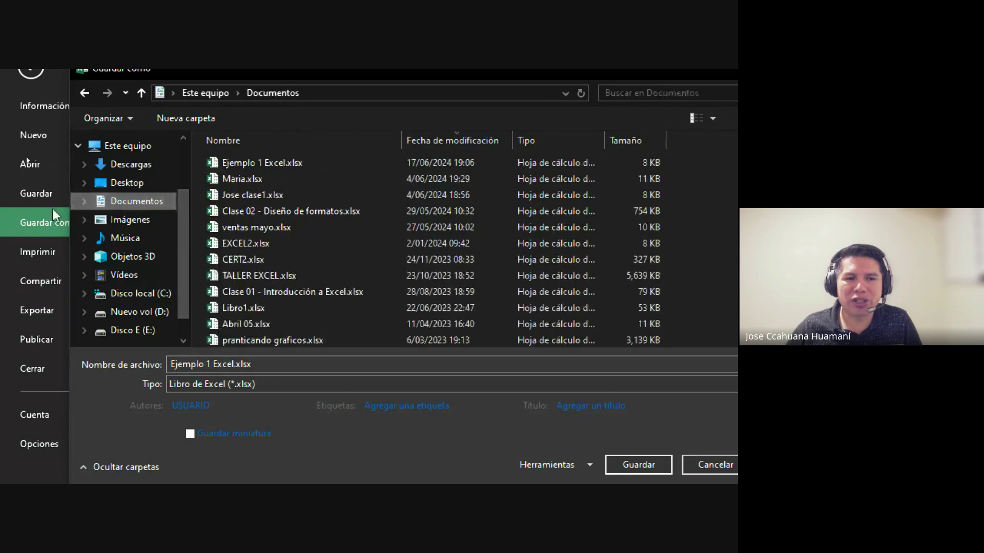
scroll(204, 451, "down", 2)
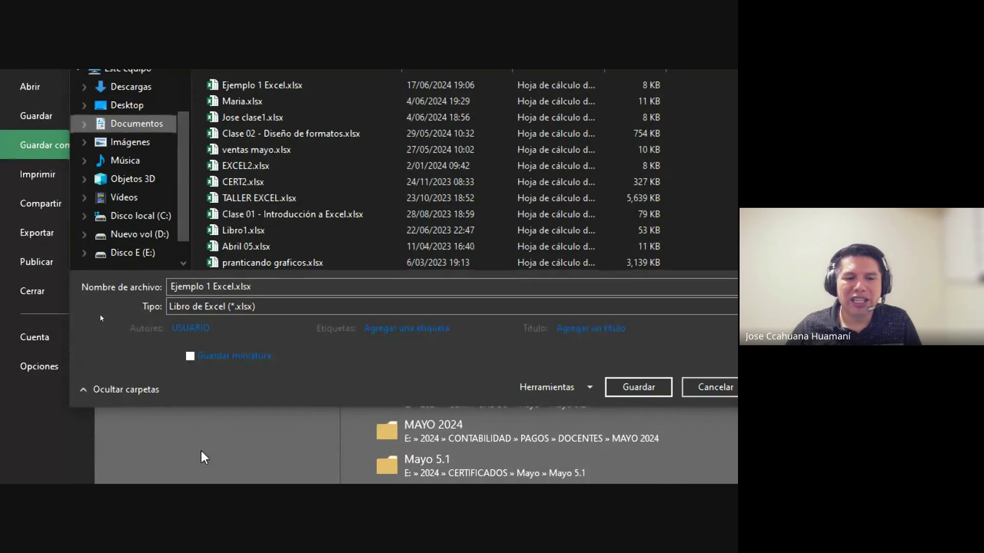
left_click(183, 307)
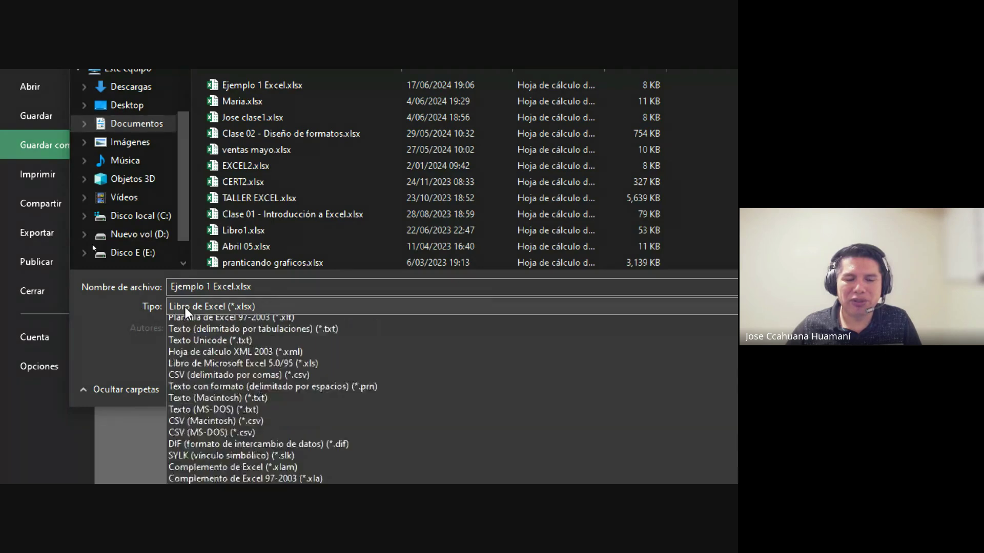
scroll(239, 472, "down", 1)
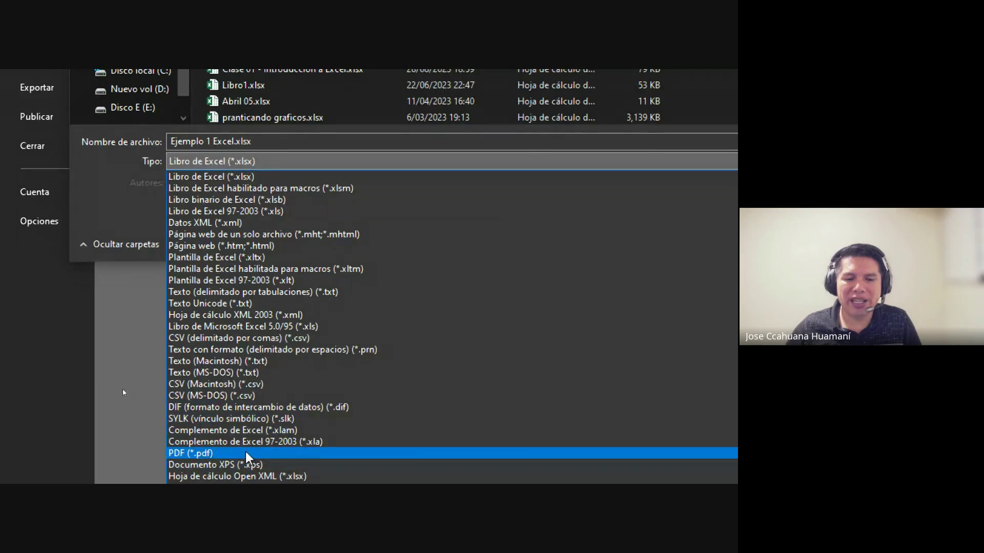
left_click(248, 455)
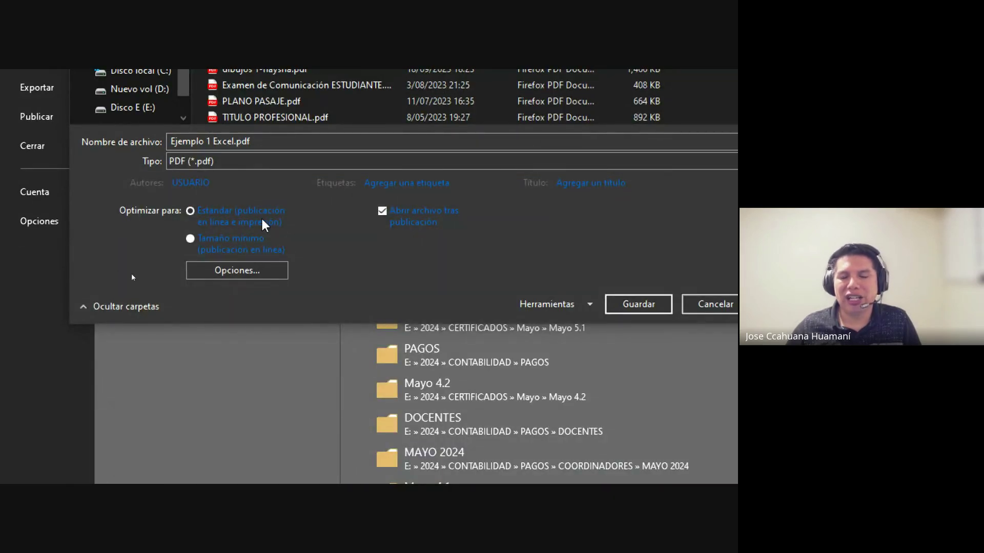
Save the PDF, replacing the existing Ejemplo 1 Excel.pdf, and close the Firefox preview
left_click(259, 271)
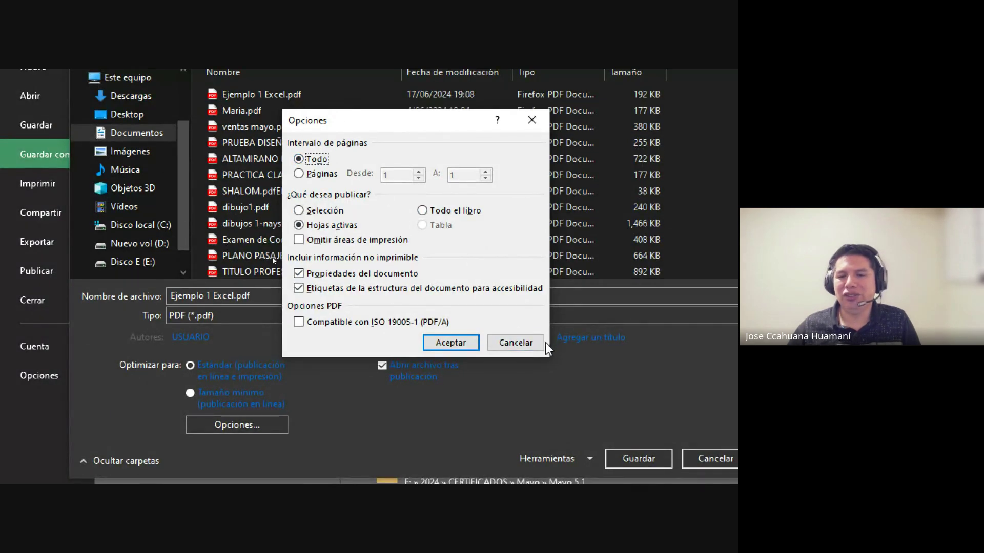
left_click(524, 342)
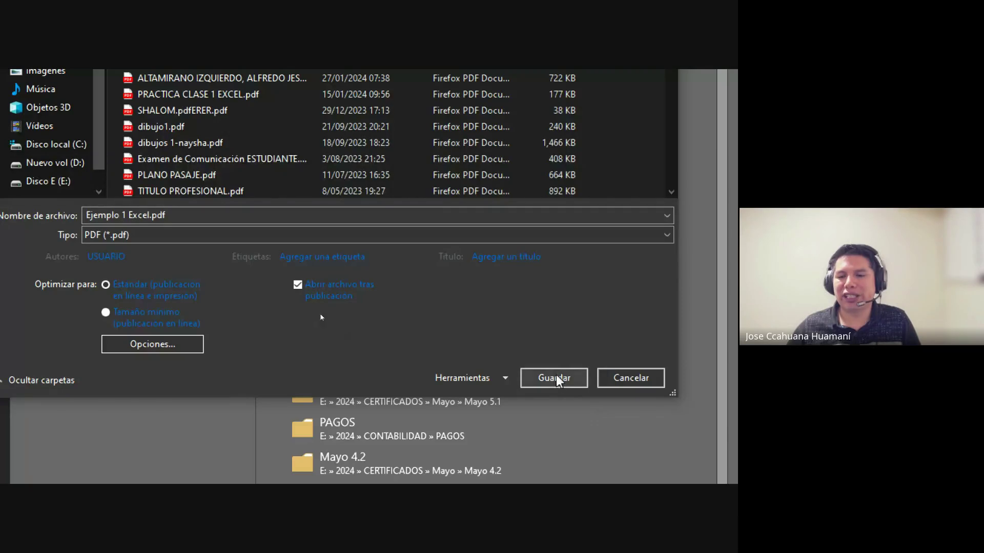
left_click(554, 378)
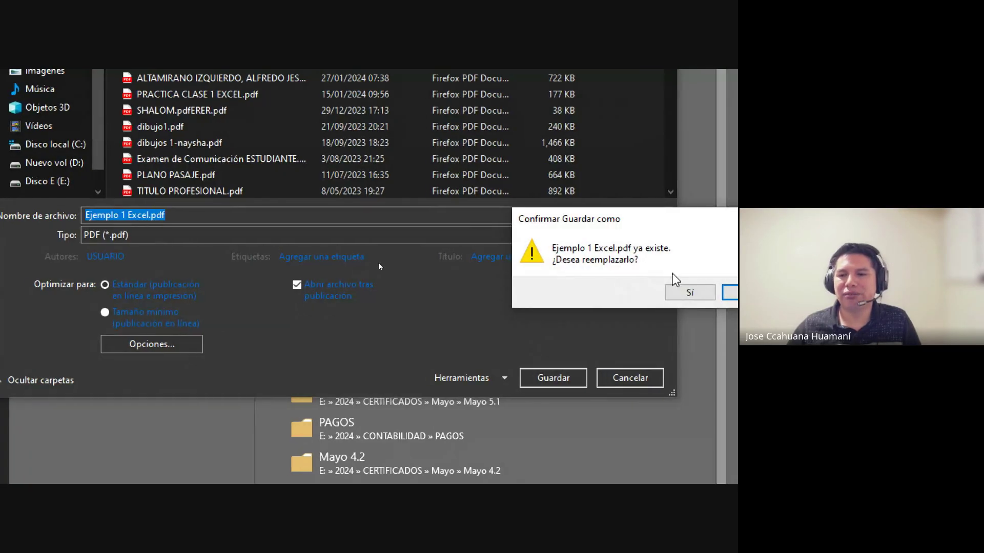
left_click(687, 291)
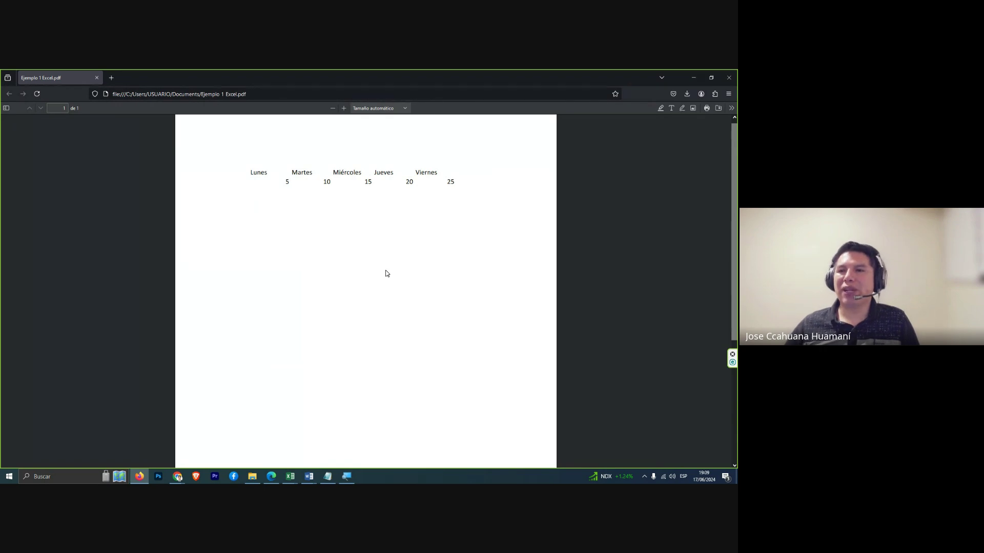
left_click(729, 77)
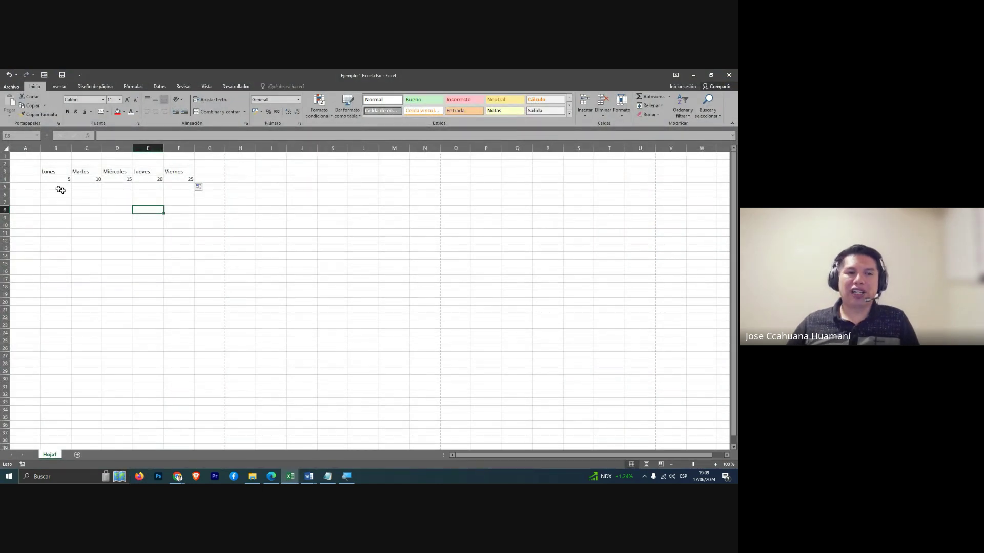
Select cell B4 holding the value 5
left_click(58, 171)
left_click(61, 178)
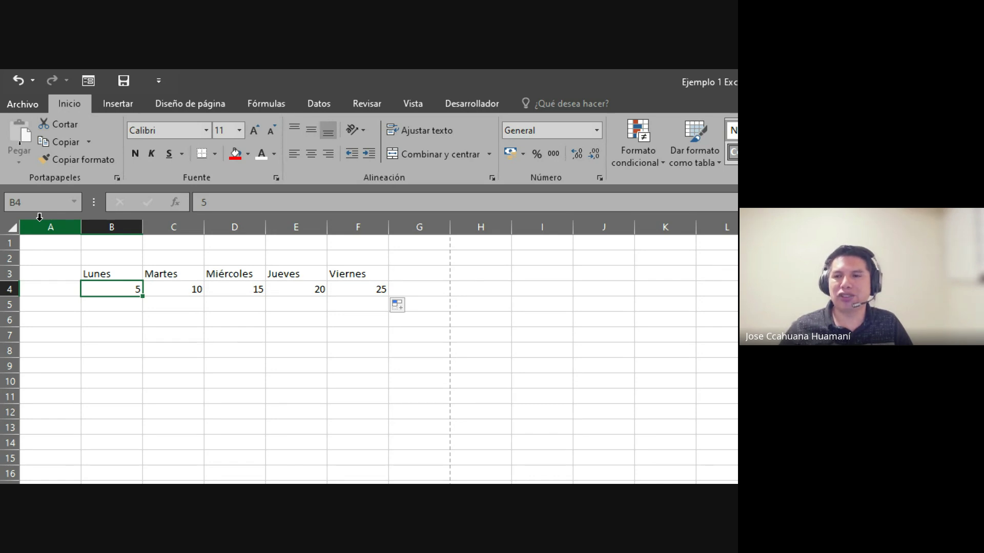
In Save As, try the .xlsm and CSV (delimitado por comas) formats, then cancel
left_click(29, 104)
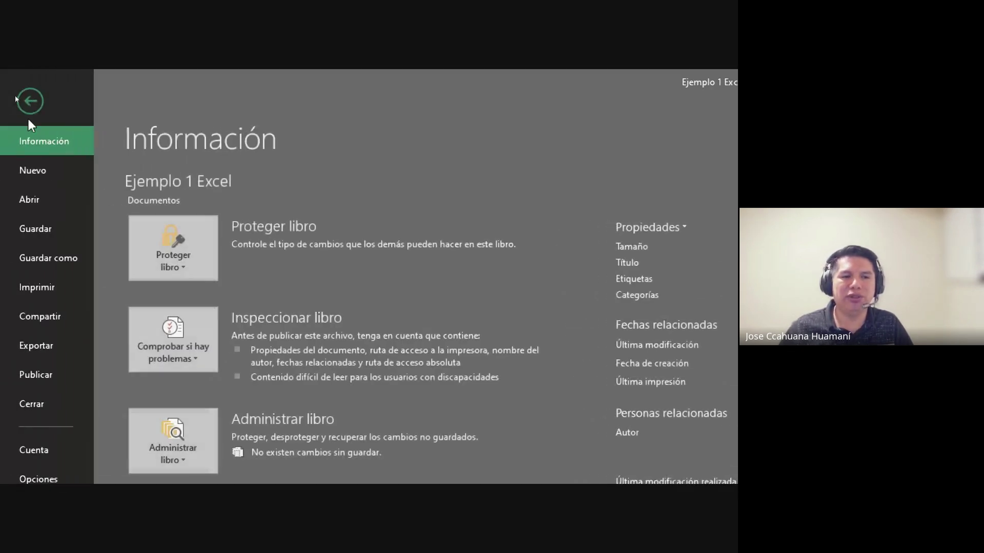
left_click(63, 246)
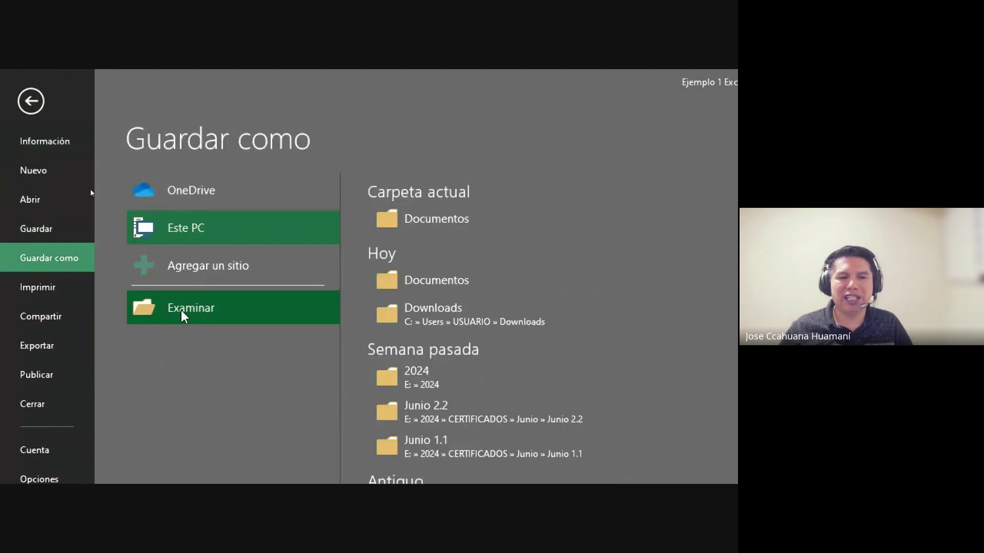
left_click(149, 307)
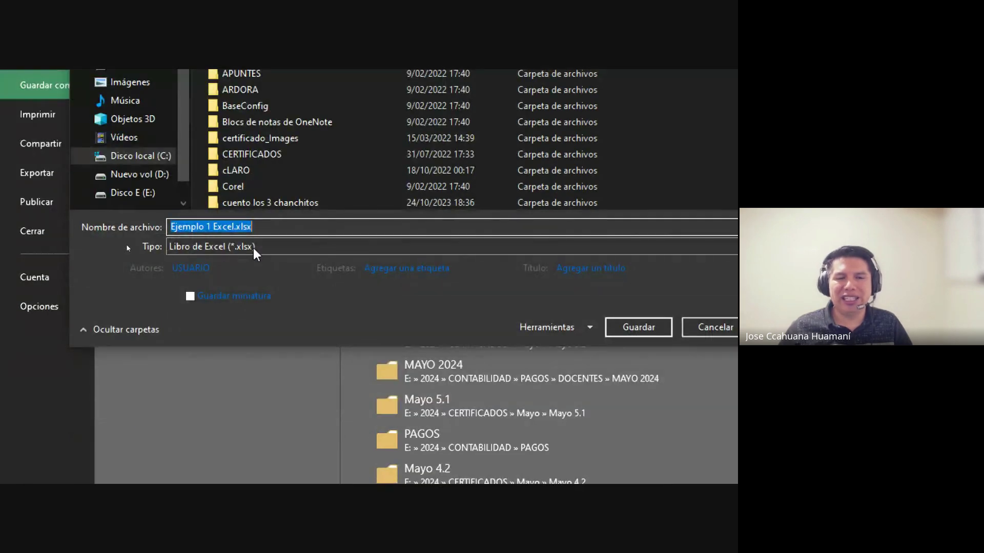
left_click(254, 246)
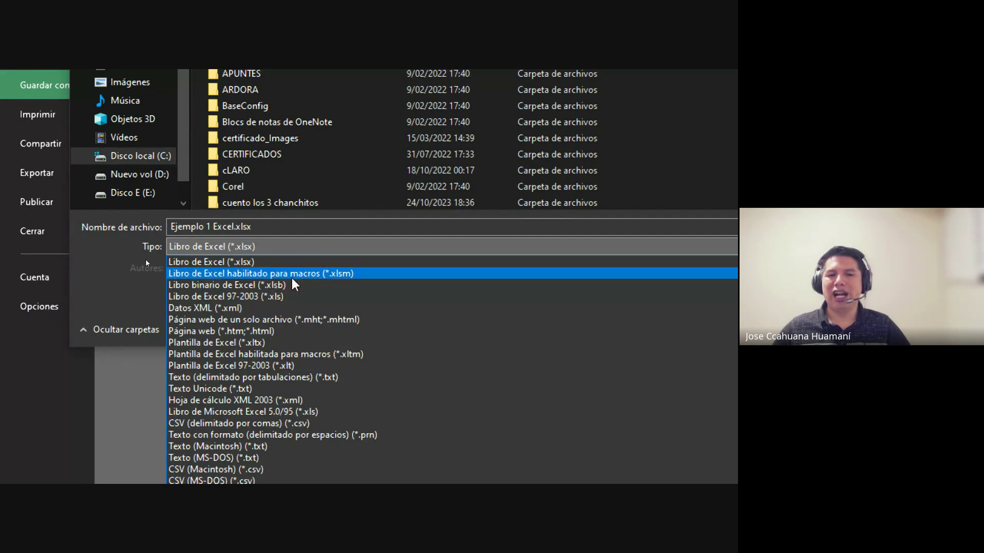
left_click(278, 274)
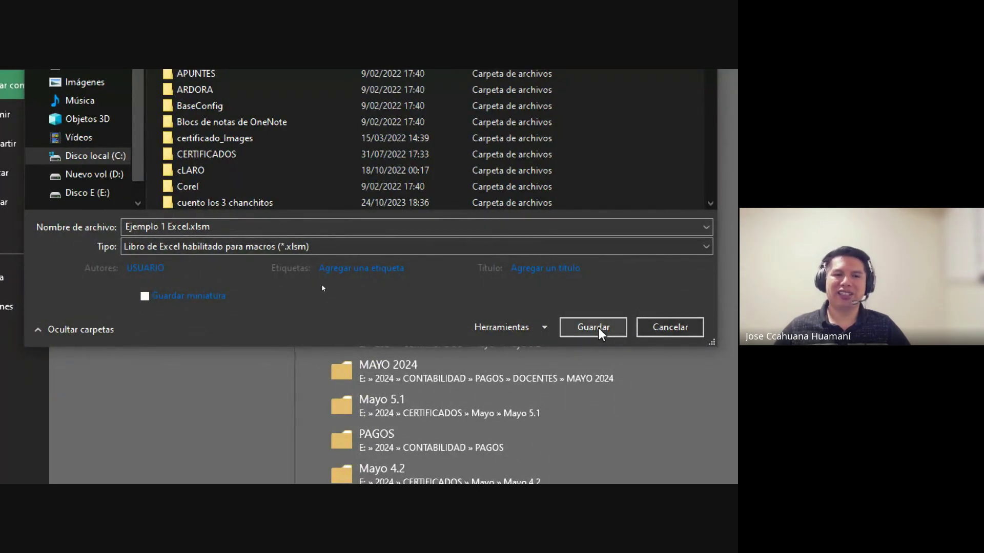
left_click(213, 245)
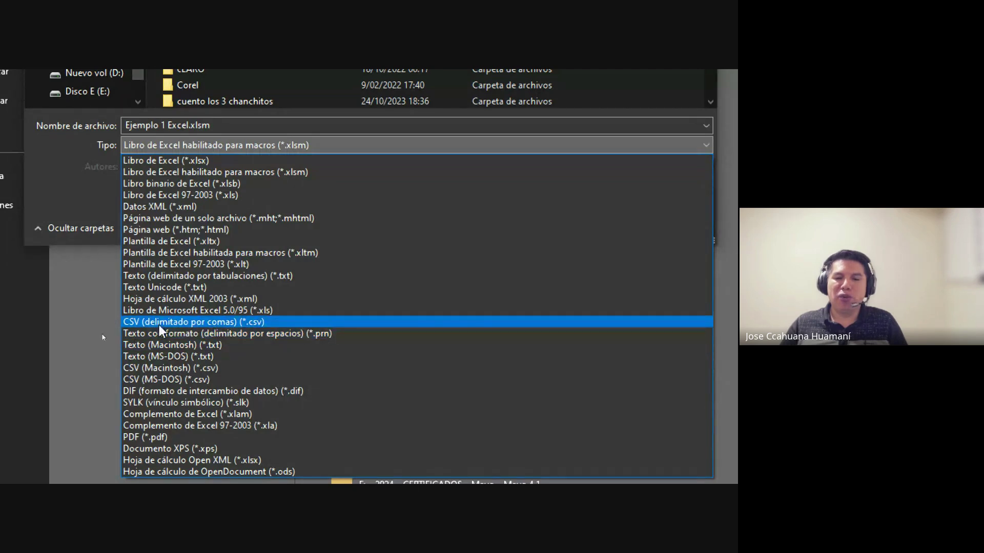
left_click(220, 324)
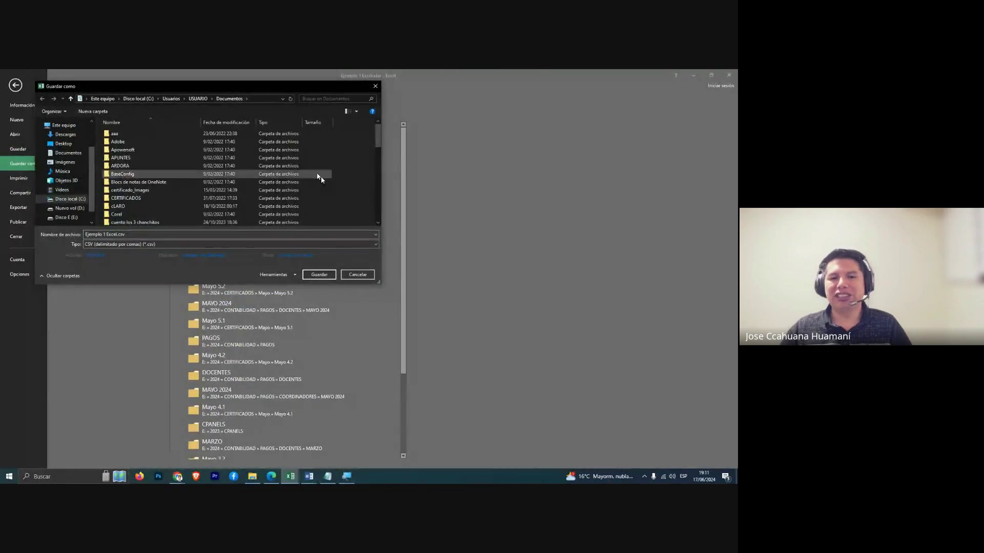
left_click(362, 254)
left_click(357, 274)
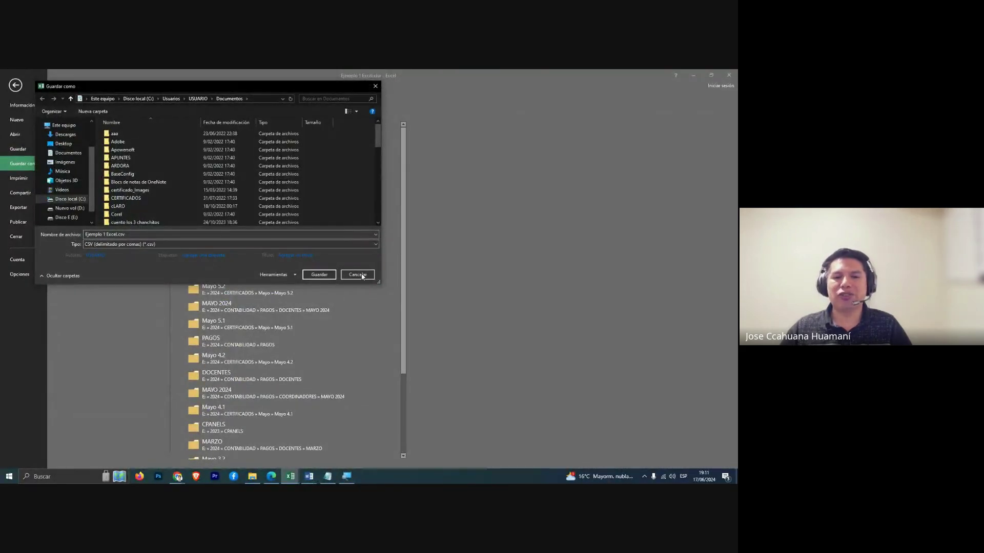
Return to the worksheet, select the Martes heading in C3, and switch to Google Meet
left_click(21, 87)
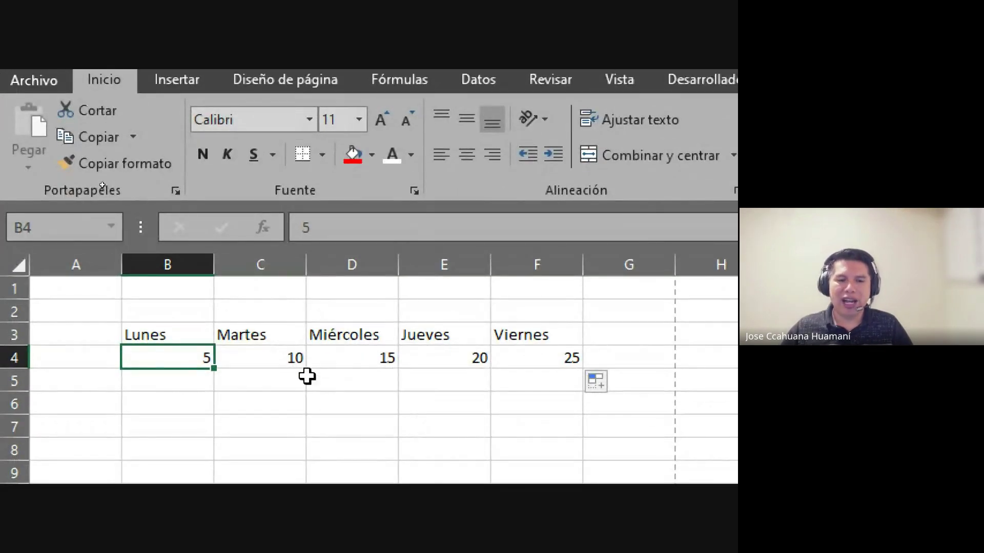
left_click(293, 338)
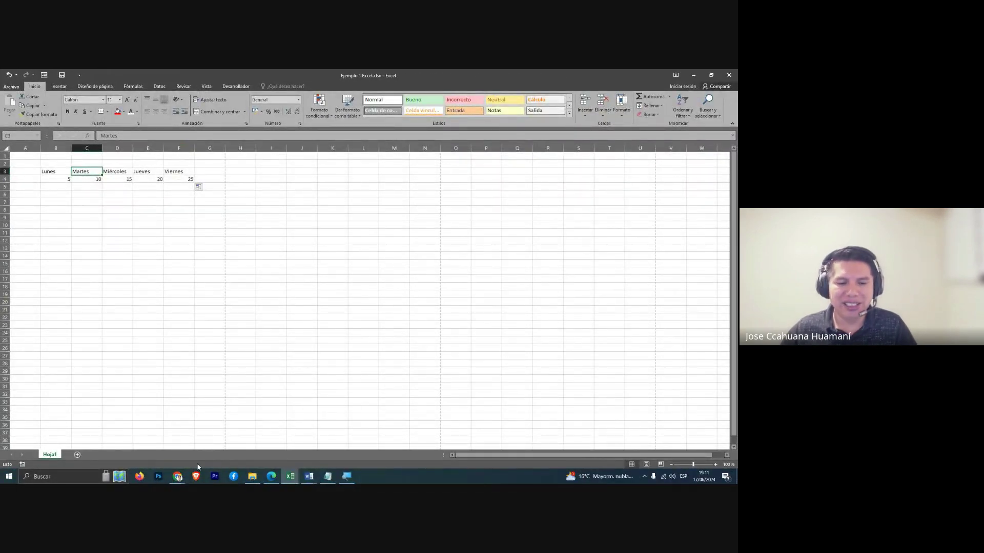
mouse_move(178, 477)
left_click(163, 450)
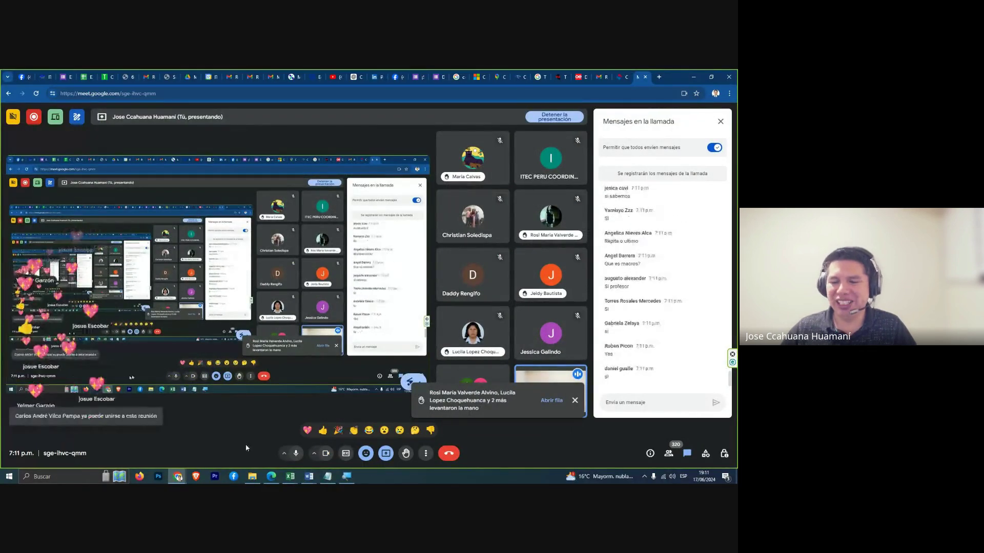
mouse_move(291, 477)
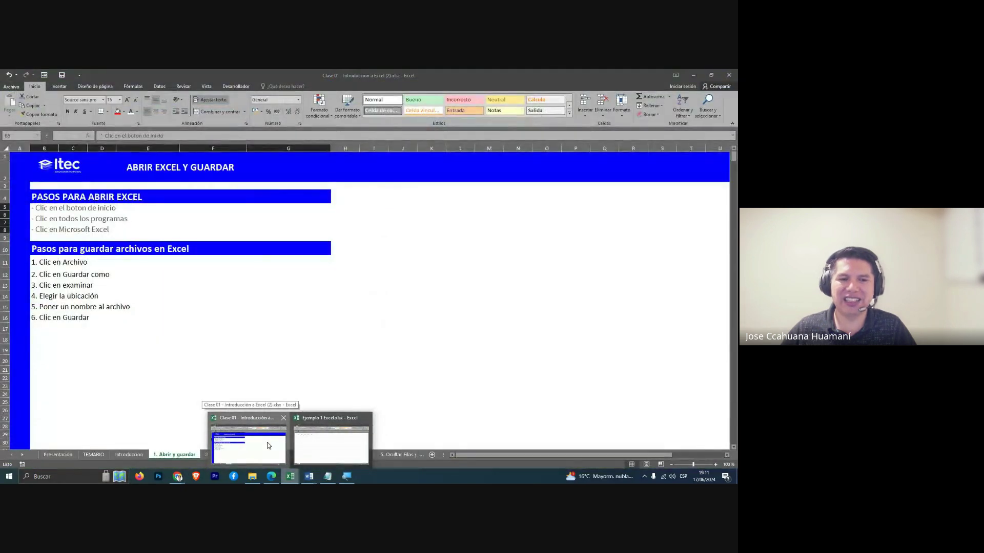
Bring the Ejemplo 1 Excel.xlsx window back to the front from the taskbar
left_click(324, 442)
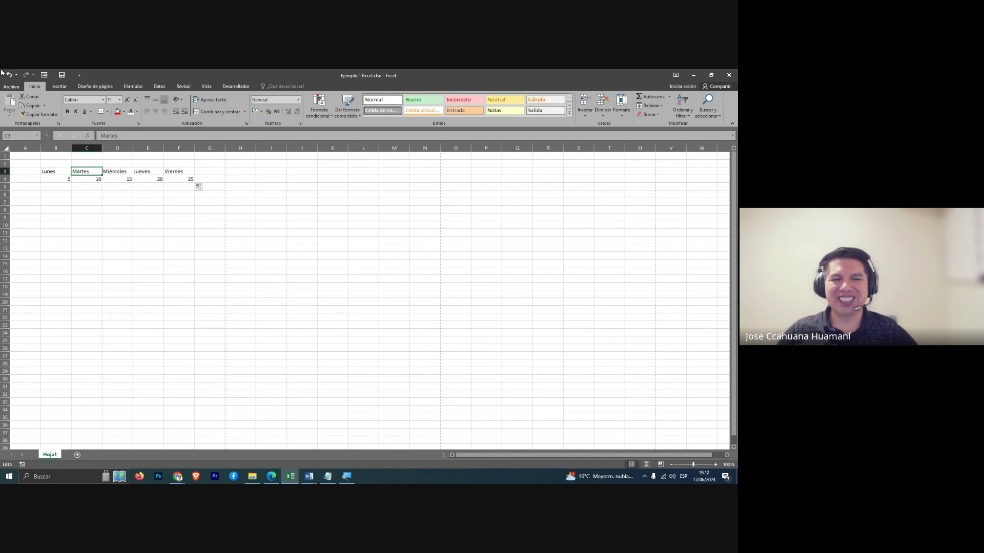
left_click(167, 207)
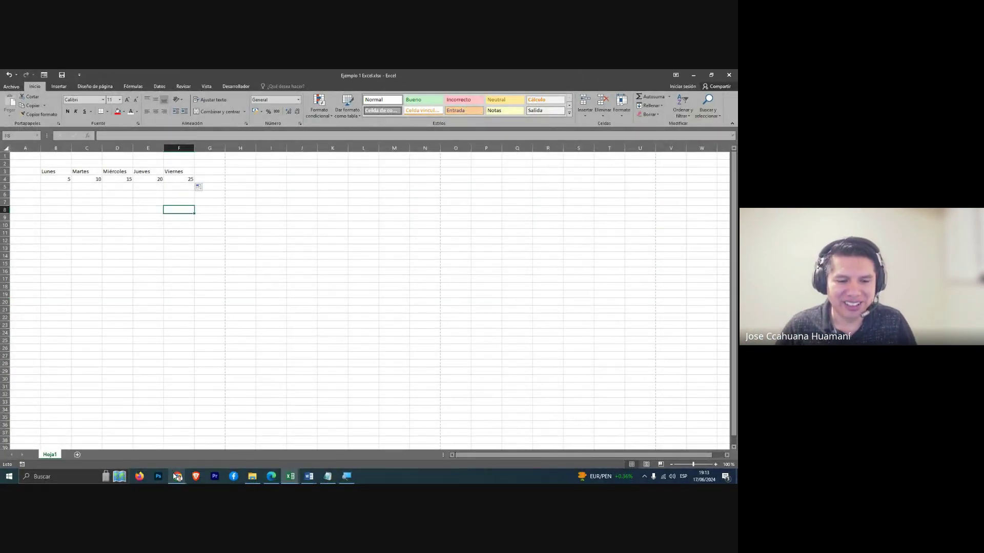
Send the reply 'CINTA DE OPCIONES' in the Google Meet call's chat
mouse_move(177, 477)
left_click(138, 442)
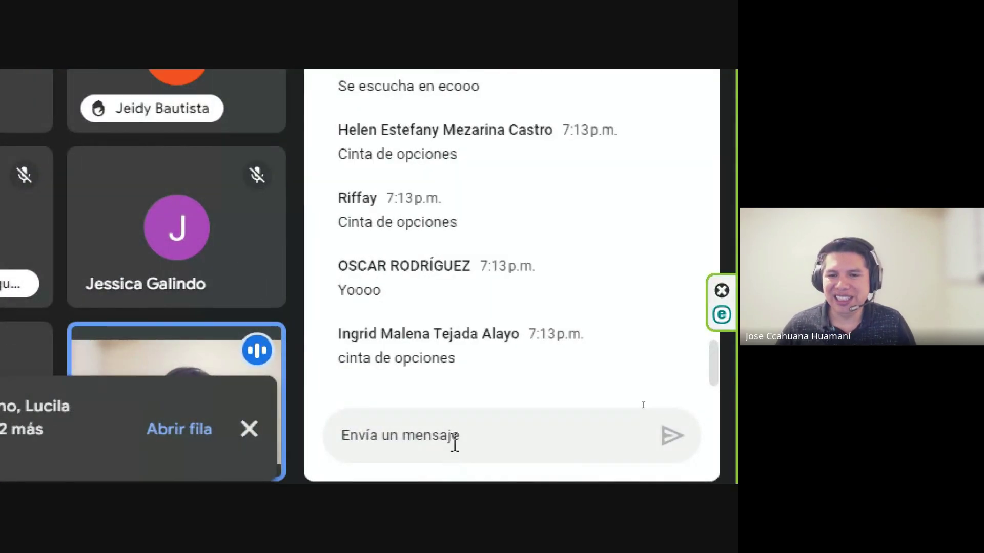
type("C")
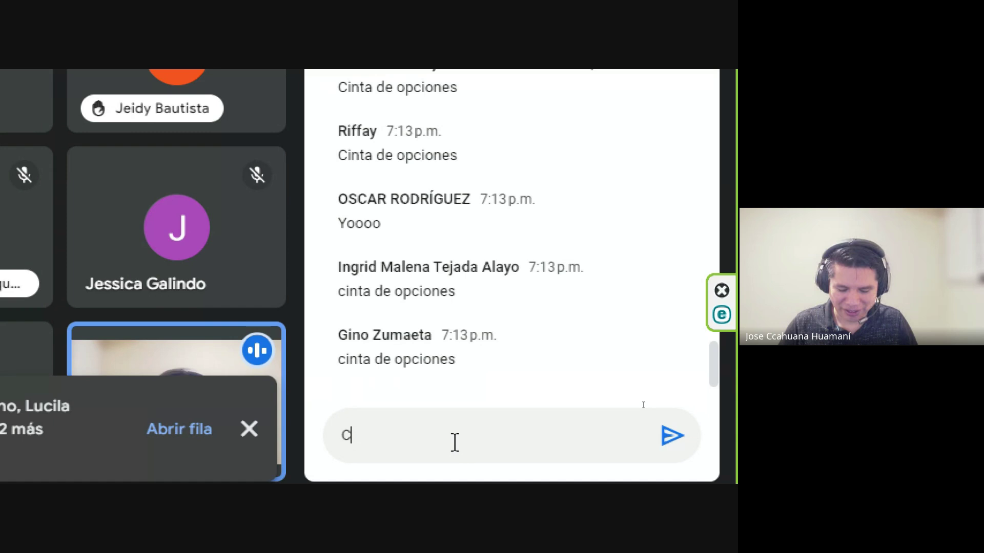
type("INTA DE O")
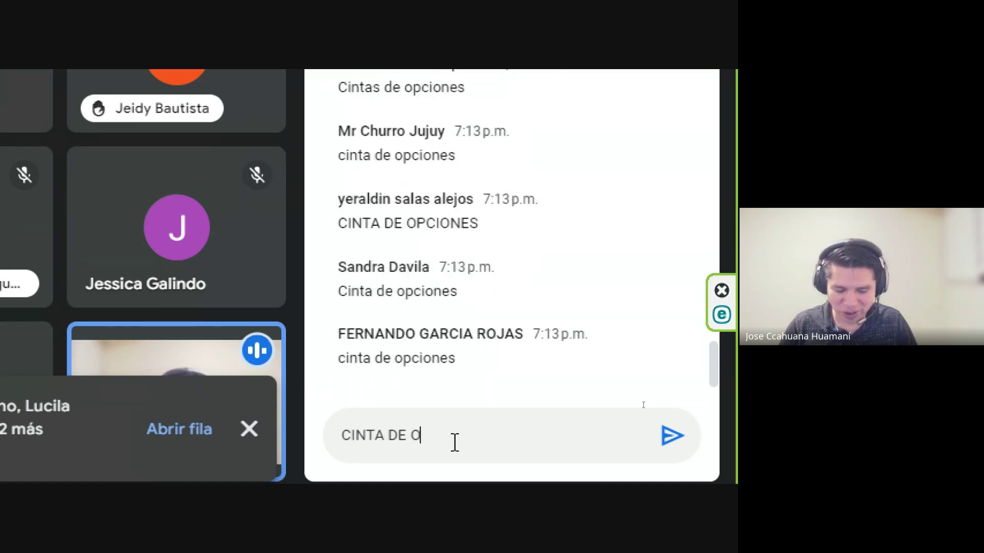
type("PCIONES")
key("Return")
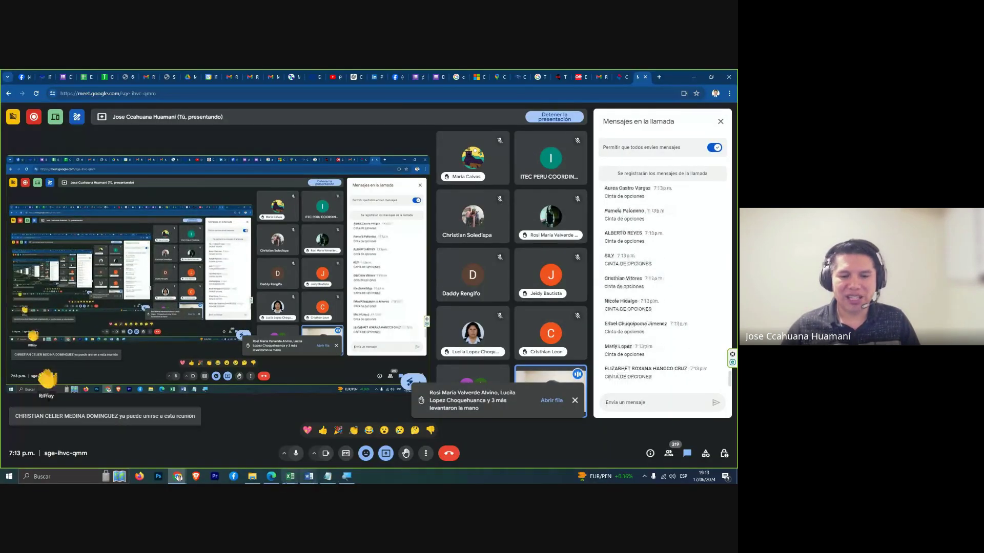
Switch from the Meet call back to the Ejemplo 1 Excel.xlsx workbook window
left_click(291, 475)
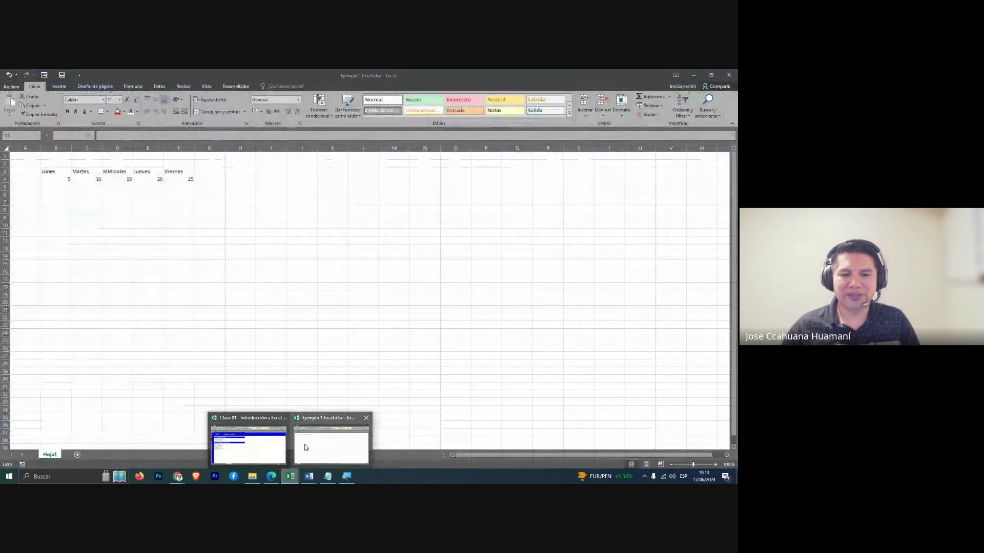
left_click(331, 446)
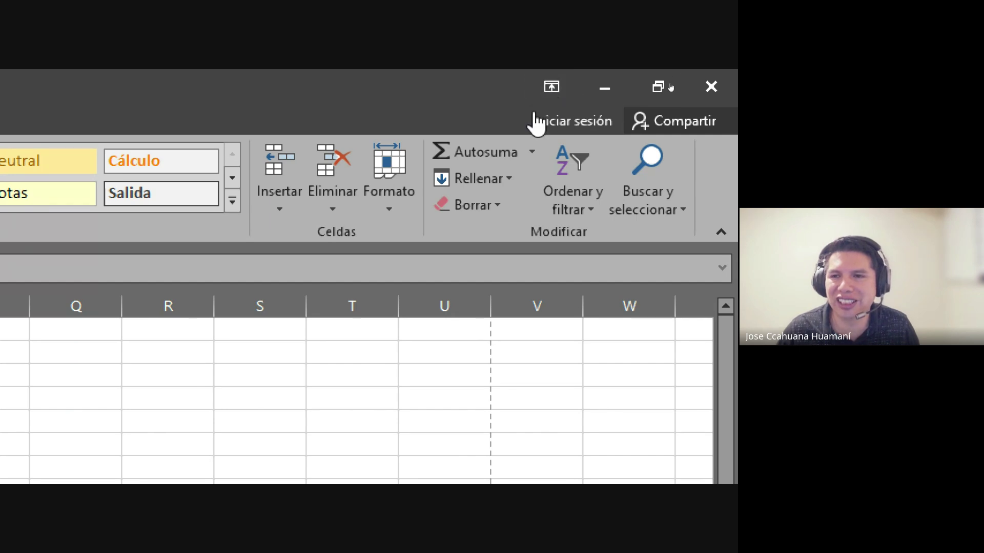
Open Excel's Ribbon Display Options menu at the top-right of the window
left_click(552, 87)
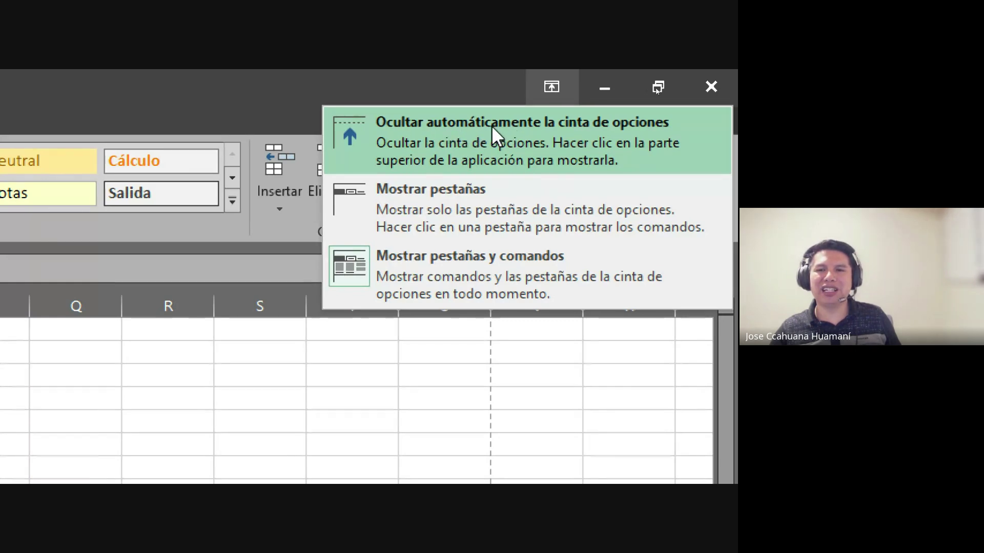
Set the ribbon to auto-hide, then select cells D10, D7 and D6
left_click(495, 140)
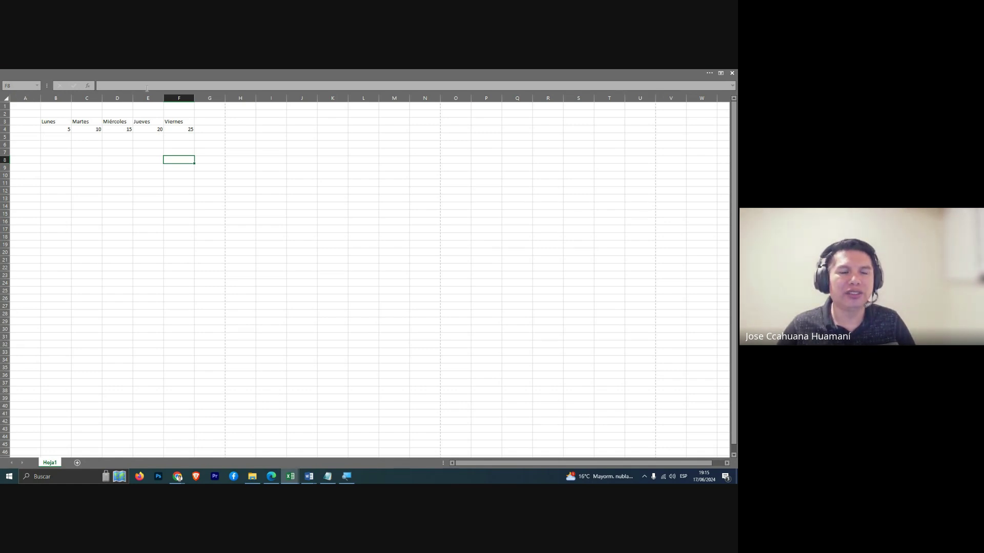
left_click(122, 176)
left_click(126, 150)
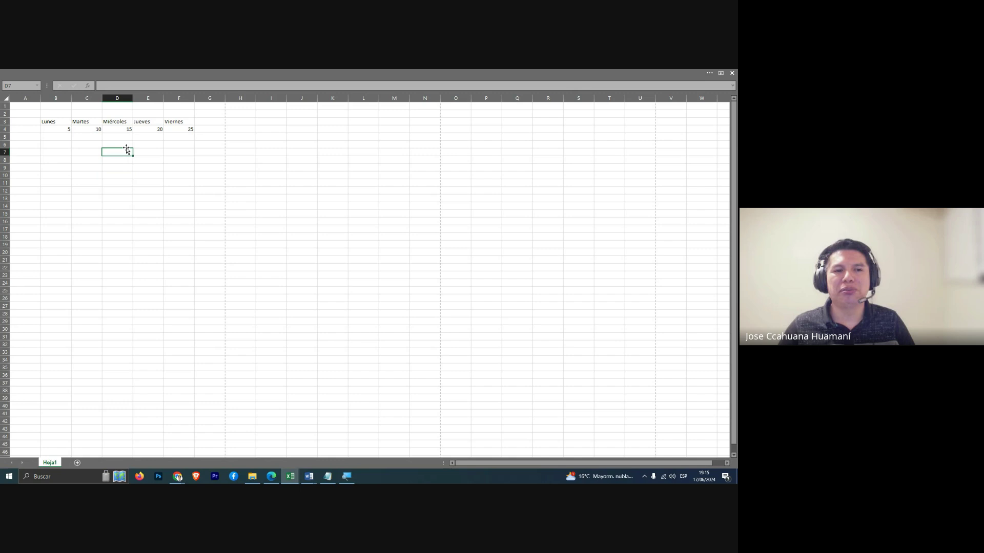
left_click(124, 141)
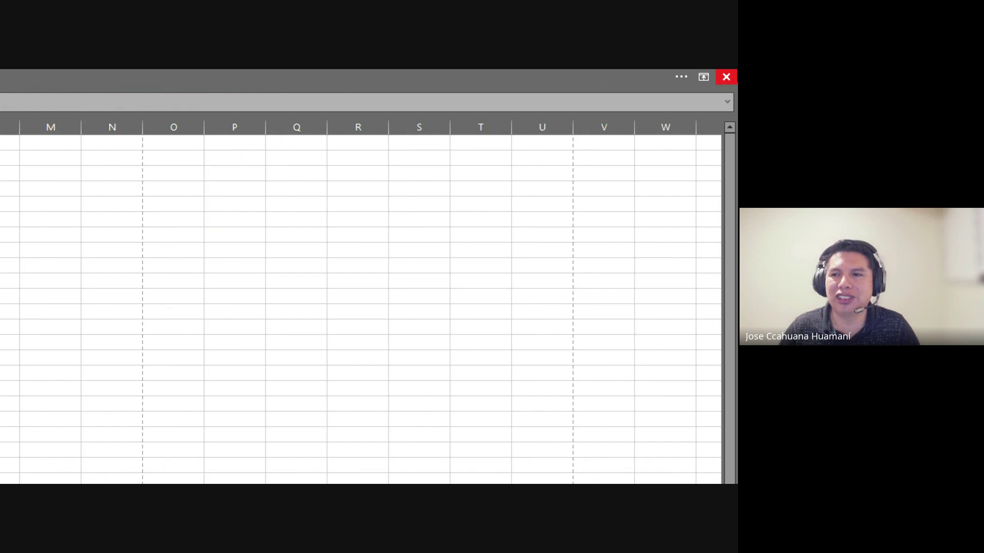
Switch the ribbon display back to 'Mostrar pestañas y comandos'
left_click(704, 78)
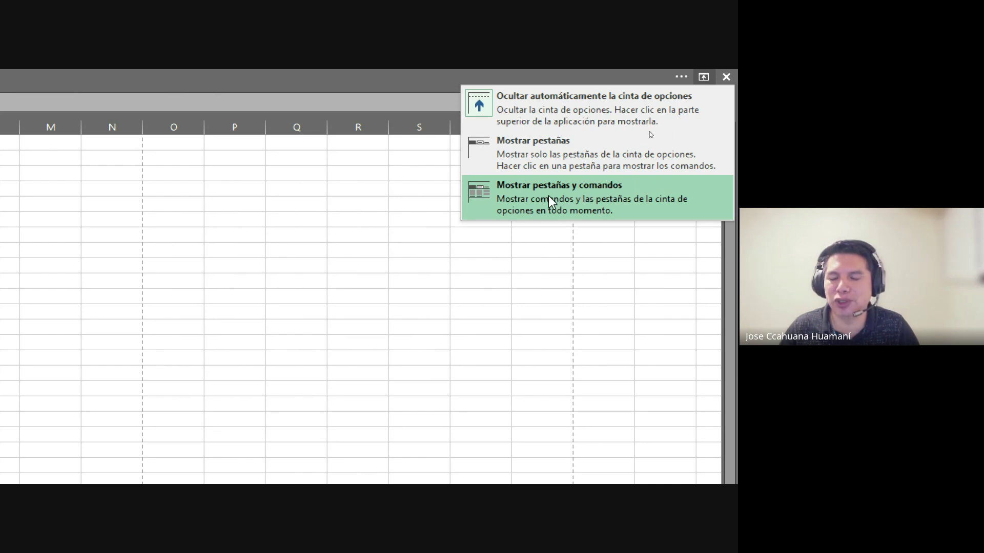
left_click(573, 193)
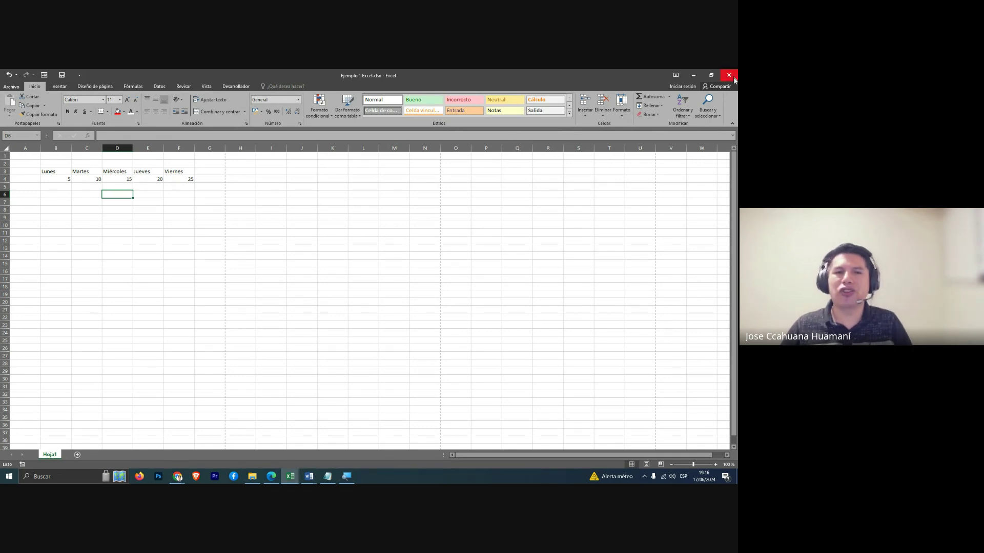
left_click(676, 76)
left_click(656, 115)
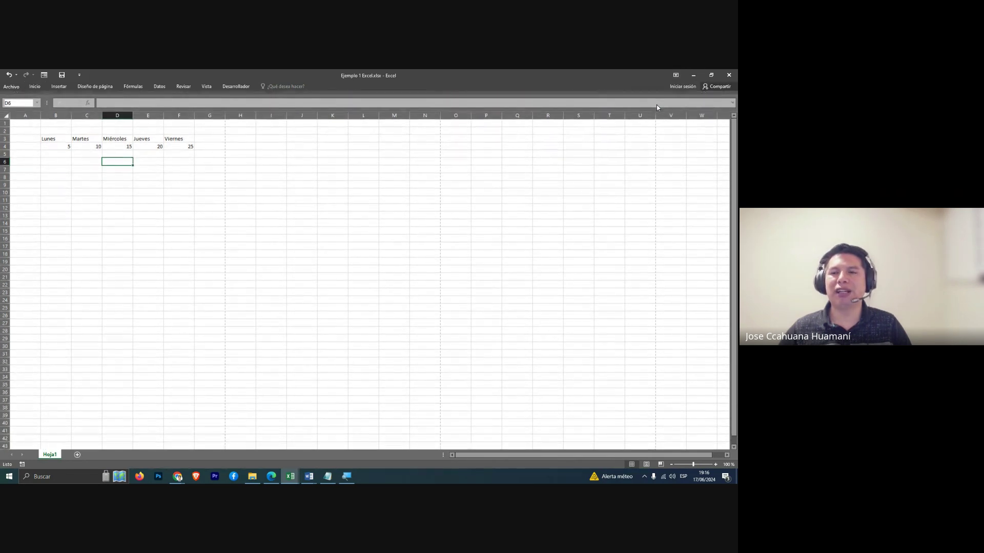
left_click(674, 77)
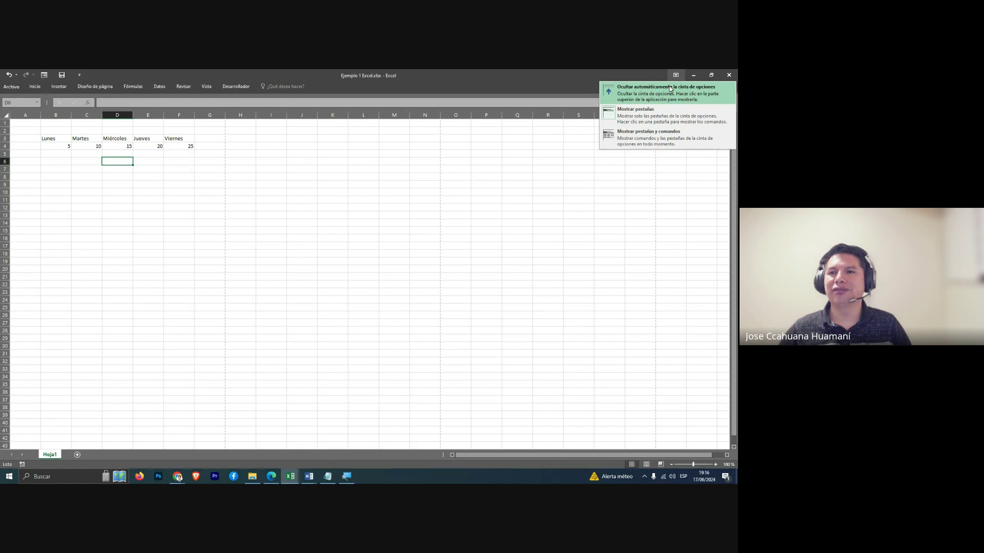
left_click(671, 90)
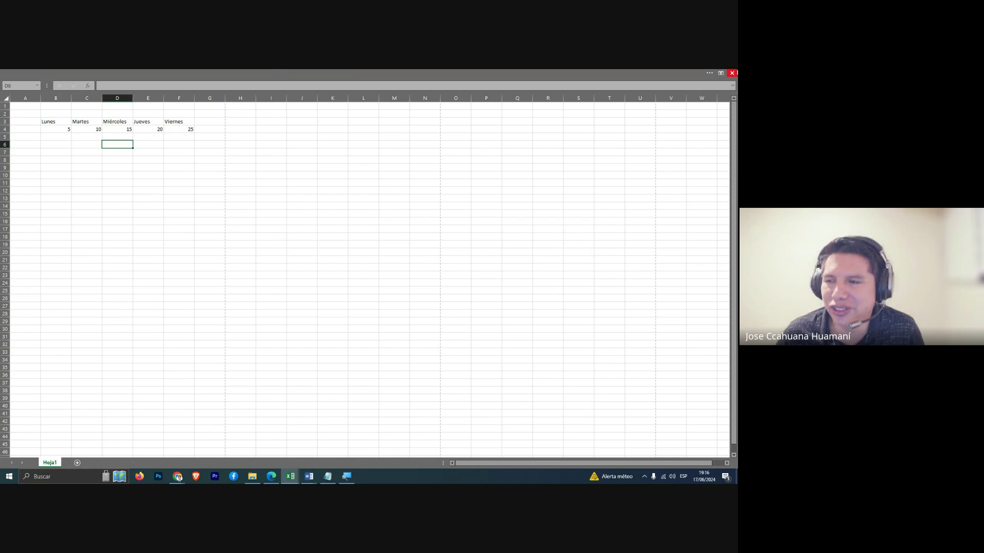
key("super")
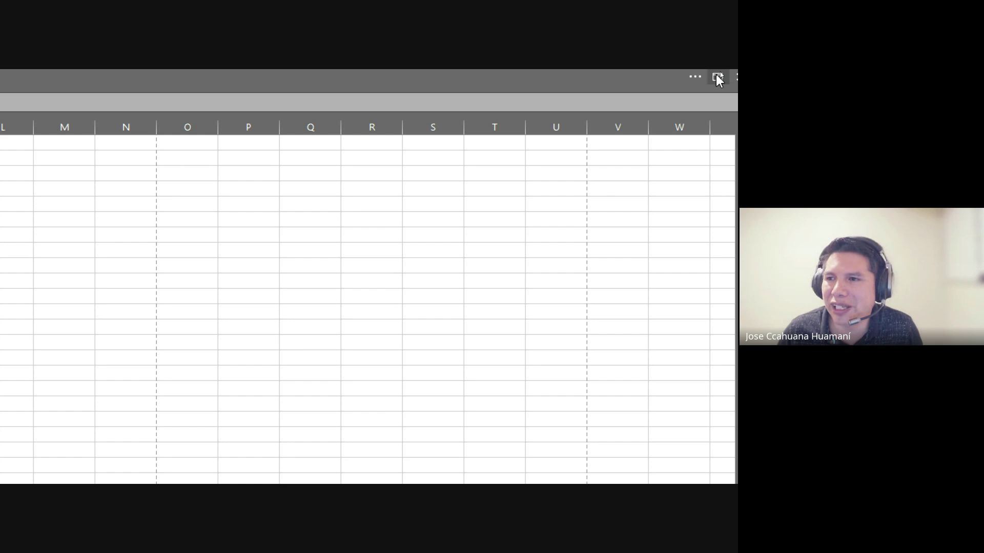
left_click(716, 80)
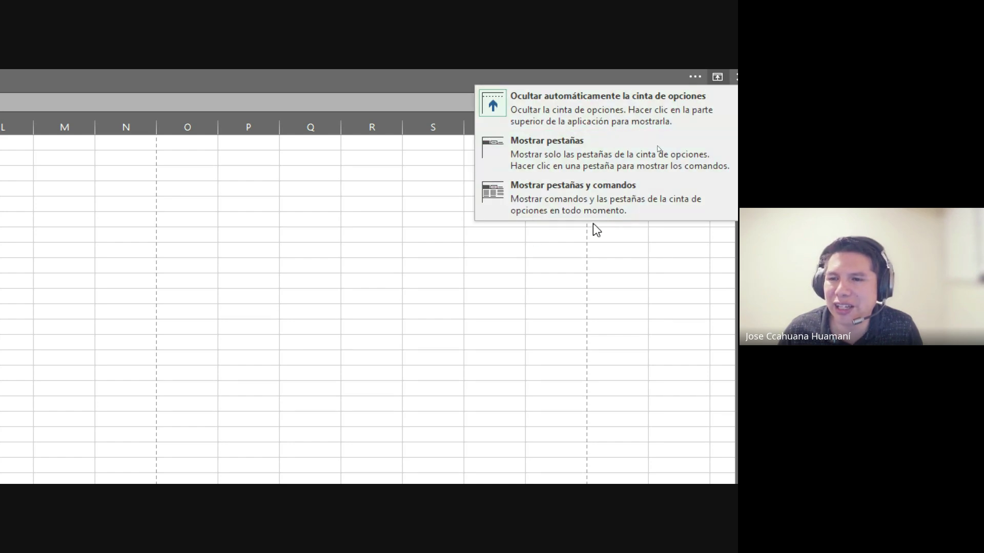
left_click(595, 202)
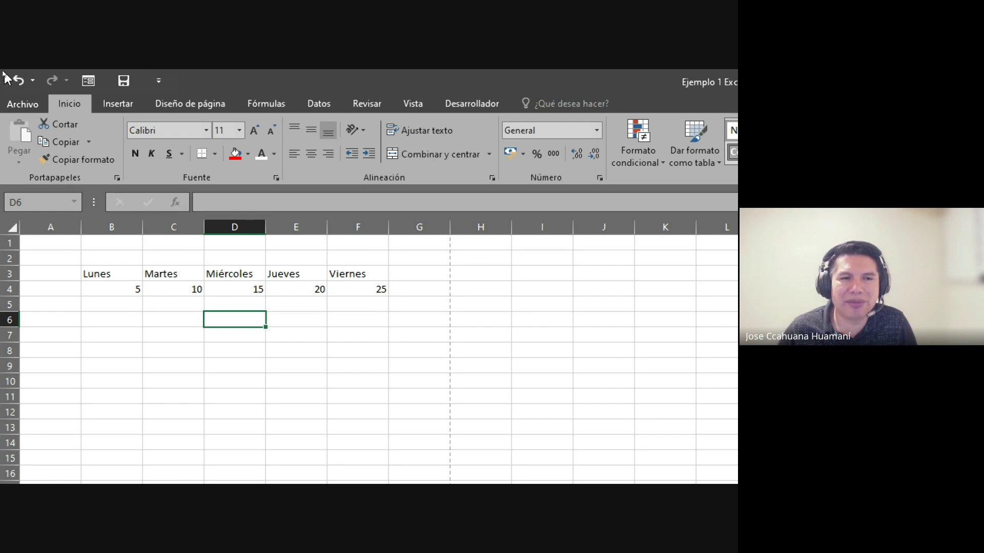
left_click(162, 80)
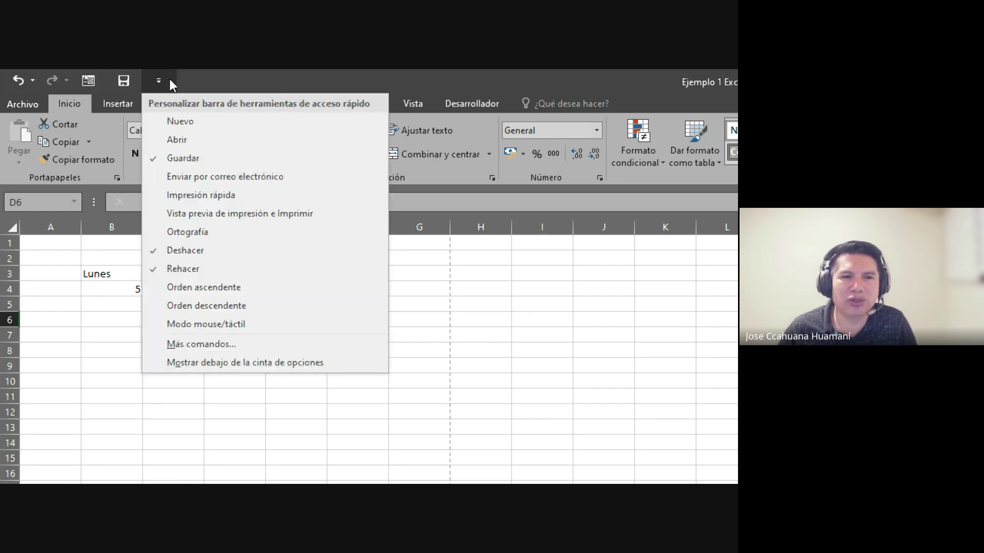
left_click(189, 121)
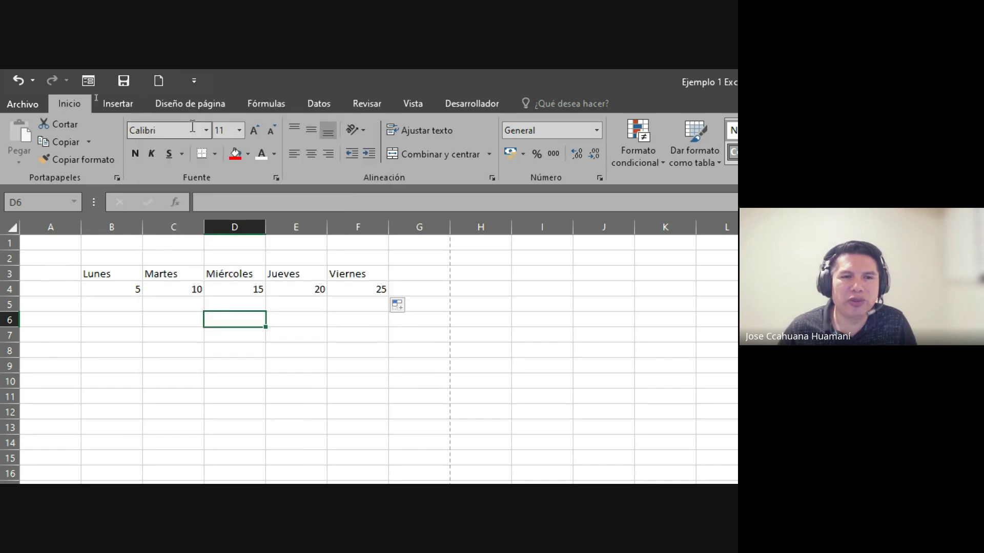
left_click(190, 80)
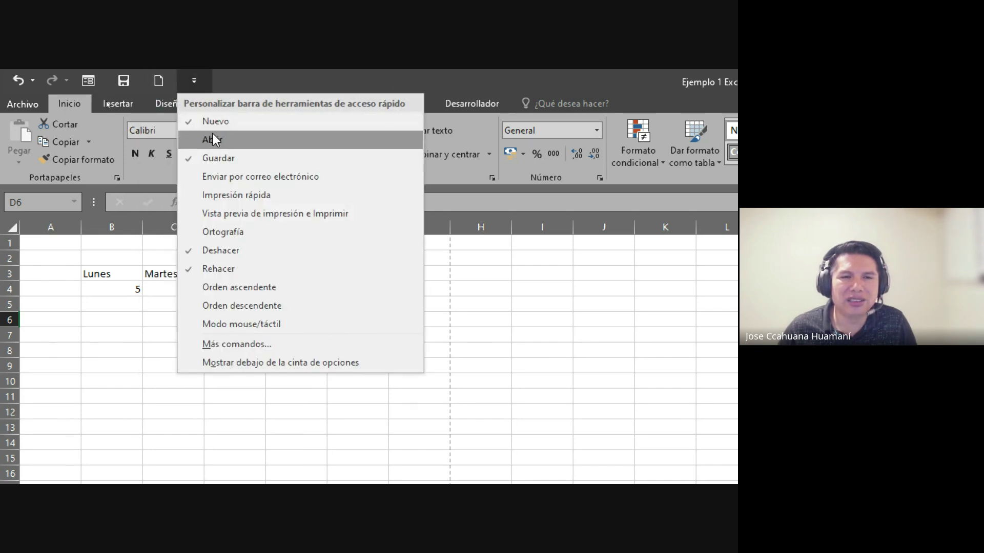
left_click(236, 232)
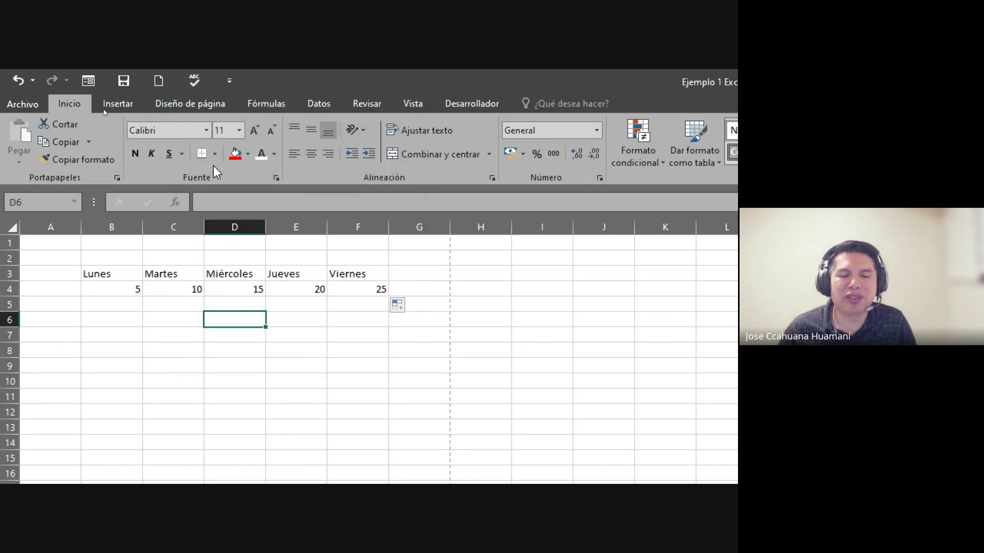
left_click(233, 80)
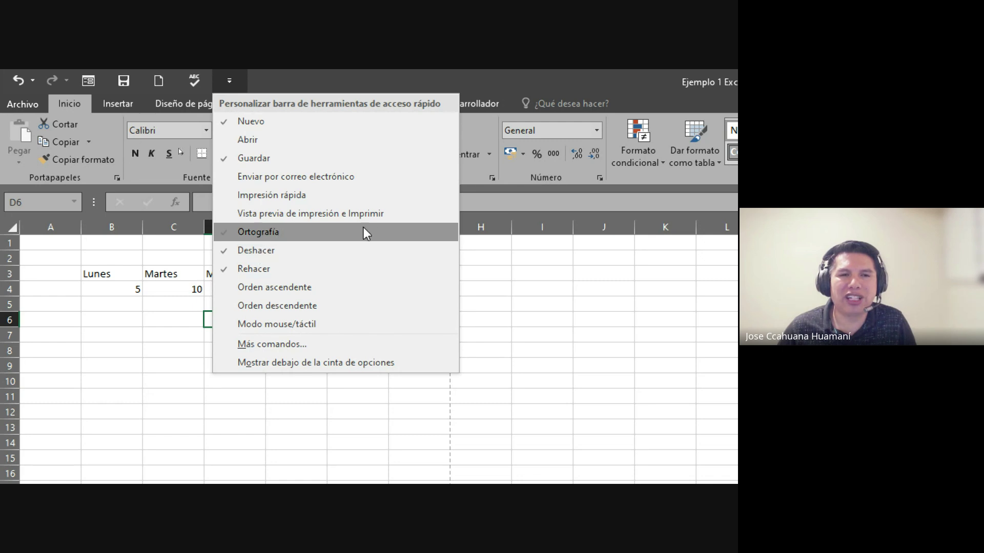
left_click(300, 233)
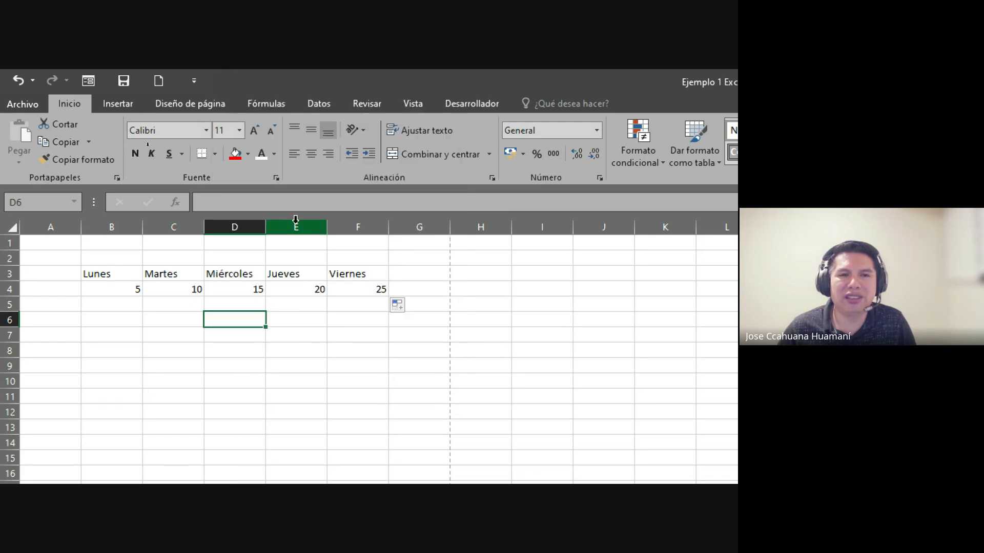
left_click(196, 77)
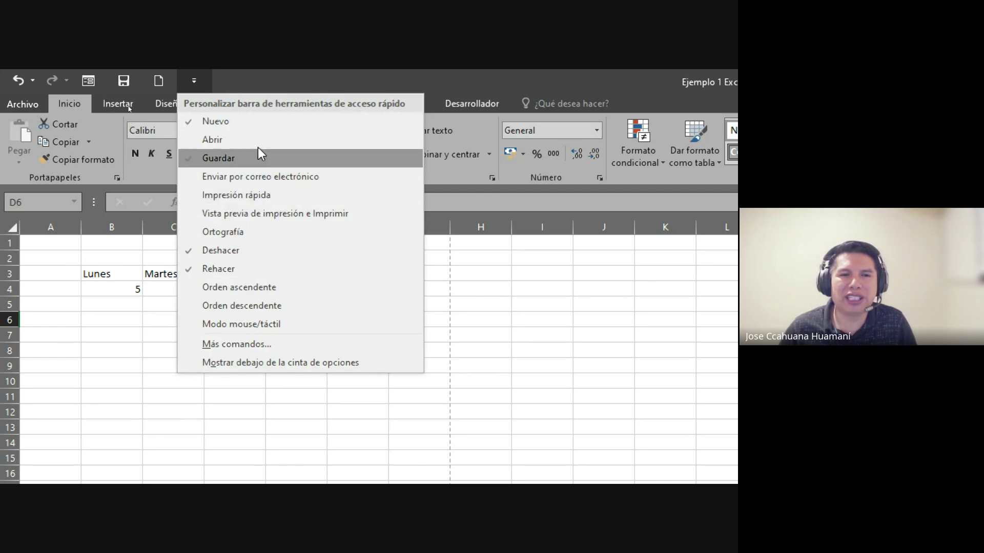
left_click(251, 122)
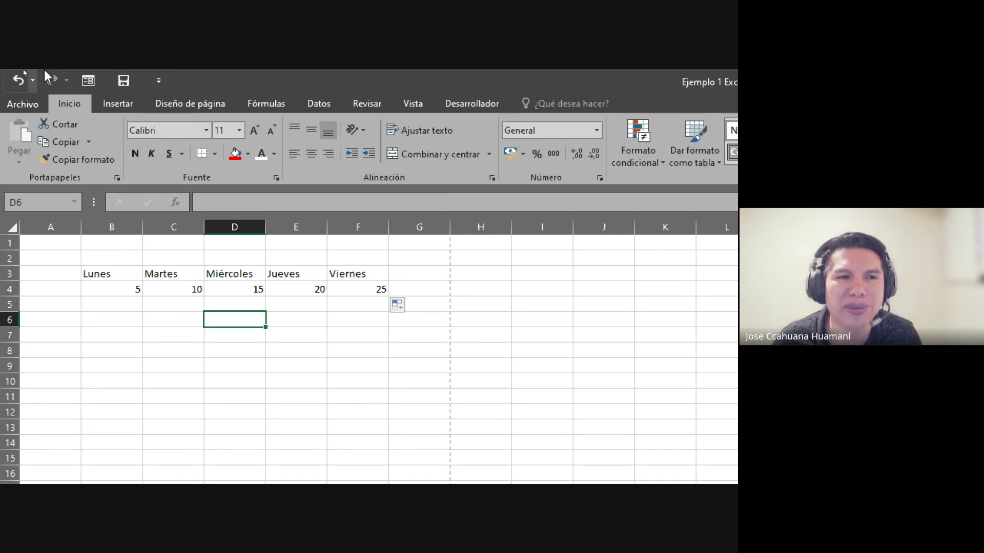
Step through the ribbon tabs from Insertar across to Programador
left_click(88, 81)
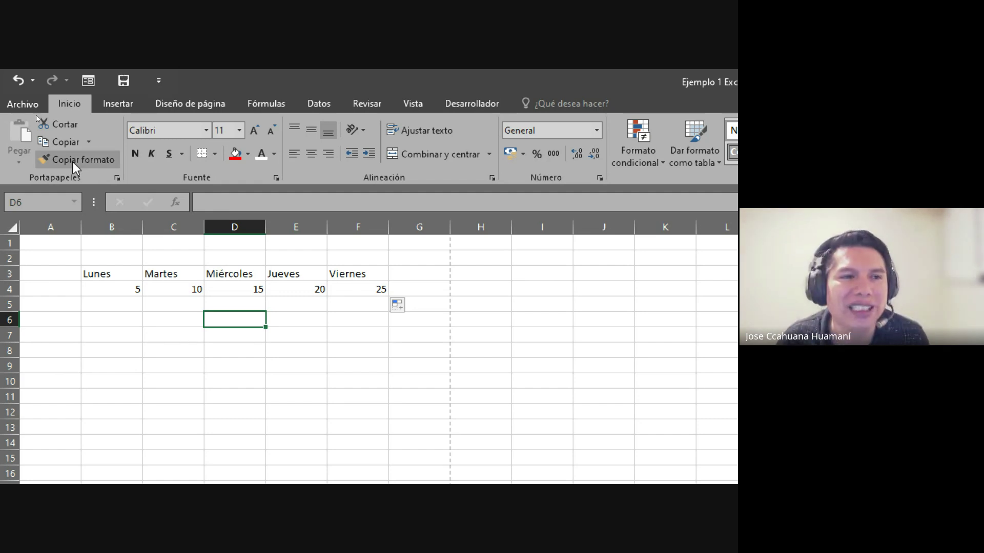
left_click(116, 105)
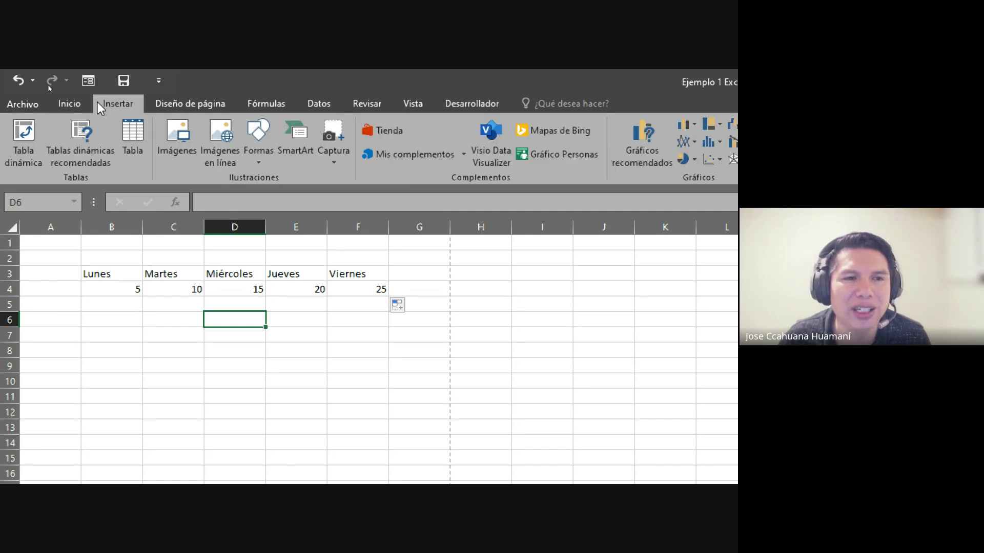
left_click(79, 106)
left_click(117, 104)
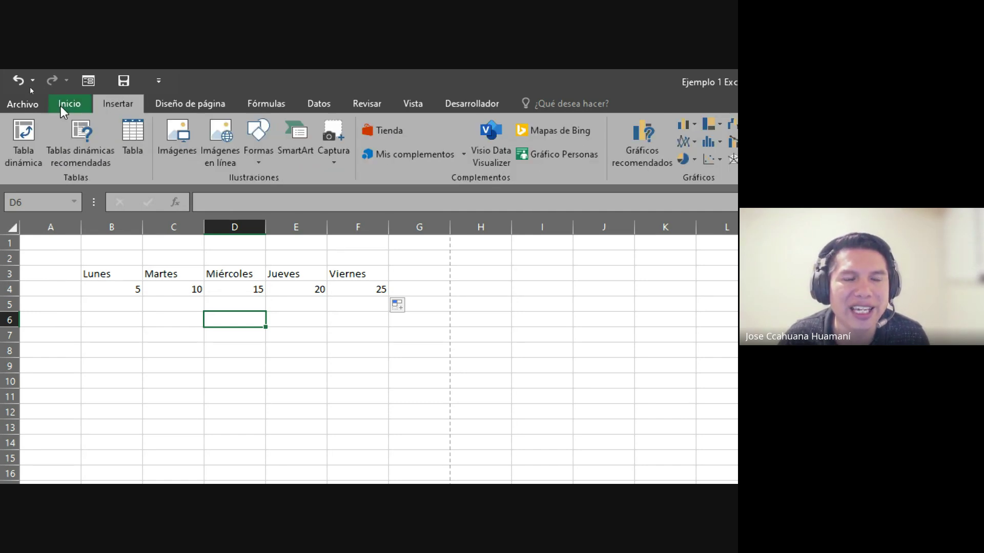
left_click(62, 106)
left_click(122, 107)
left_click(191, 103)
left_click(266, 104)
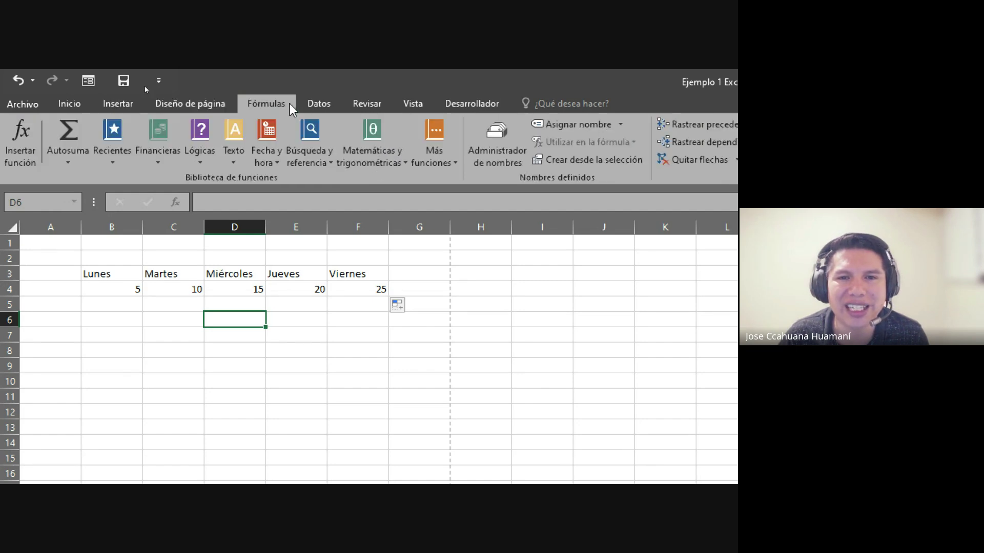
left_click(309, 105)
left_click(364, 105)
left_click(412, 105)
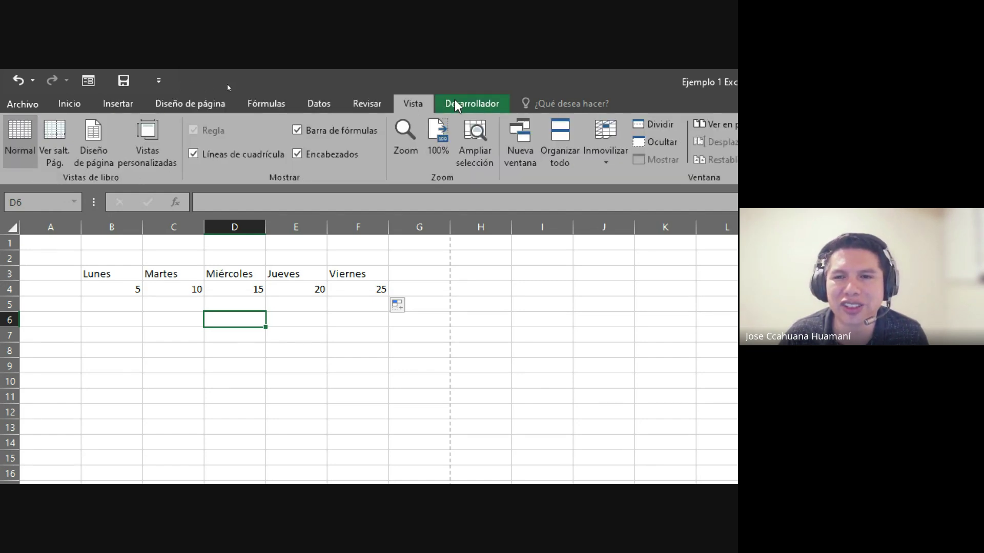
left_click(442, 106)
Step back through Revisar, Datos, Fórmulas, Diseño de página and Insertar to Inicio
left_click(371, 105)
left_click(323, 106)
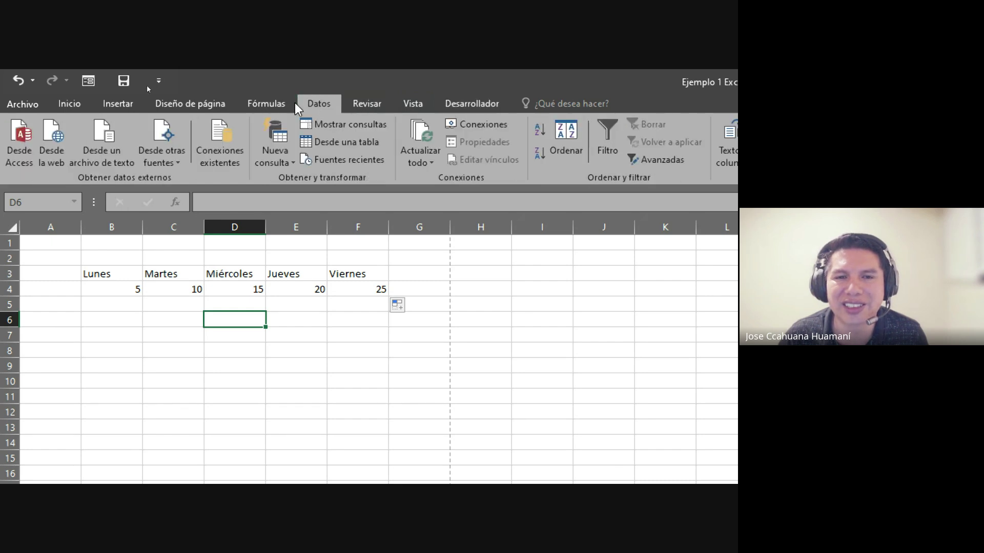
left_click(251, 104)
left_click(218, 103)
left_click(118, 104)
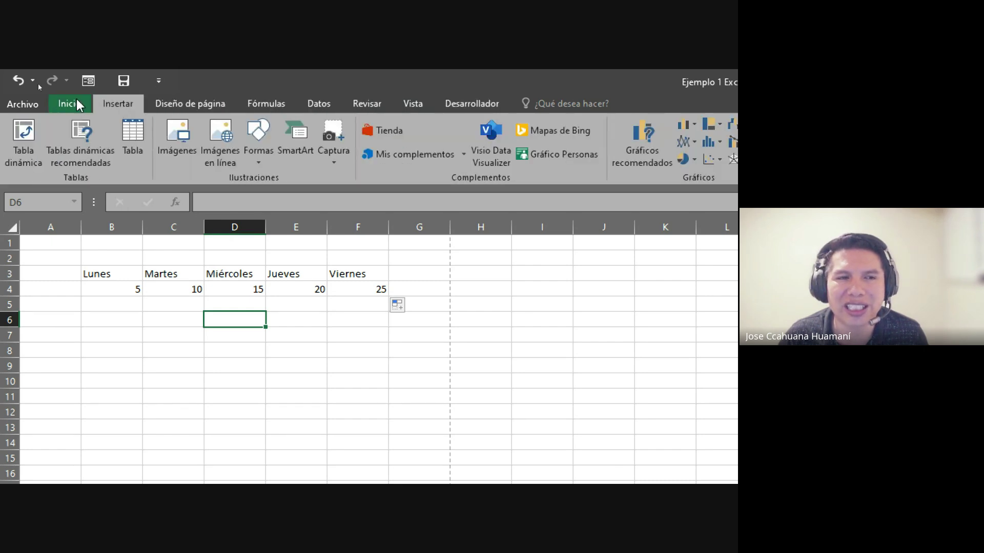
left_click(73, 102)
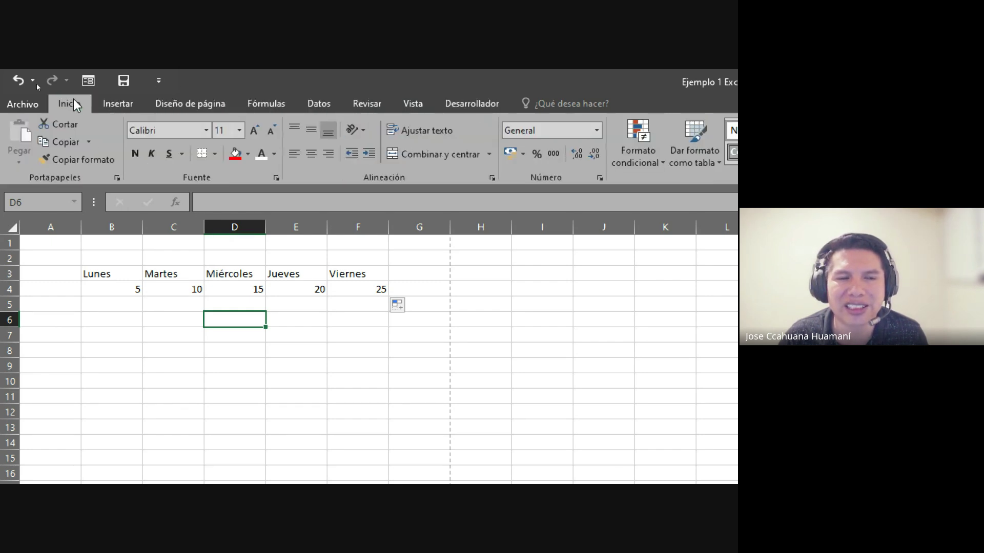
left_click(126, 109)
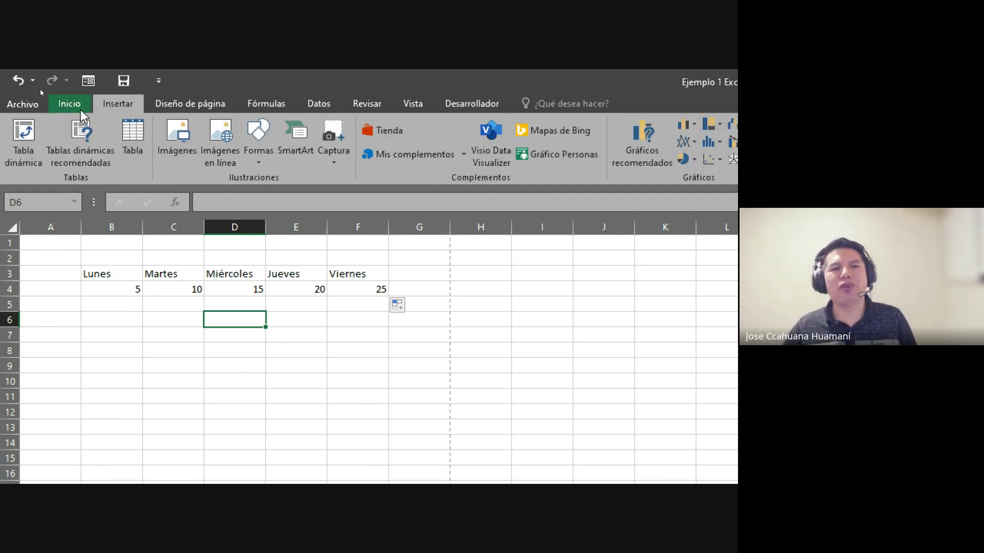
left_click(71, 107)
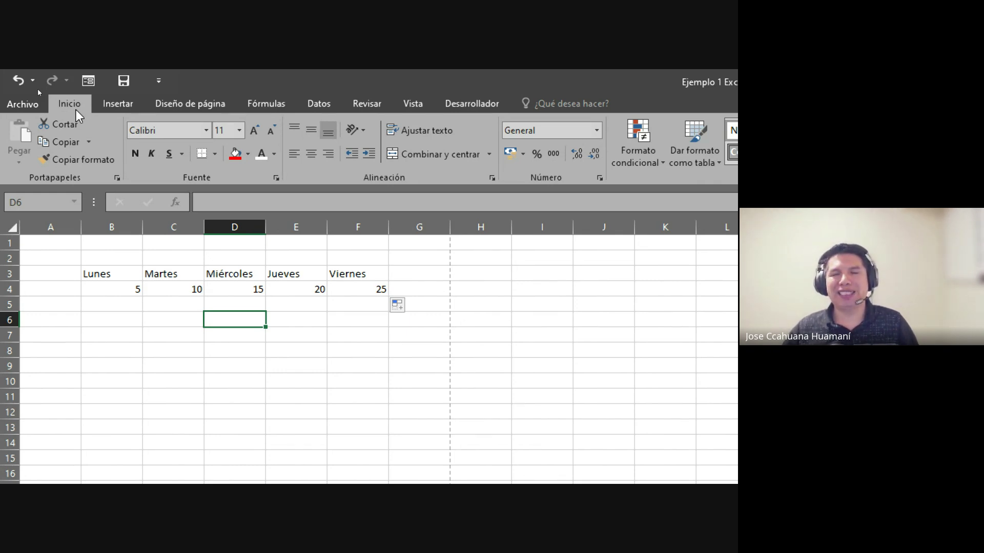
Revisit the Insertar, Revisar, Datos and Vista tabs, finishing on Inicio
left_click(116, 102)
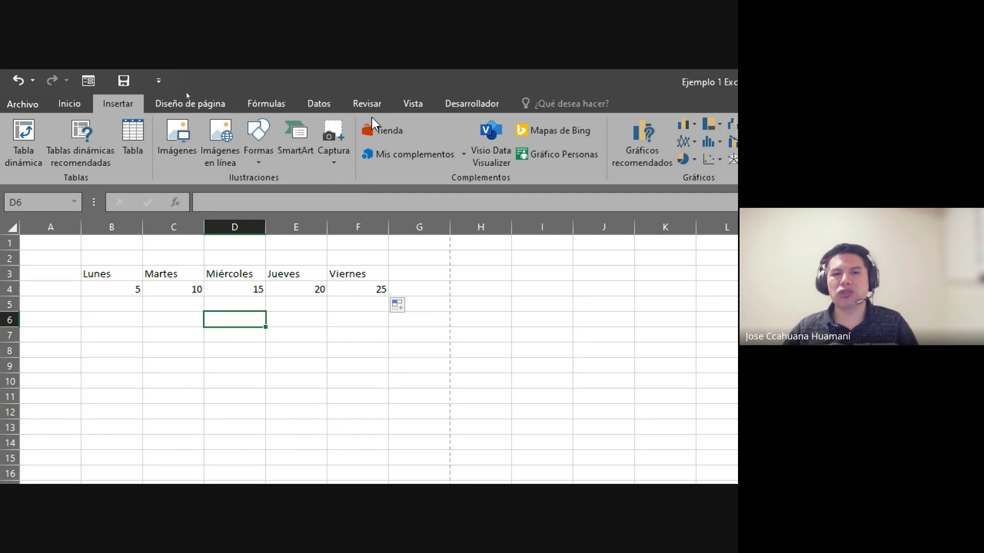
left_click(379, 103)
left_click(320, 103)
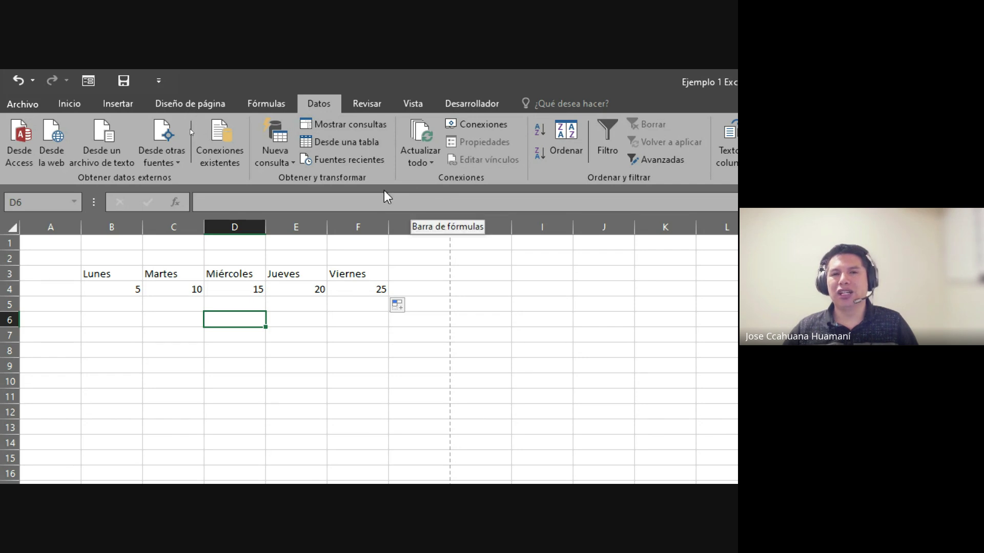
left_click(418, 105)
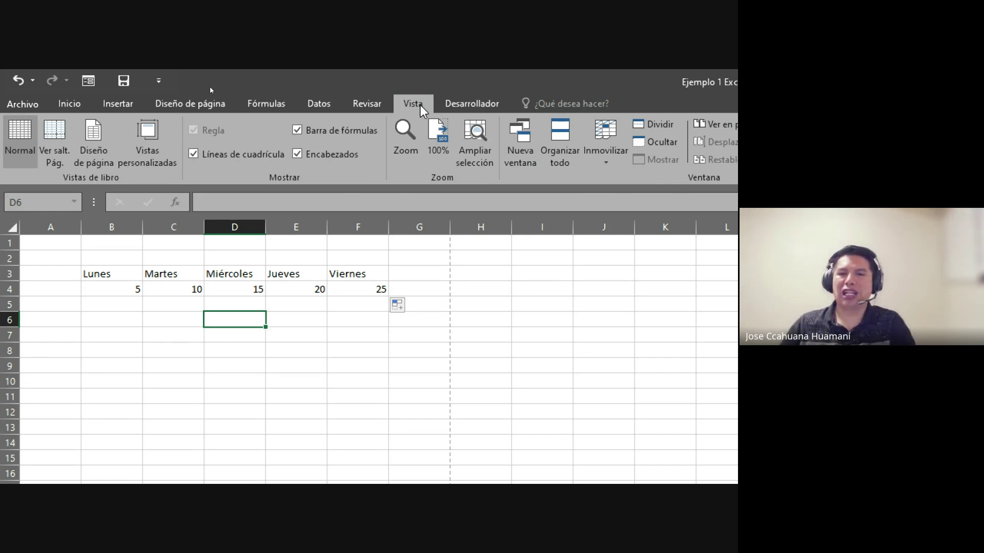
left_click(59, 105)
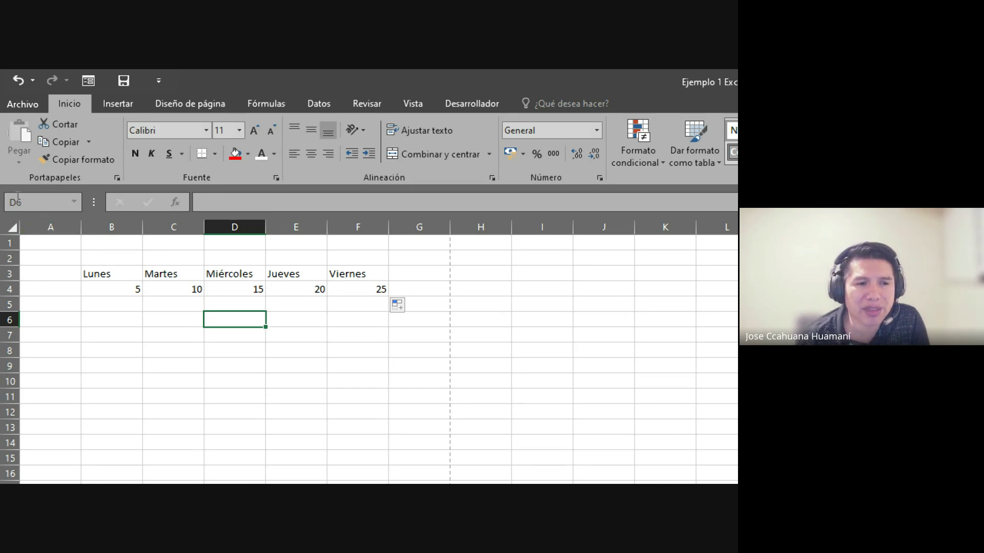
left_click(126, 313)
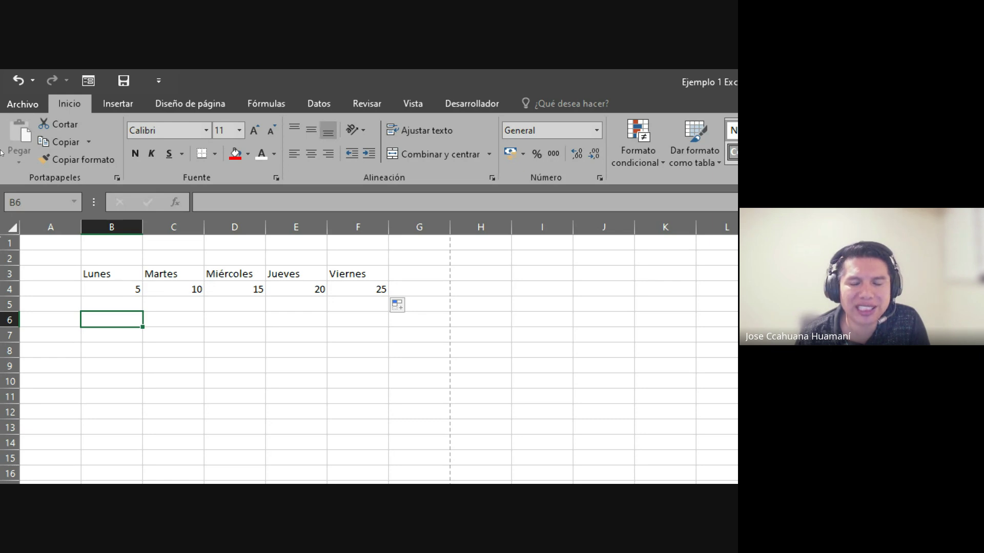
left_click(226, 276)
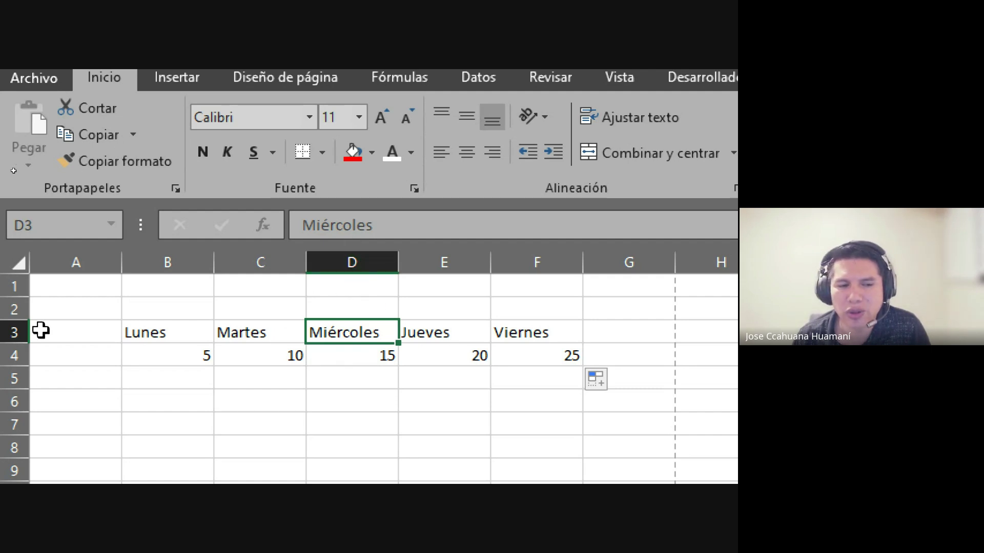
Look over the Viernes, Martes and Jueves headings and the five values in B4:F4
left_click(525, 331)
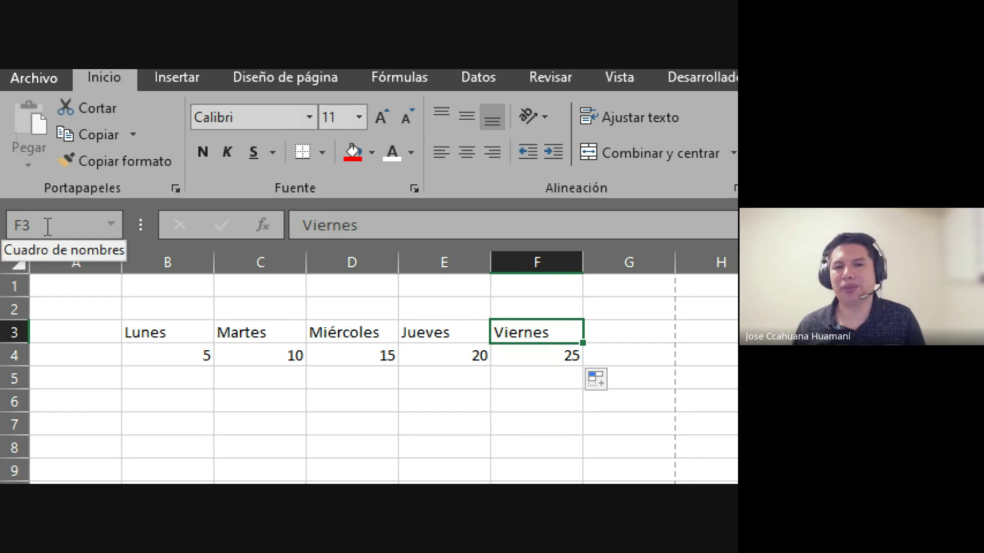
left_click(292, 336)
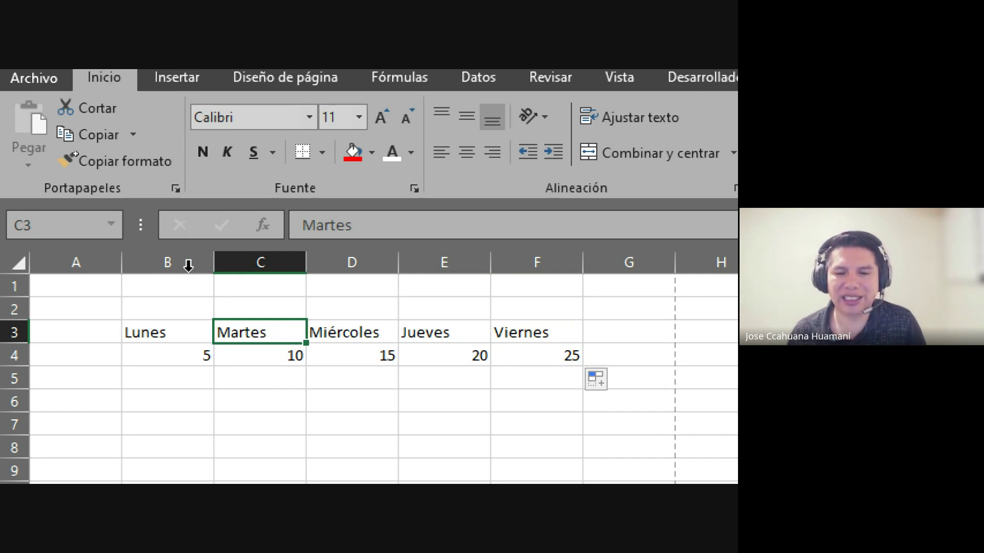
left_click(441, 339)
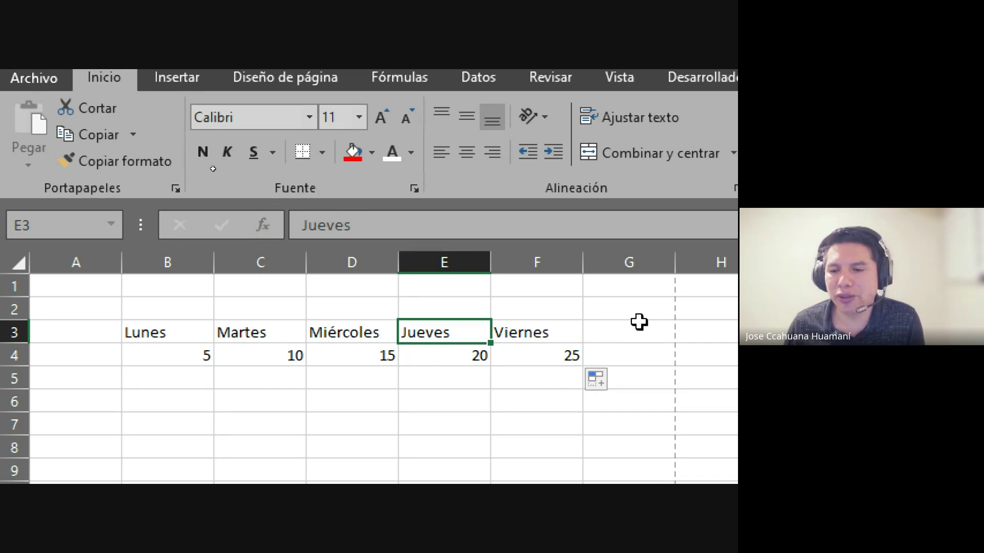
left_click(619, 354)
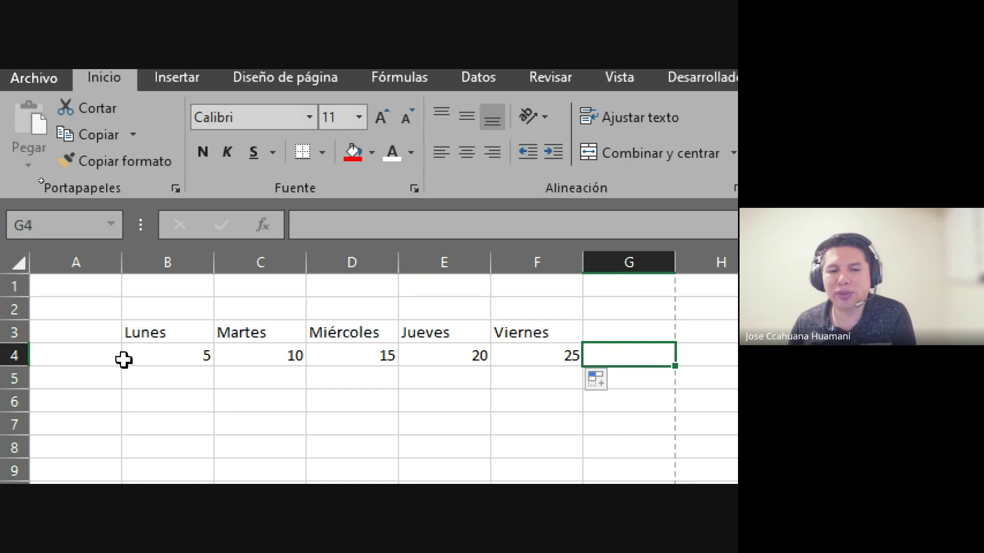
left_click_drag(187, 356, 544, 359)
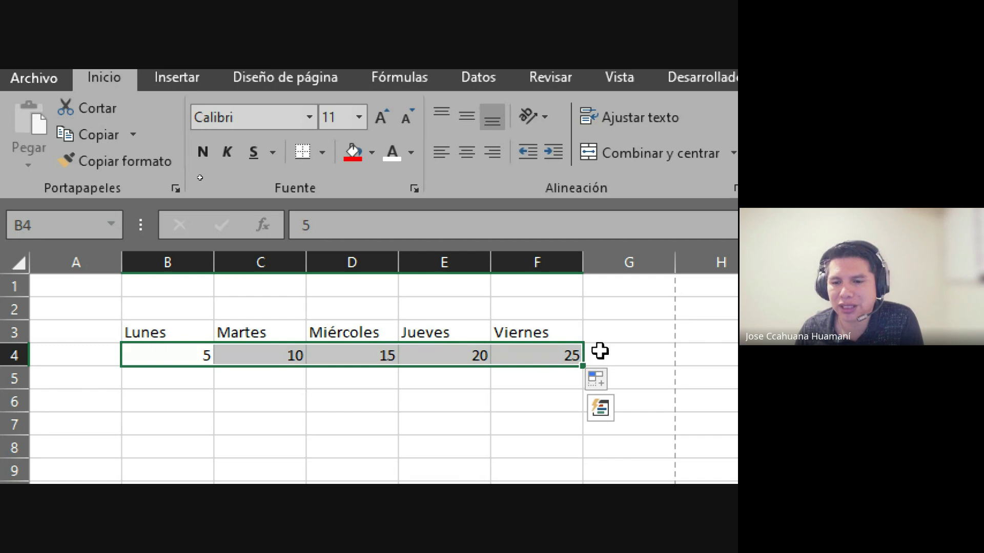
Select G3 and begin typing the Total heading beside Viernes
left_click(623, 351)
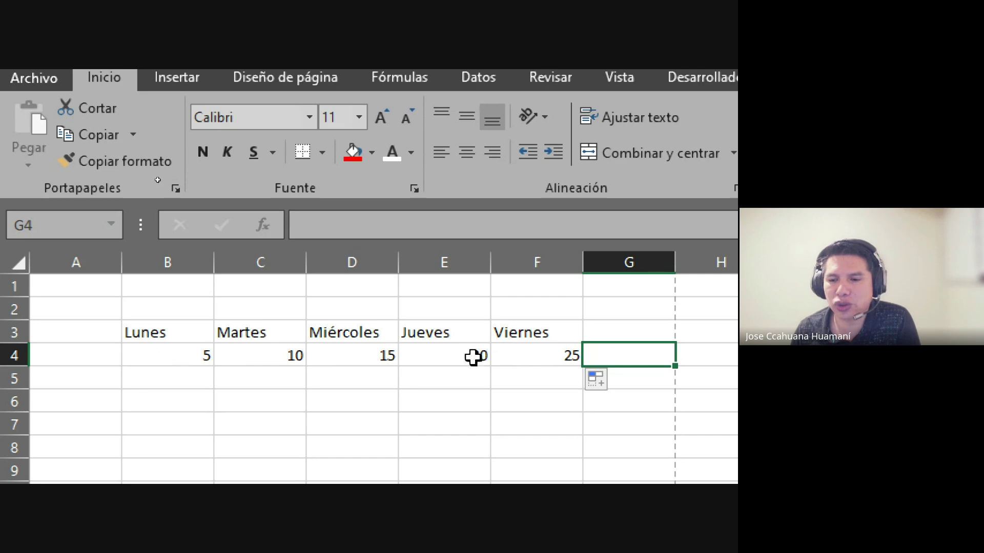
left_click(620, 337)
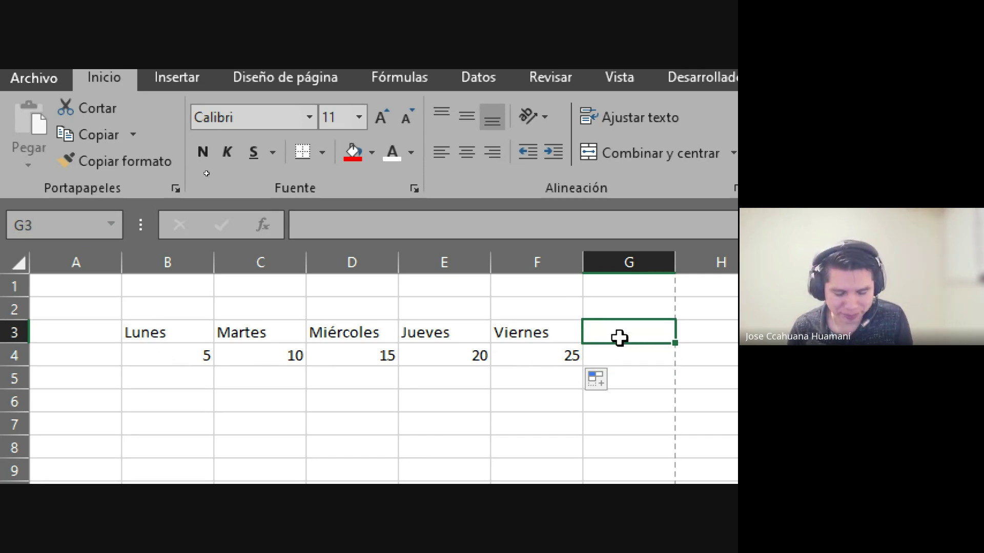
type("to")
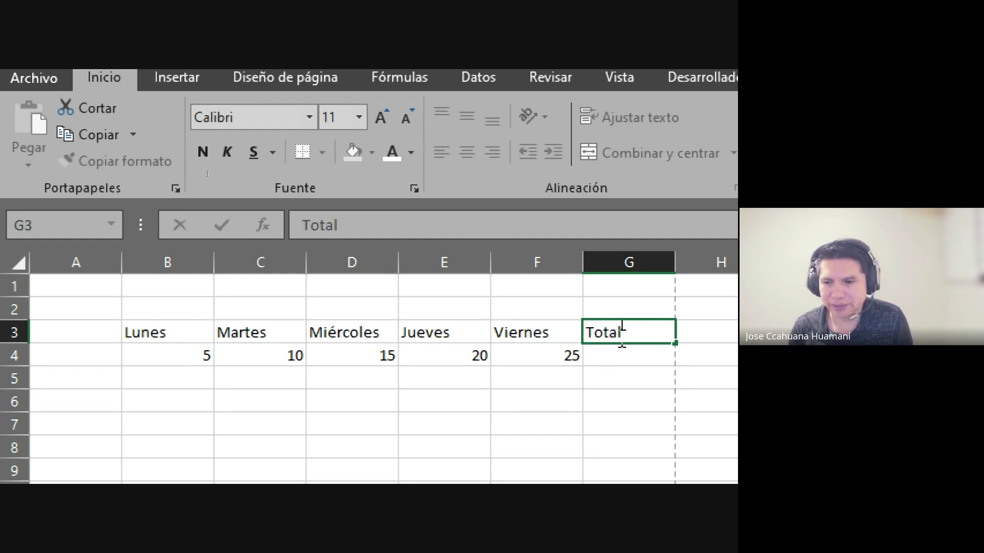
Confirm Total in G3, glance at the Meet call, and return to Excel
key("Return")
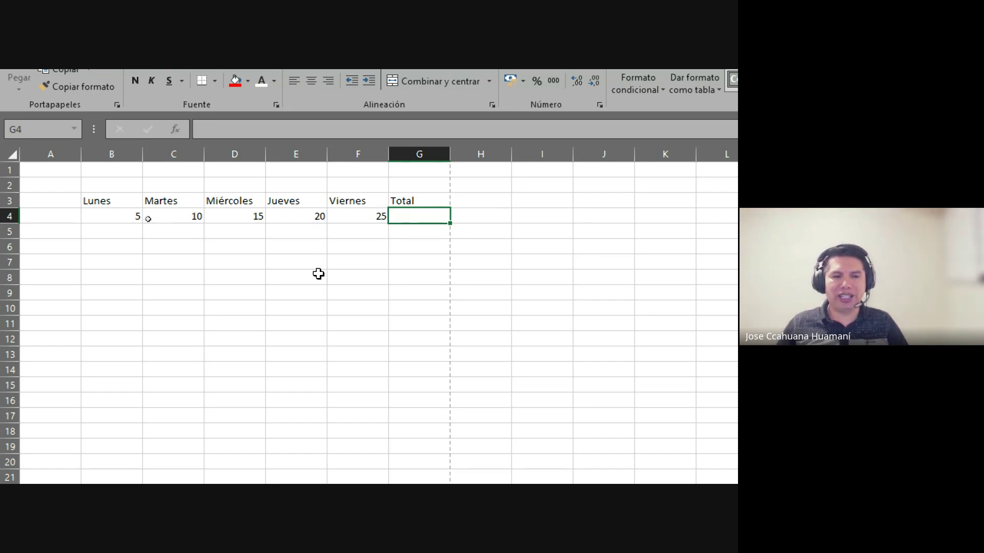
mouse_move(354, 469)
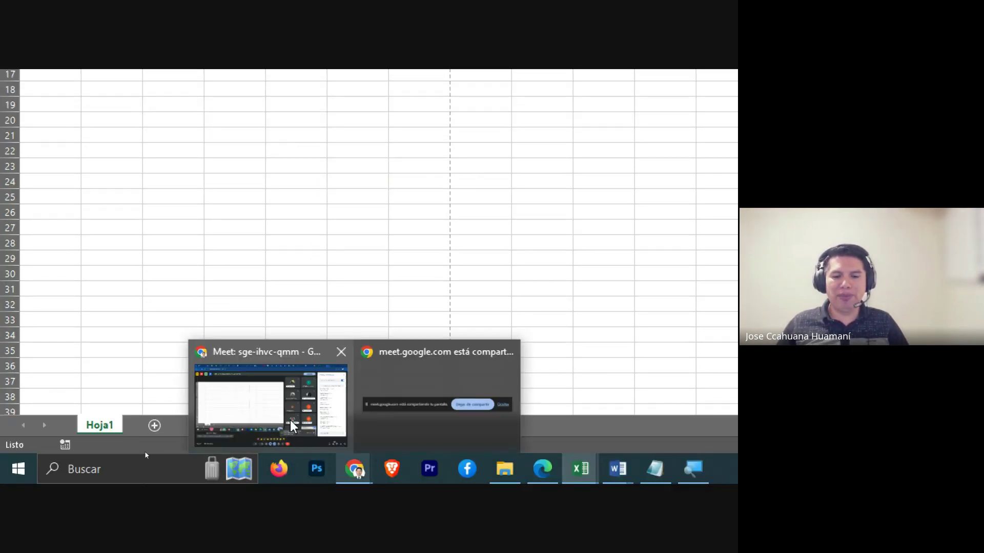
left_click(290, 420)
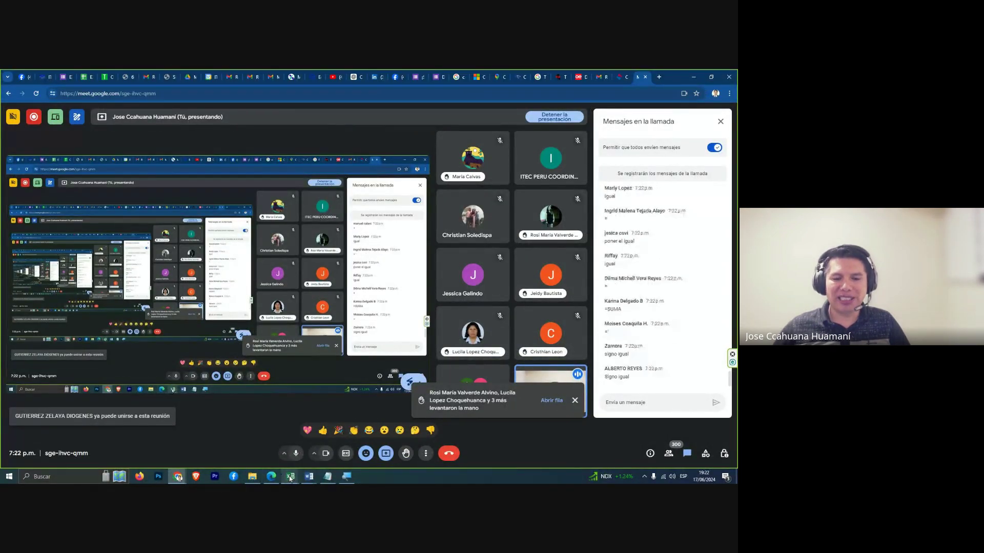
left_click(331, 443)
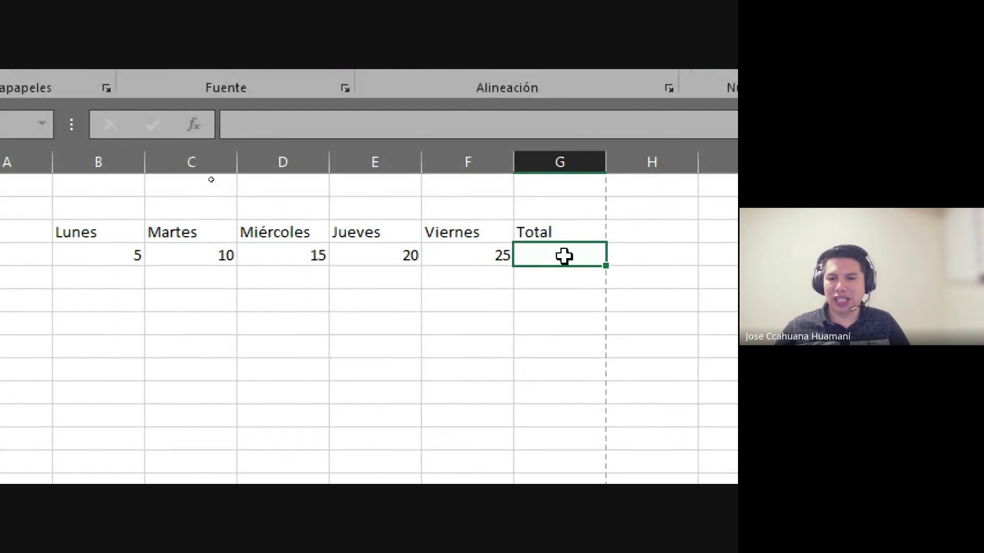
Enter =B4+C4+D4+E4+F4 in G4 so the weekday total shows 75
type("=")
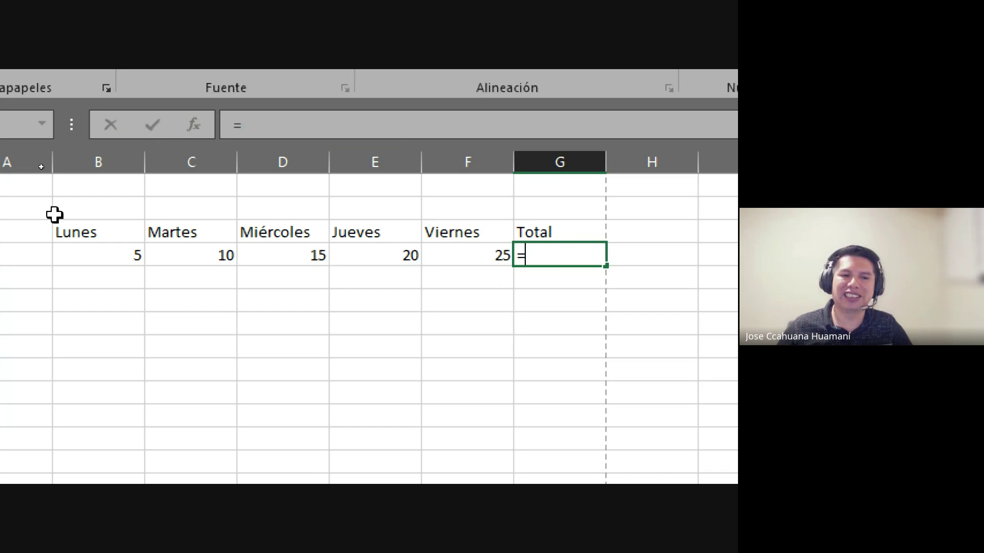
left_click(110, 256)
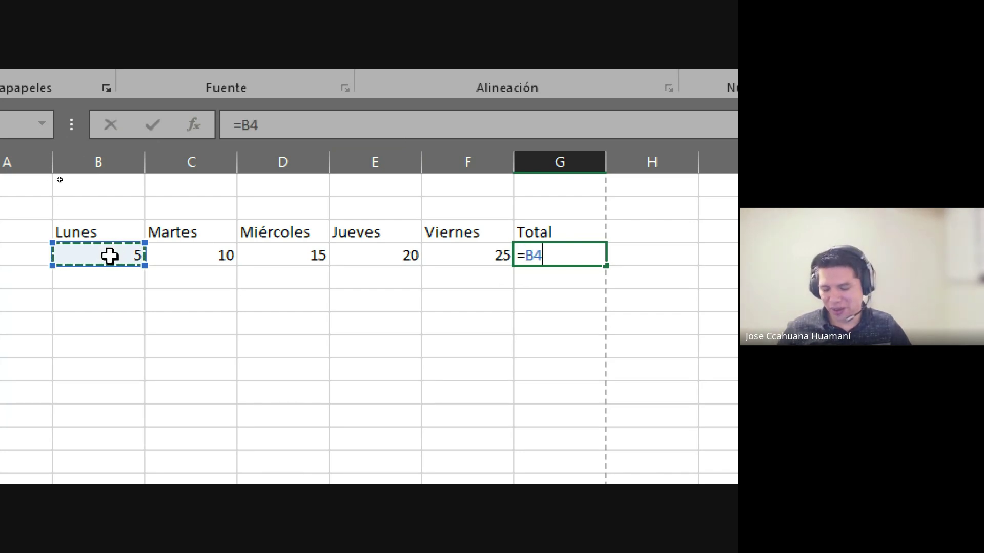
type("+")
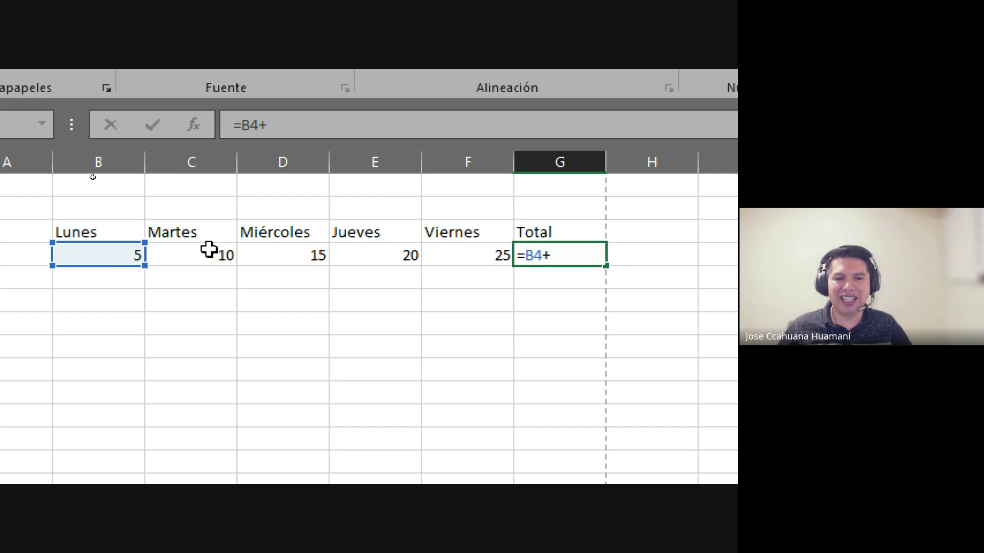
left_click(208, 250)
type("+")
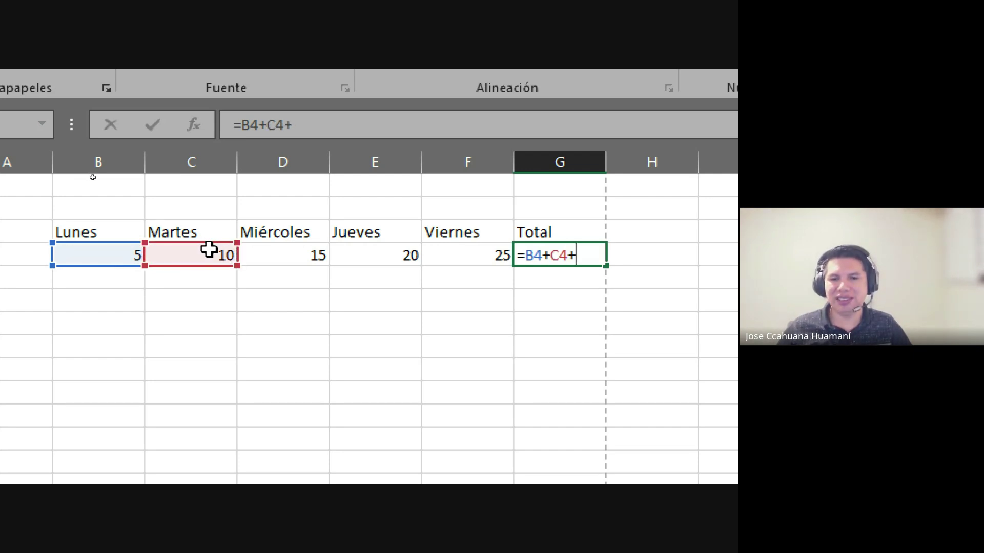
left_click(310, 254)
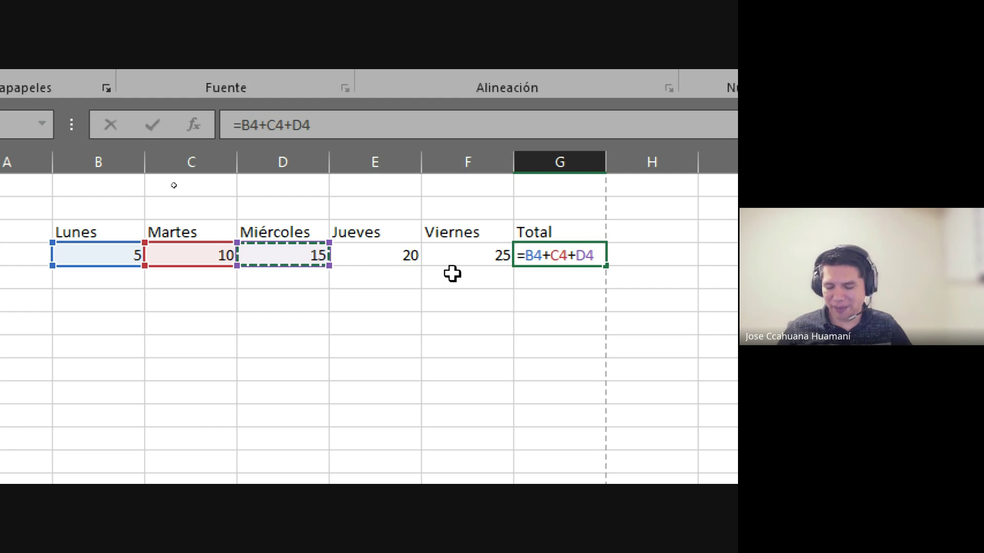
type("+")
left_click(398, 263)
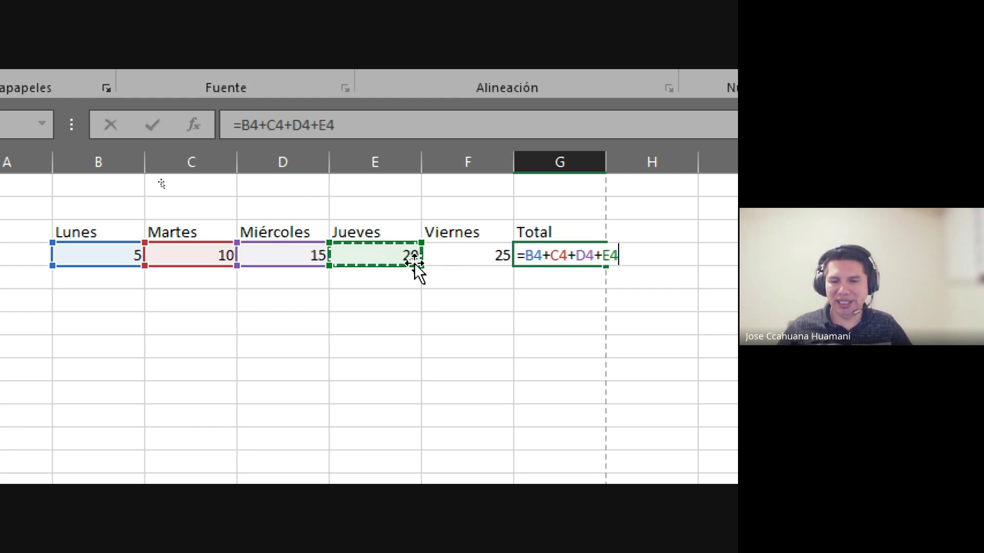
type("+")
left_click(487, 259)
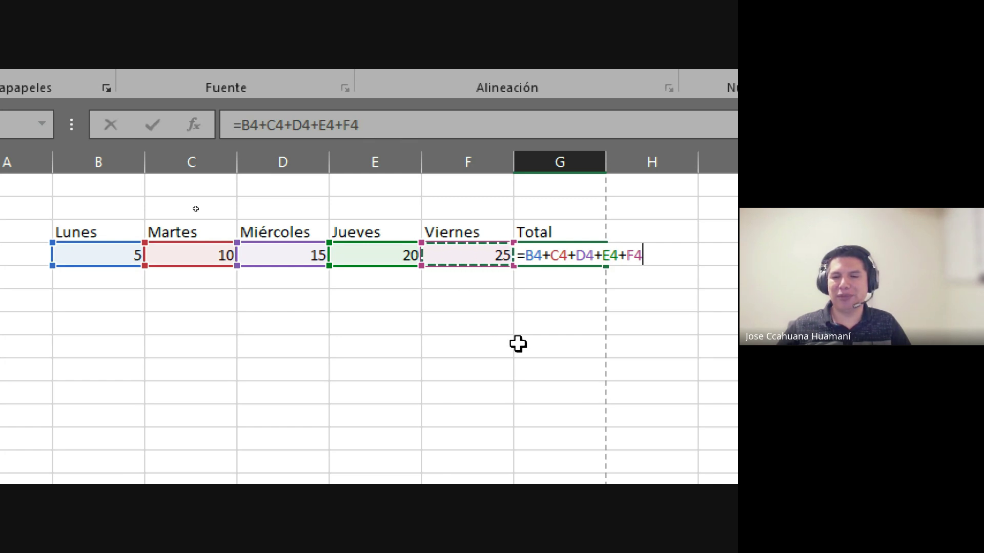
key("Return")
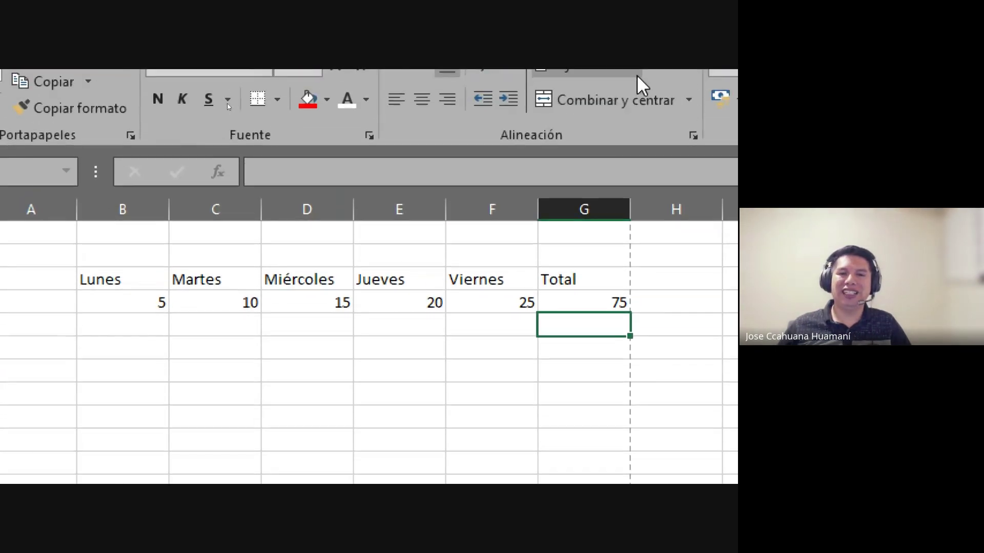
left_click(589, 304)
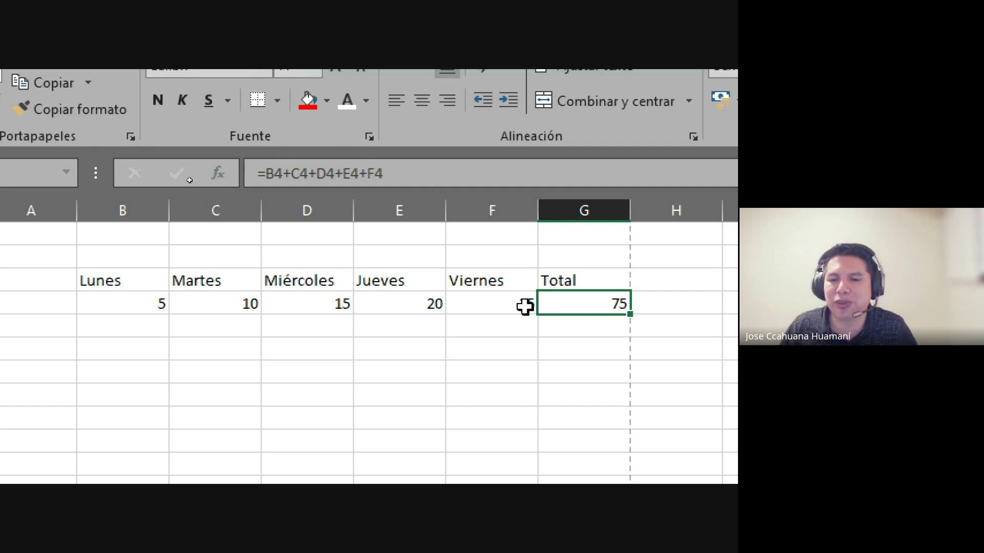
left_click(507, 303)
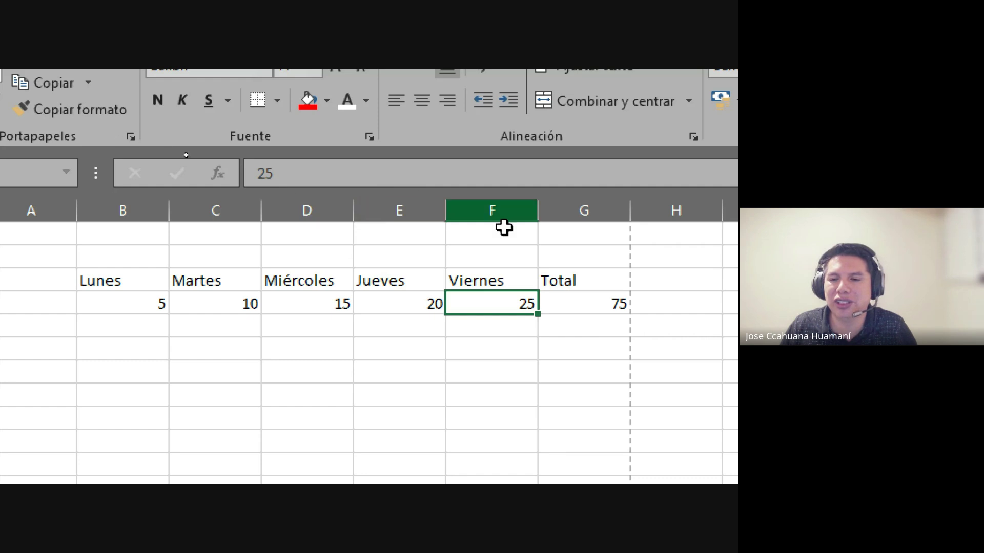
left_click(615, 302)
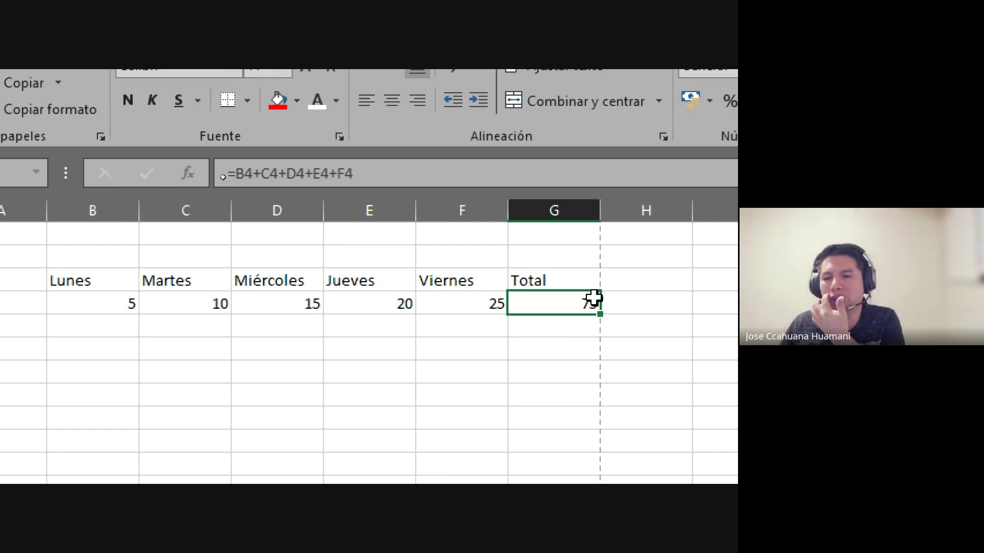
double_click(593, 299)
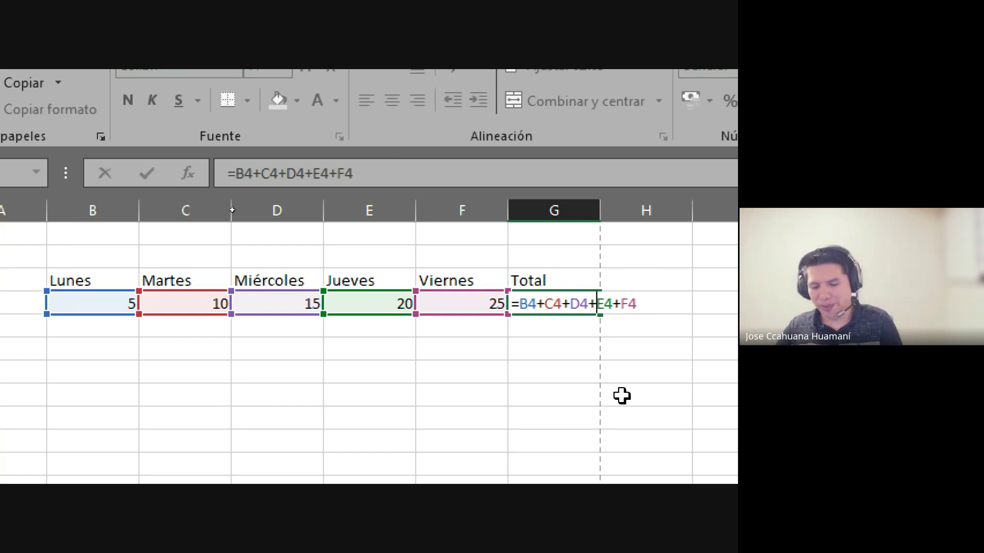
key("Return")
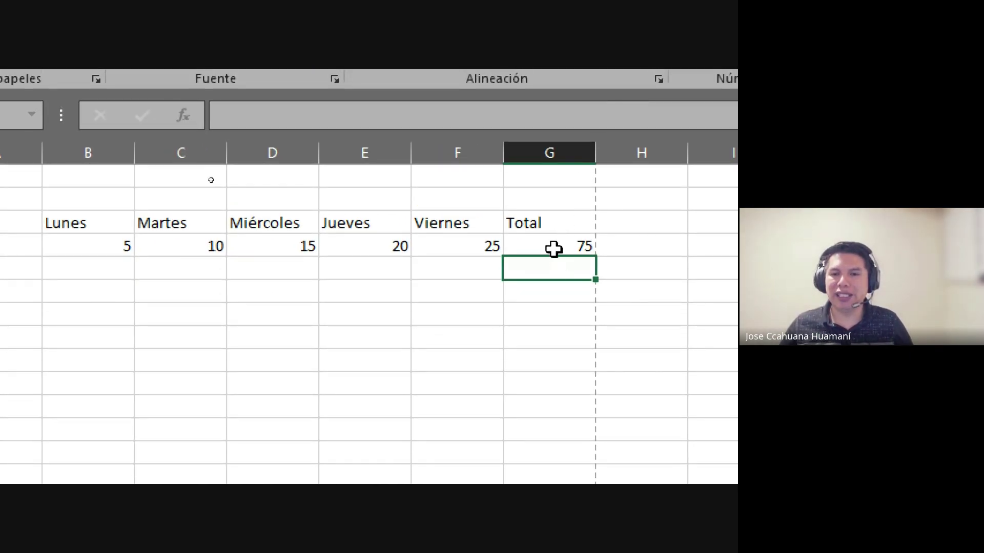
left_click(556, 246)
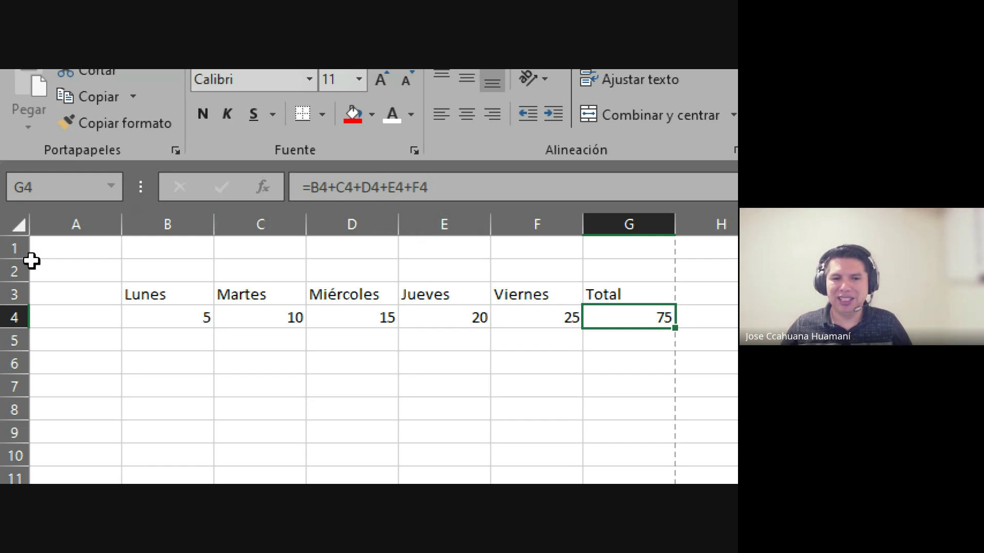
left_click(163, 294)
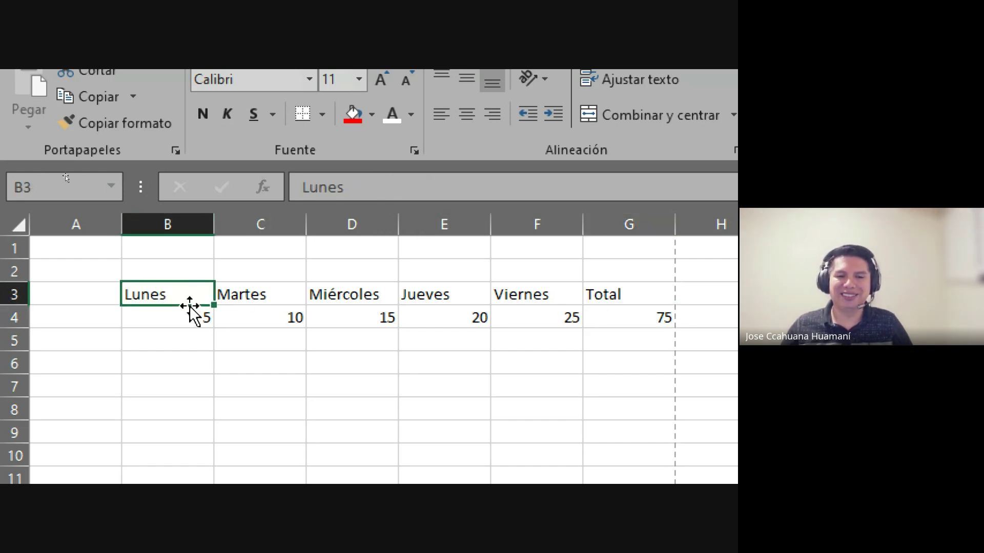
left_click(266, 291)
left_click(371, 289)
left_click(464, 290)
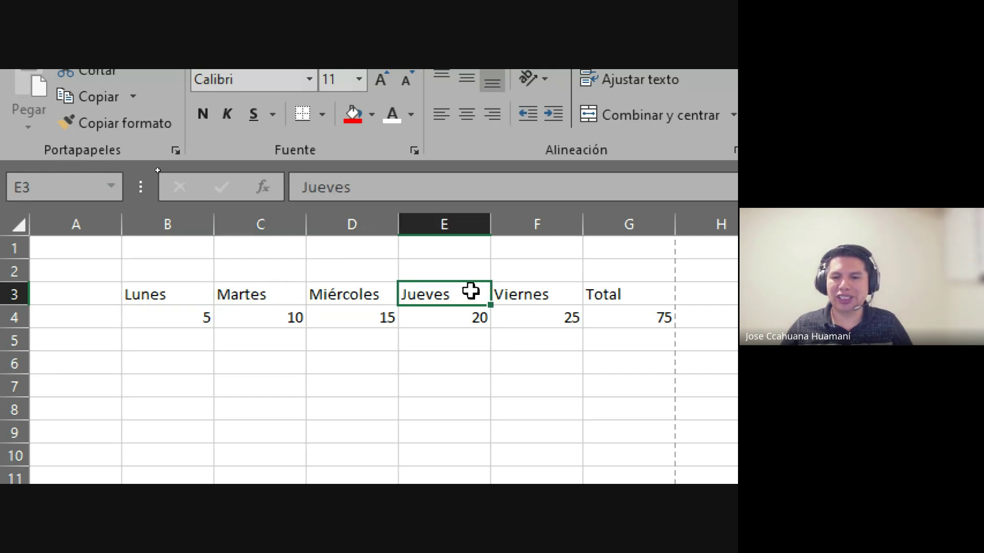
left_click(537, 295)
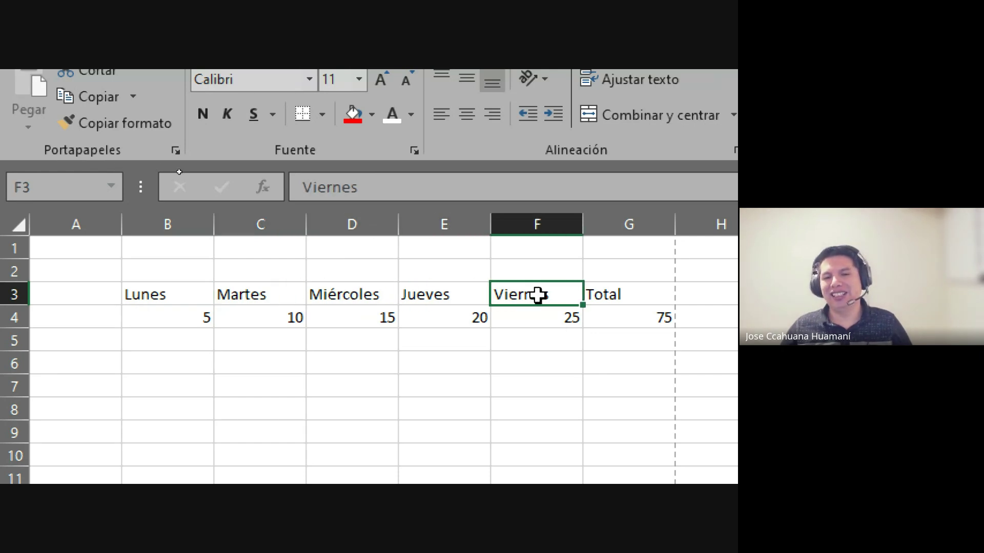
left_click(240, 290)
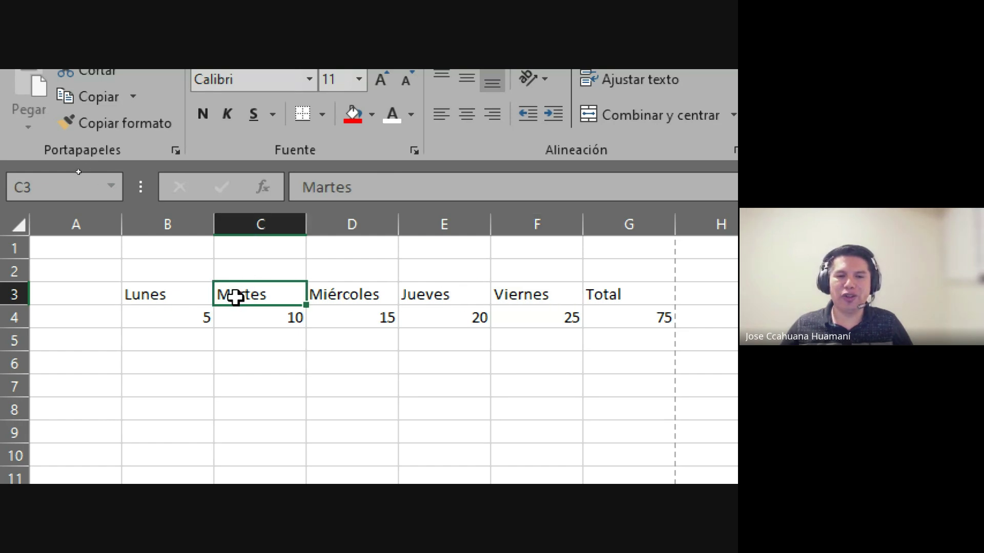
left_click(249, 216)
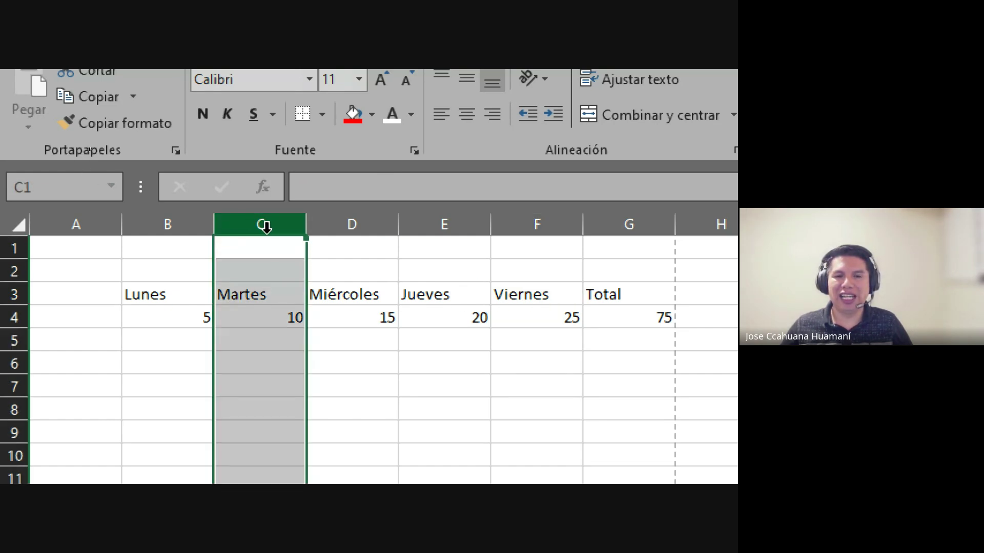
left_click(13, 340)
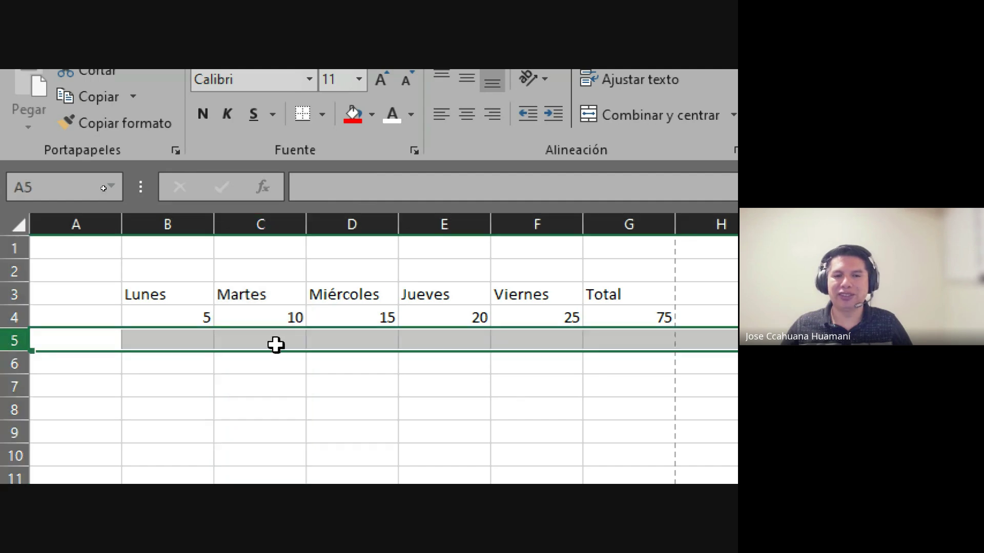
left_click(287, 311)
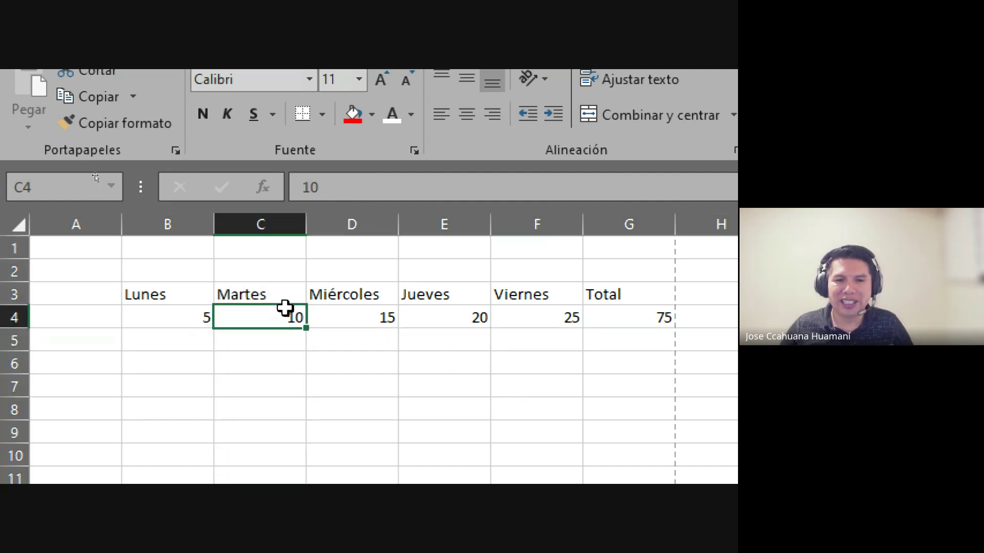
left_click(284, 225)
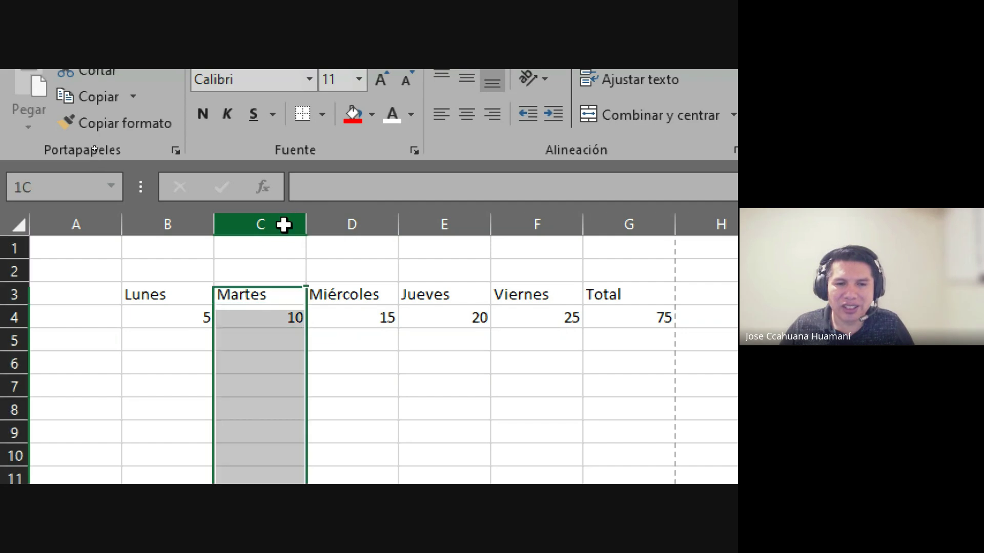
left_click(256, 294)
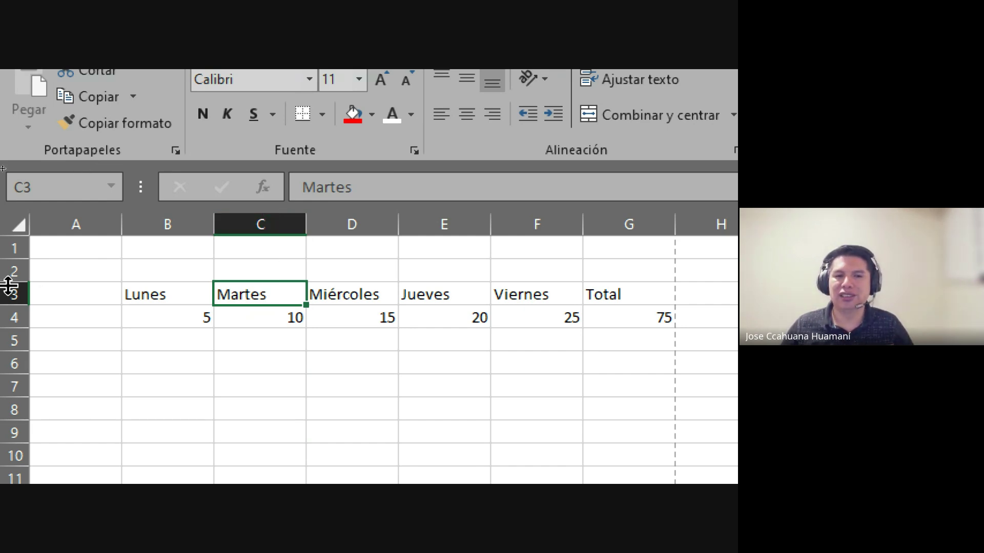
left_click(90, 218)
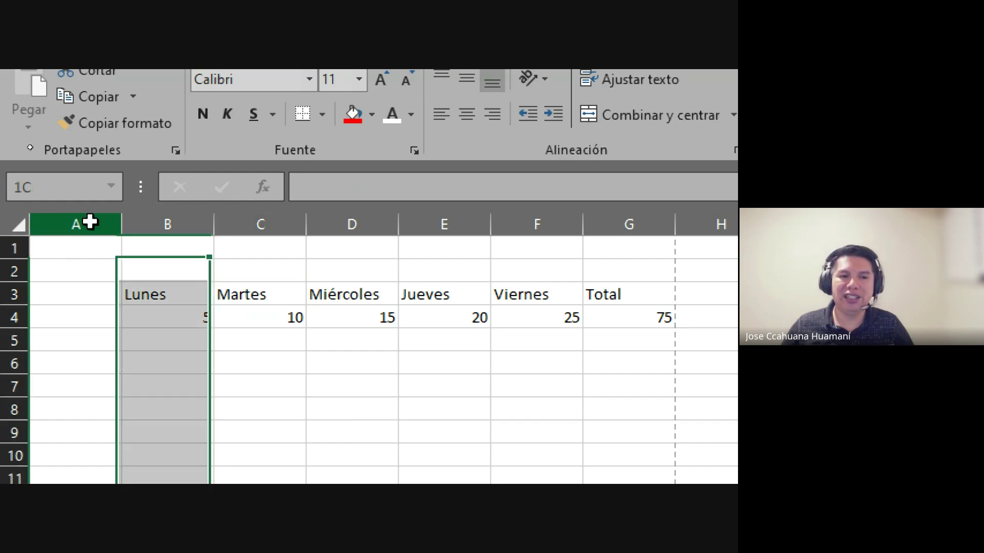
left_click(170, 222)
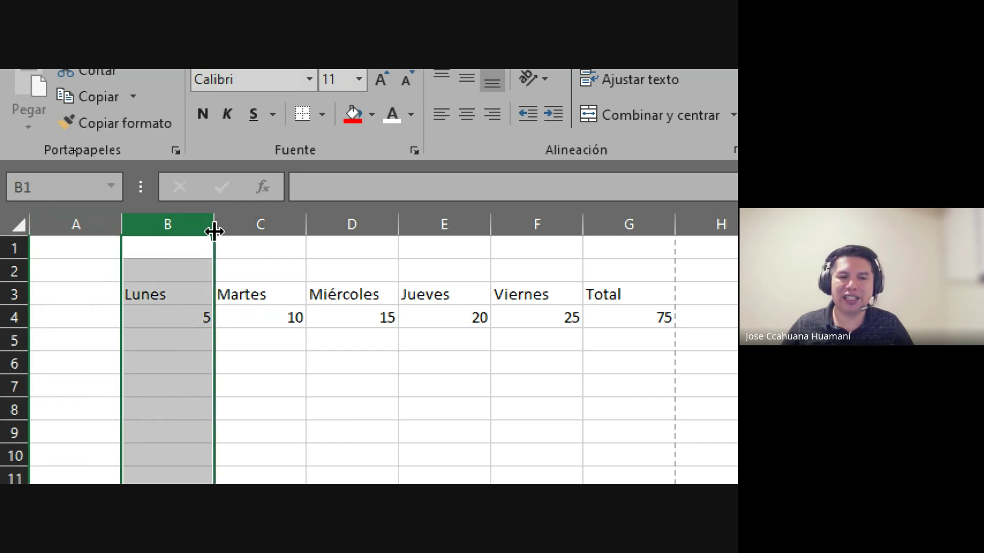
left_click(281, 222)
left_click(352, 222)
left_click(452, 220)
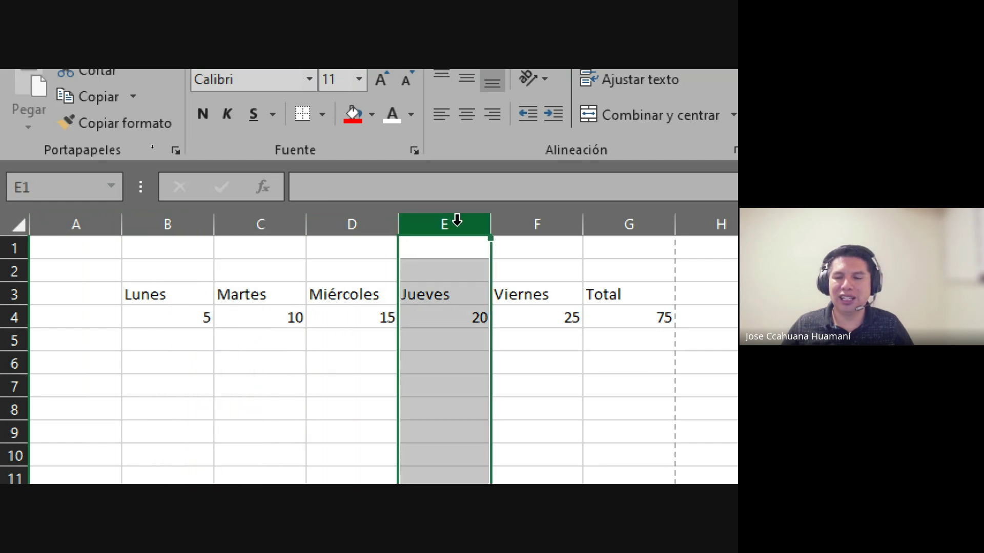
left_click(539, 221)
left_click(616, 221)
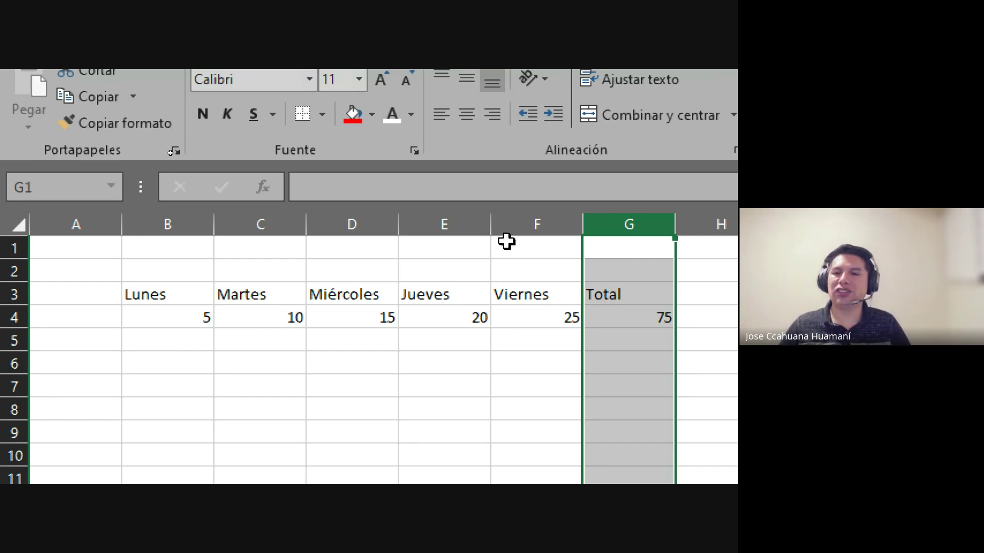
left_click(543, 220)
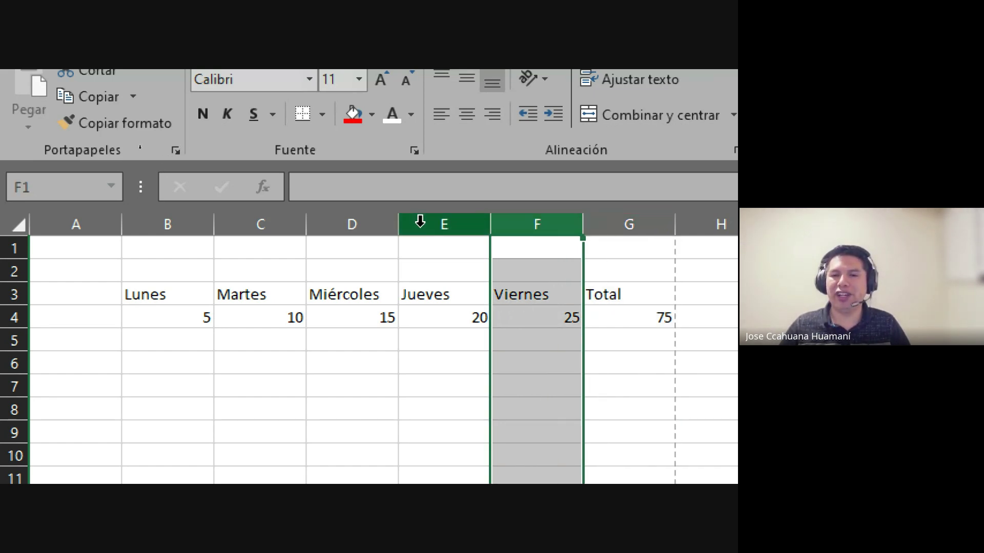
left_click(353, 224)
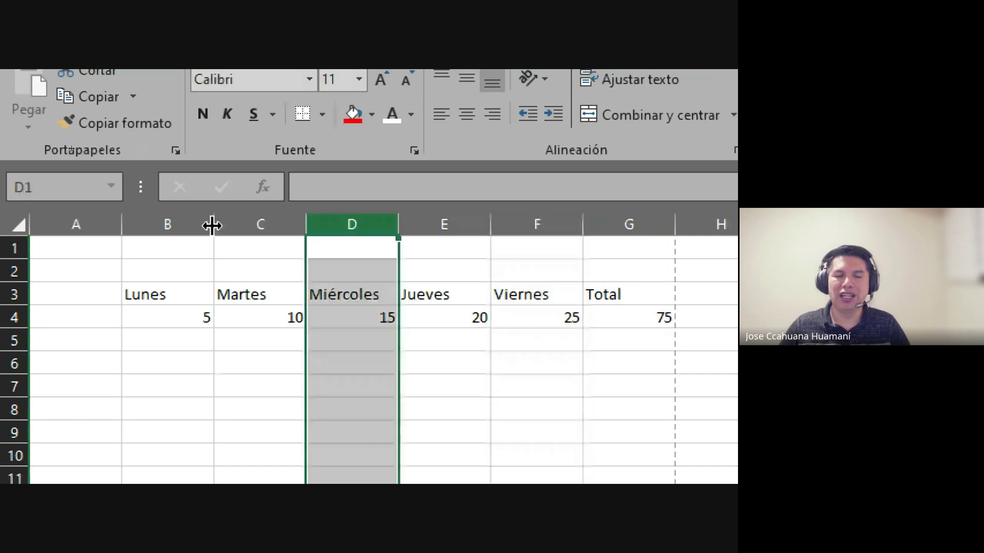
left_click(169, 225)
left_click(61, 223)
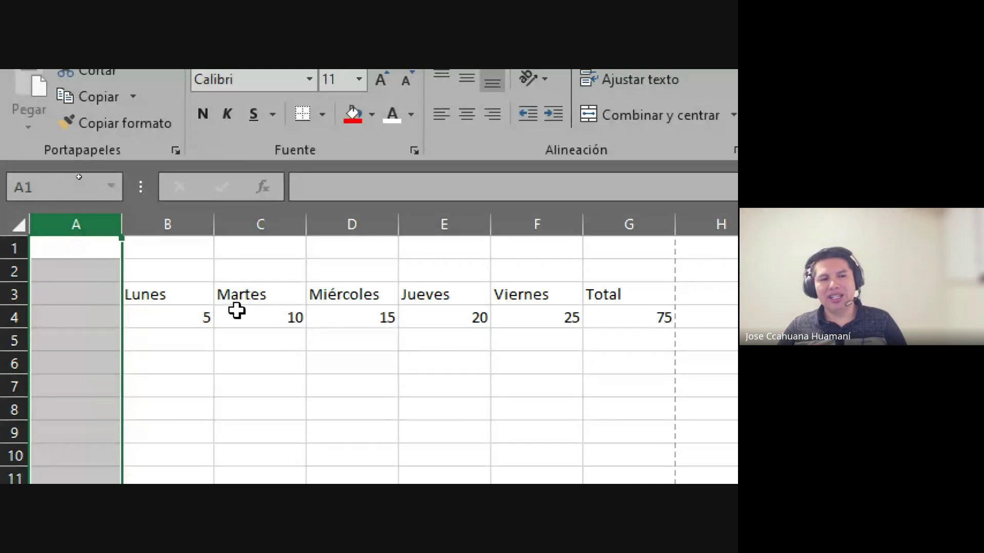
left_click(12, 248)
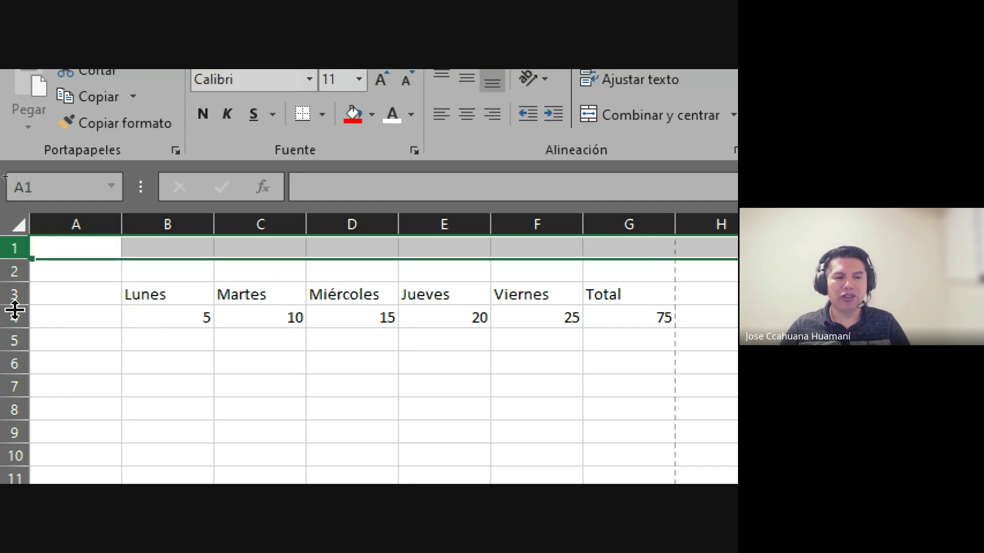
left_click(14, 293)
left_click(14, 316)
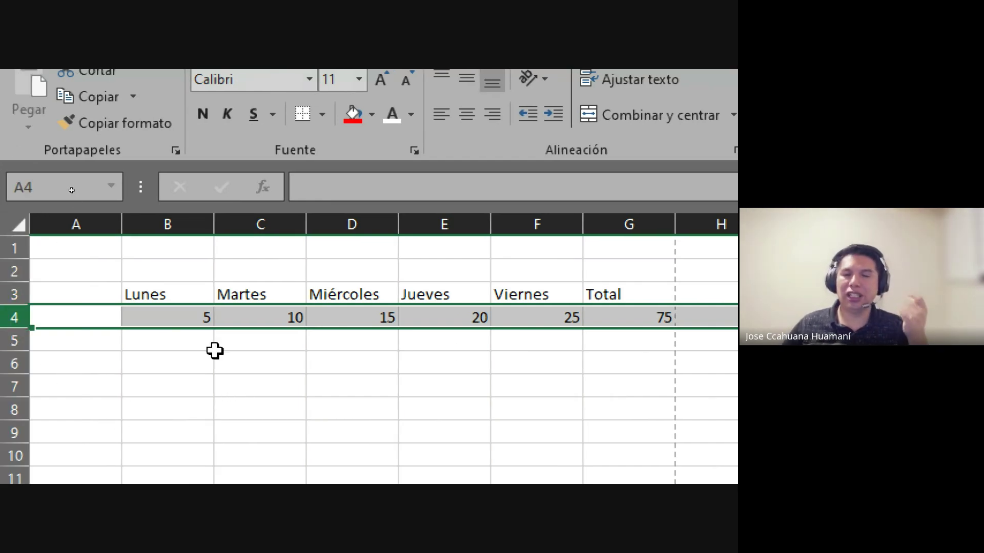
left_click(345, 218)
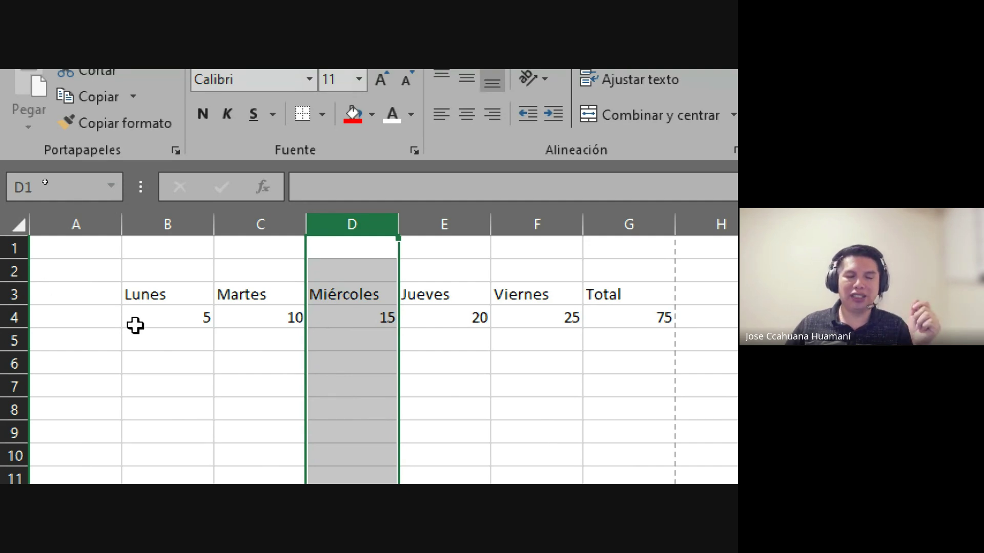
left_click(4, 318)
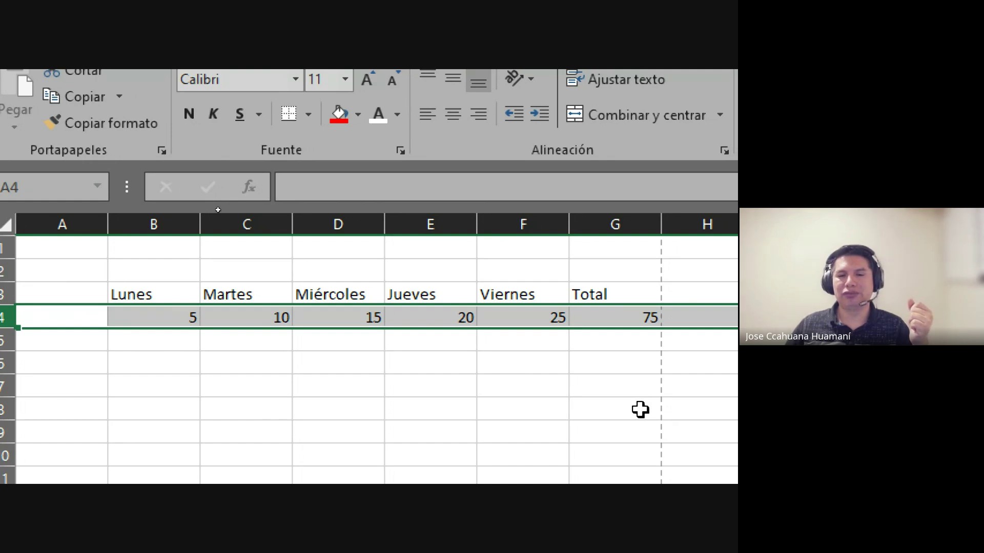
left_click(616, 372)
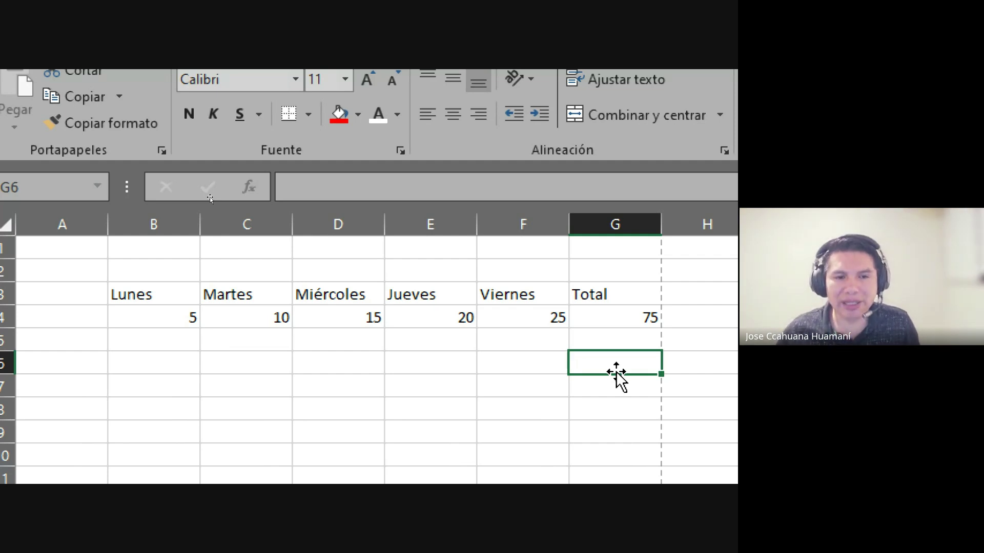
key("Page_Down")
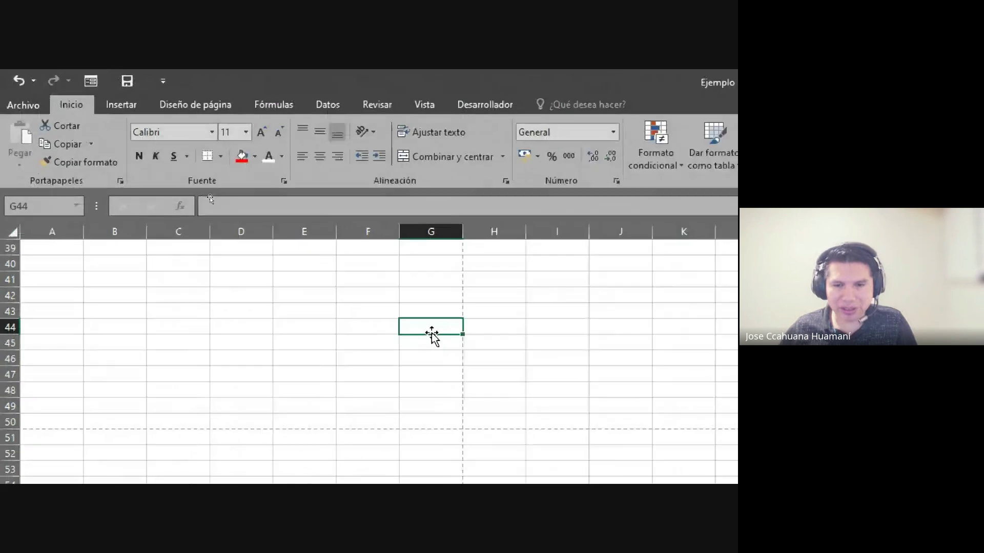
Add three new sheets, Hoja2, Hoja3 and Hoja4, after Hoja1
scroll(195, 450, "down", 5)
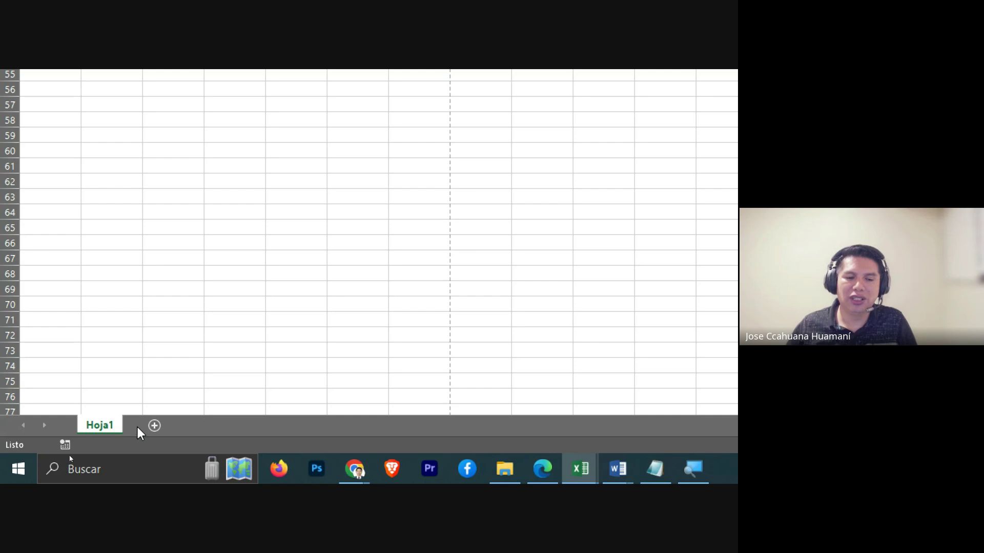
left_click(154, 426)
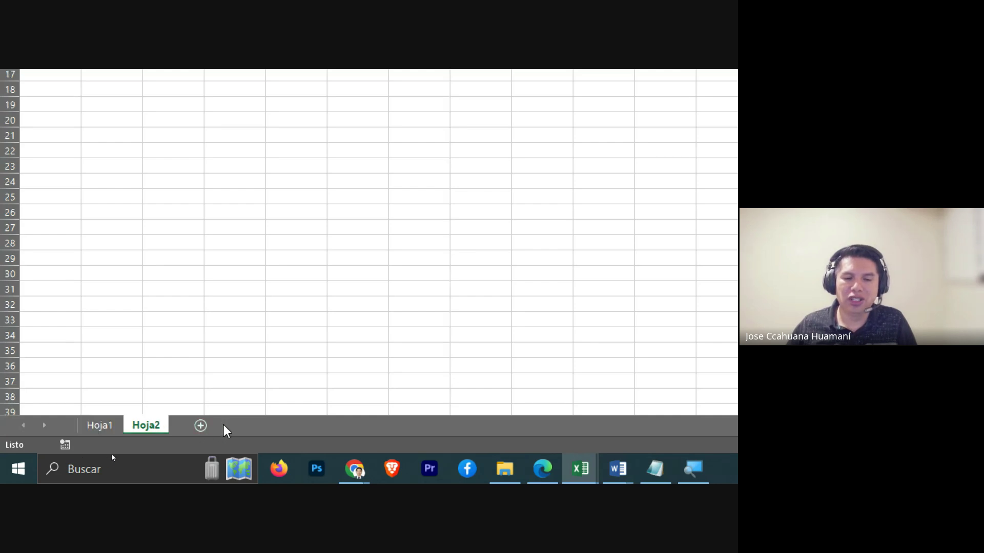
left_click(200, 426)
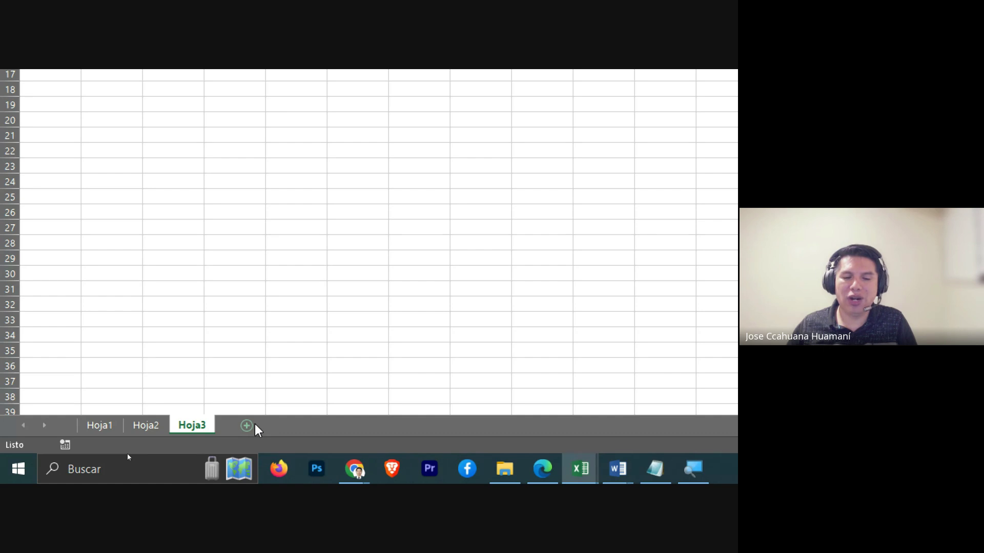
left_click(248, 428)
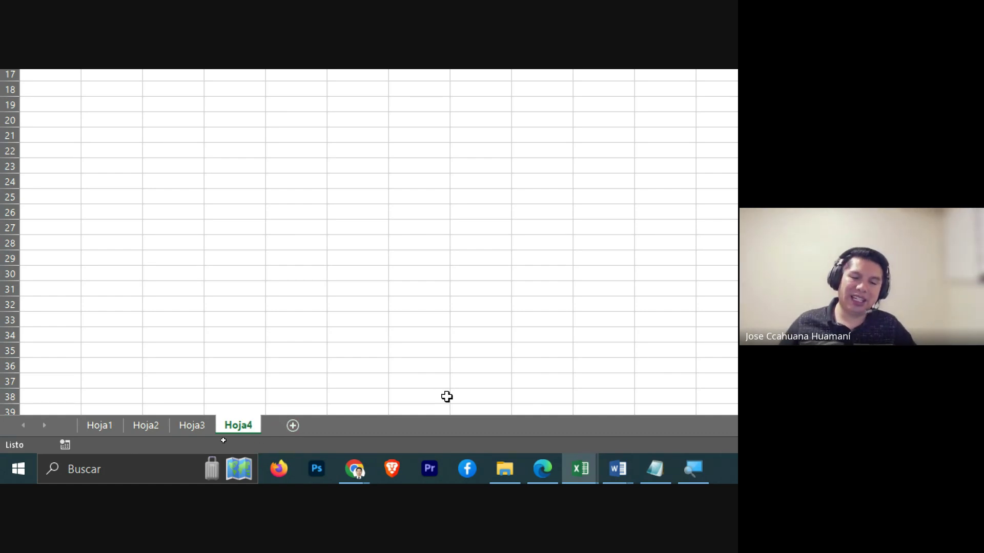
left_click(104, 429)
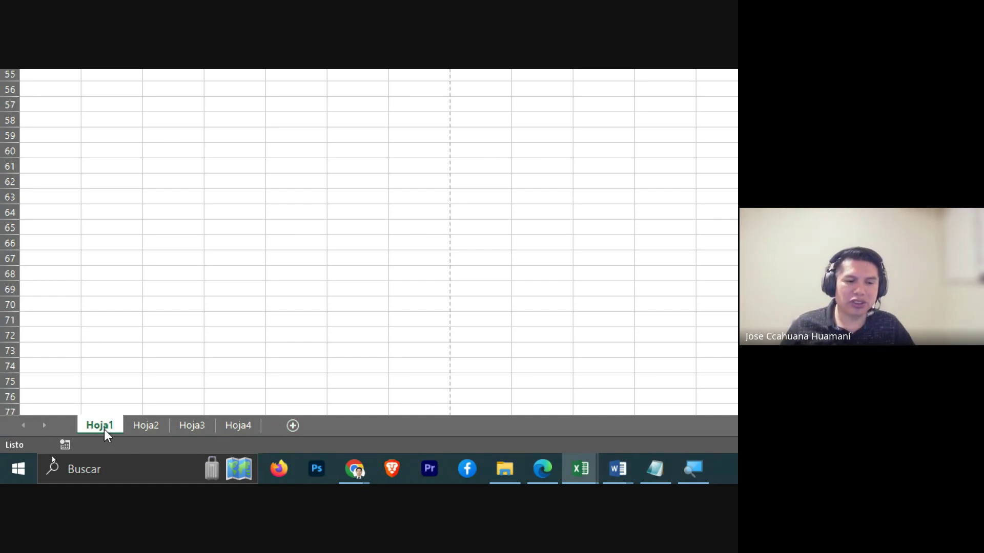
Look at the blank Hoja2 and Hoja3 sheets, then return to Hoja1
scroll(282, 358, "up", 3)
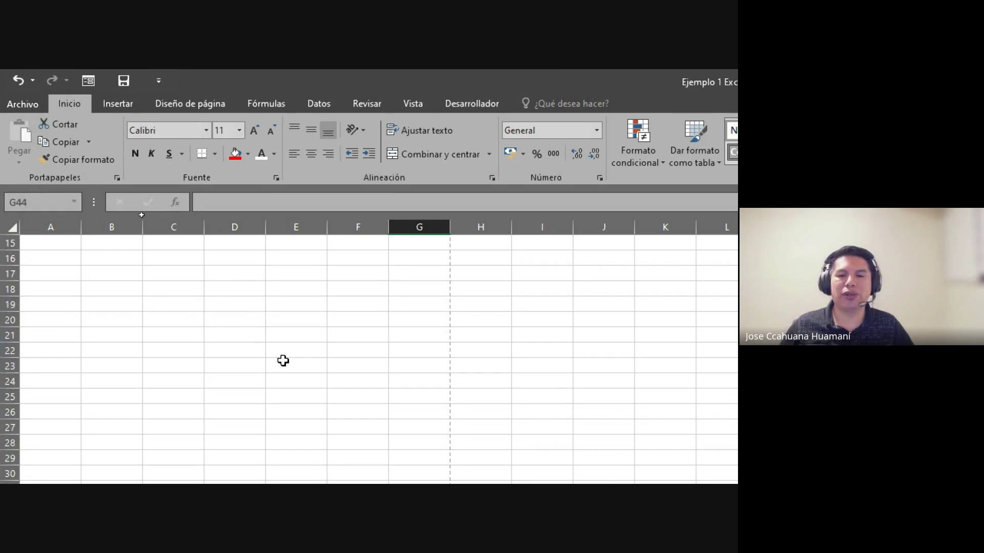
scroll(282, 361, "up", 6)
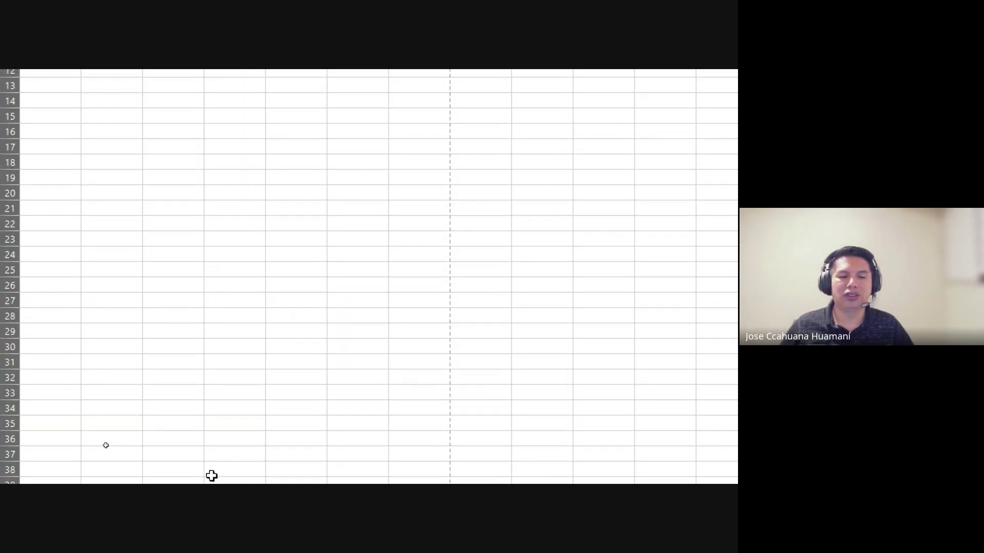
left_click(152, 431)
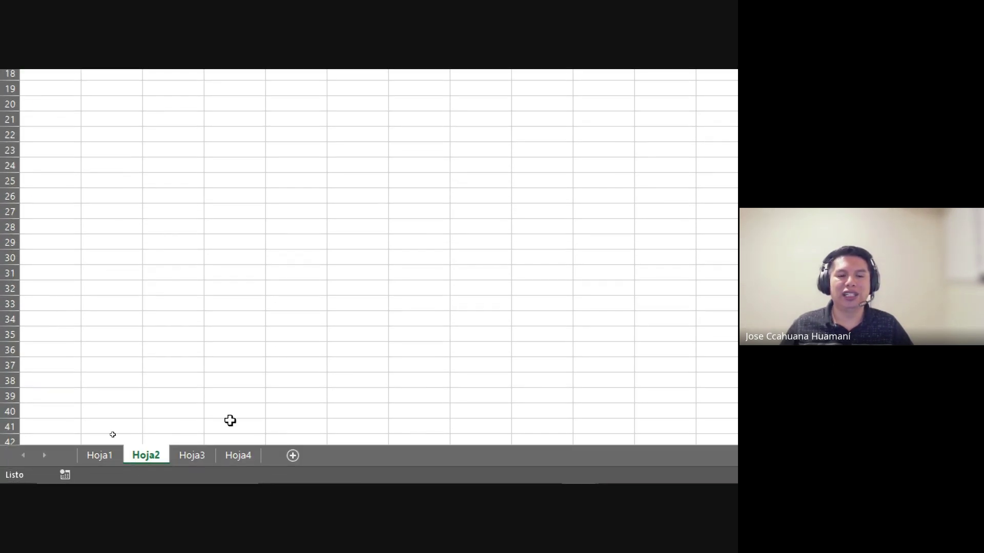
left_click(203, 458)
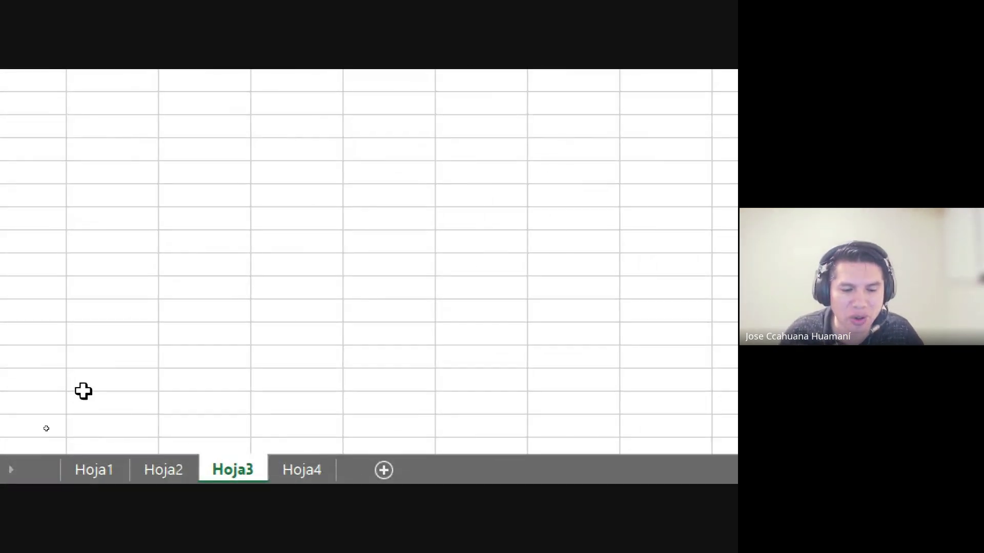
left_click(103, 407)
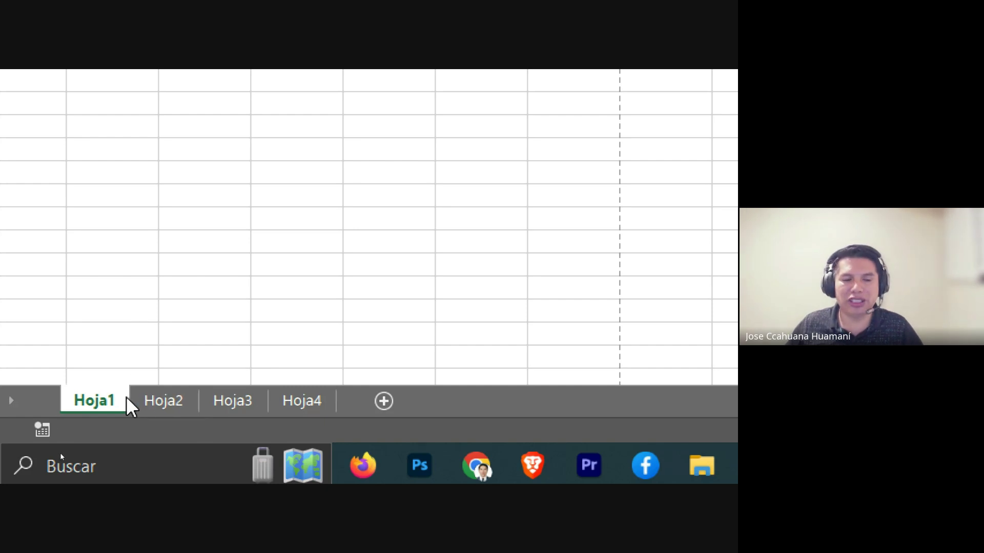
Colour the Hoja1 sheet tab red and the Hoja2 tab green
right_click(110, 393)
mouse_move(201, 288)
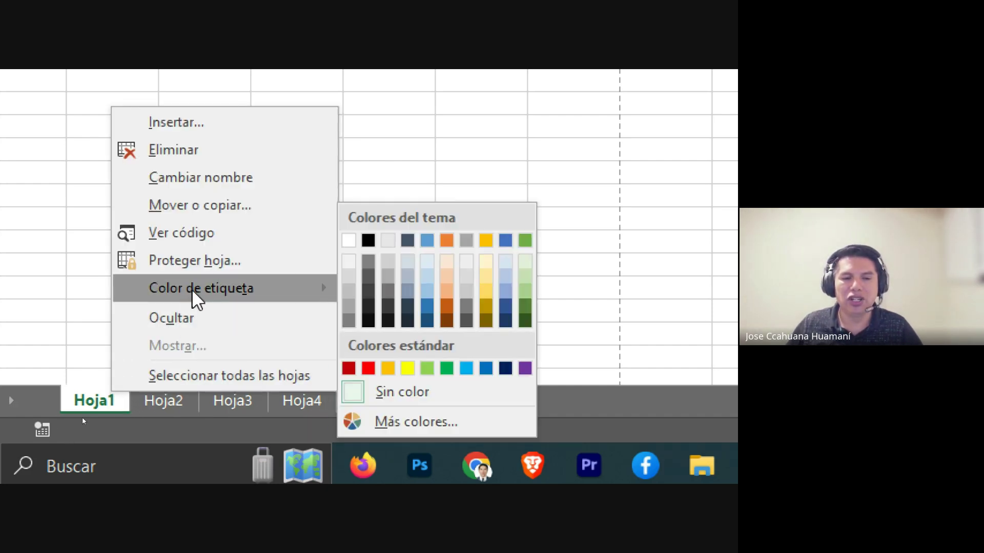
left_click(368, 368)
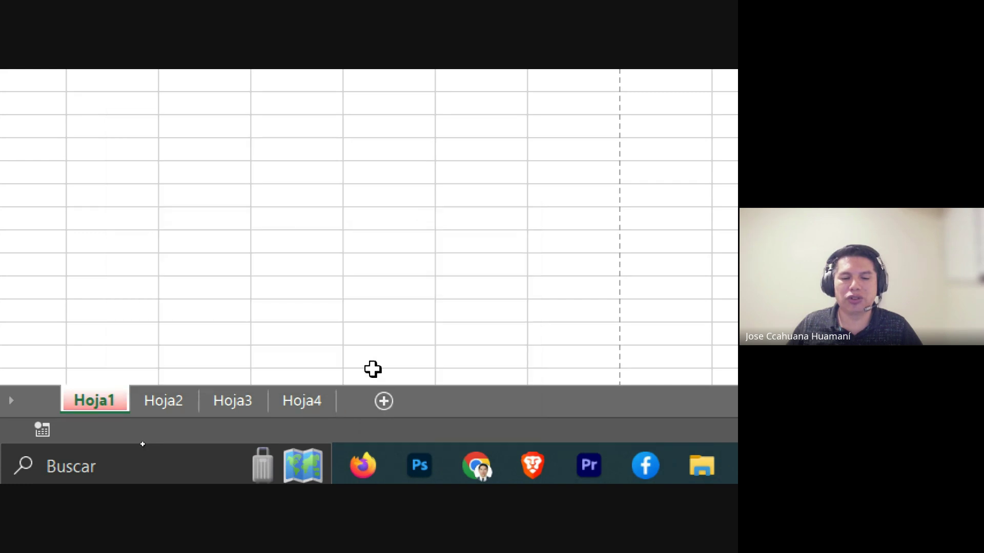
left_click(177, 403)
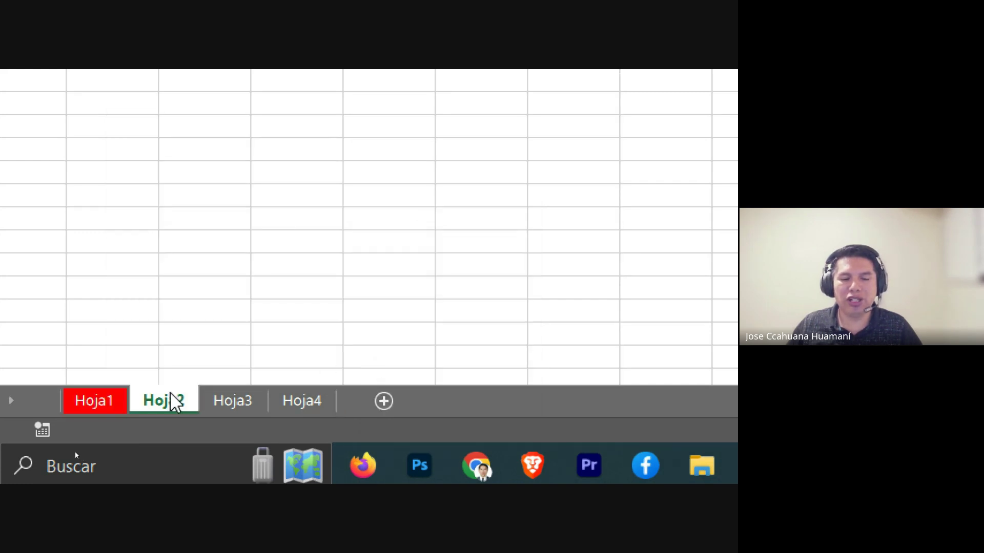
right_click(176, 398)
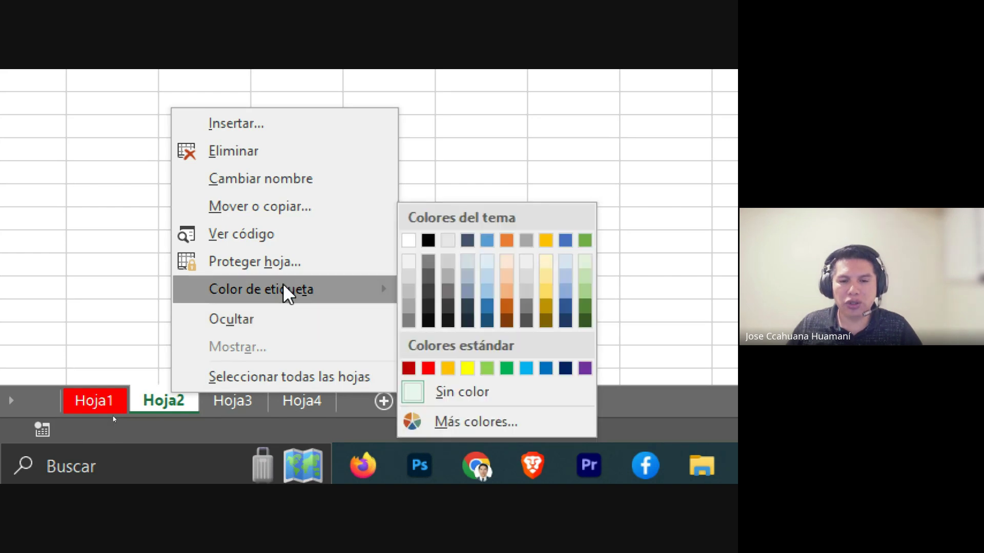
mouse_move(262, 289)
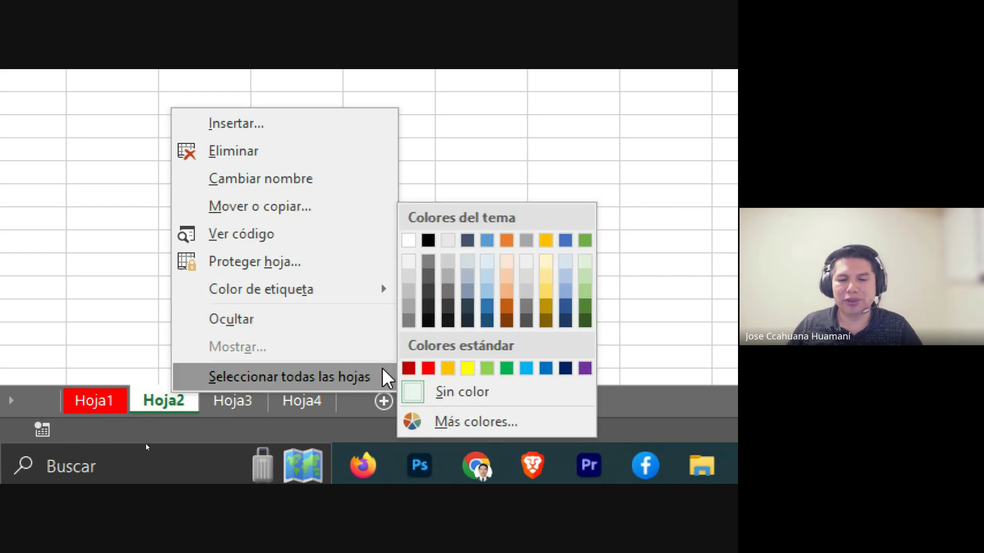
left_click(506, 368)
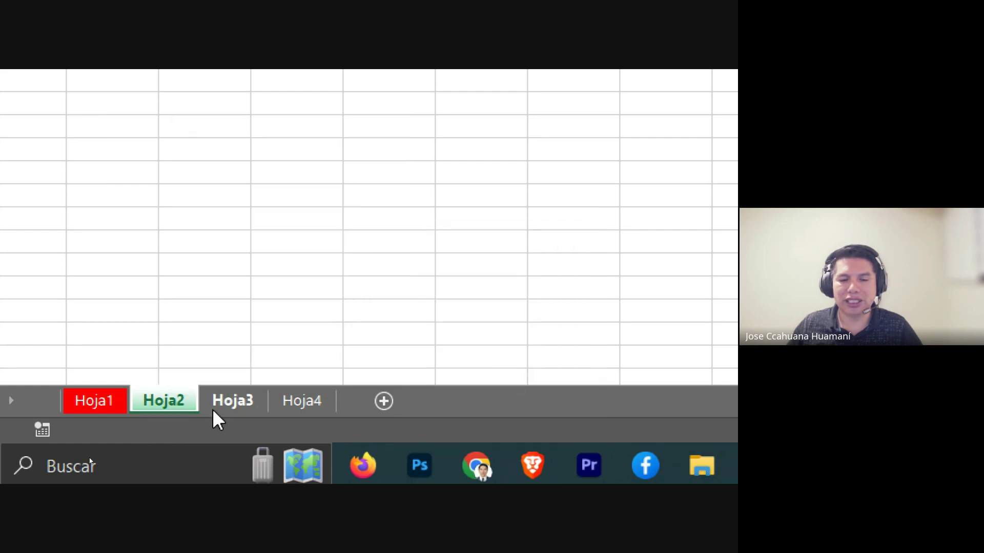
Colour the Hoja3 sheet tab yellow and the Hoja4 tab red
right_click(237, 405)
mouse_move(334, 294)
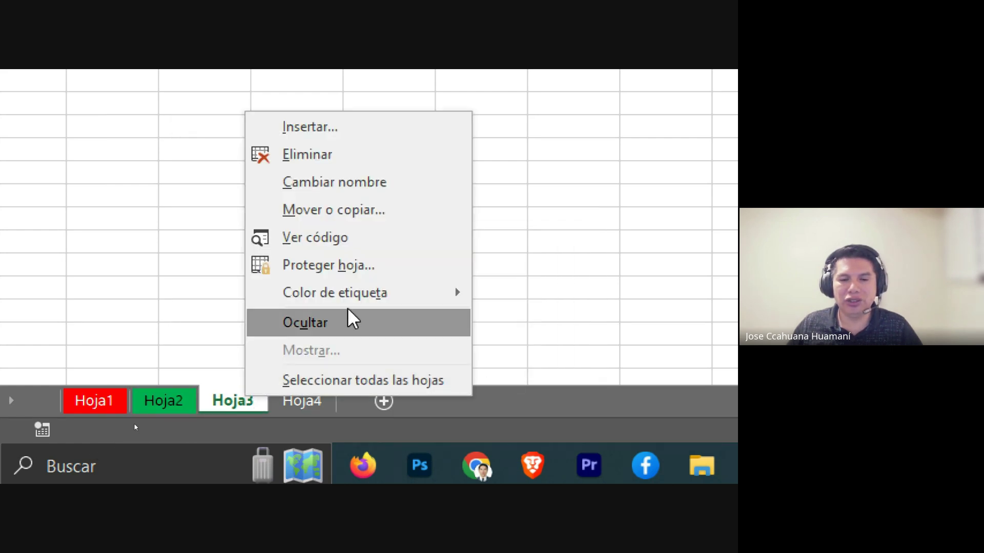
left_click(523, 369)
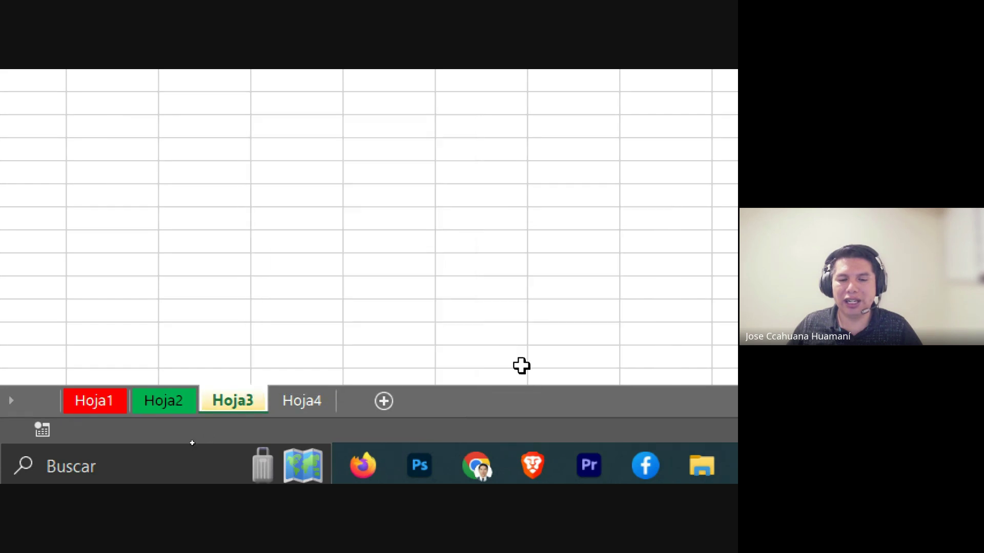
right_click(279, 405)
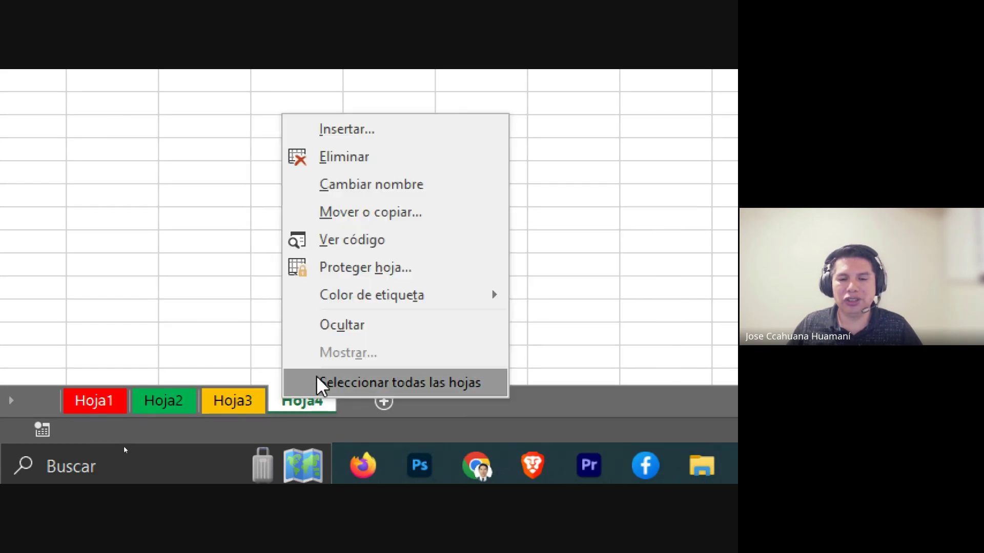
mouse_move(372, 296)
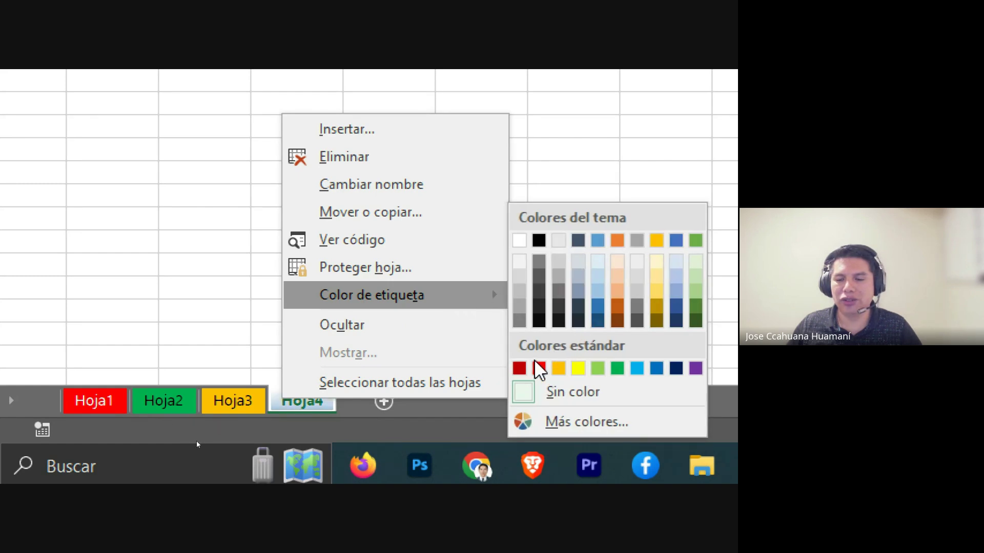
left_click(538, 369)
Check the coloured tabs across Hoja3 and Hoja2, then return to Hoja1
left_click(108, 305)
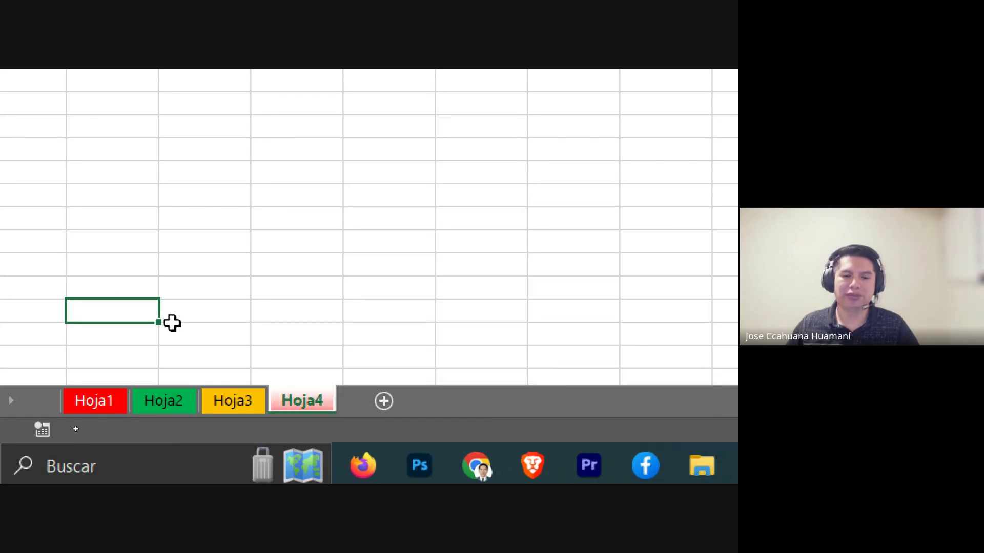
left_click(236, 401)
left_click(185, 401)
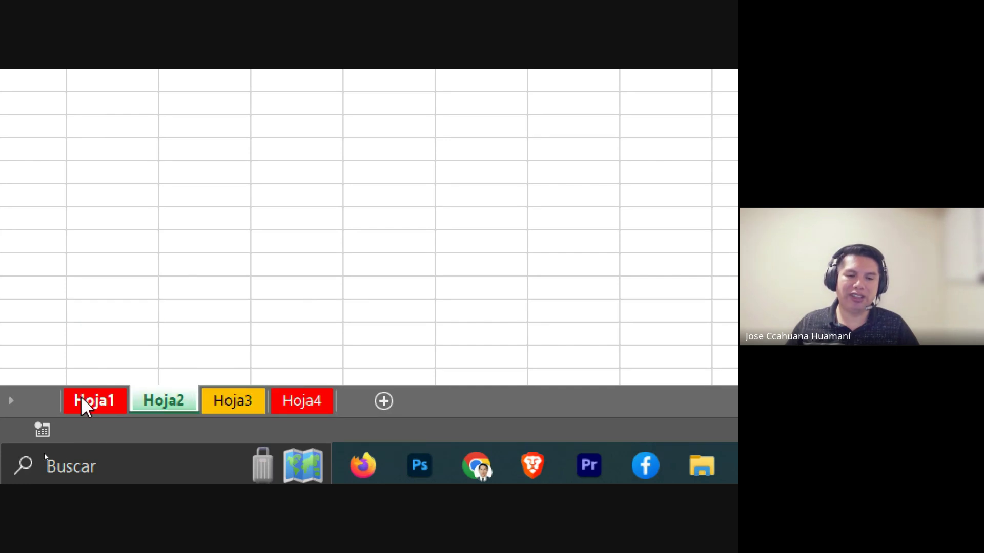
left_click(84, 402)
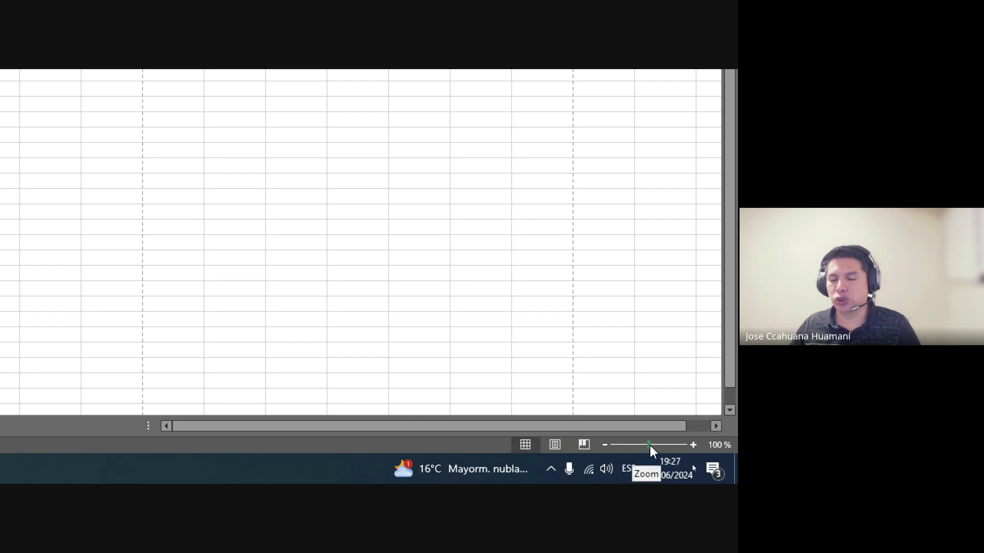
Zoom Hoja1 out to 80%, then in to 130%, and scroll back up to row 1
left_click_drag(649, 445, 640, 444)
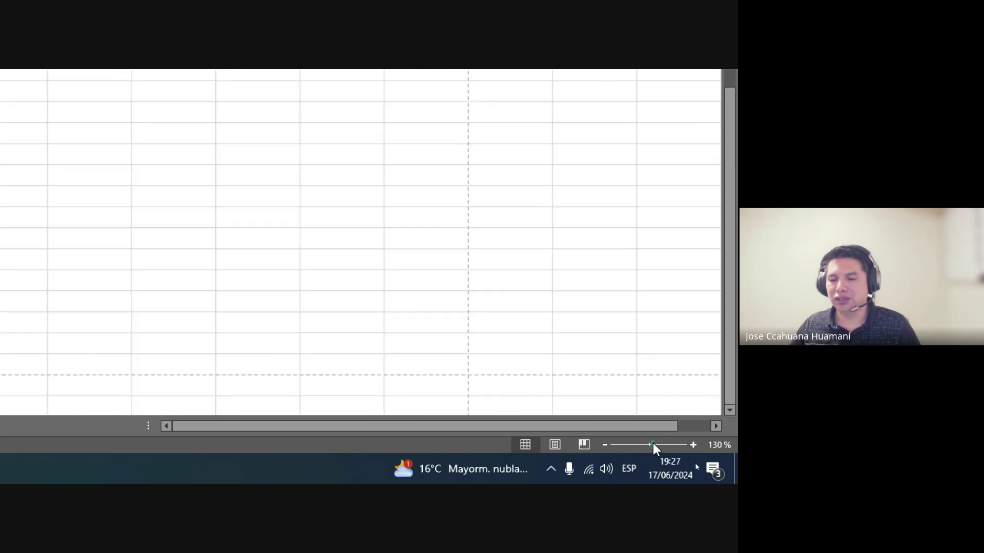
left_click_drag(669, 444, 653, 444)
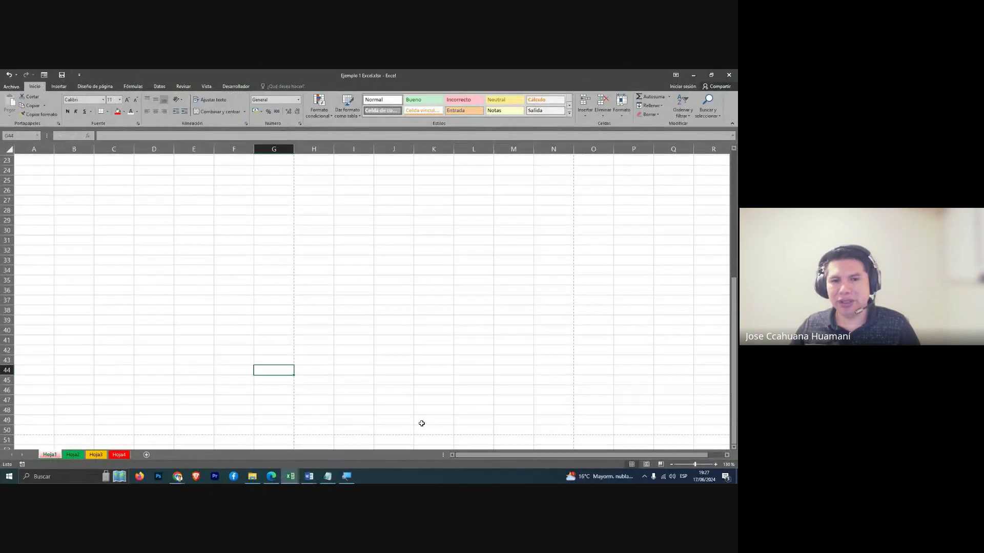
scroll(318, 313, "up", 8)
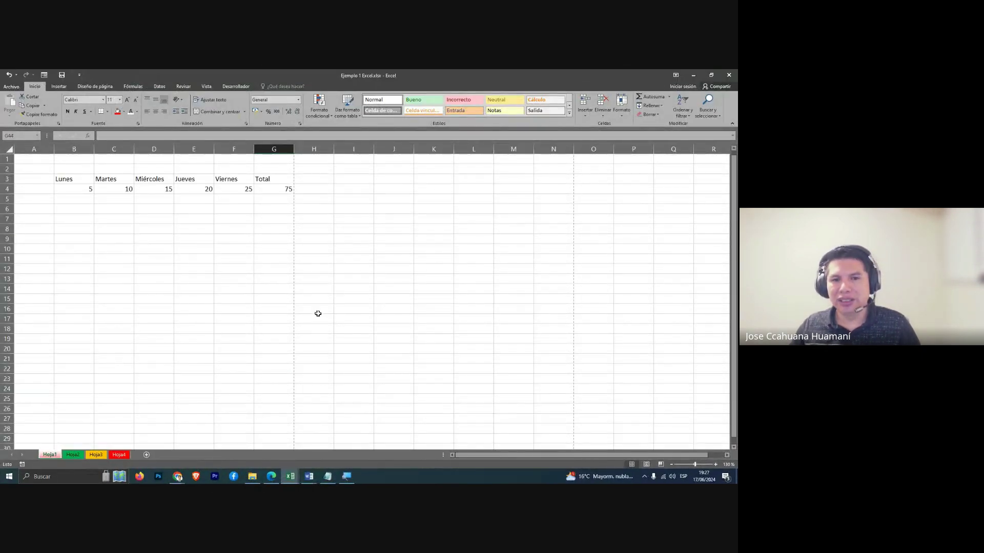
left_click(647, 465)
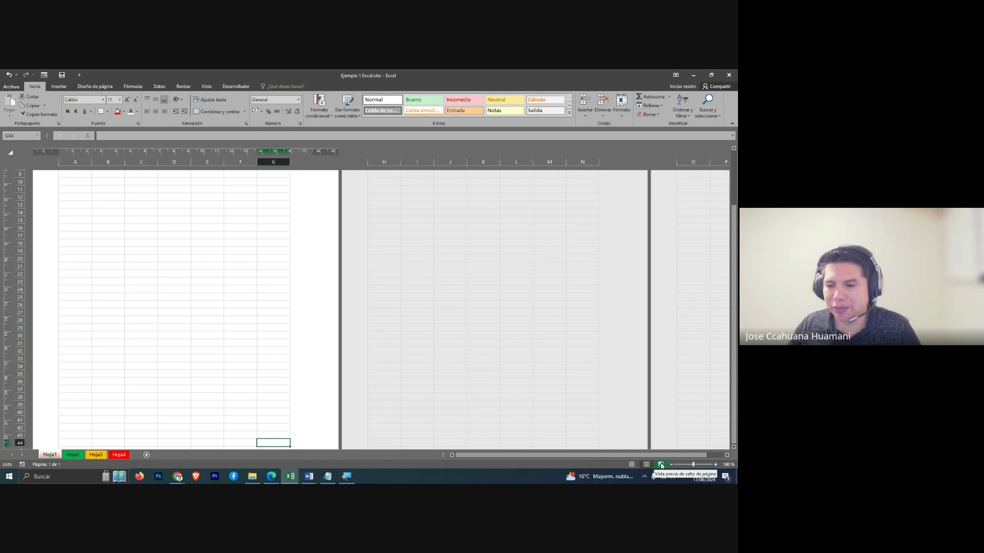
left_click(661, 465)
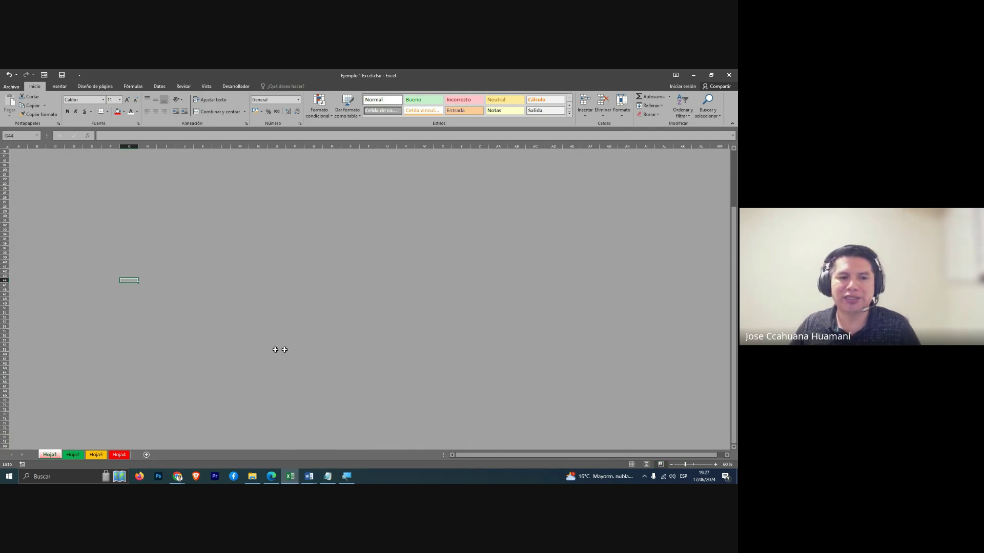
scroll(137, 249, "up", 1)
left_click(126, 161)
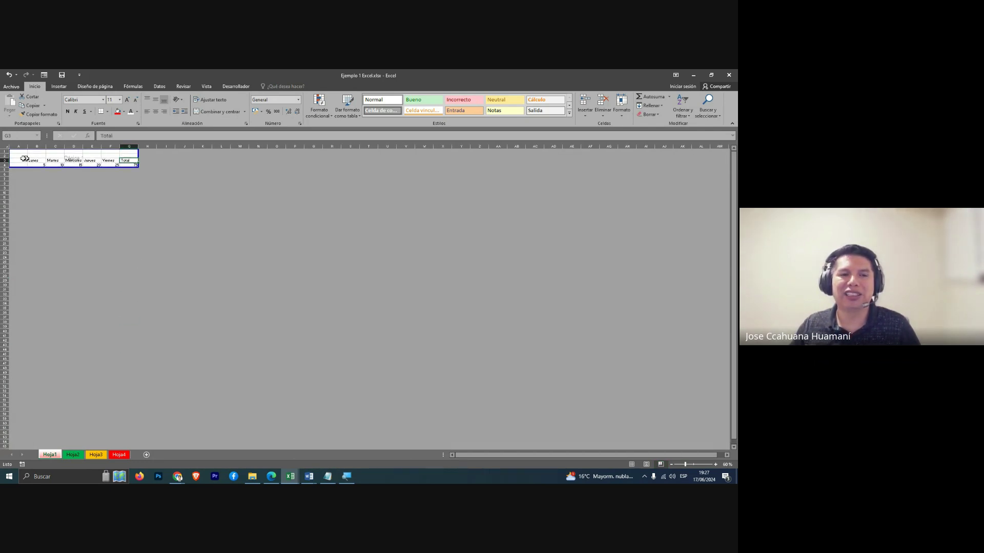
left_click(647, 465)
left_click(632, 464)
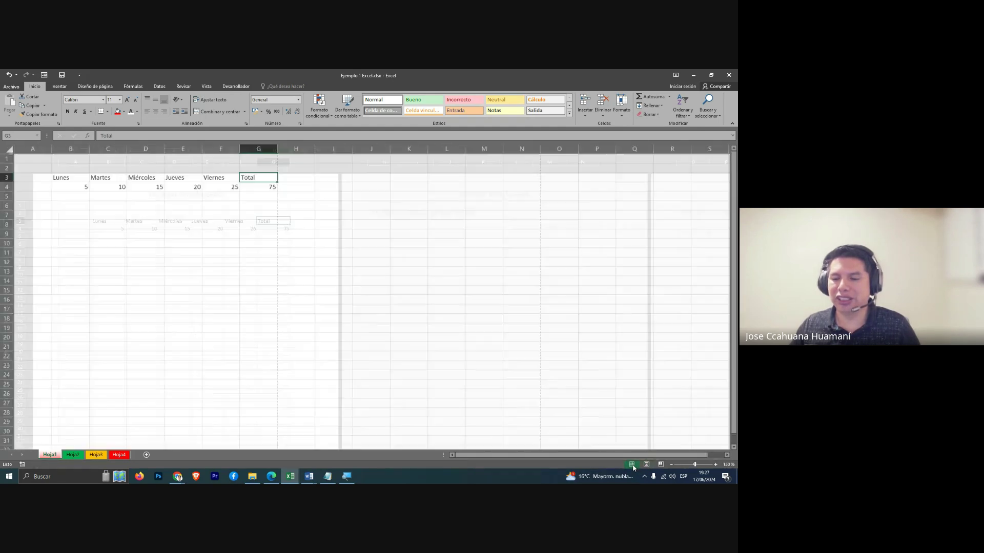